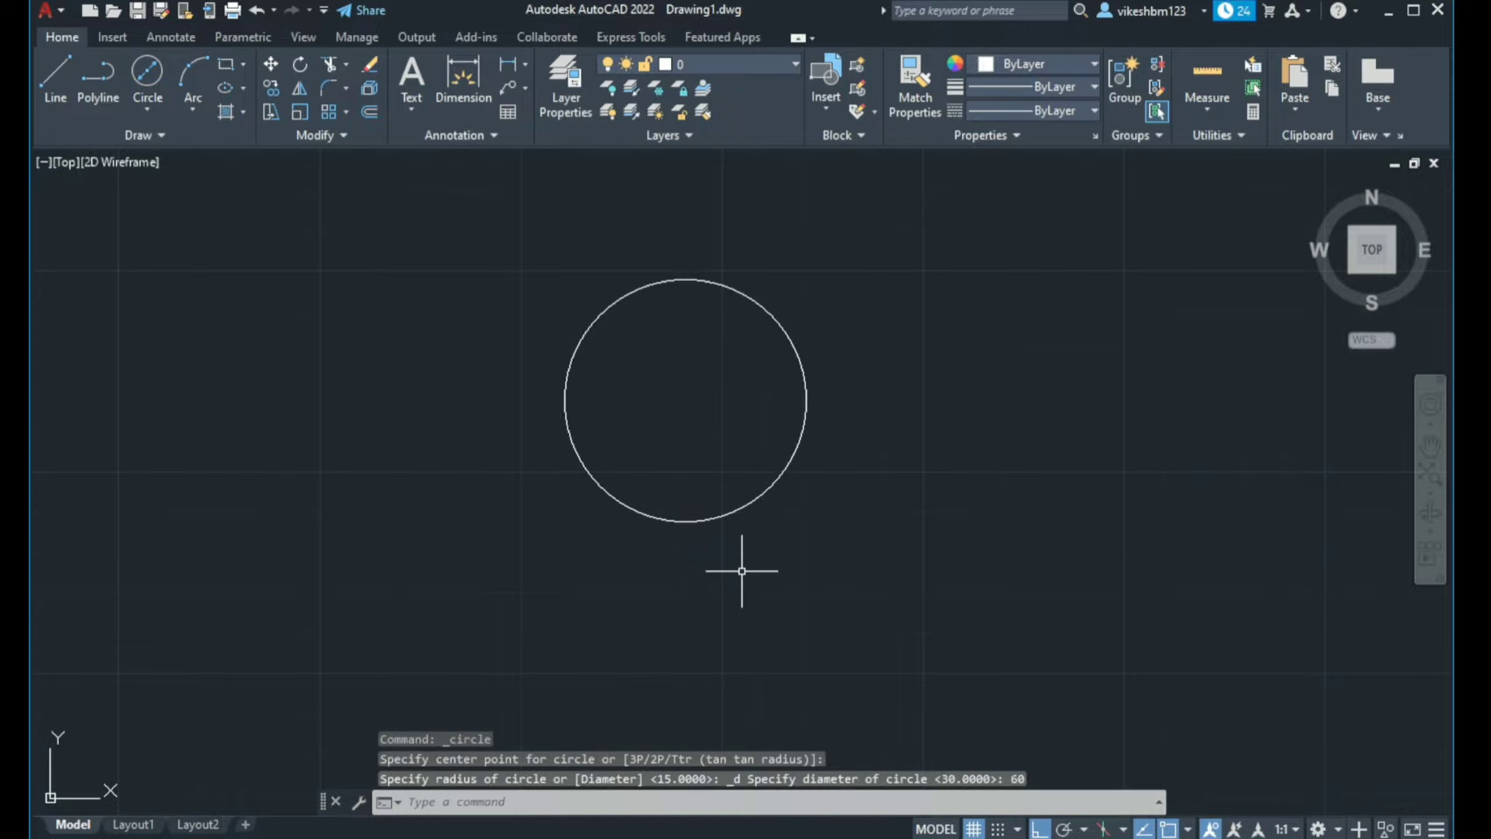
Draw a horizontal line 70 units long from the circle's center out to the left
{"action": "middle_click_drag", "start_coordinate": [698, 477], "coordinate": [716, 533]}
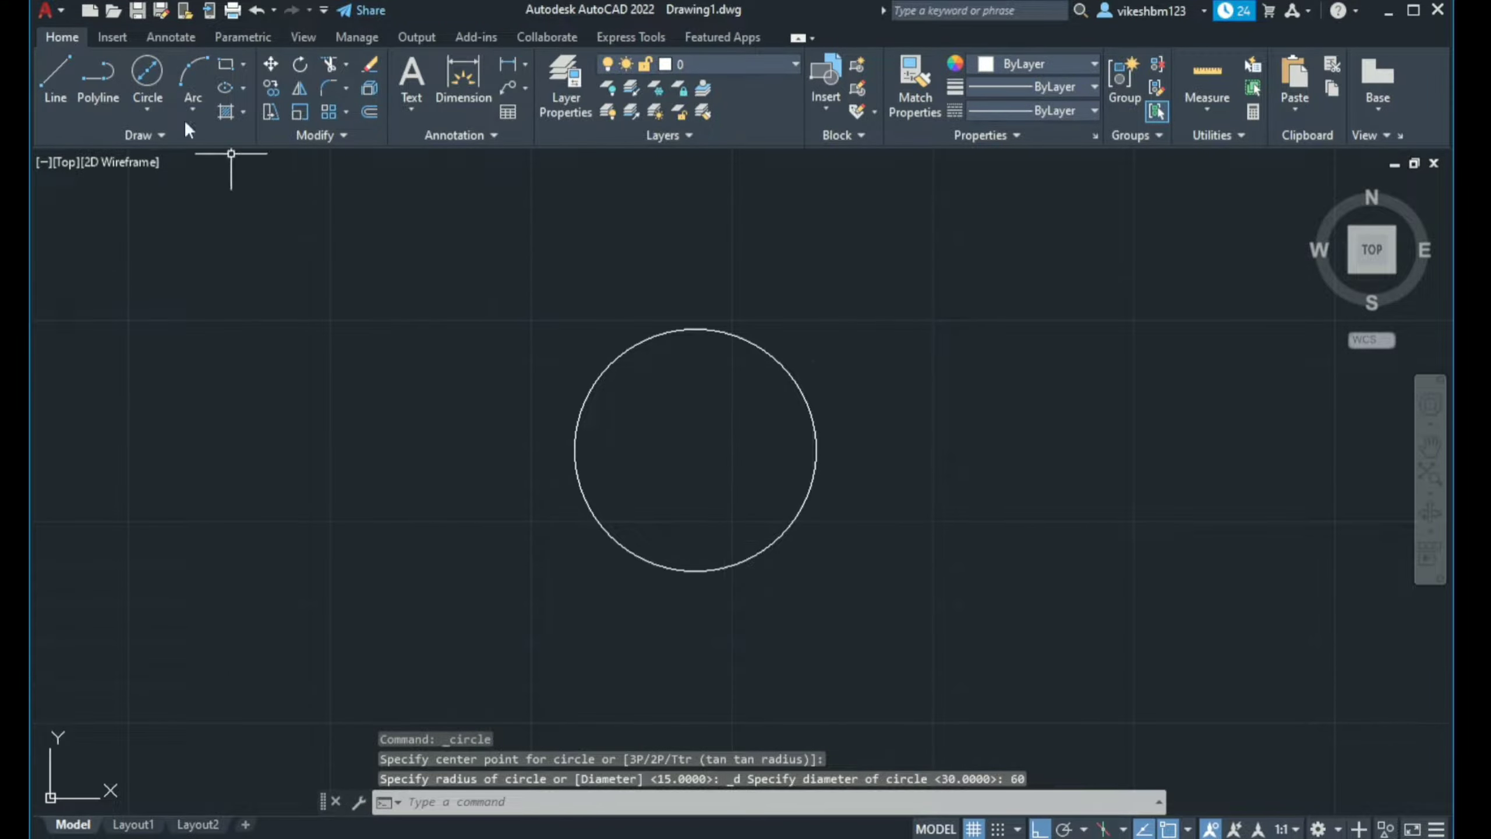
{"action": "left_click", "coordinate": [56, 80]}
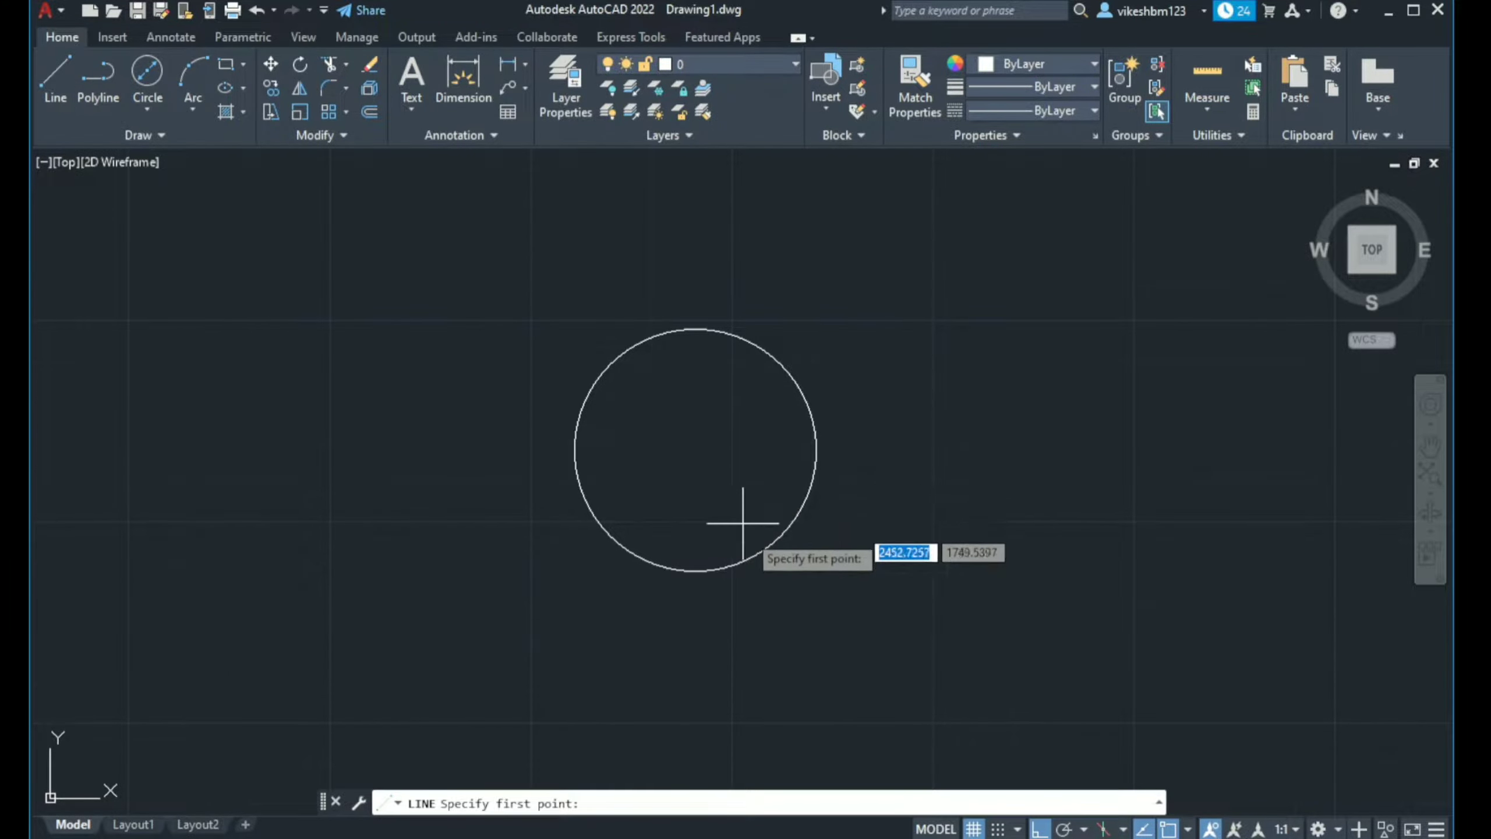
{"action": "left_click", "coordinate": [694, 449]}
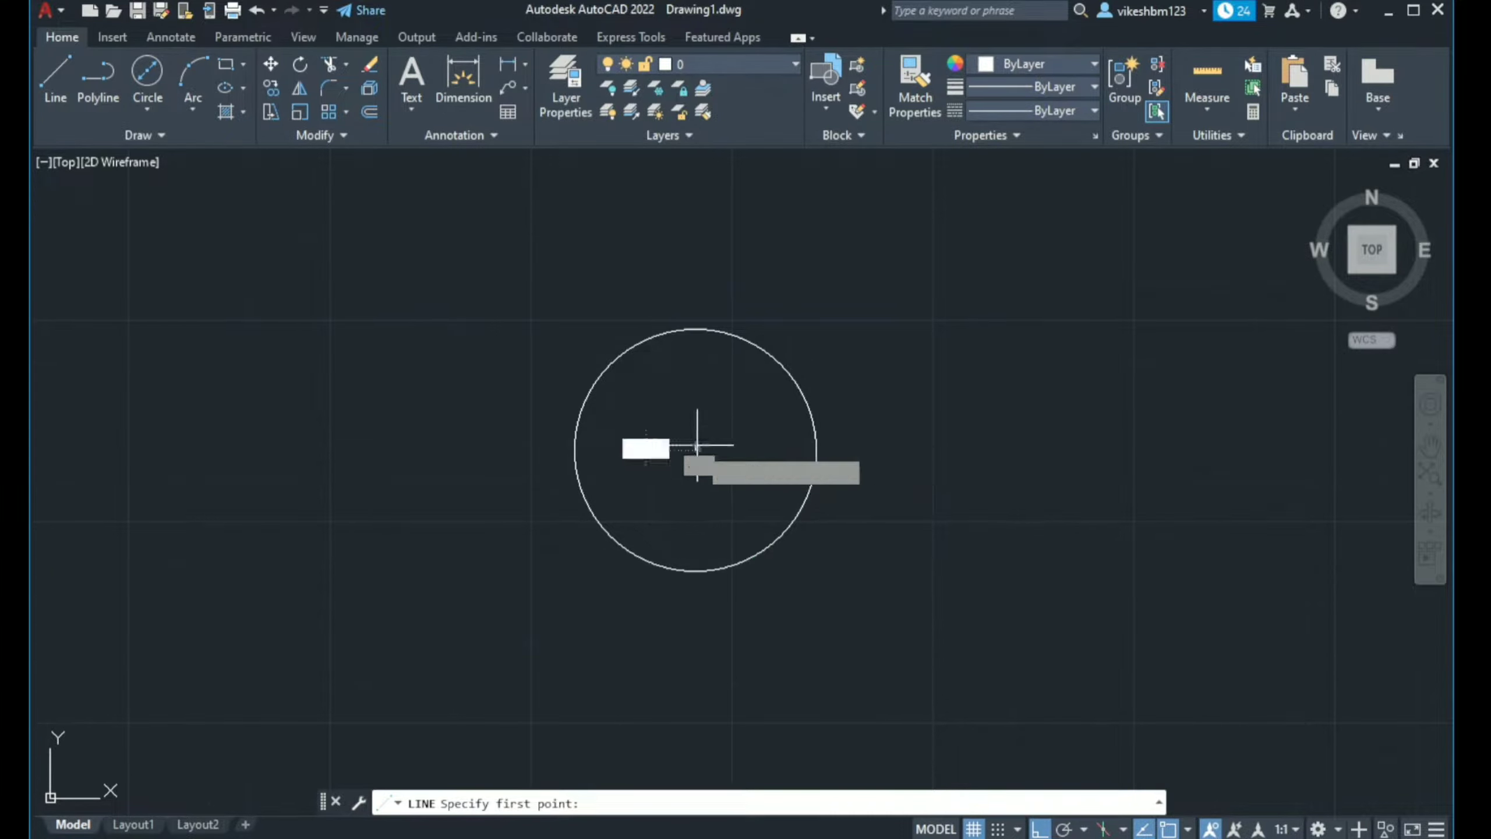
{"action": "type", "text": "70"}
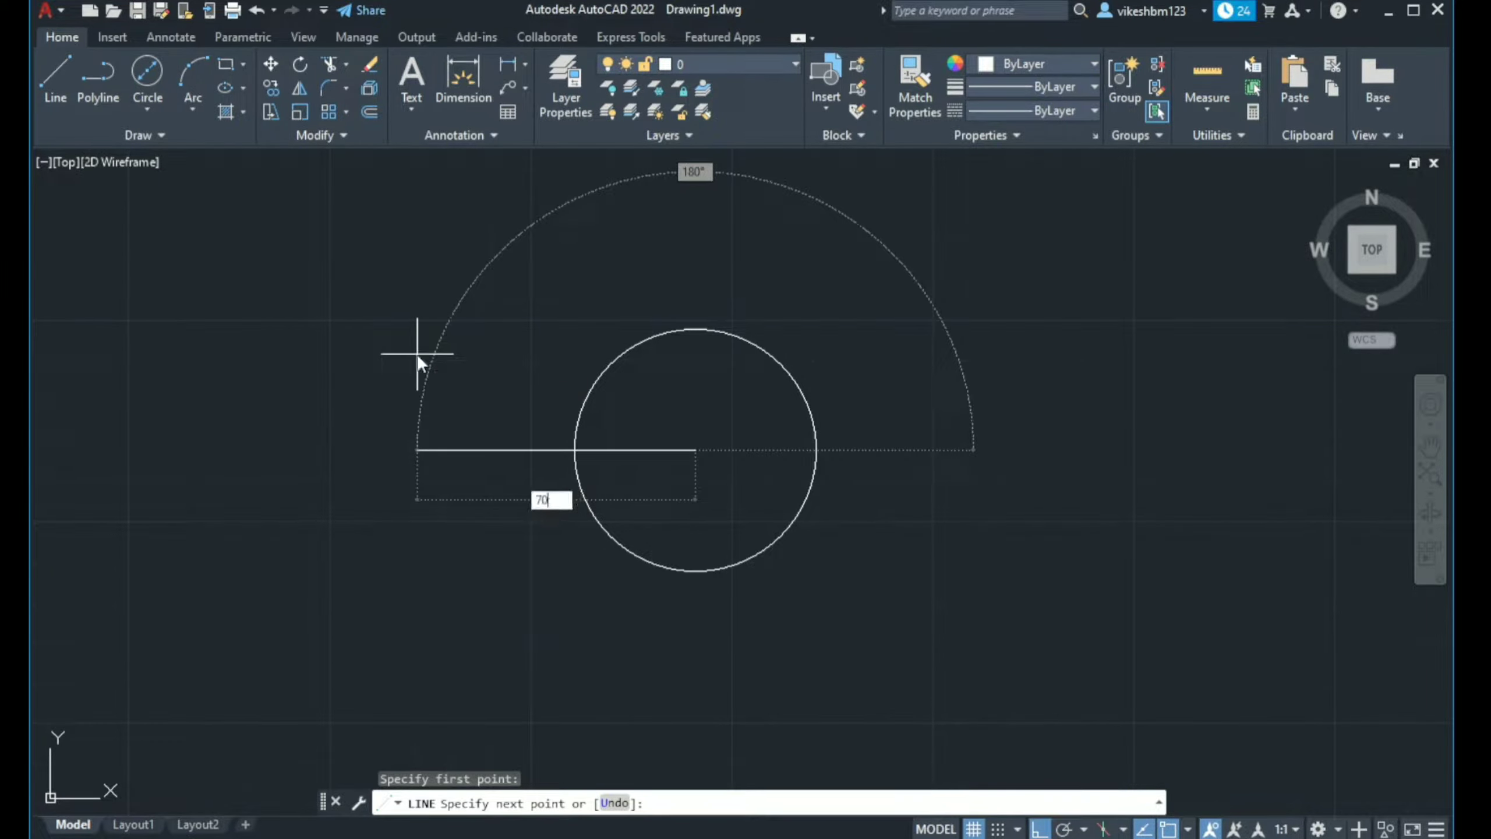
{"action": "key", "text": "Return"}
{"action": "key", "text": "Escape"}
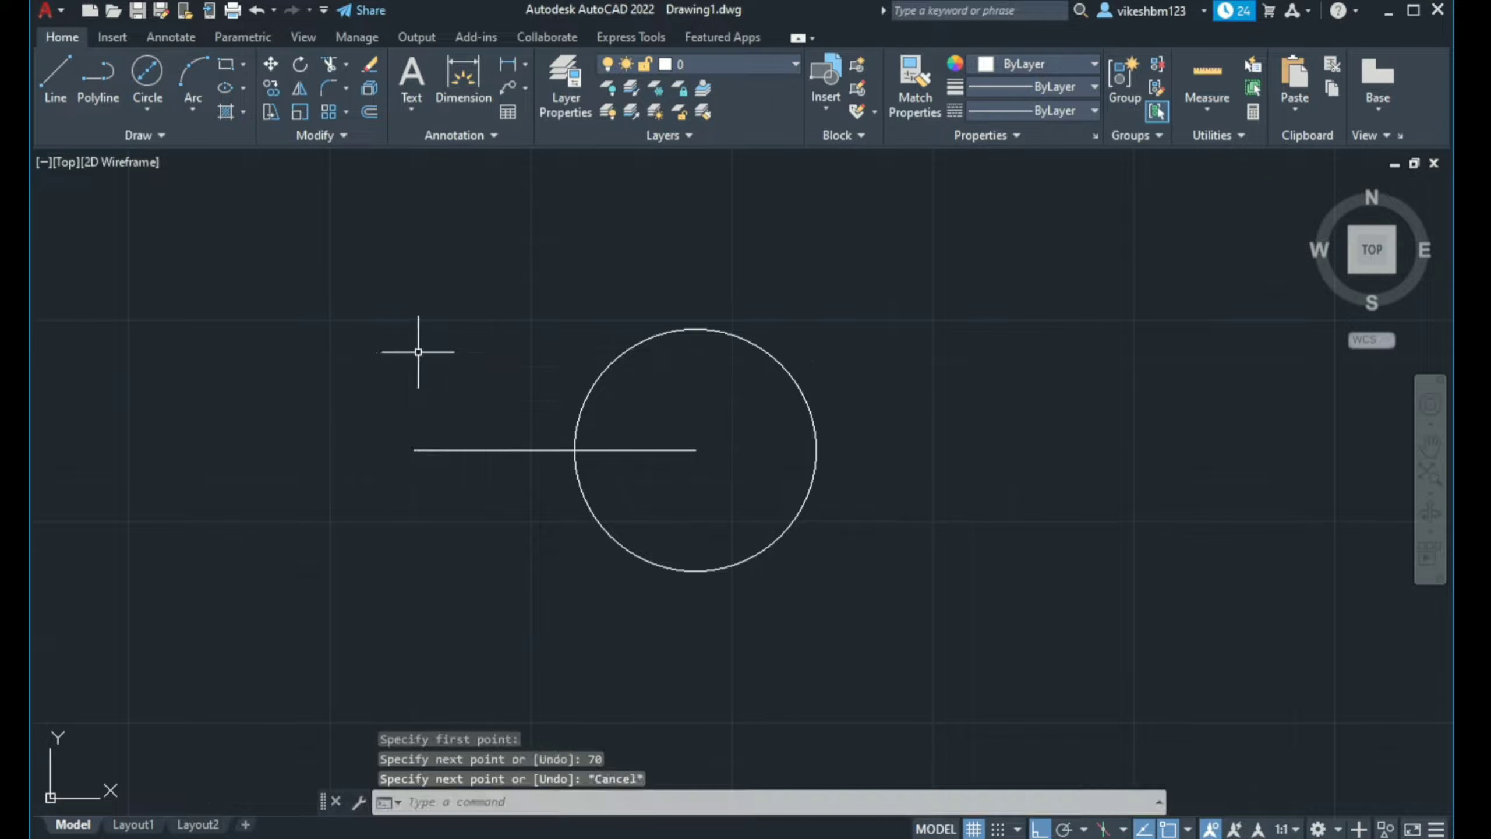
Draw a circle of diameter 30 centered on the line's outer end
{"action": "left_click", "coordinate": [147, 110]}
{"action": "left_click", "coordinate": [176, 171]}
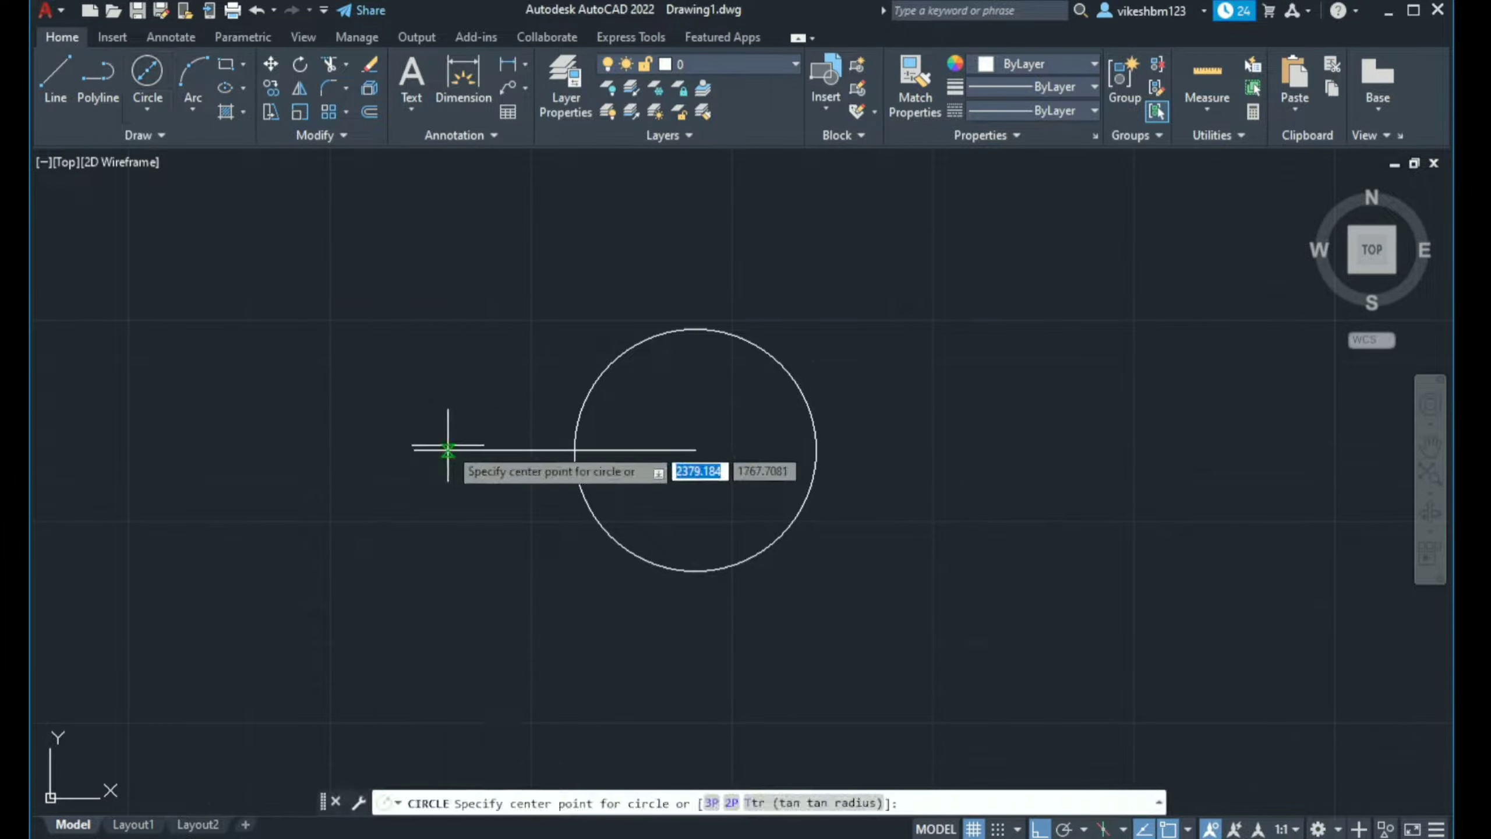
{"action": "left_click", "coordinate": [414, 450]}
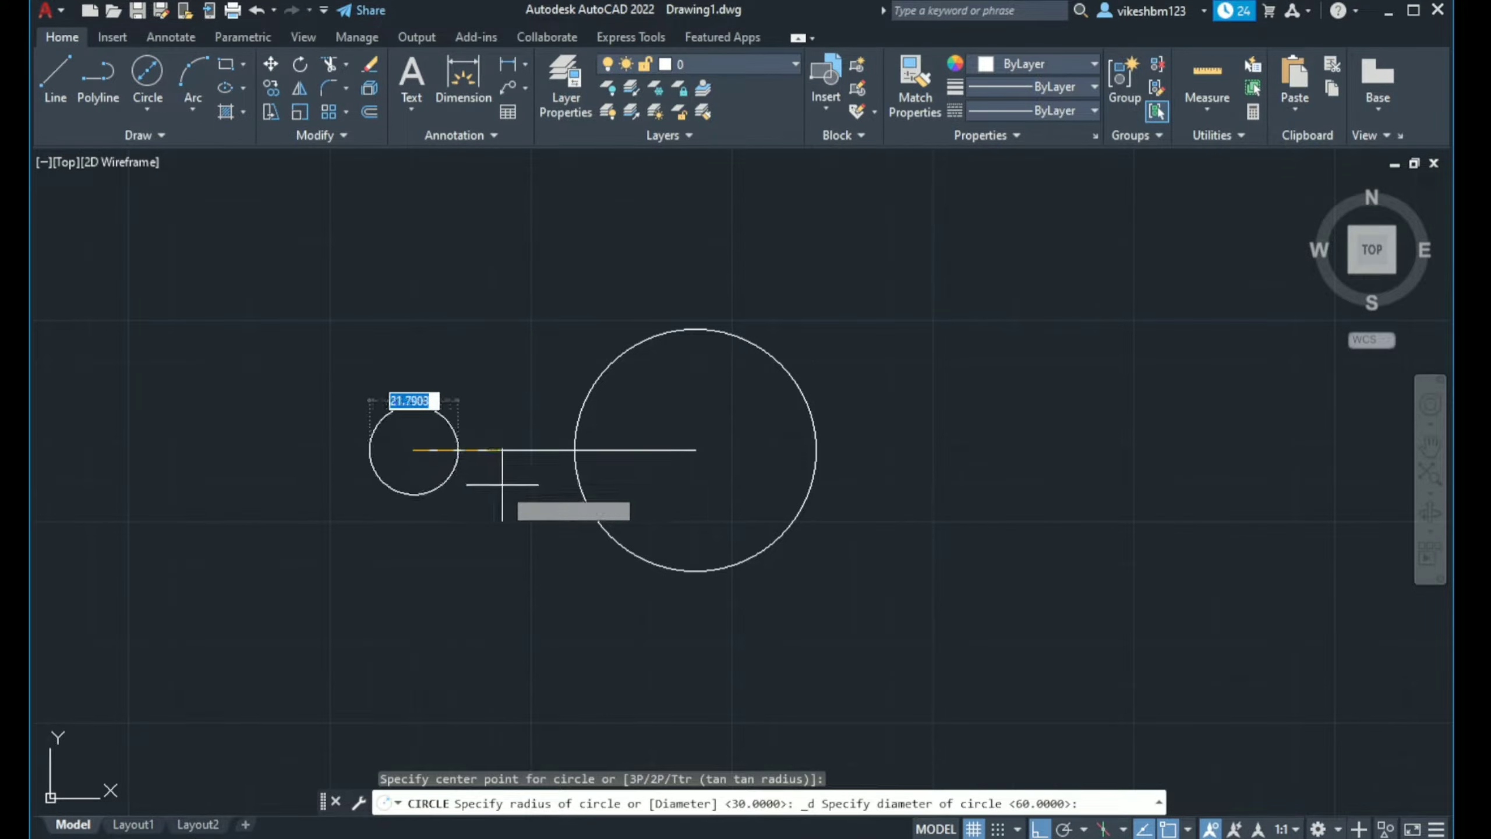
{"action": "type", "text": "30"}
{"action": "key", "text": "Return"}
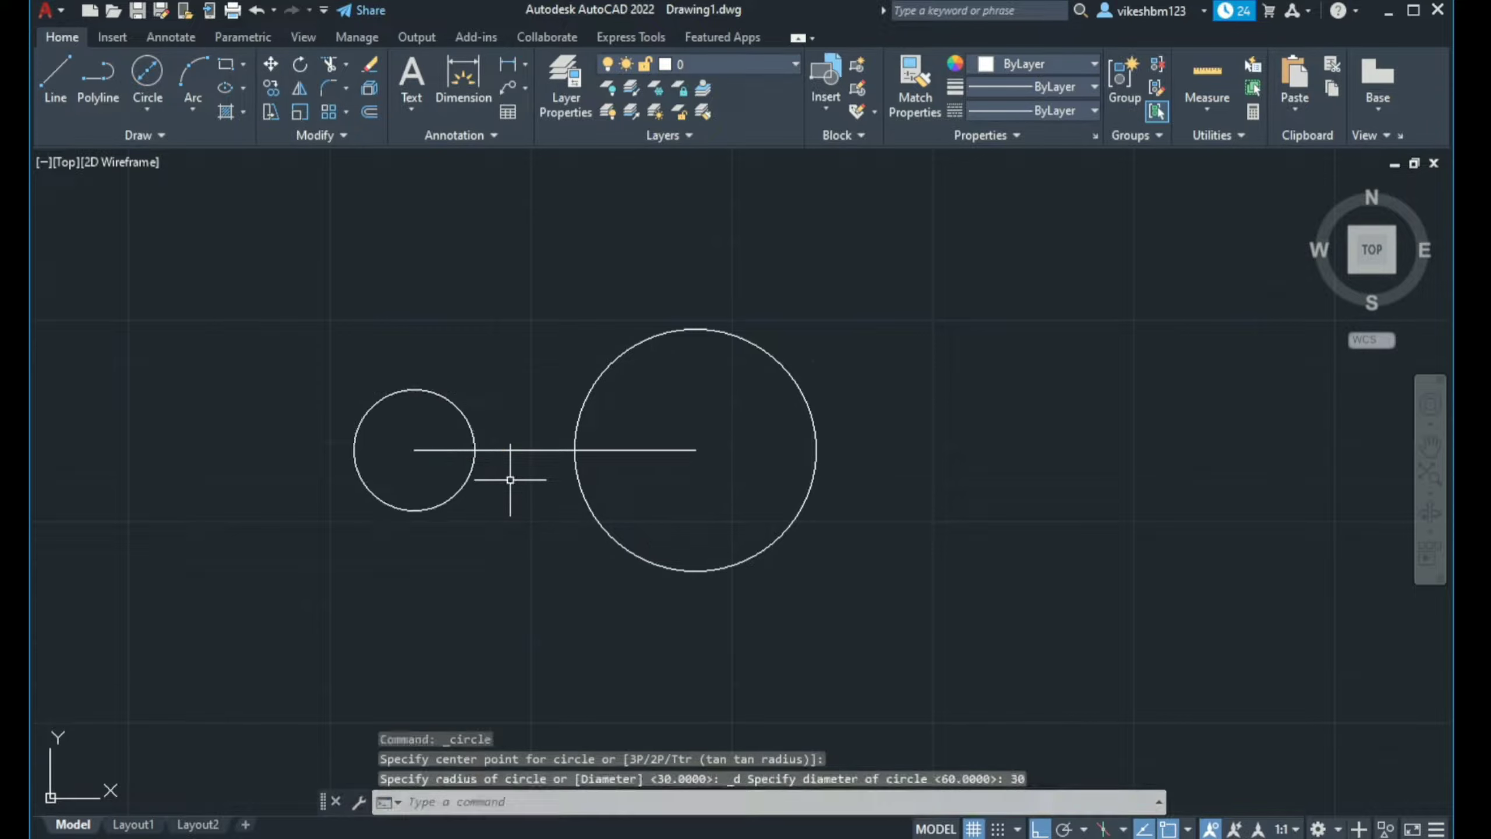
{"action": "left_click", "coordinate": [471, 434]}
{"action": "key", "text": "Escape"}
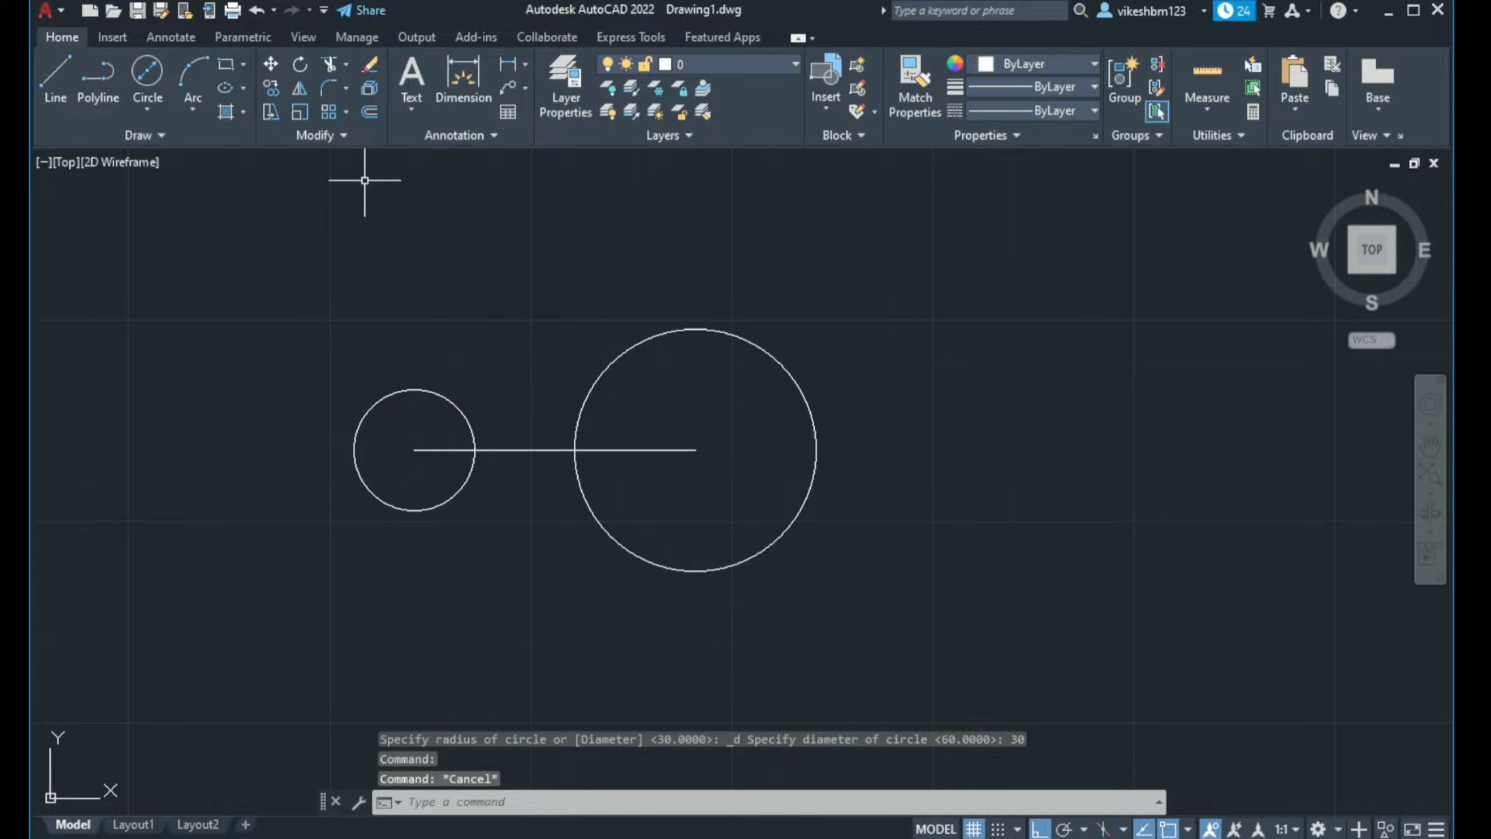
Mirror the small circle about a vertical axis through the large circle's center, keeping the source object
{"action": "left_click", "coordinate": [301, 89]}
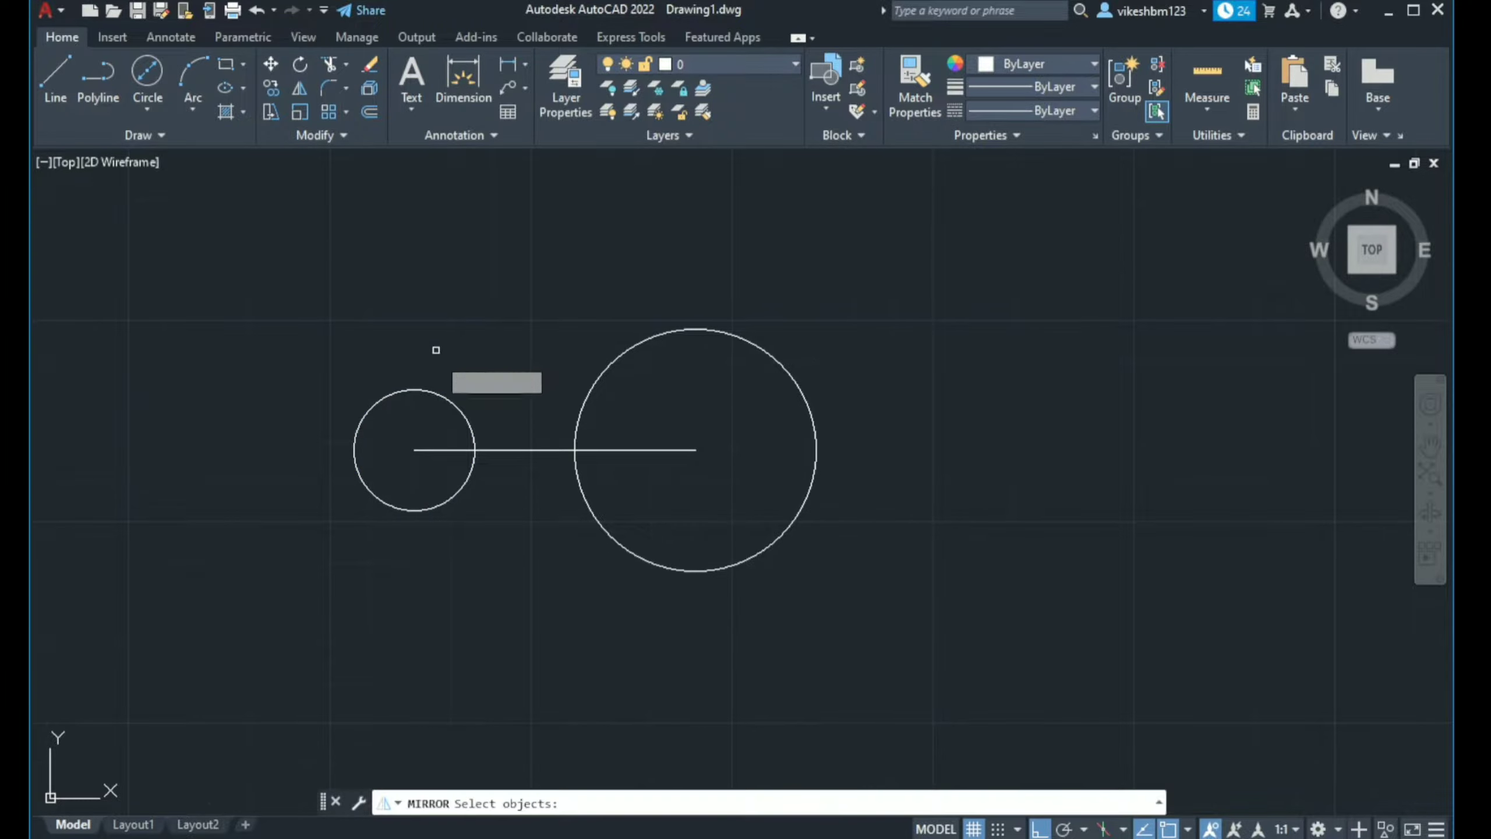
{"action": "left_click", "coordinate": [433, 390]}
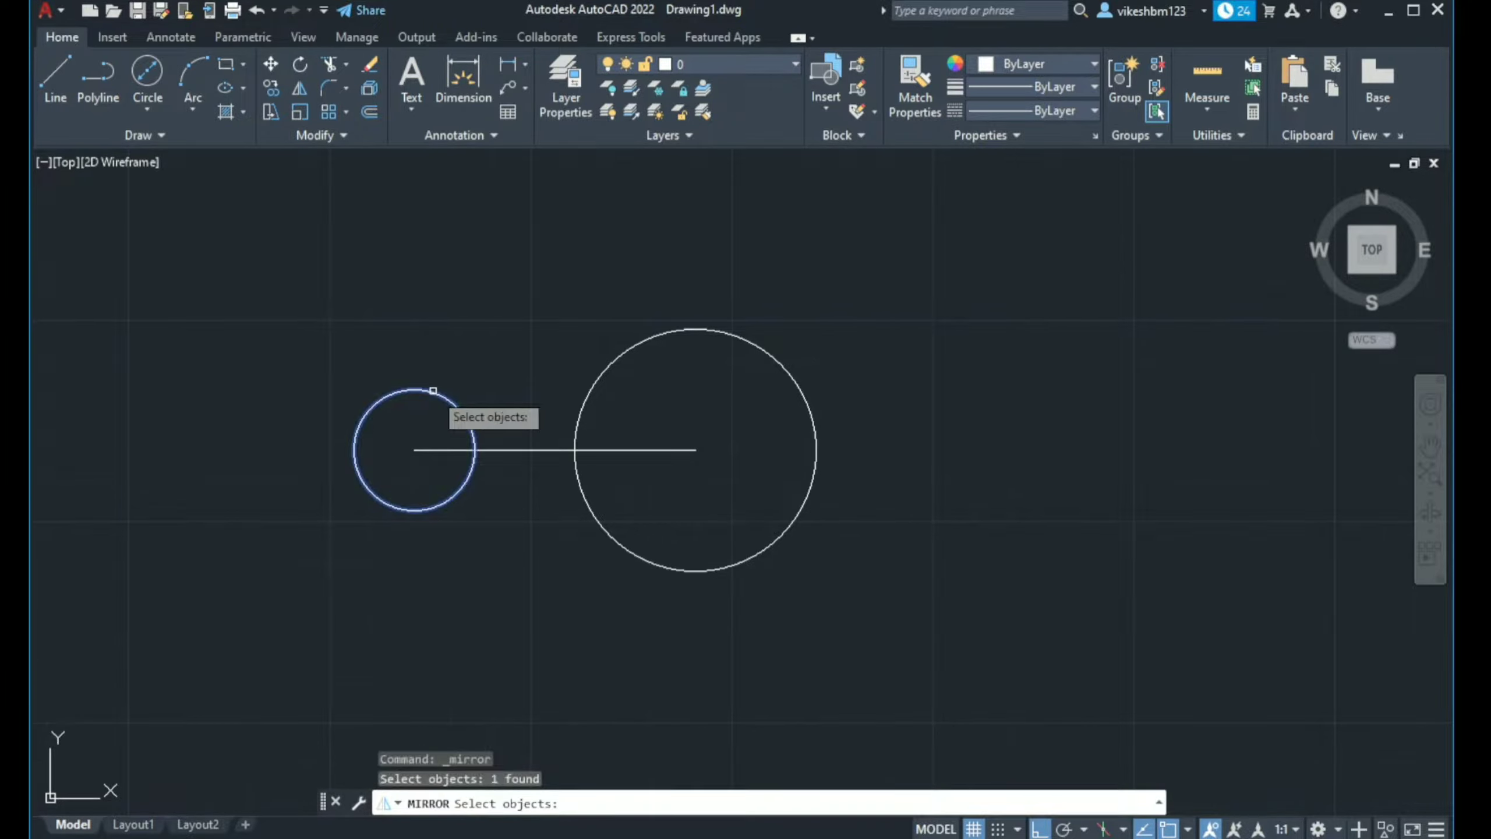
{"action": "key", "text": "Return"}
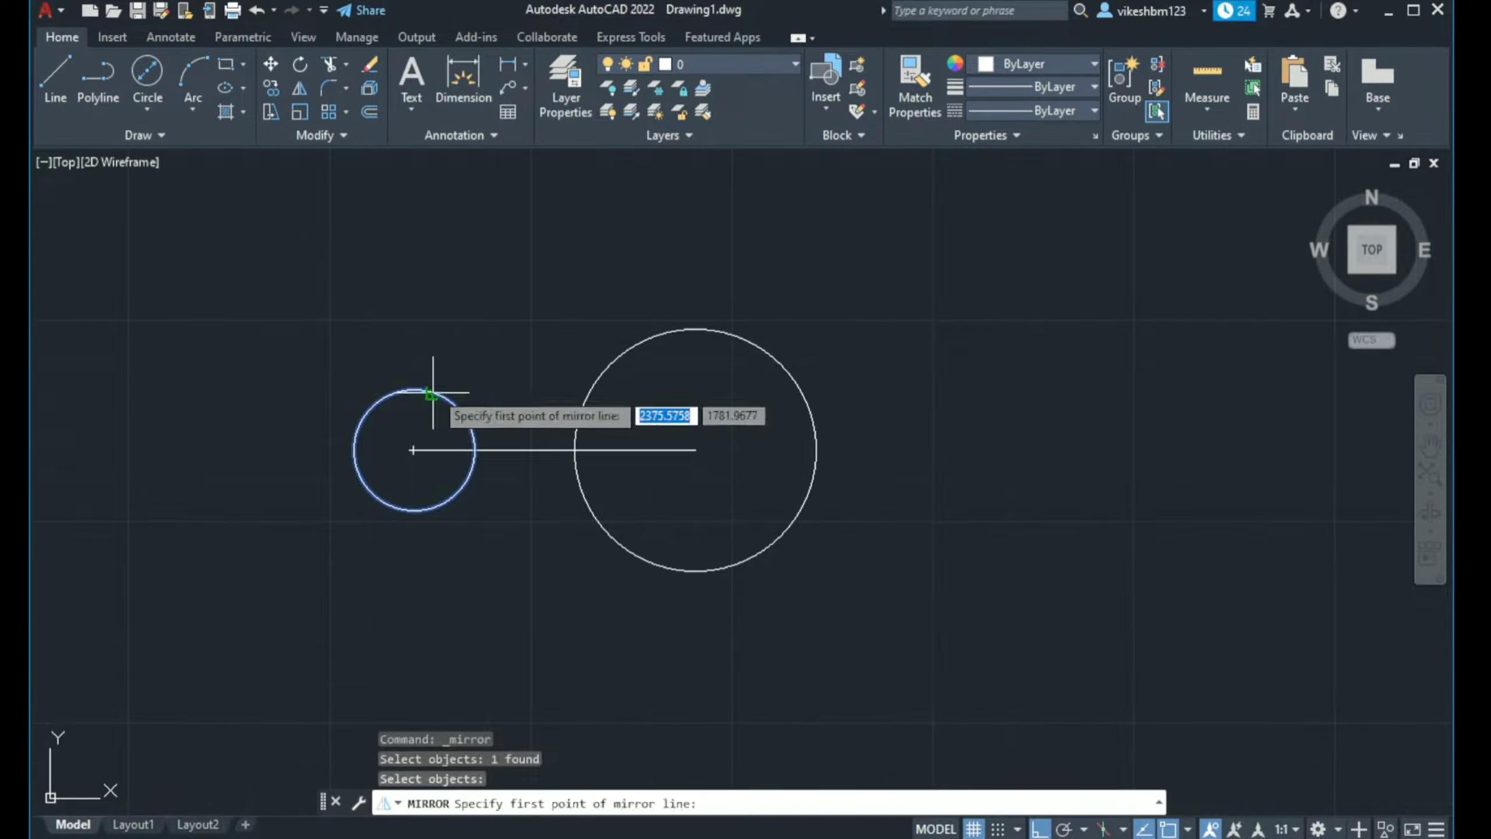
{"action": "left_click", "coordinate": [695, 450]}
{"action": "left_click", "coordinate": [790, 296]}
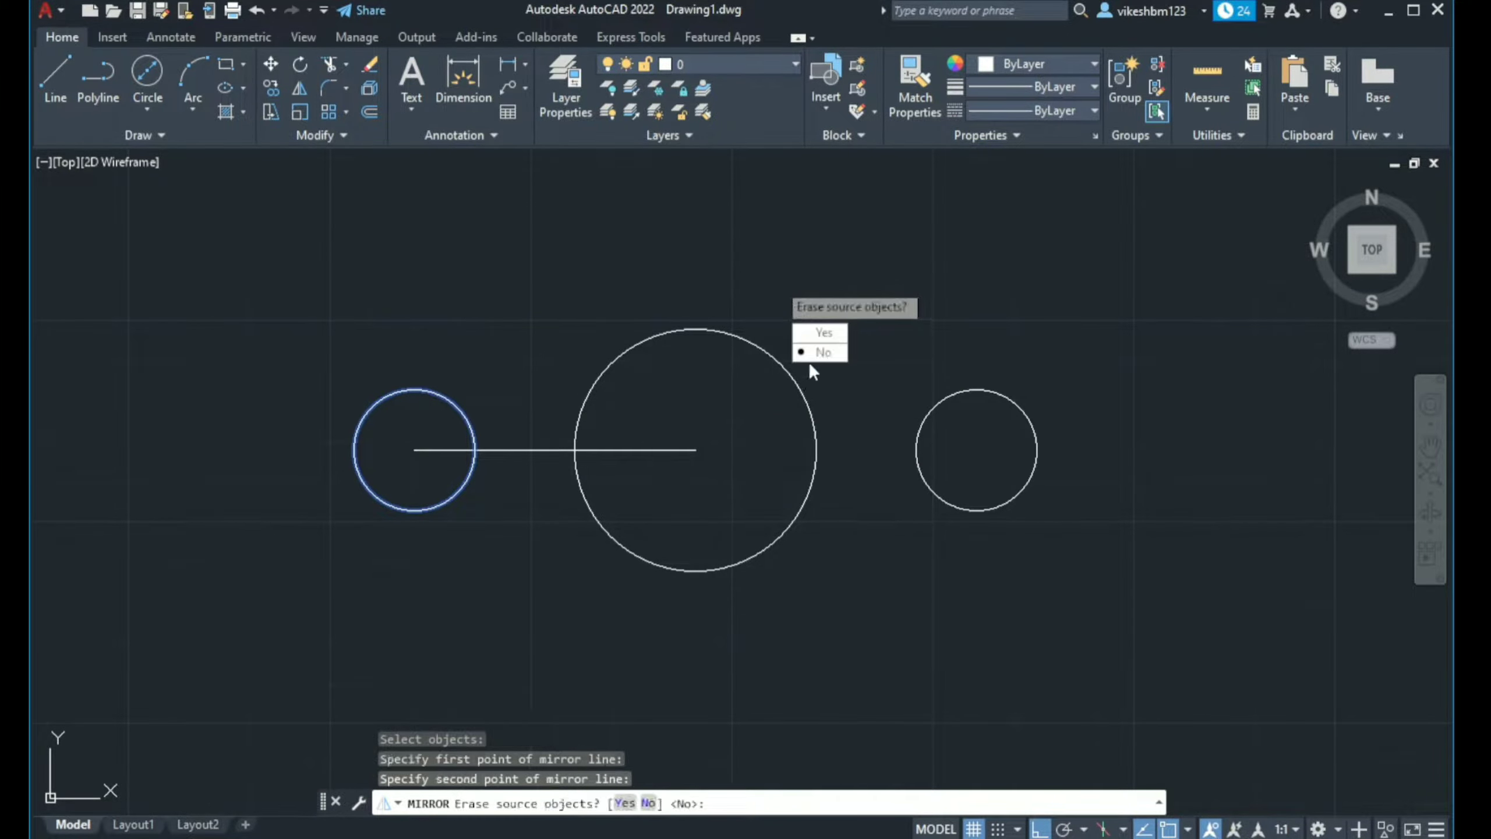
{"action": "left_click", "coordinate": [822, 352]}
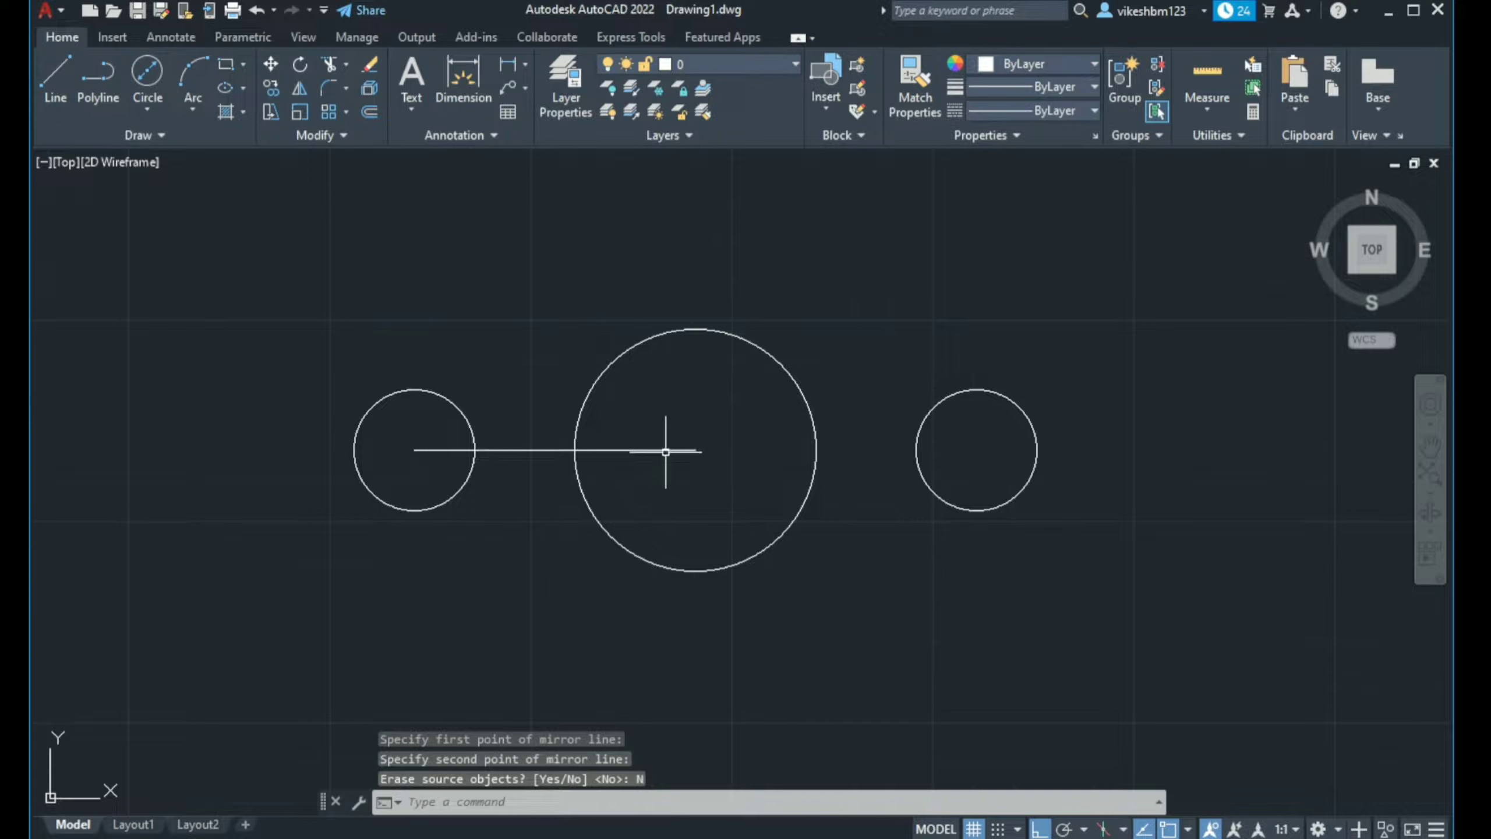
Delete the horizontal construction line joining the left and middle circle centers
{"action": "left_click", "coordinate": [665, 451]}
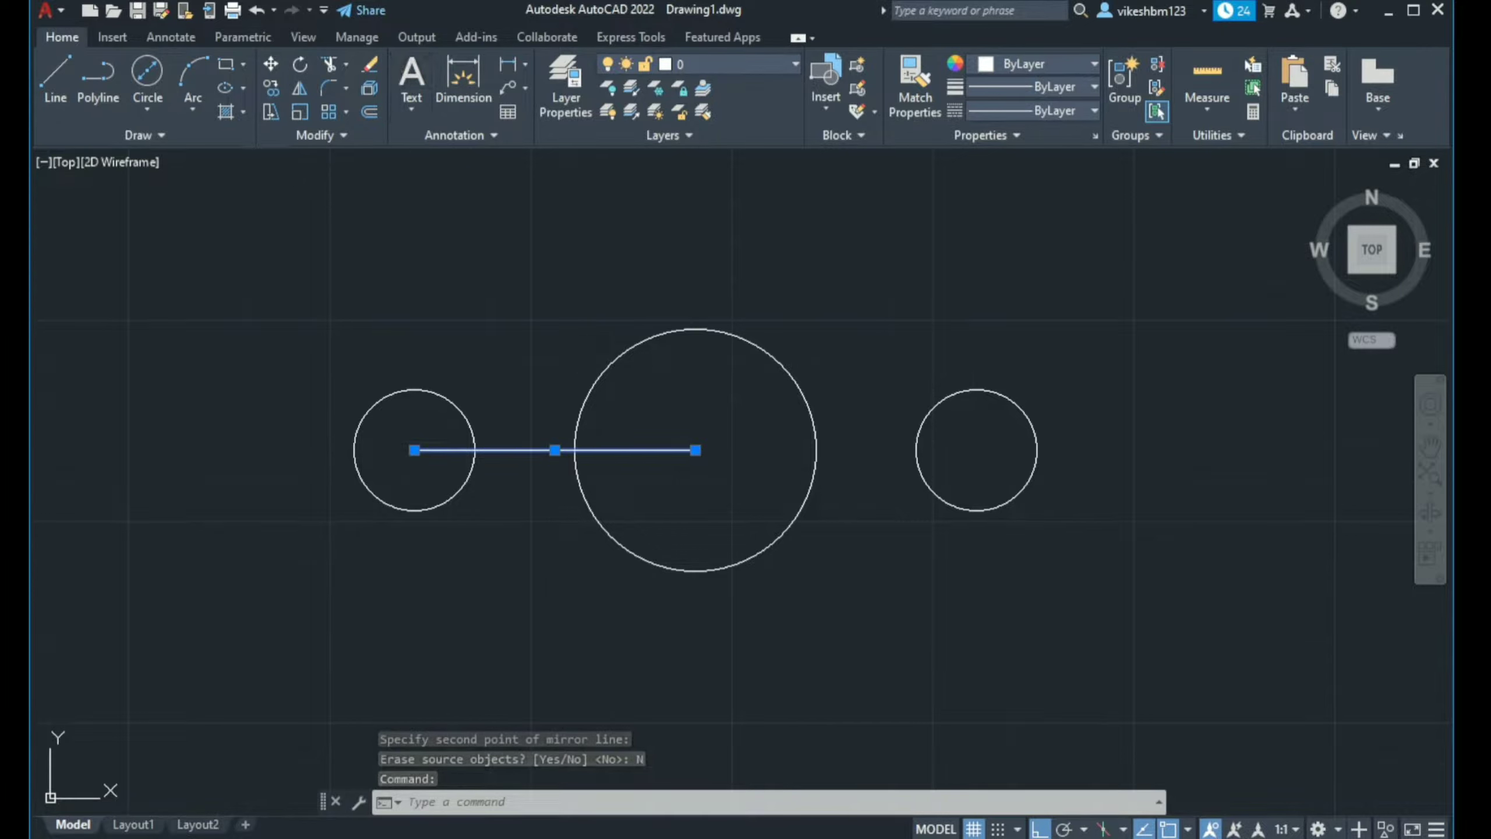
{"action": "key", "text": "Delete"}
{"action": "middle_click_drag", "start_coordinate": [574, 466], "coordinate": [519, 474]}
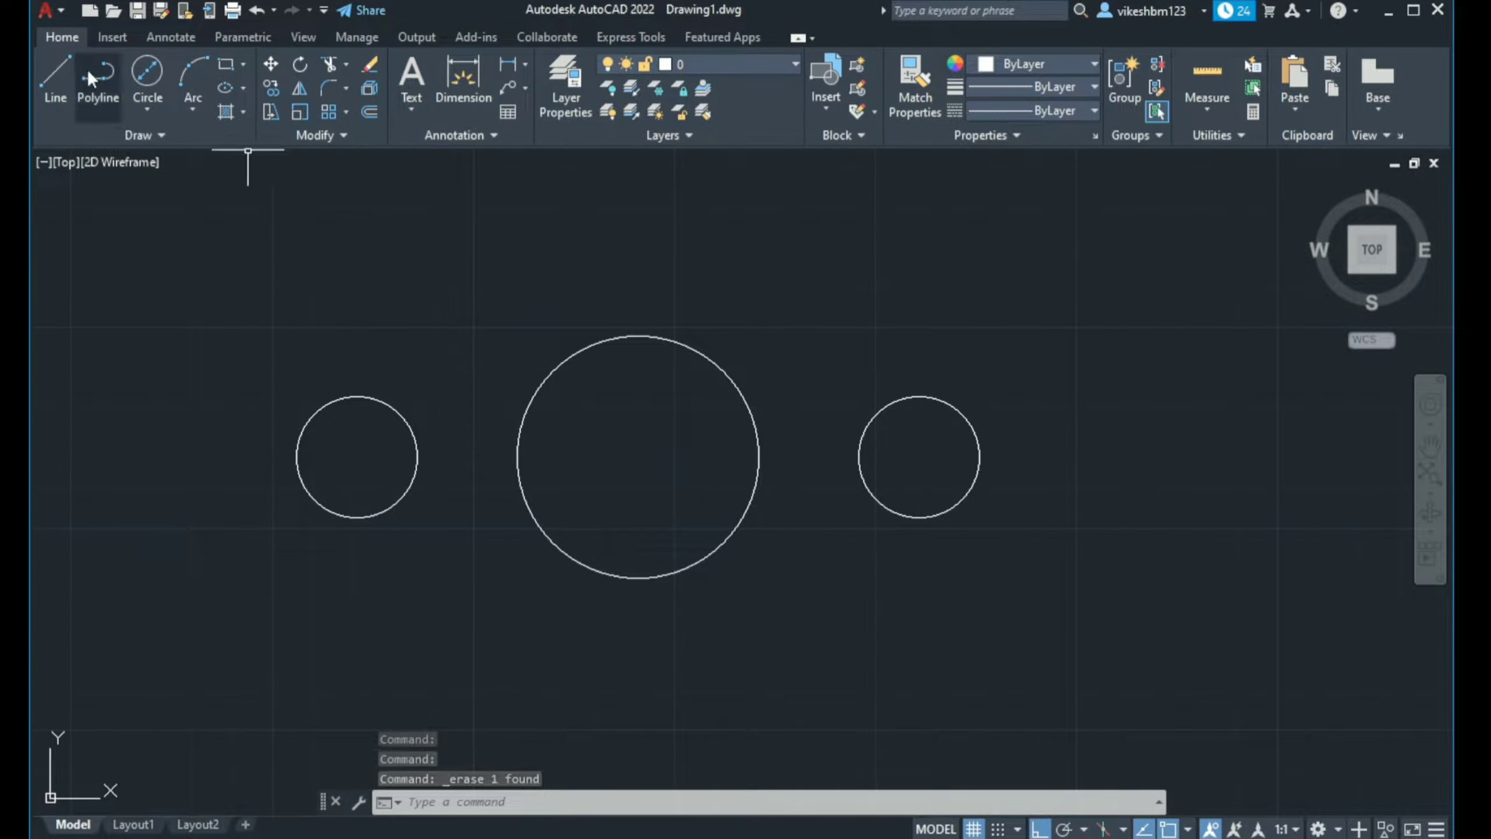
Draw a line tangent to the upper side of both the left small circle and the large circle
{"action": "left_click", "coordinate": [57, 80]}
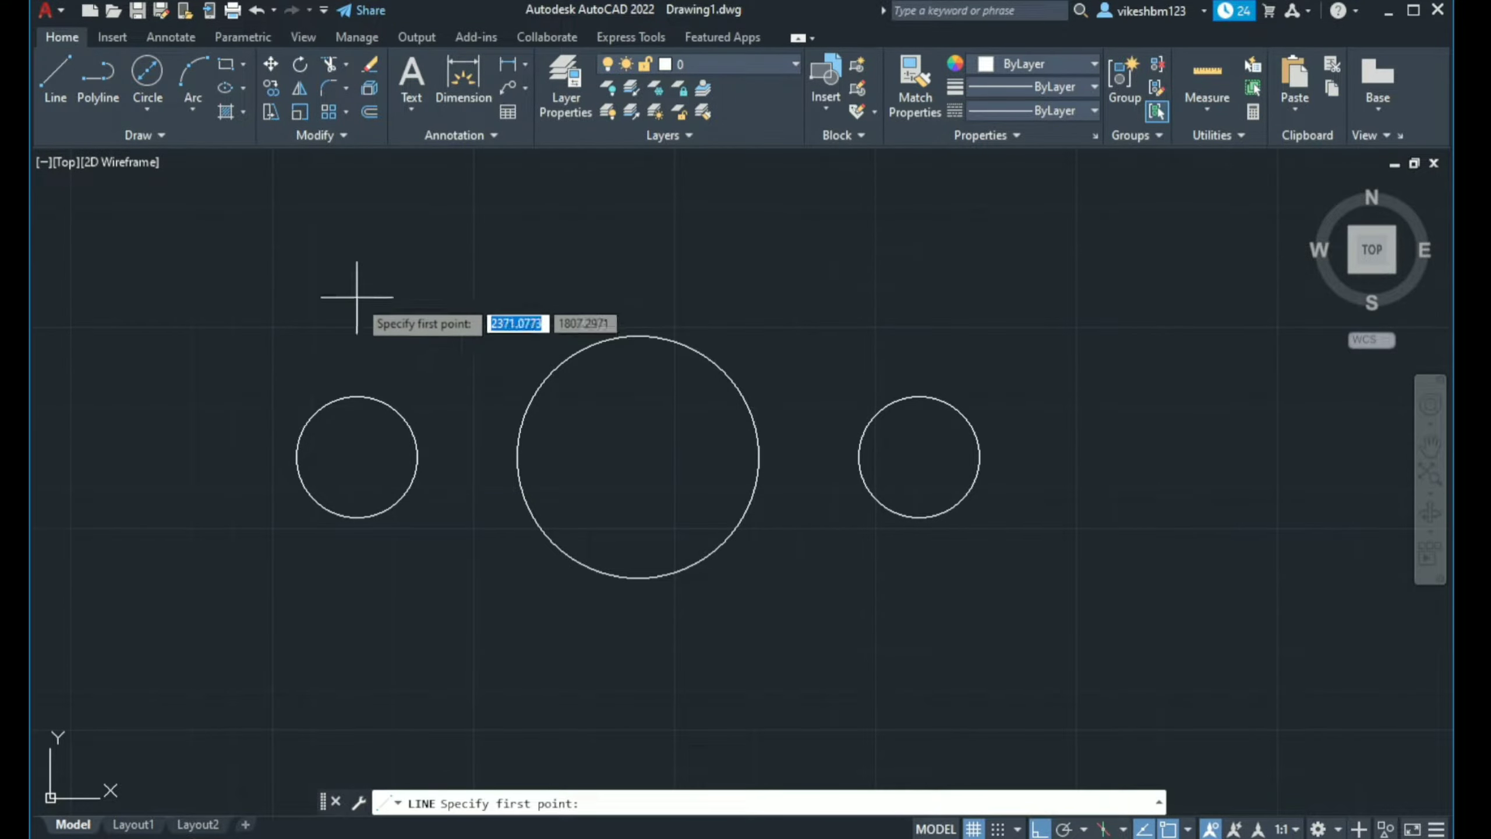
{"action": "type", "text": "tan"}
{"action": "key", "text": "Return"}
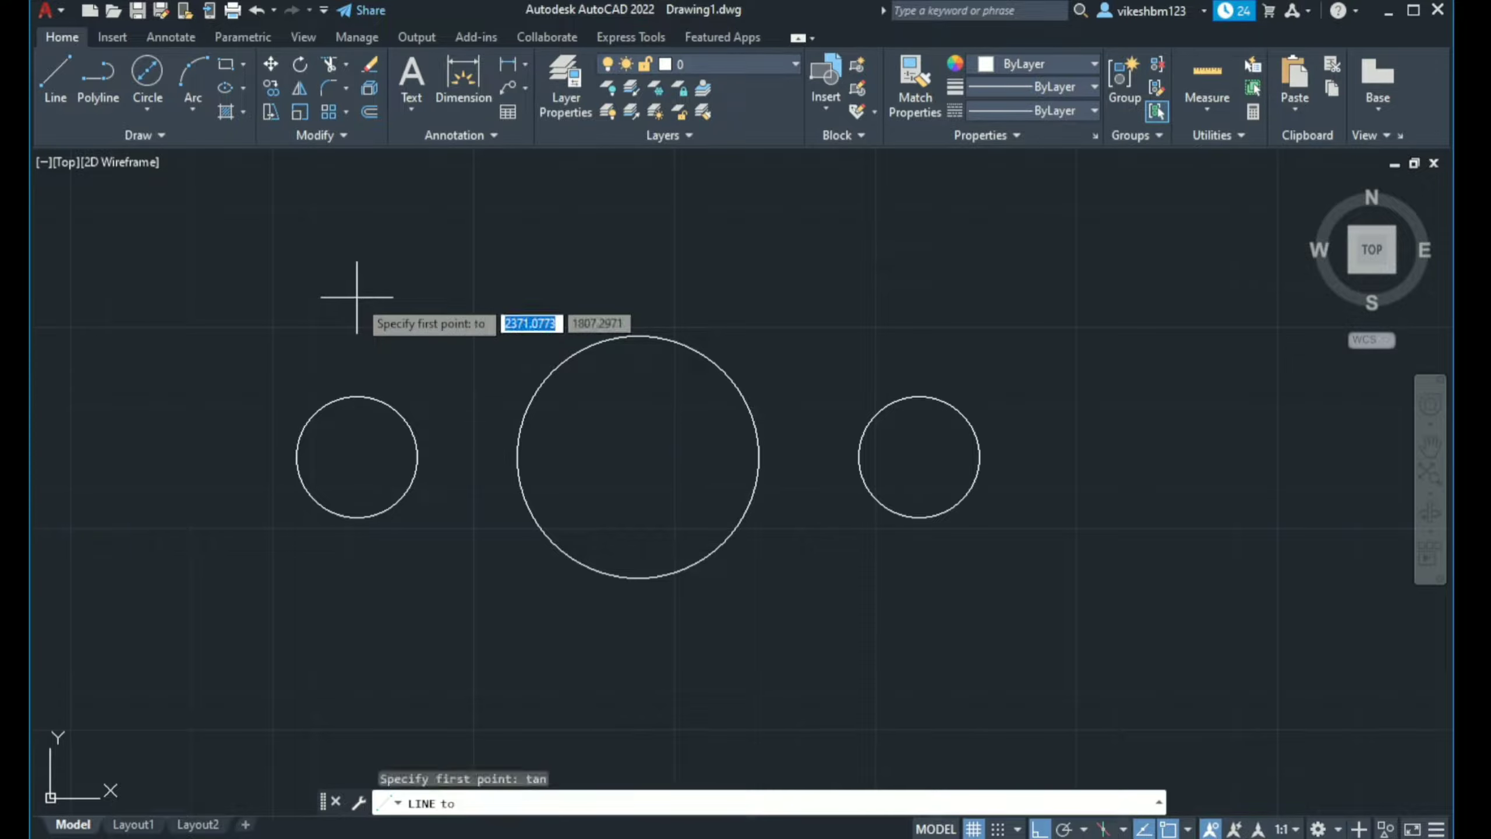
{"action": "left_click", "coordinate": [344, 394]}
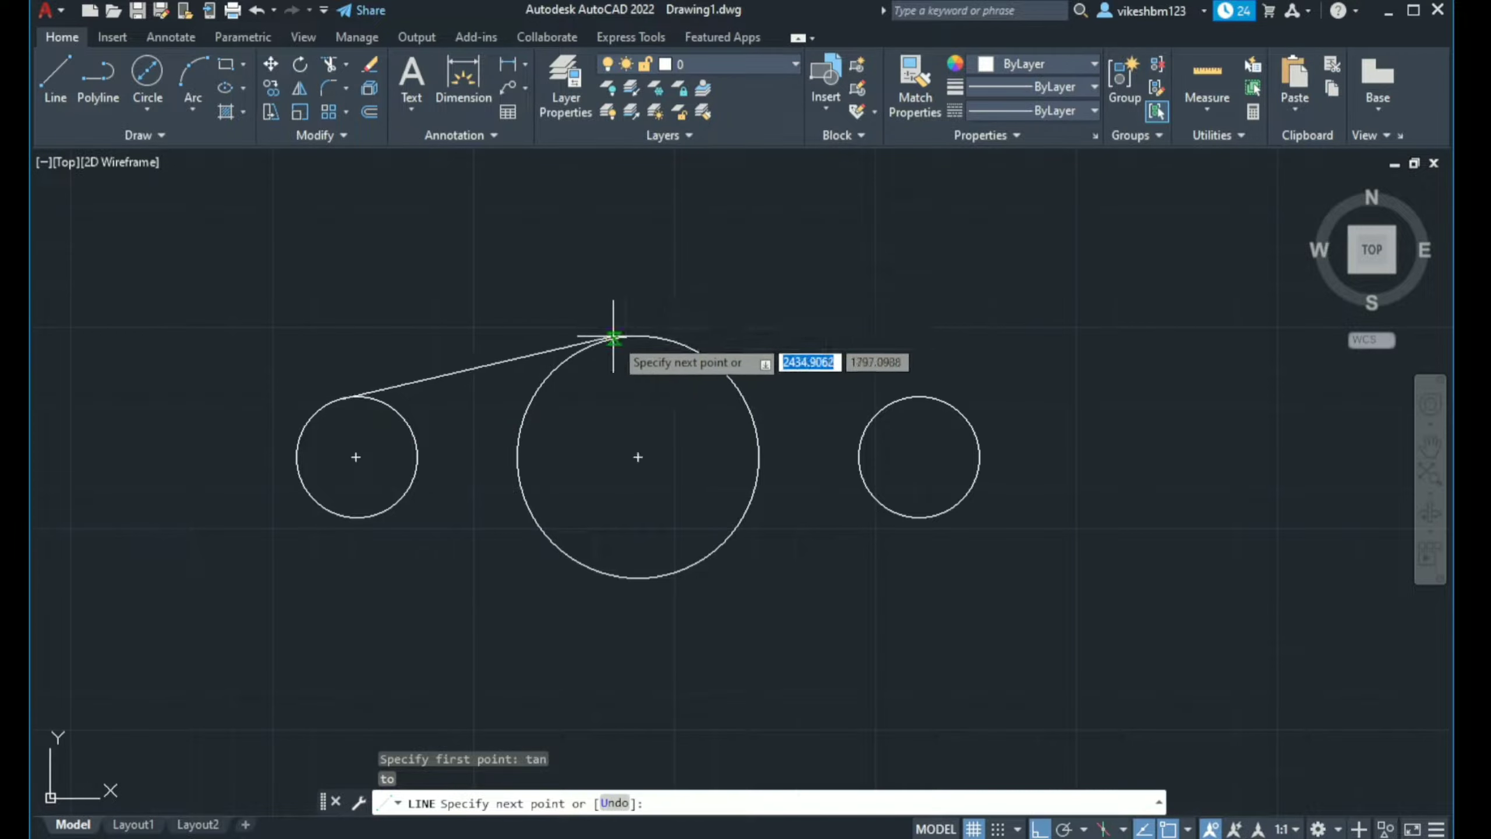
{"action": "type", "text": "tan"}
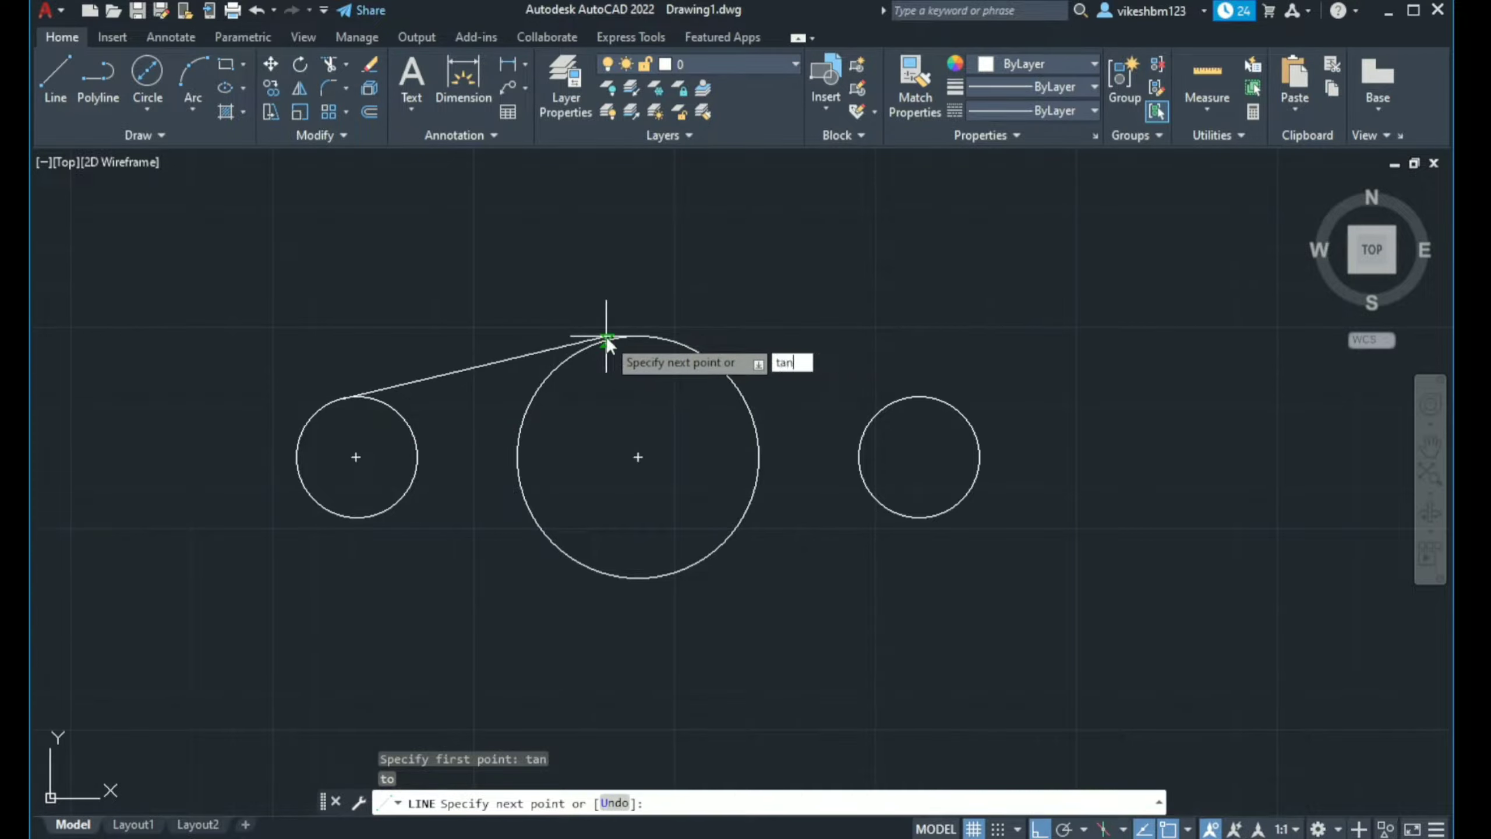
{"action": "key", "text": "Return"}
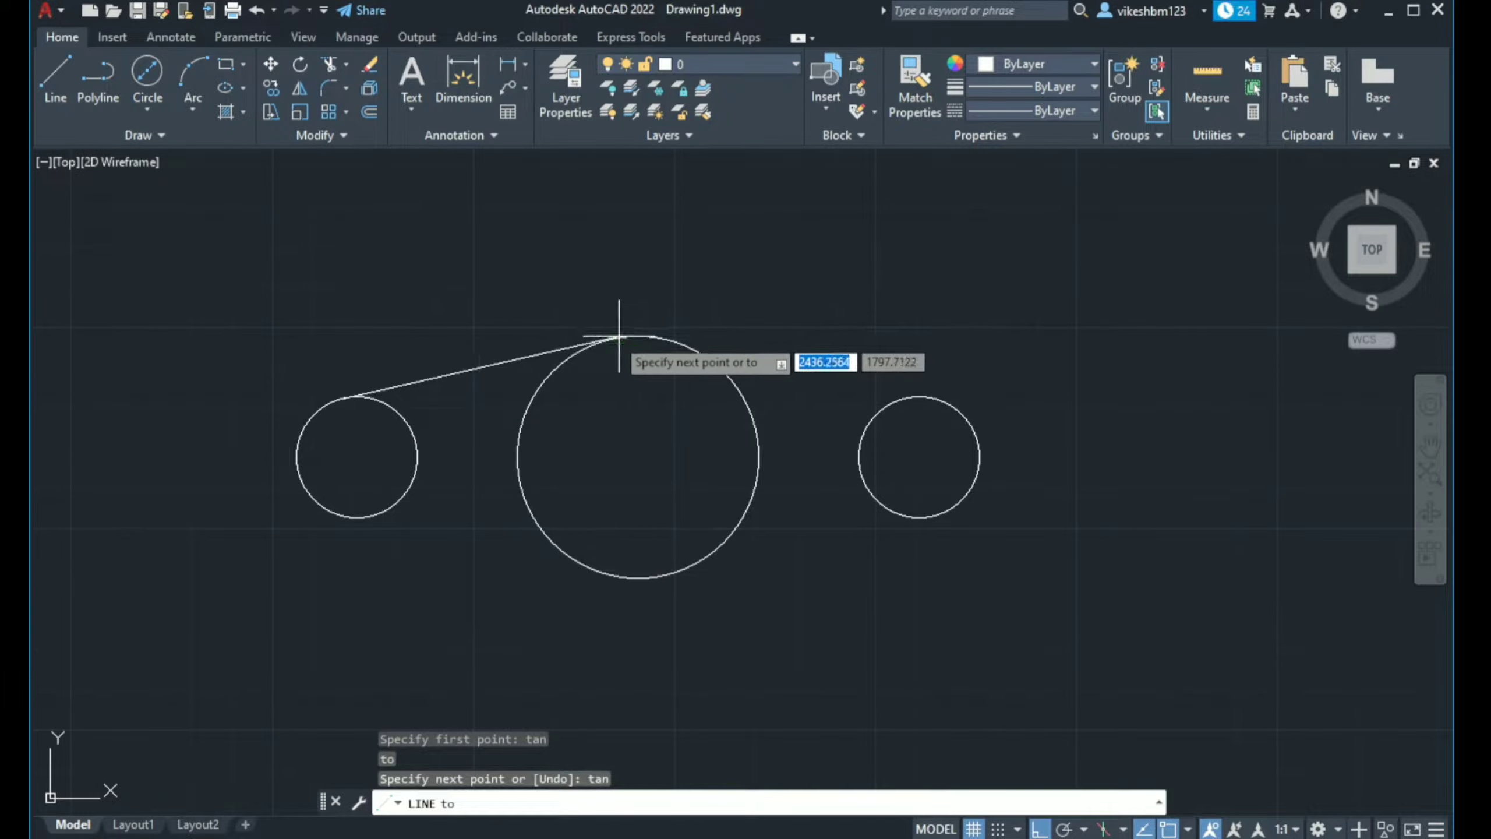
{"action": "left_click", "coordinate": [611, 336]}
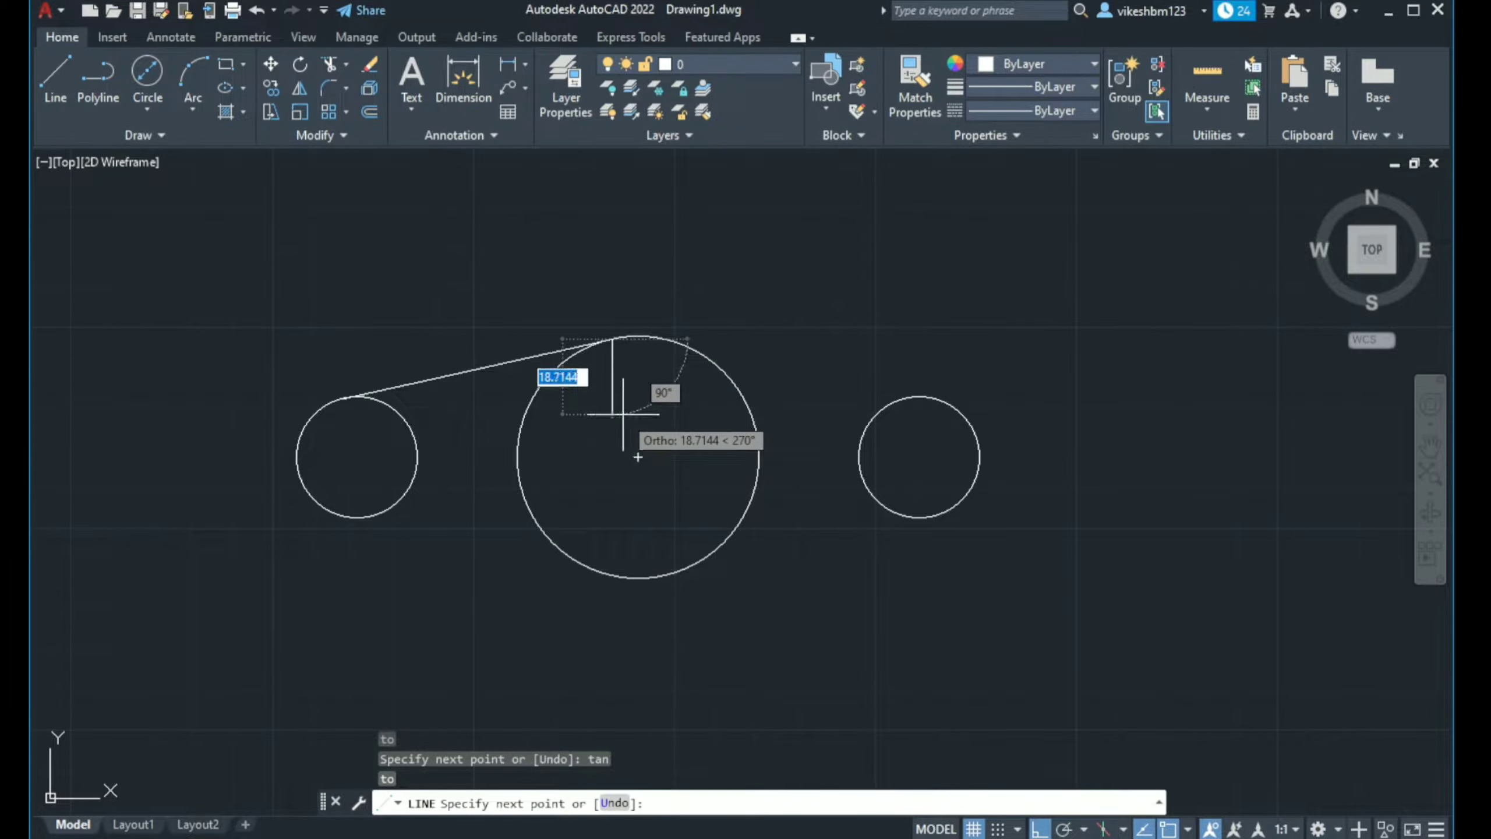
{"action": "key", "text": "Escape"}
Mirror the upper tangent line about the axis through the left and middle circle centers, keeping the original
{"action": "middle_click_drag", "start_coordinate": [590, 413], "coordinate": [645, 383]}
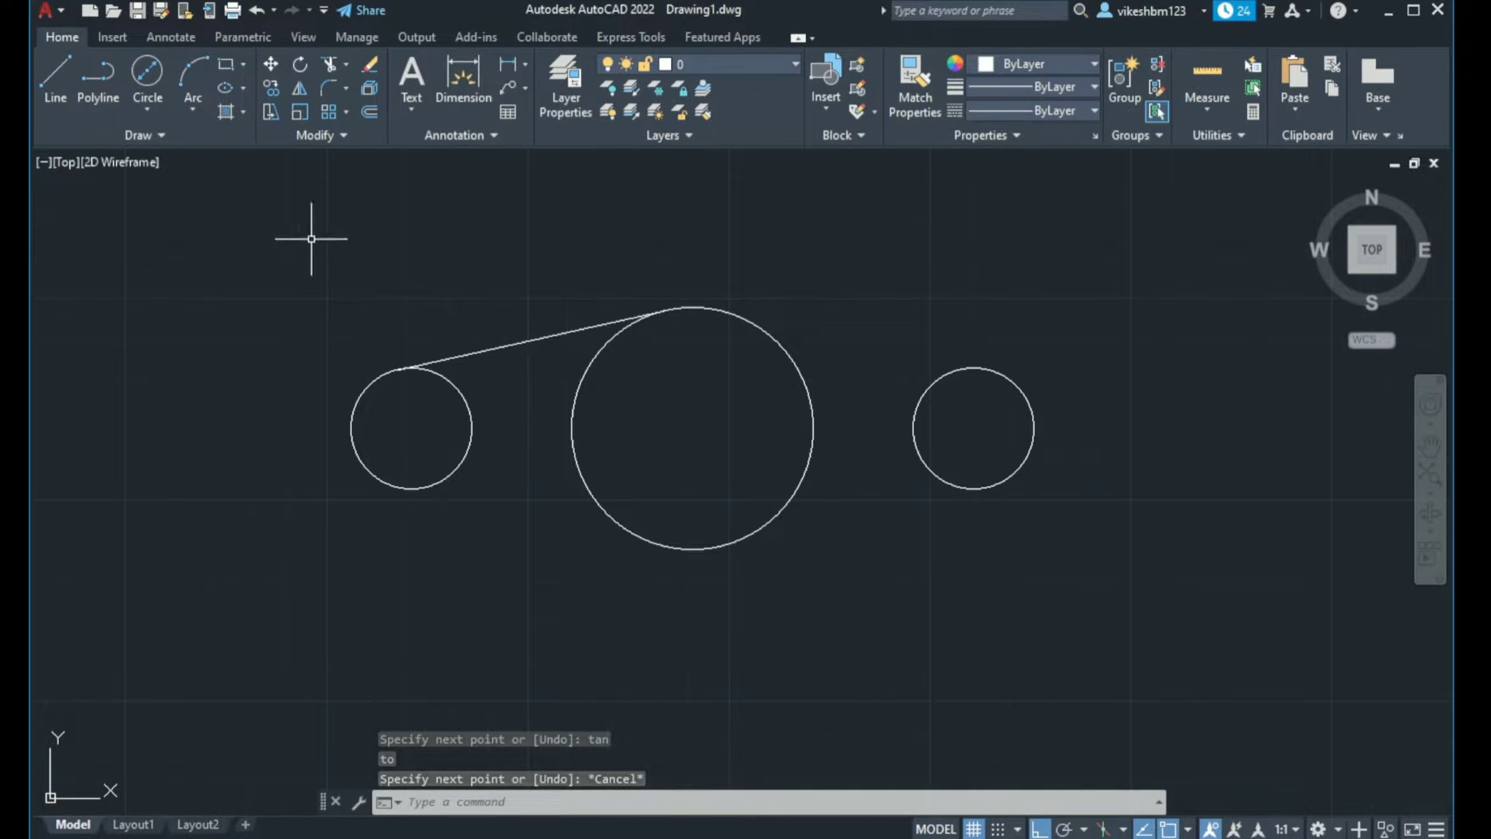
{"action": "left_click", "coordinate": [300, 89]}
{"action": "left_click", "coordinate": [467, 353]}
{"action": "key", "text": "Return"}
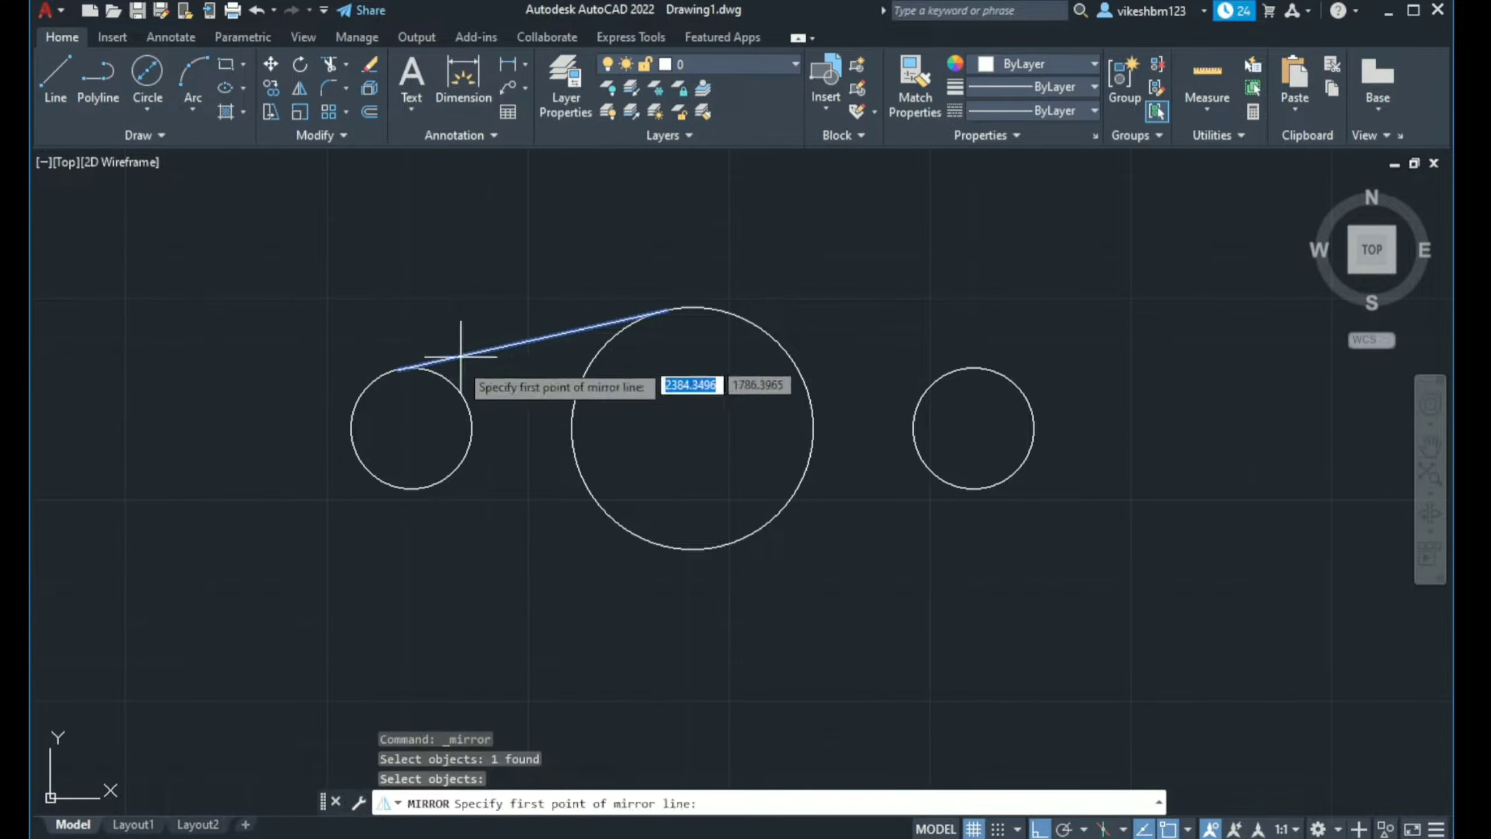
{"action": "left_click", "coordinate": [412, 428]}
{"action": "left_click", "coordinate": [693, 428]}
{"action": "key", "text": "Return"}
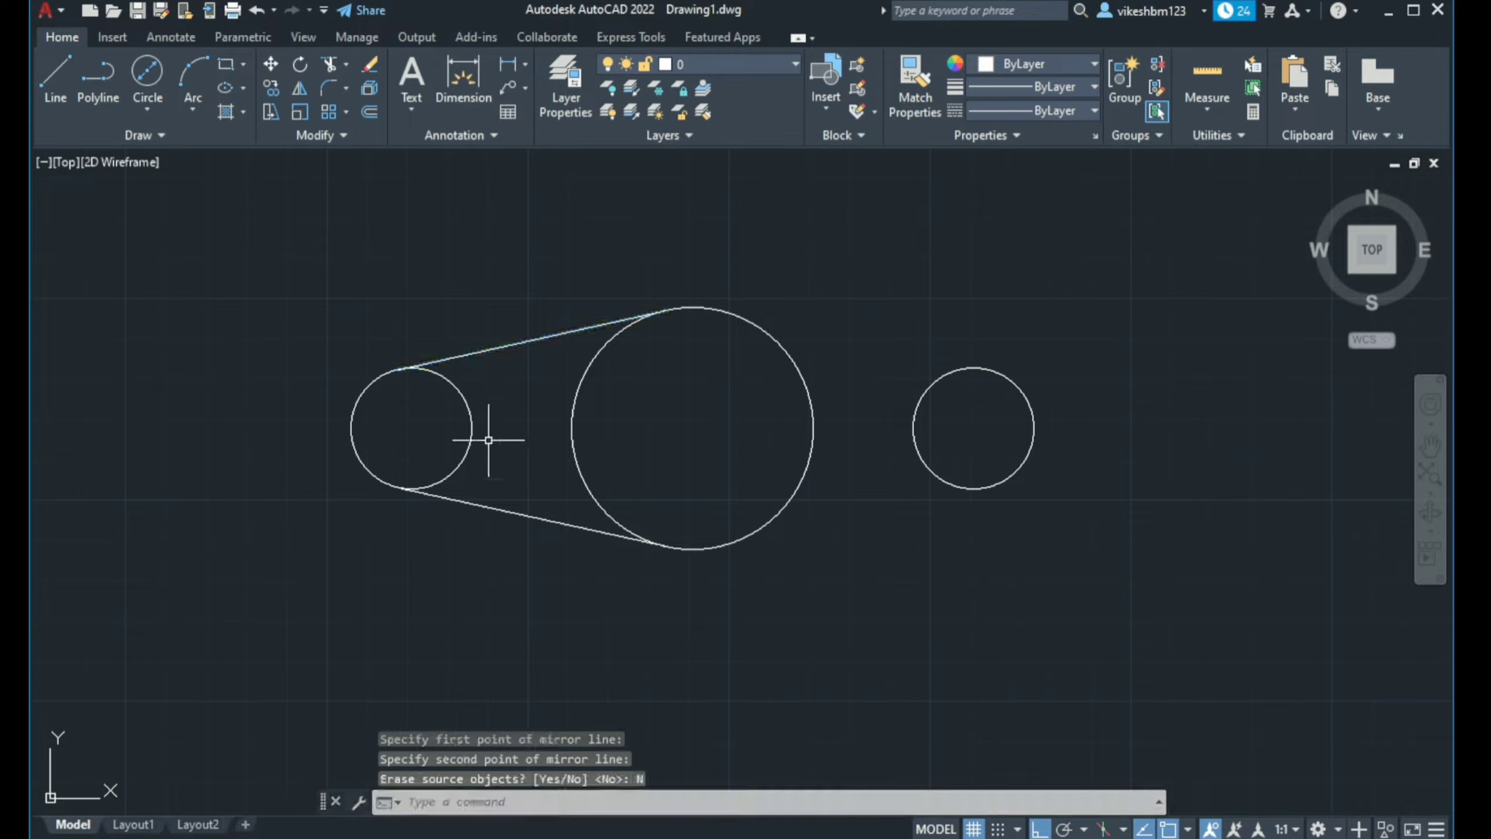
Mirror both tangent lines about a vertical axis through the large circle's center, keeping the originals
{"action": "left_click", "coordinate": [495, 375]}
{"action": "left_click", "coordinate": [462, 337]}
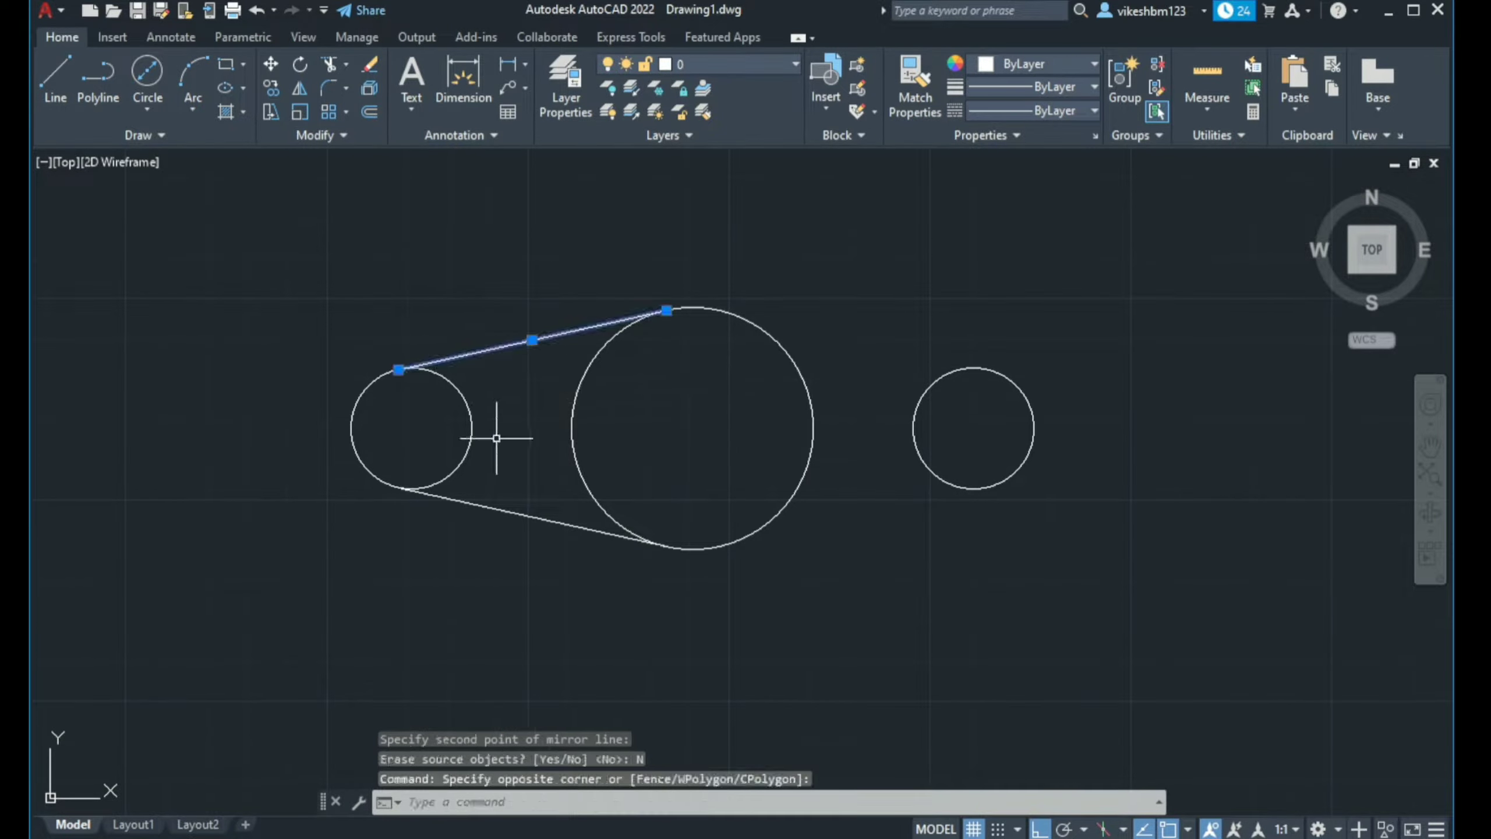
{"action": "left_click", "coordinate": [489, 504]}
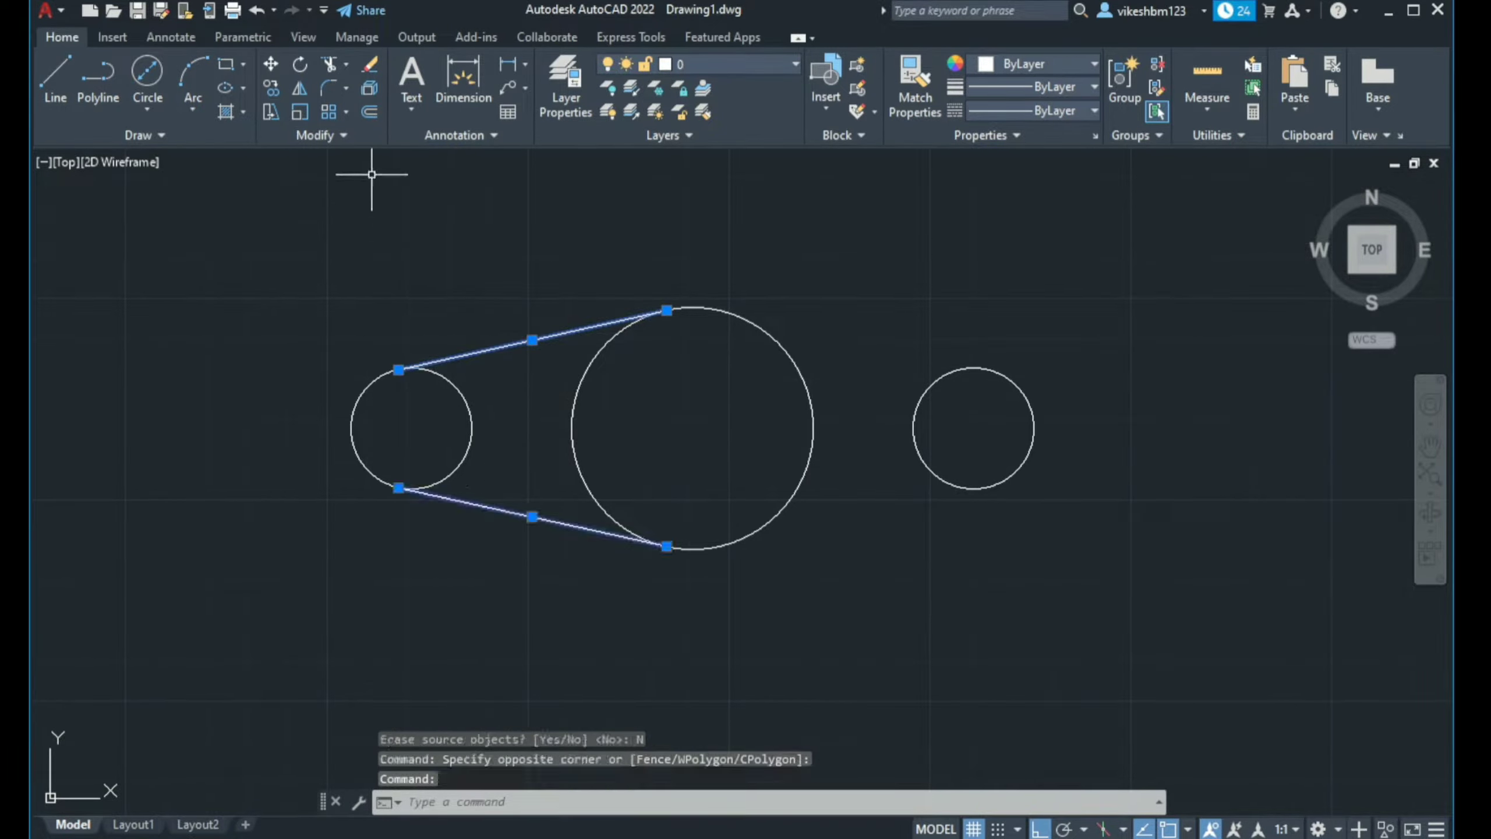
{"action": "left_click", "coordinate": [300, 88]}
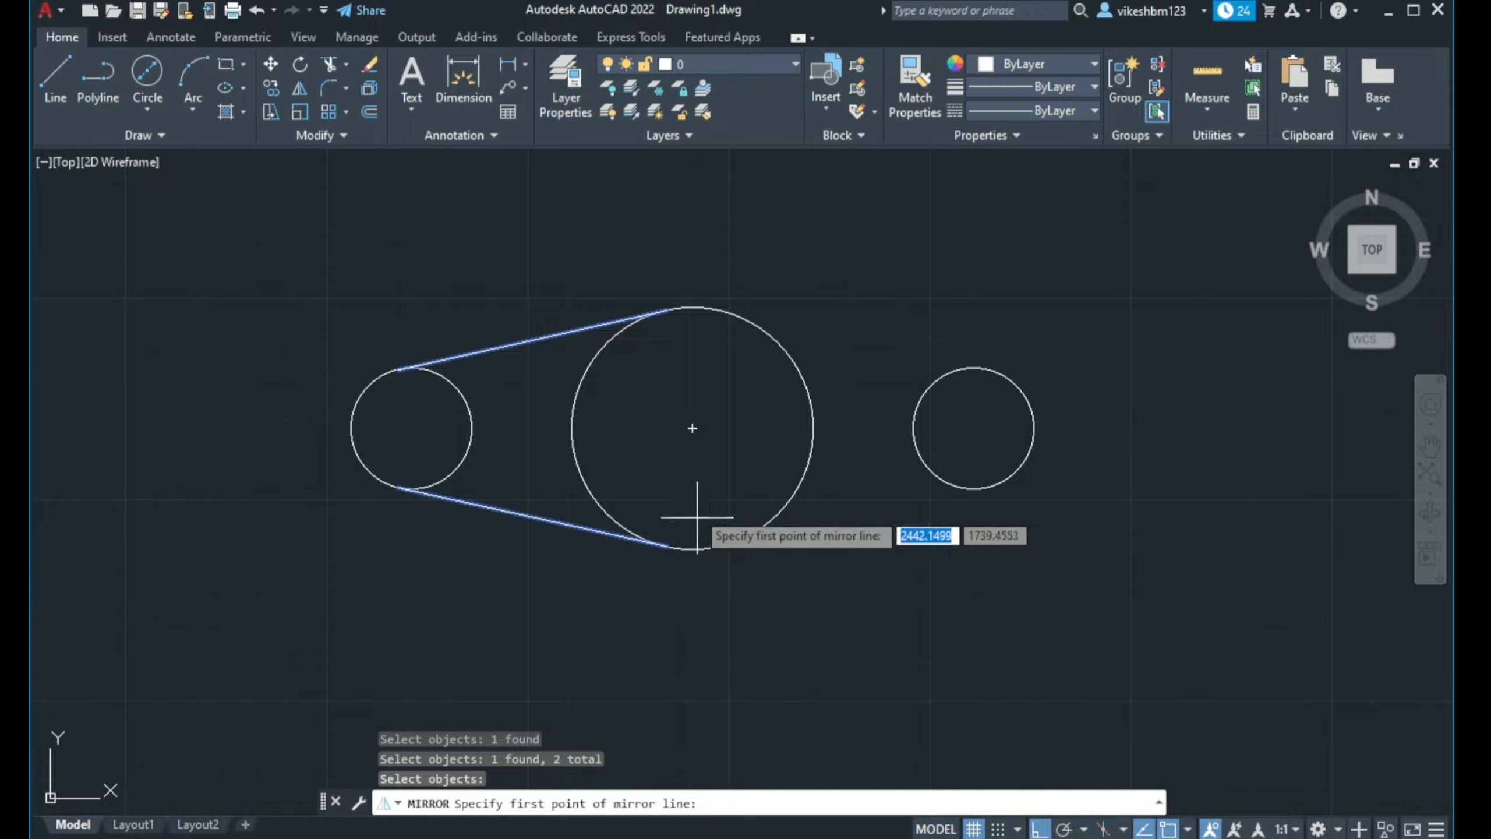
{"action": "left_click", "coordinate": [693, 428]}
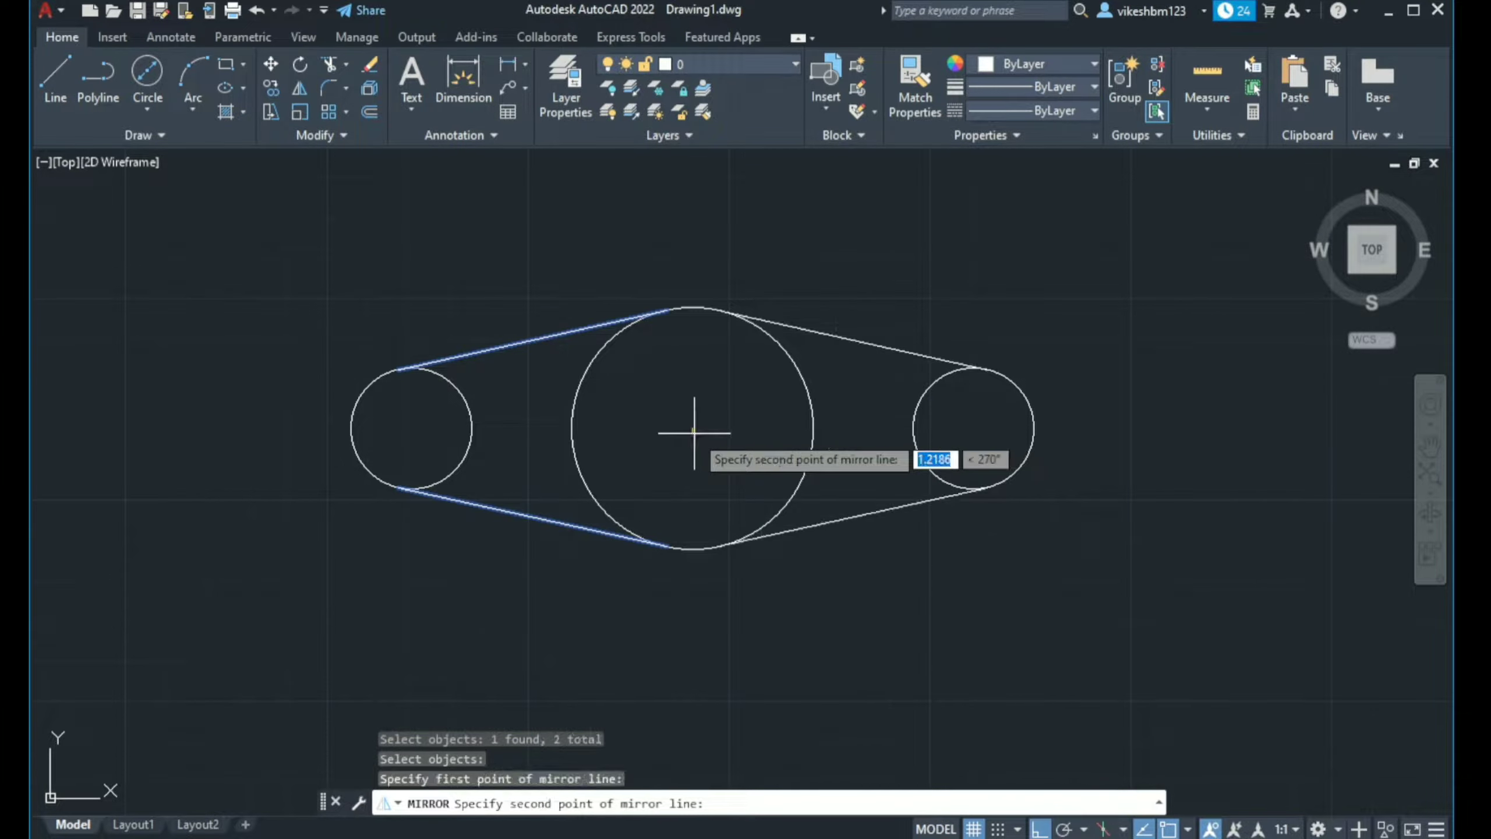
{"action": "left_click", "coordinate": [739, 259]}
{"action": "left_click", "coordinate": [761, 322]}
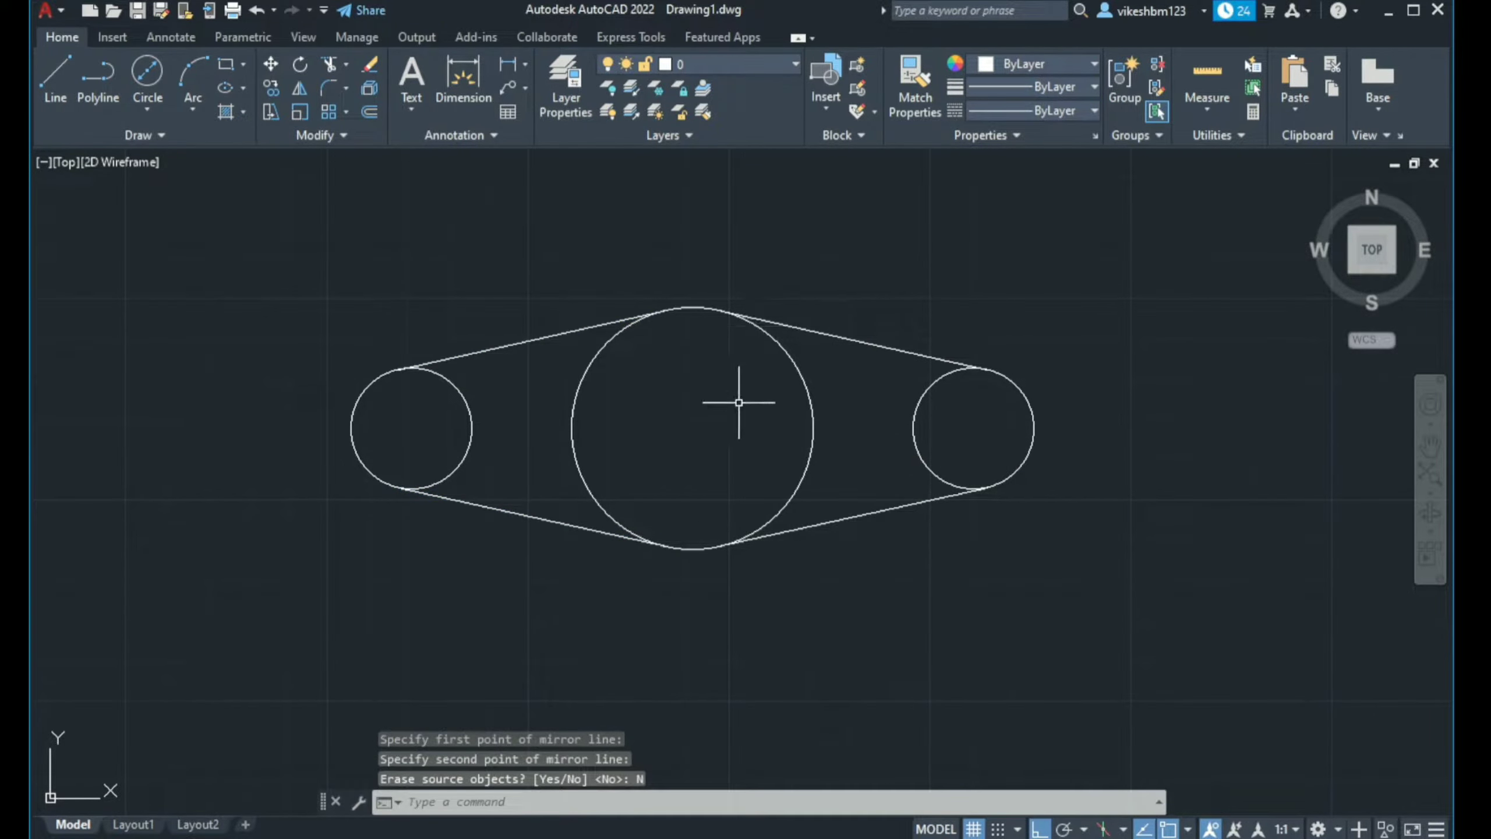
Trim away the inner arcs of all three circles so only the closed outer outline remains
{"action": "left_click", "coordinate": [328, 68]}
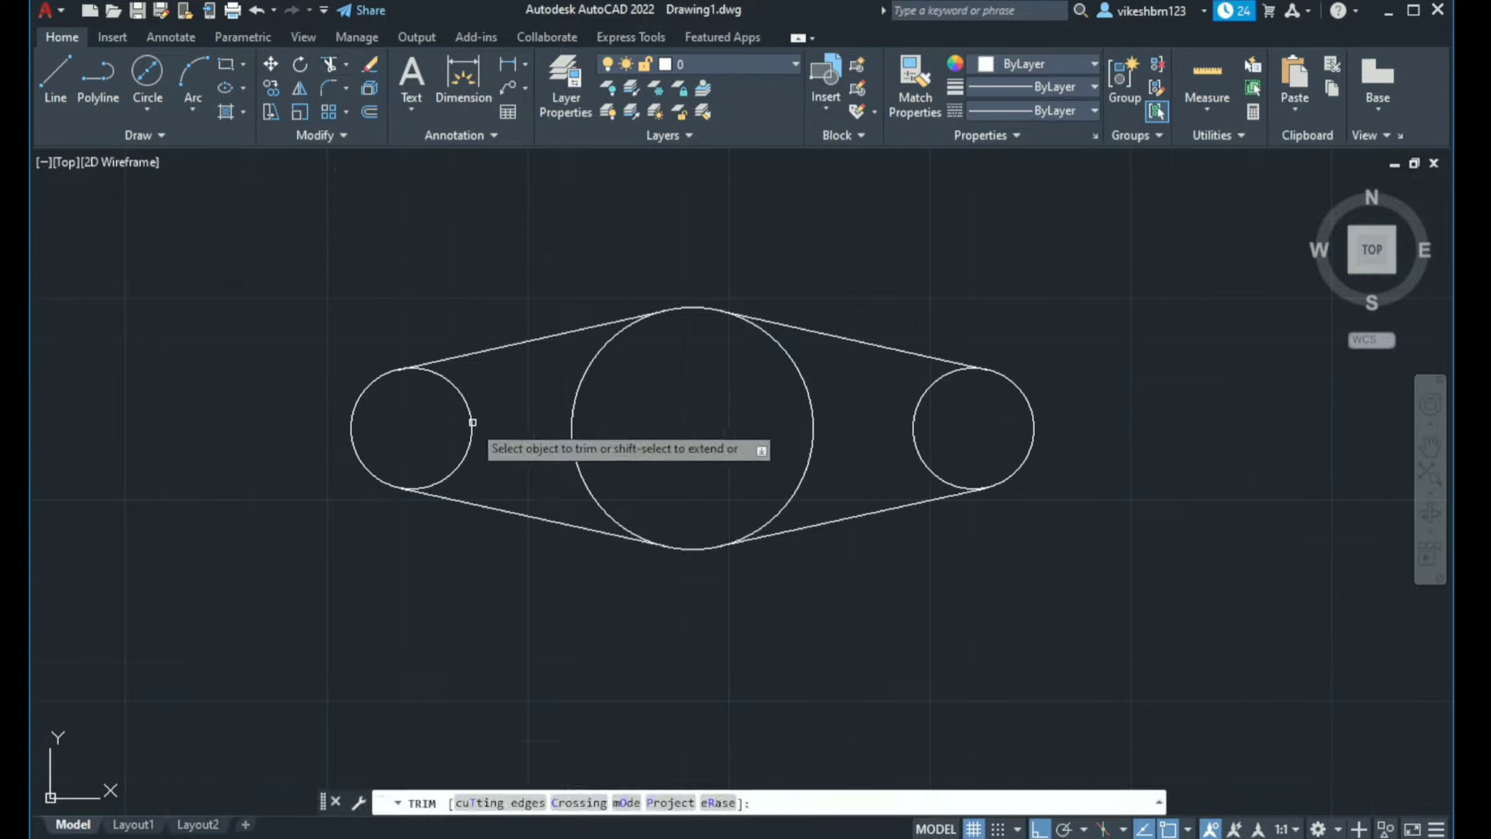
{"action": "left_click", "coordinate": [469, 418]}
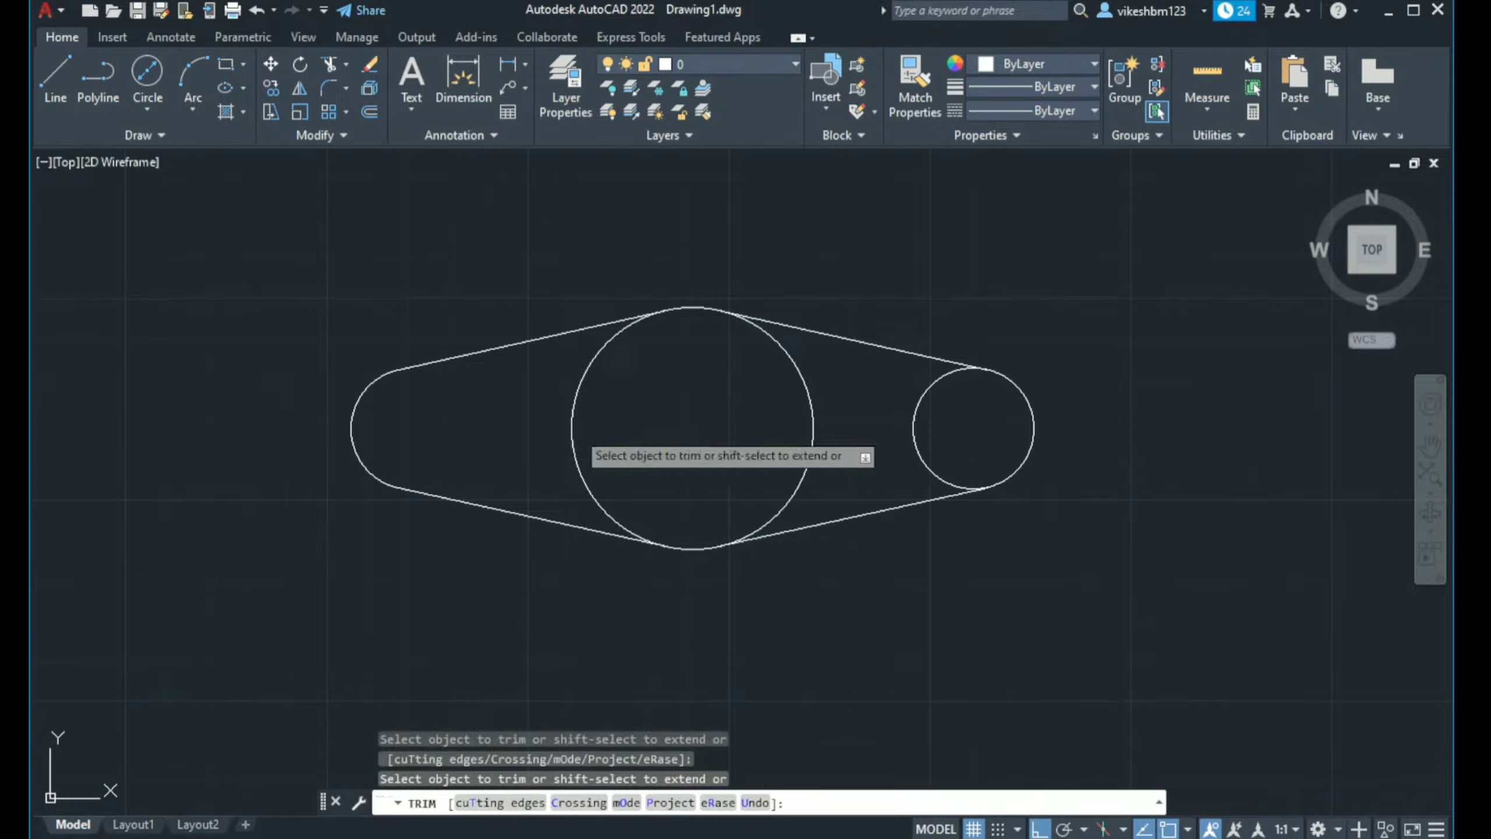
{"action": "left_click_drag", "start_coordinate": [575, 430], "coordinate": [562, 423]}
{"action": "left_click", "coordinate": [850, 439]}
{"action": "left_click", "coordinate": [775, 439]}
{"action": "left_click", "coordinate": [914, 432]}
{"action": "key", "text": "Escape"}
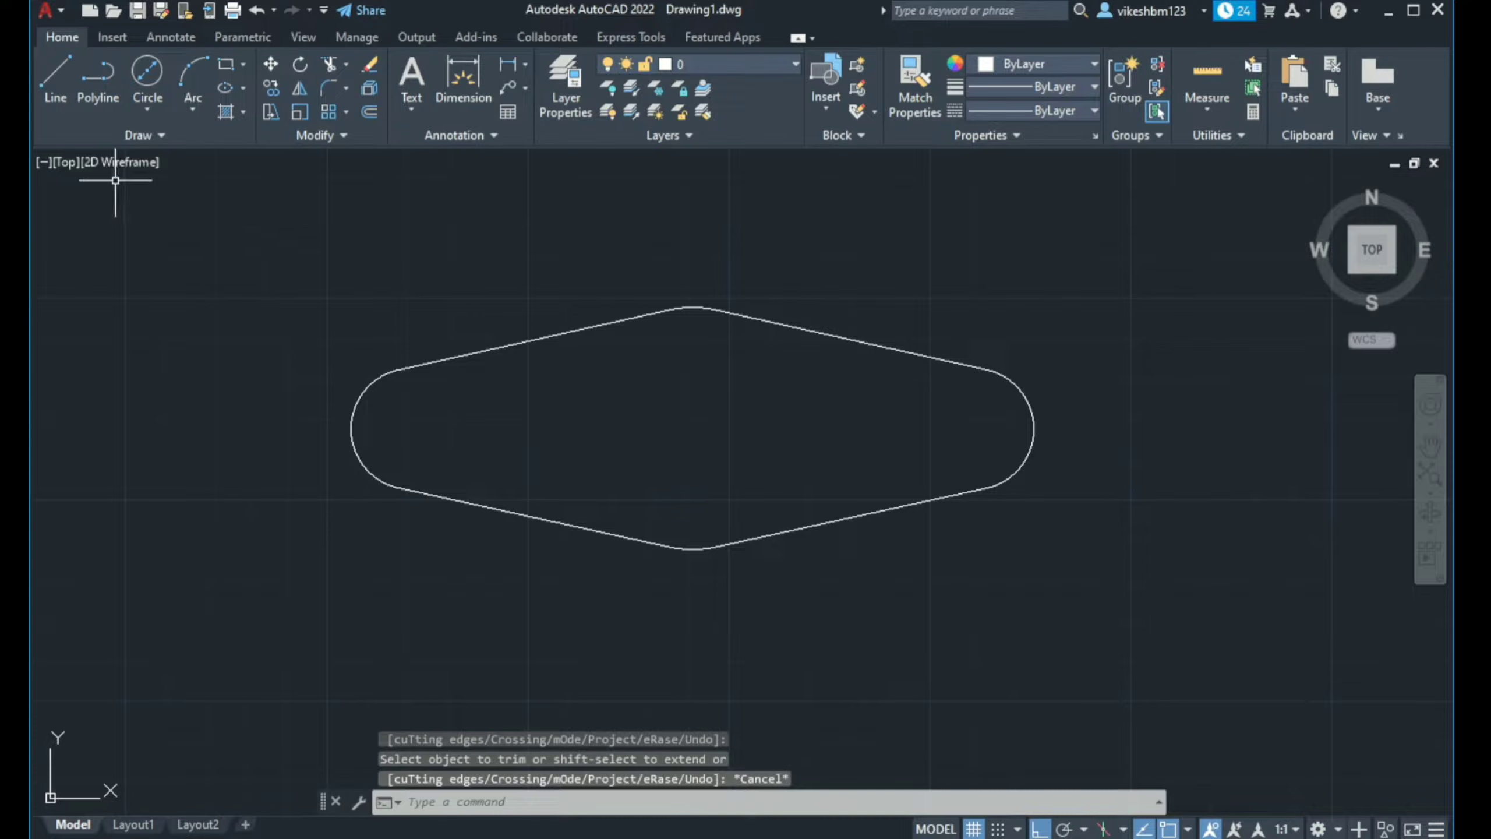
Switch the model view to SW Isometric
{"action": "left_click", "coordinate": [70, 166]}
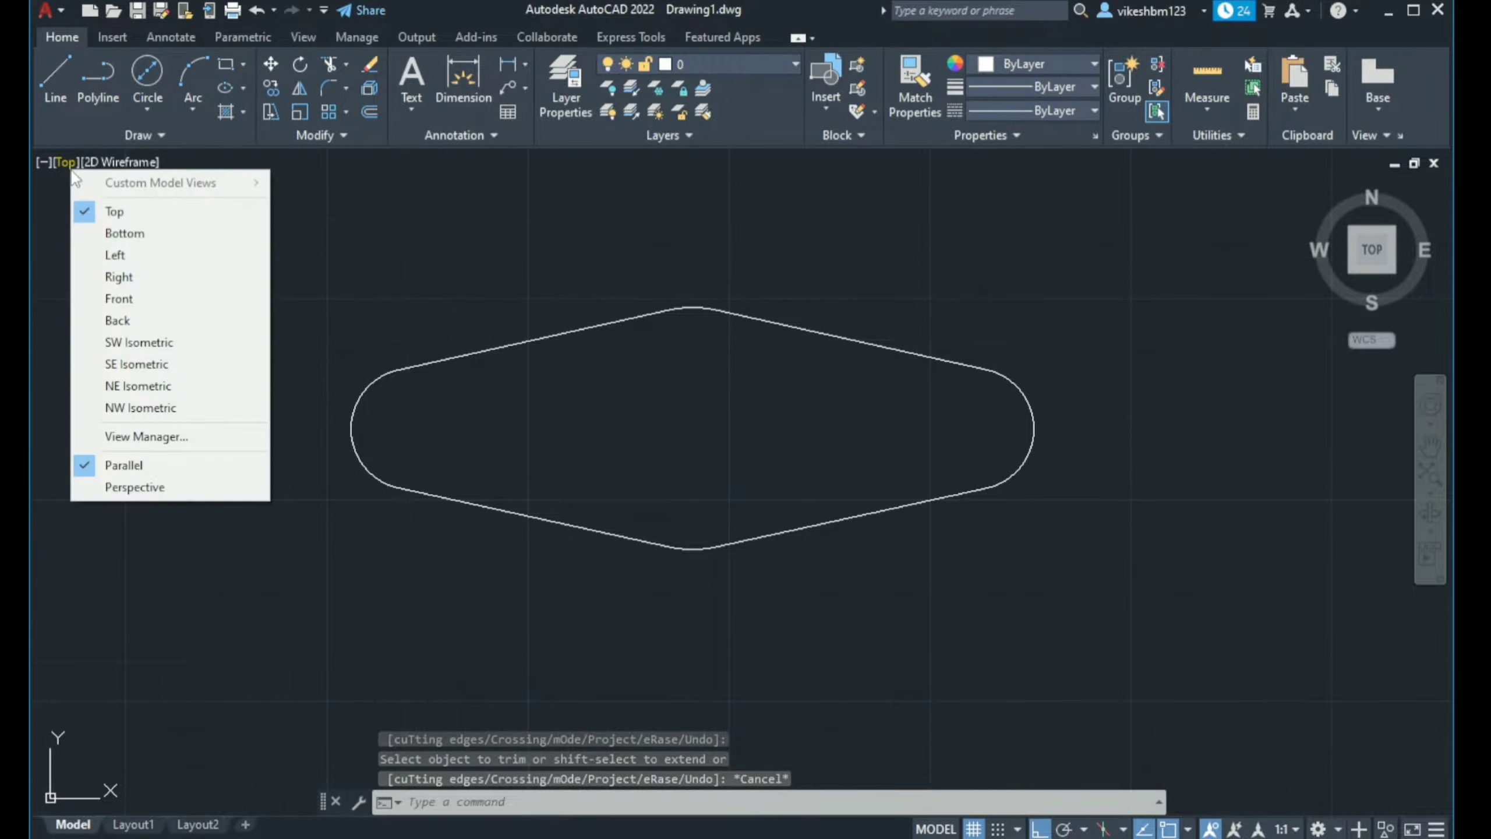
{"action": "left_click", "coordinate": [204, 339]}
{"action": "scroll", "coordinate": [692, 483], "scroll_direction": "down", "scroll_amount": 2}
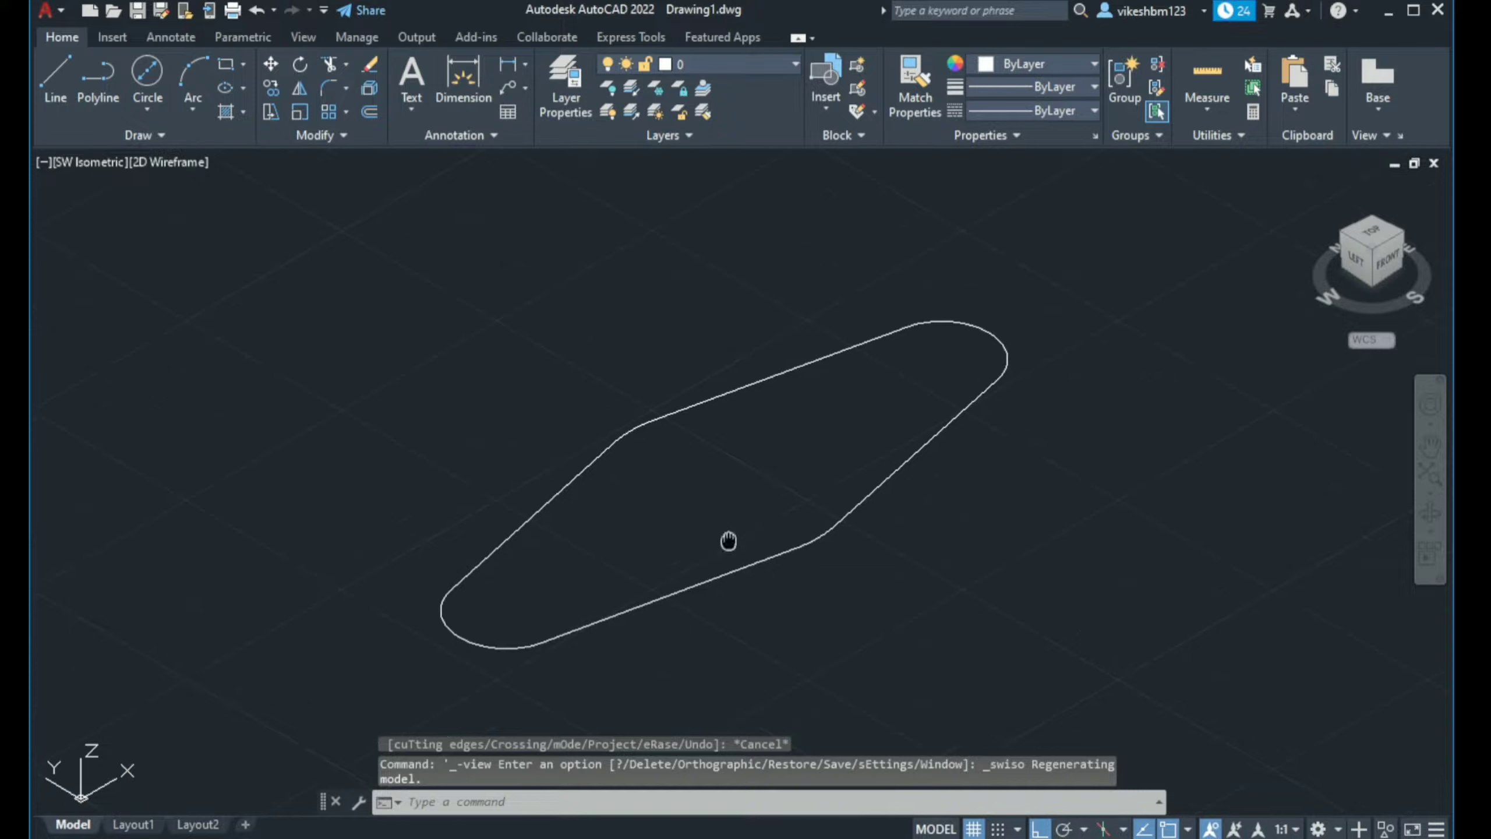
Consult the reference drawing for the part's diameters and heights, and return to the model
{"action": "middle_click_drag", "start_coordinate": [728, 540], "coordinate": [678, 505]}
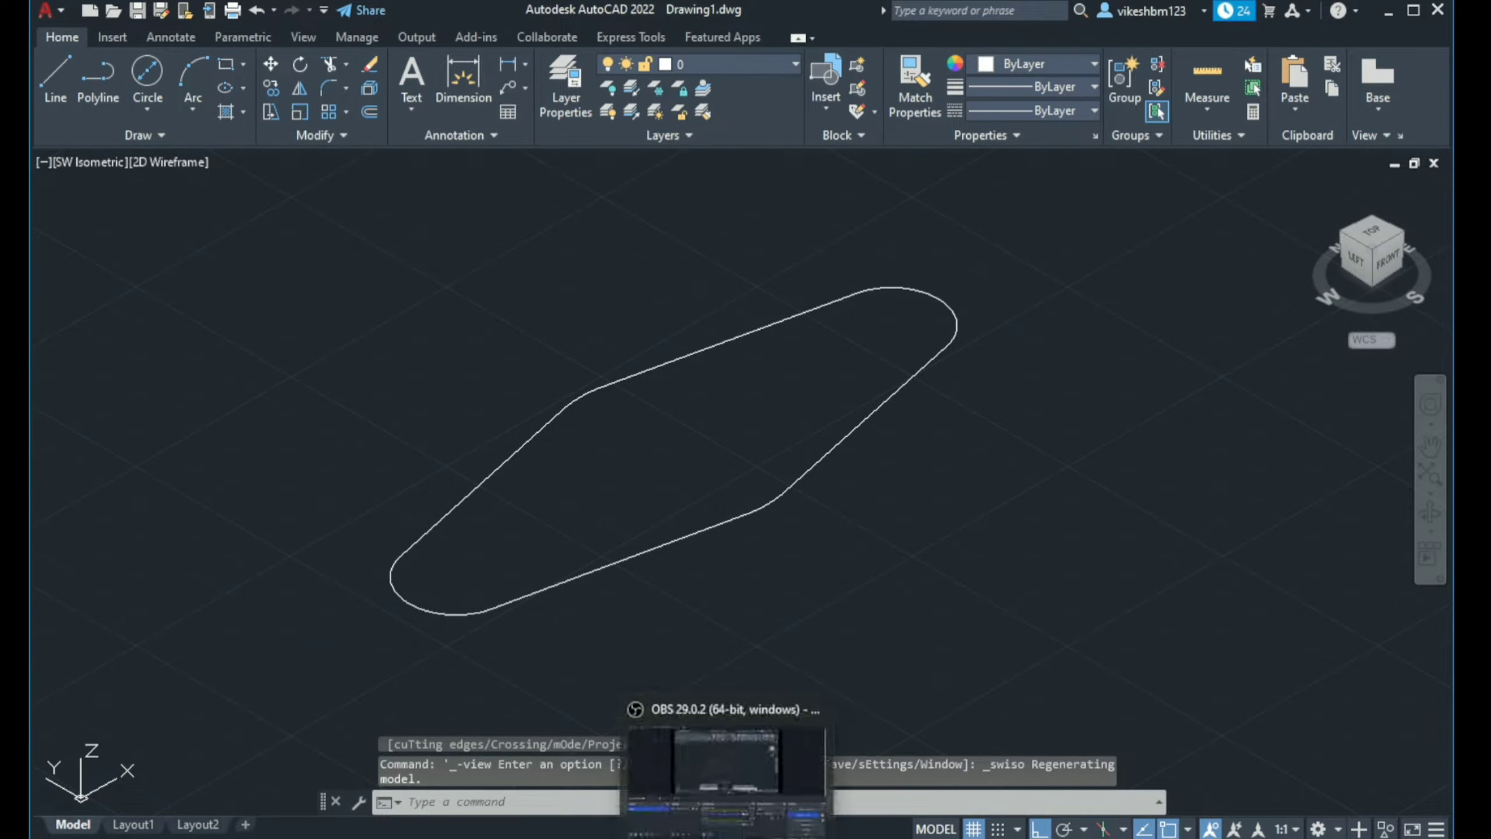
{"action": "left_click", "coordinate": [727, 838]}
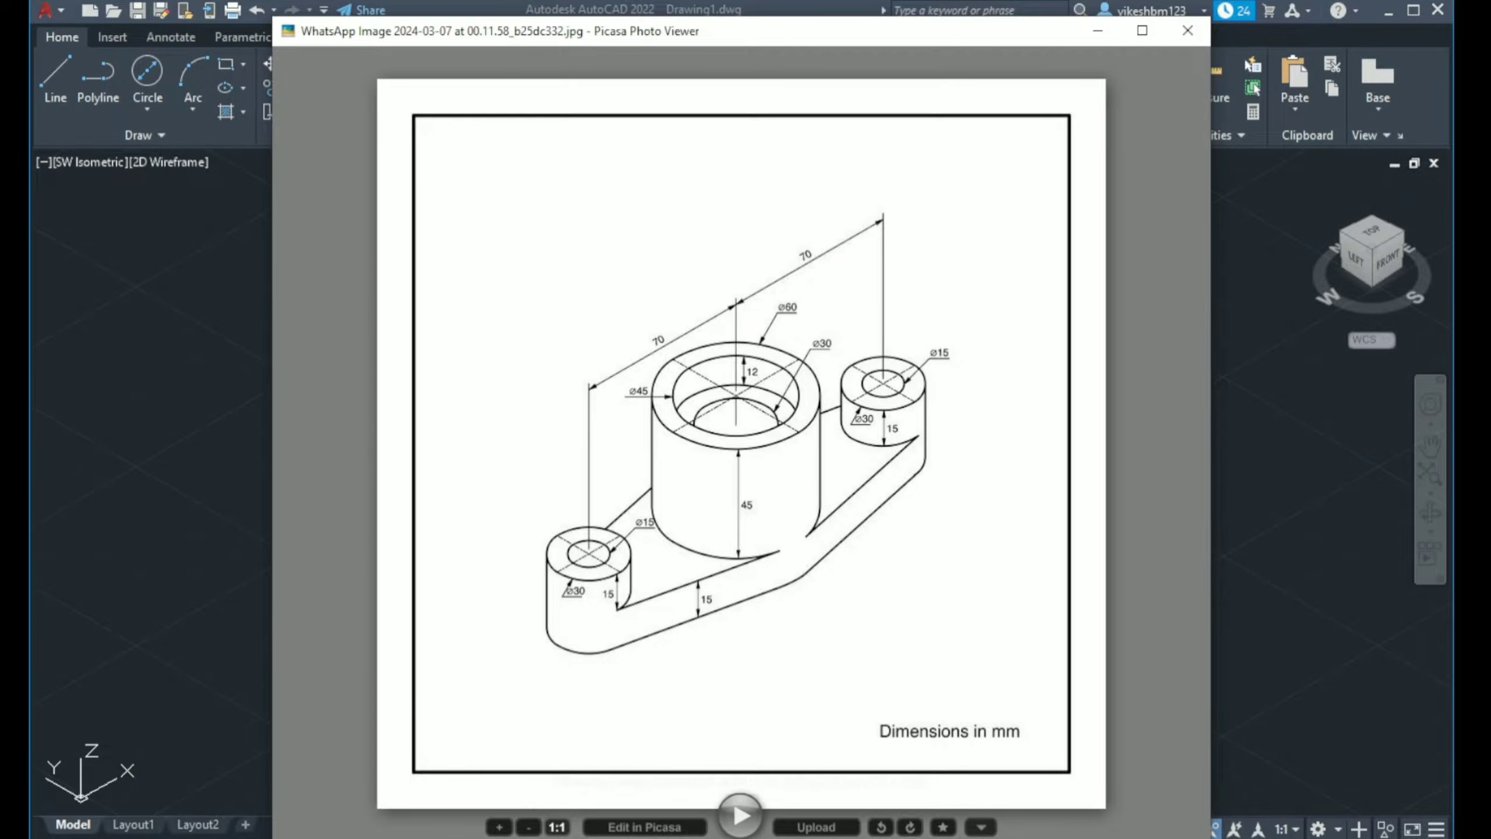
{"action": "key", "text": "alt+Tab"}
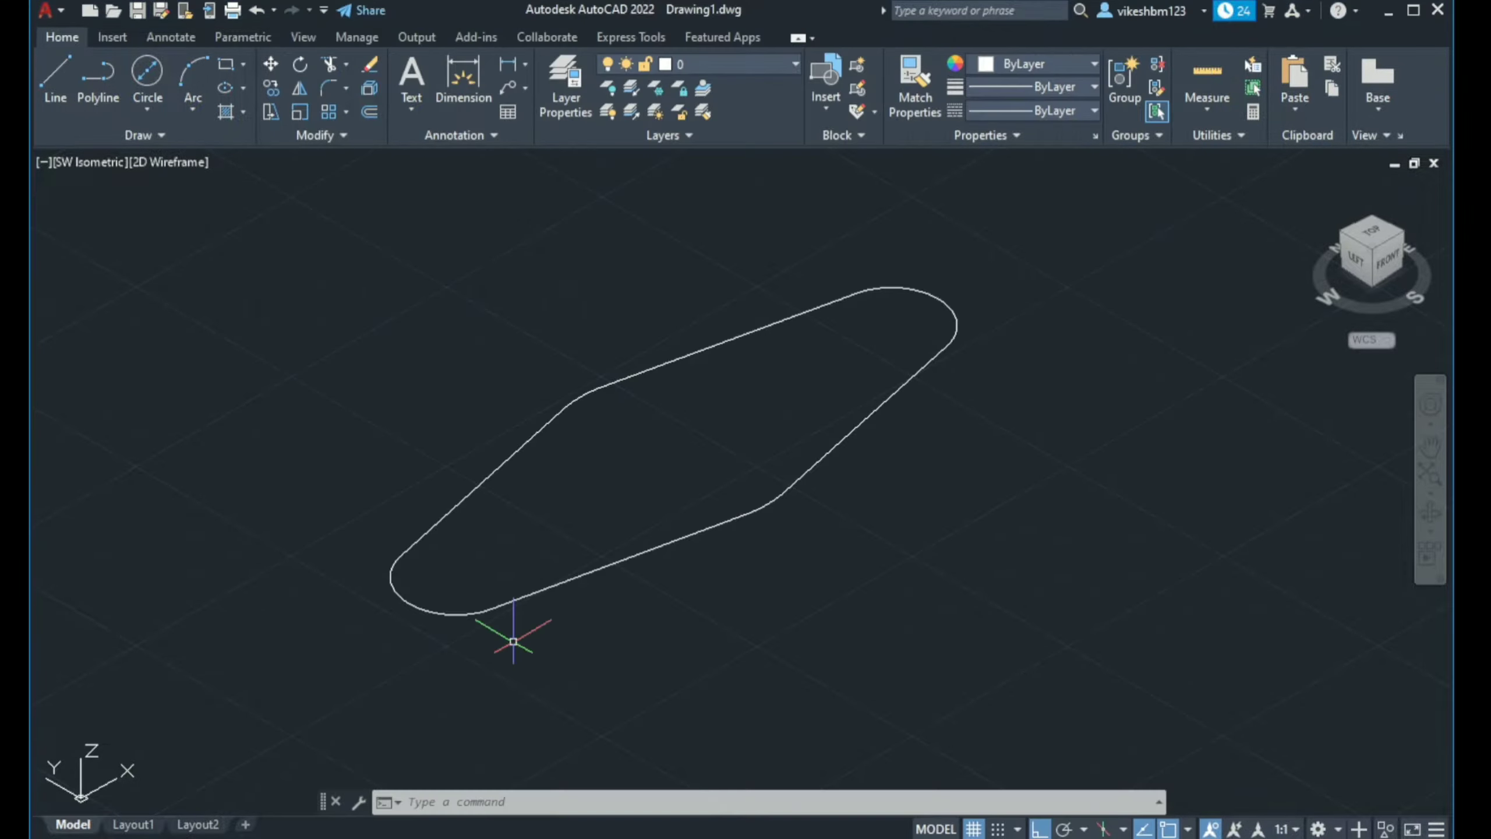
Try a 60 mm diameter circle centred in the flat outline, and erase it
{"action": "left_click", "coordinate": [147, 82]}
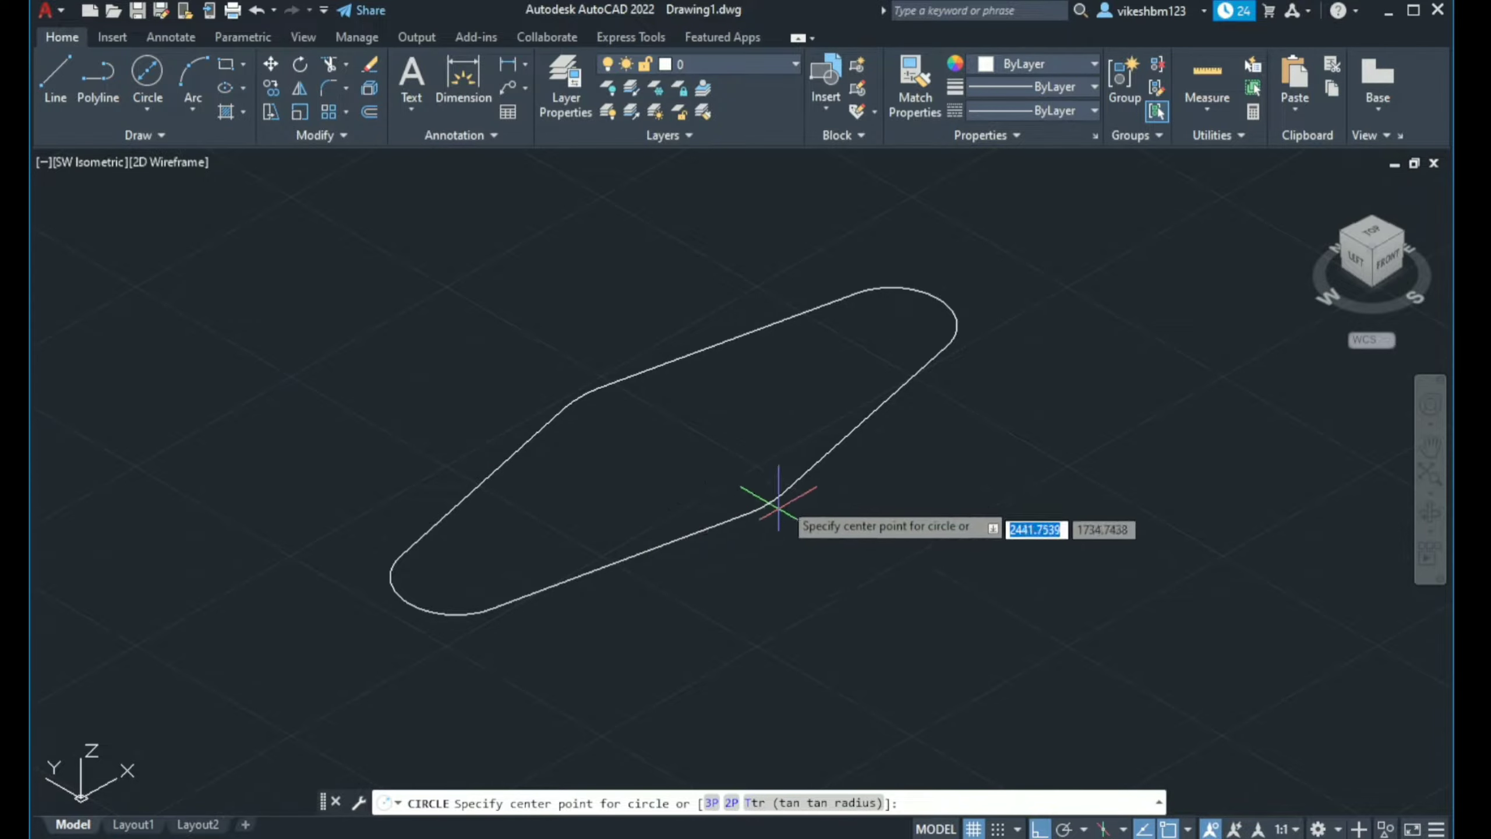
{"action": "left_click", "coordinate": [673, 450]}
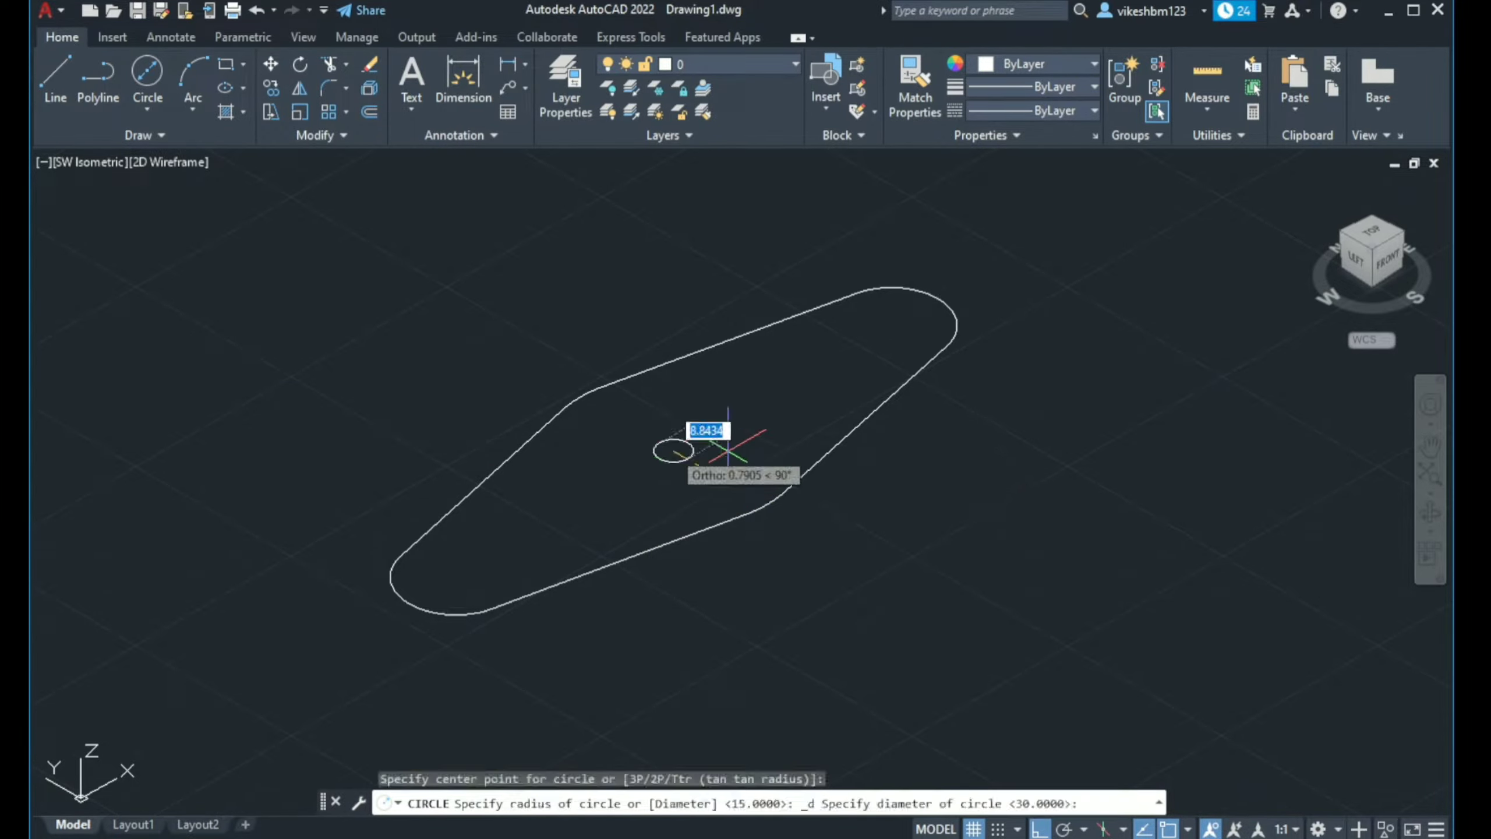
{"action": "key", "text": "BackSpace"}
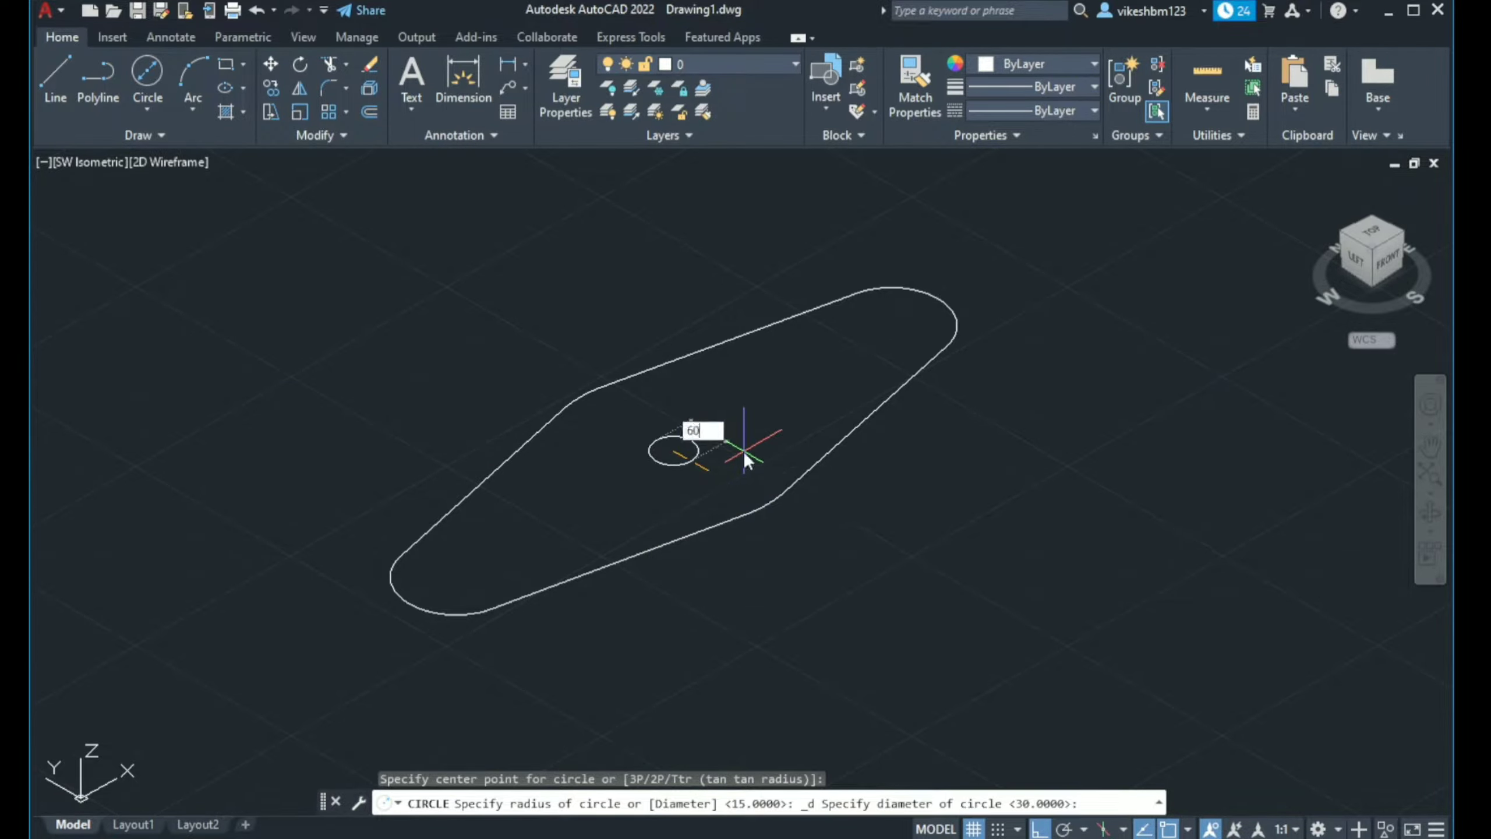
{"action": "key", "text": "Return"}
{"action": "left_click", "coordinate": [643, 525]}
{"action": "left_click", "coordinate": [573, 477]}
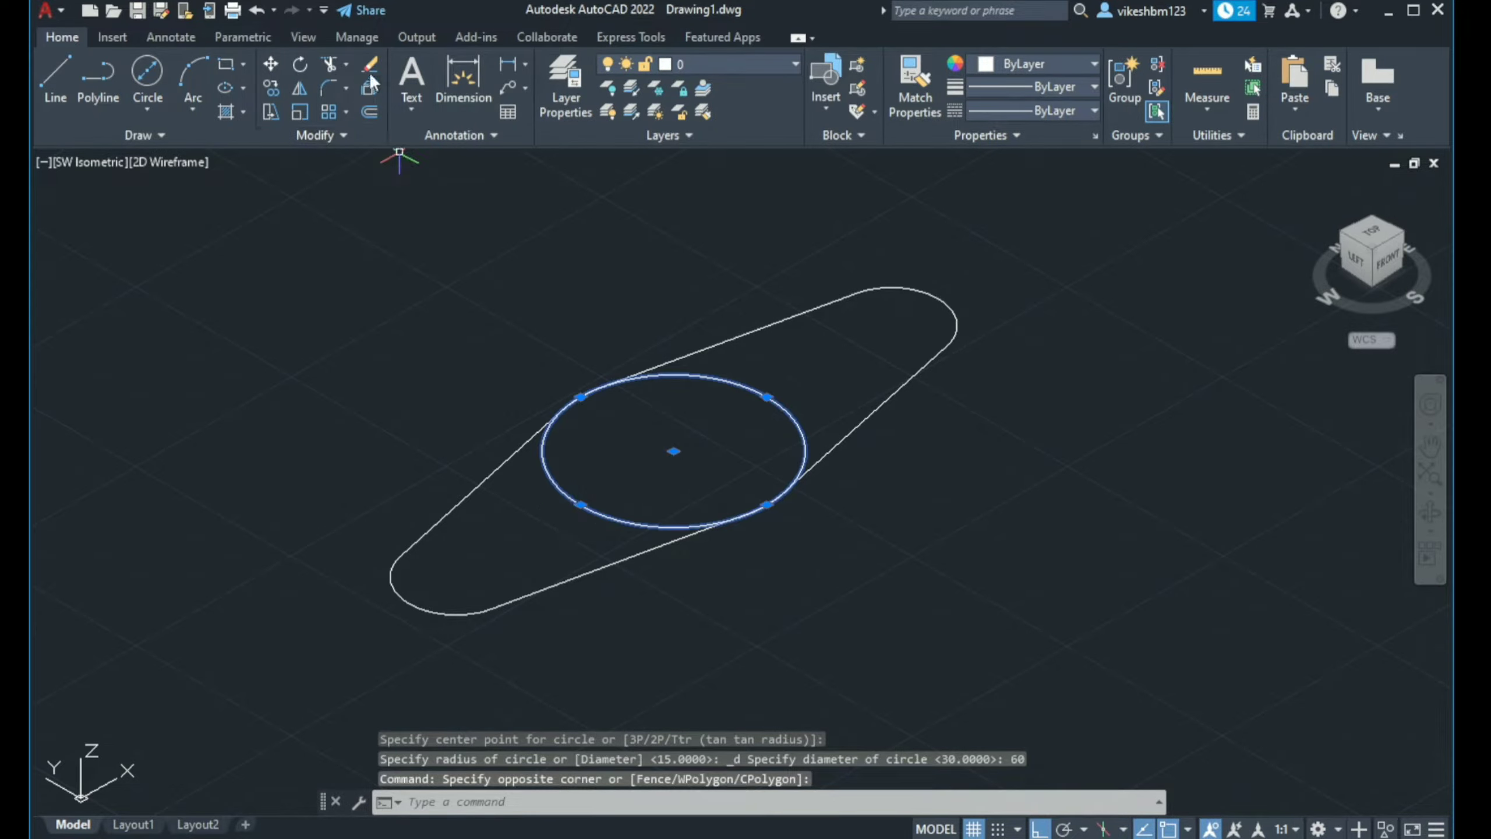
{"action": "key", "text": "Delete"}
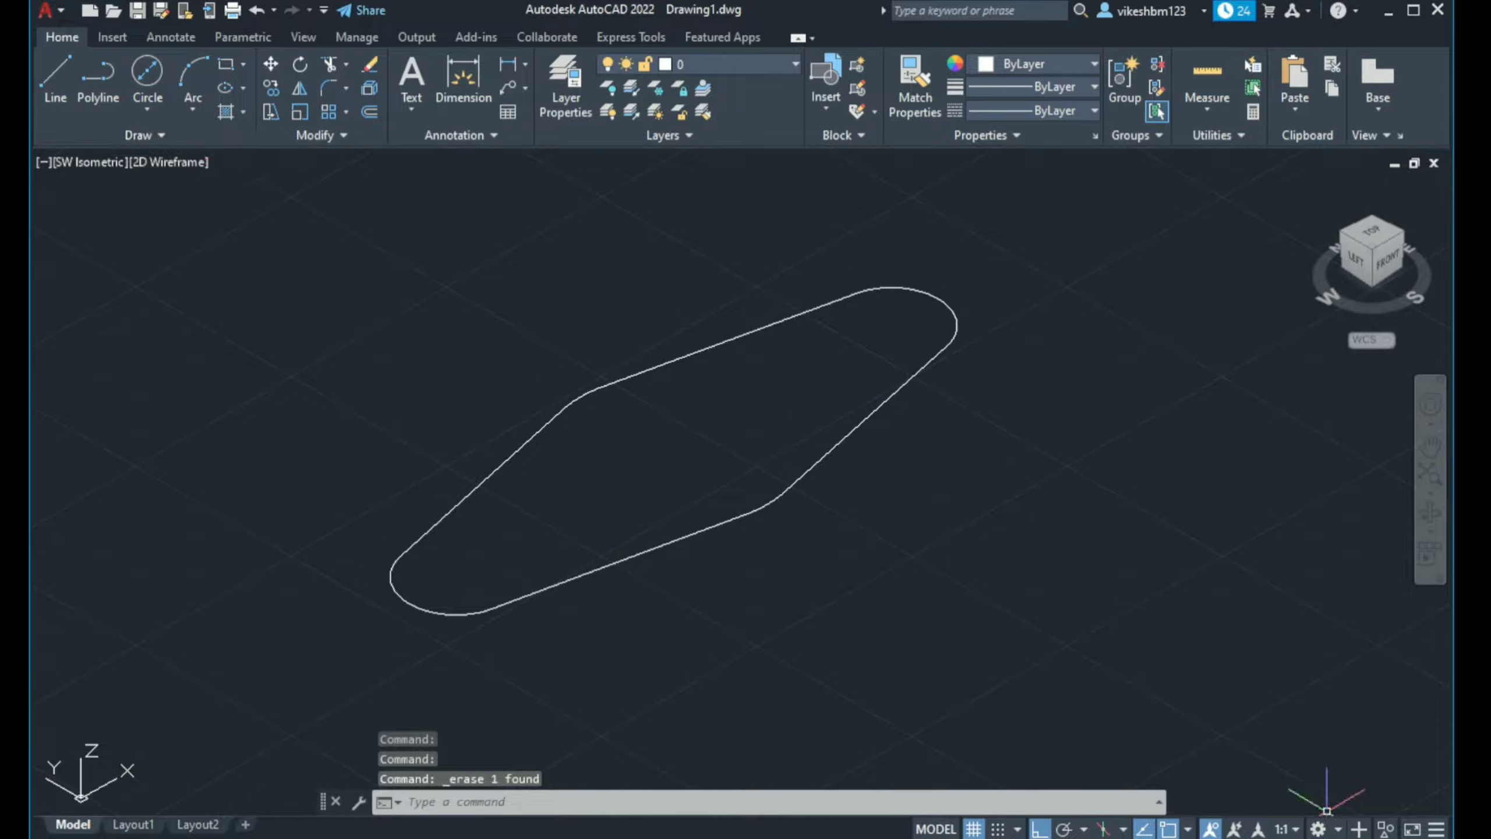
Switch to the 3D Modeling workspace and press-pull the closed outline upward by 15 mm
{"action": "left_click", "coordinate": [1339, 830]}
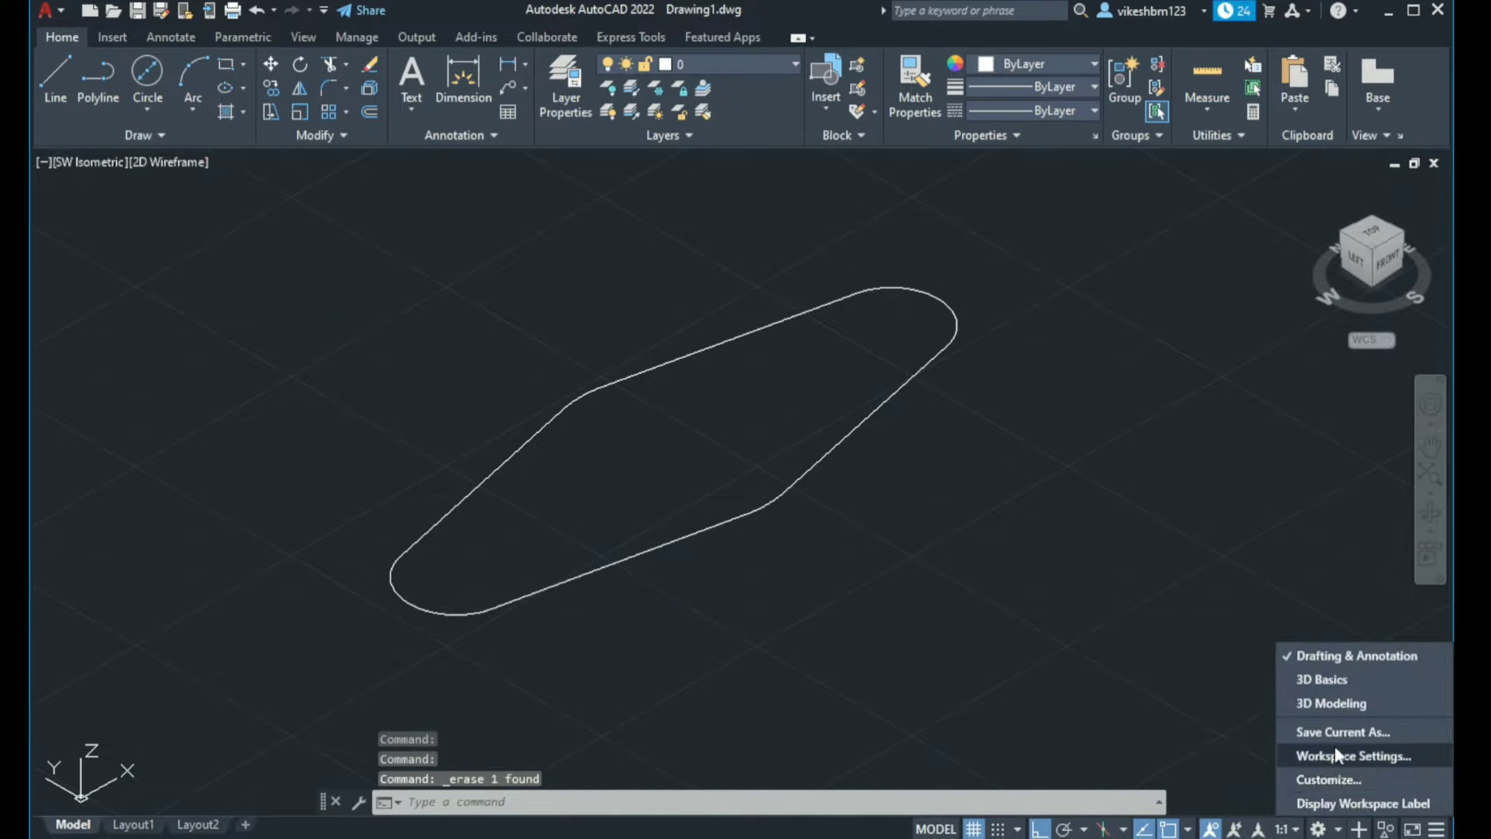
{"action": "left_click", "coordinate": [1335, 702]}
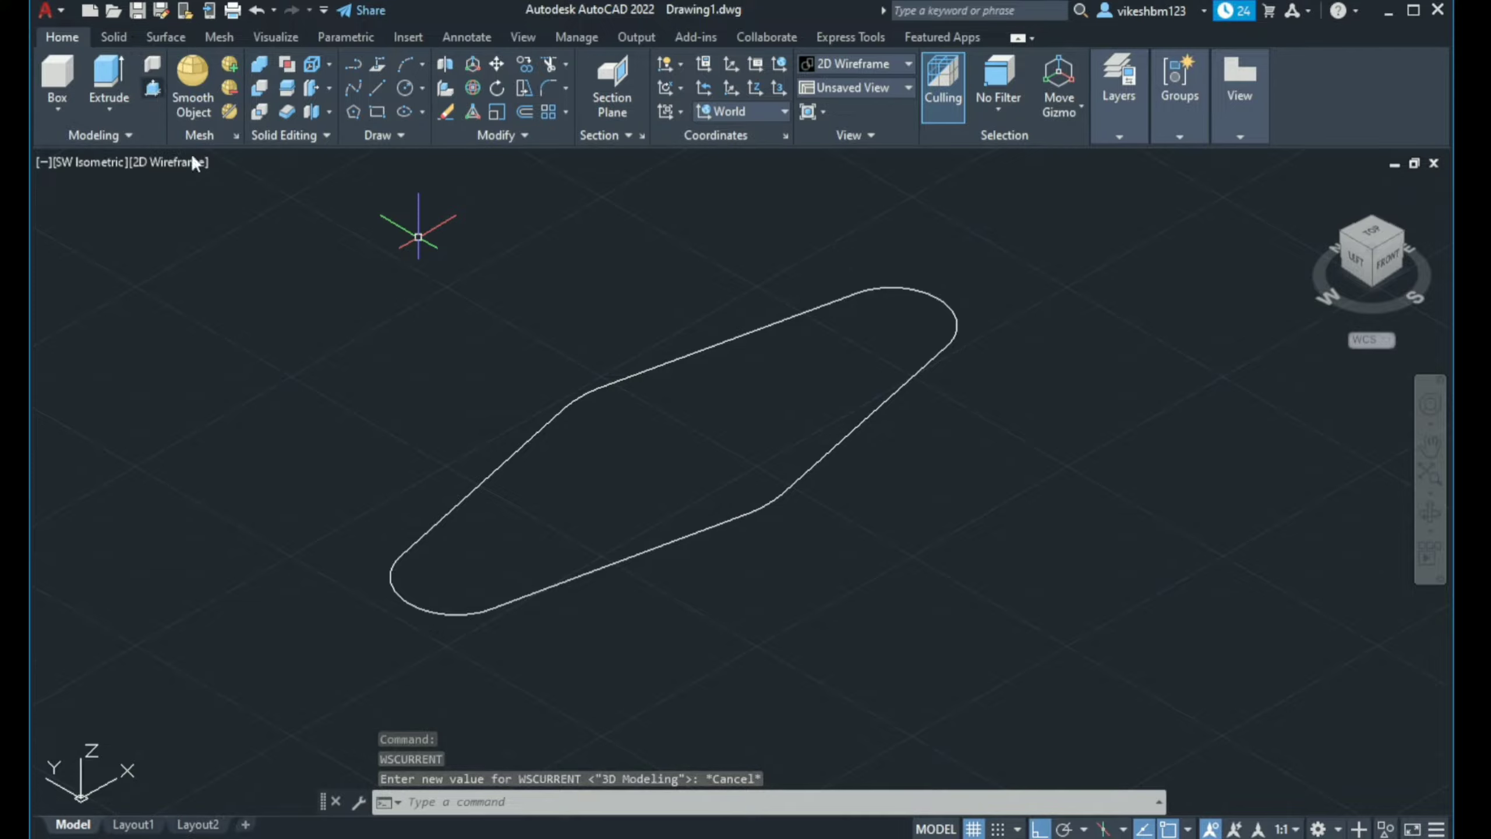
{"action": "key", "text": "ctrl+shift+e"}
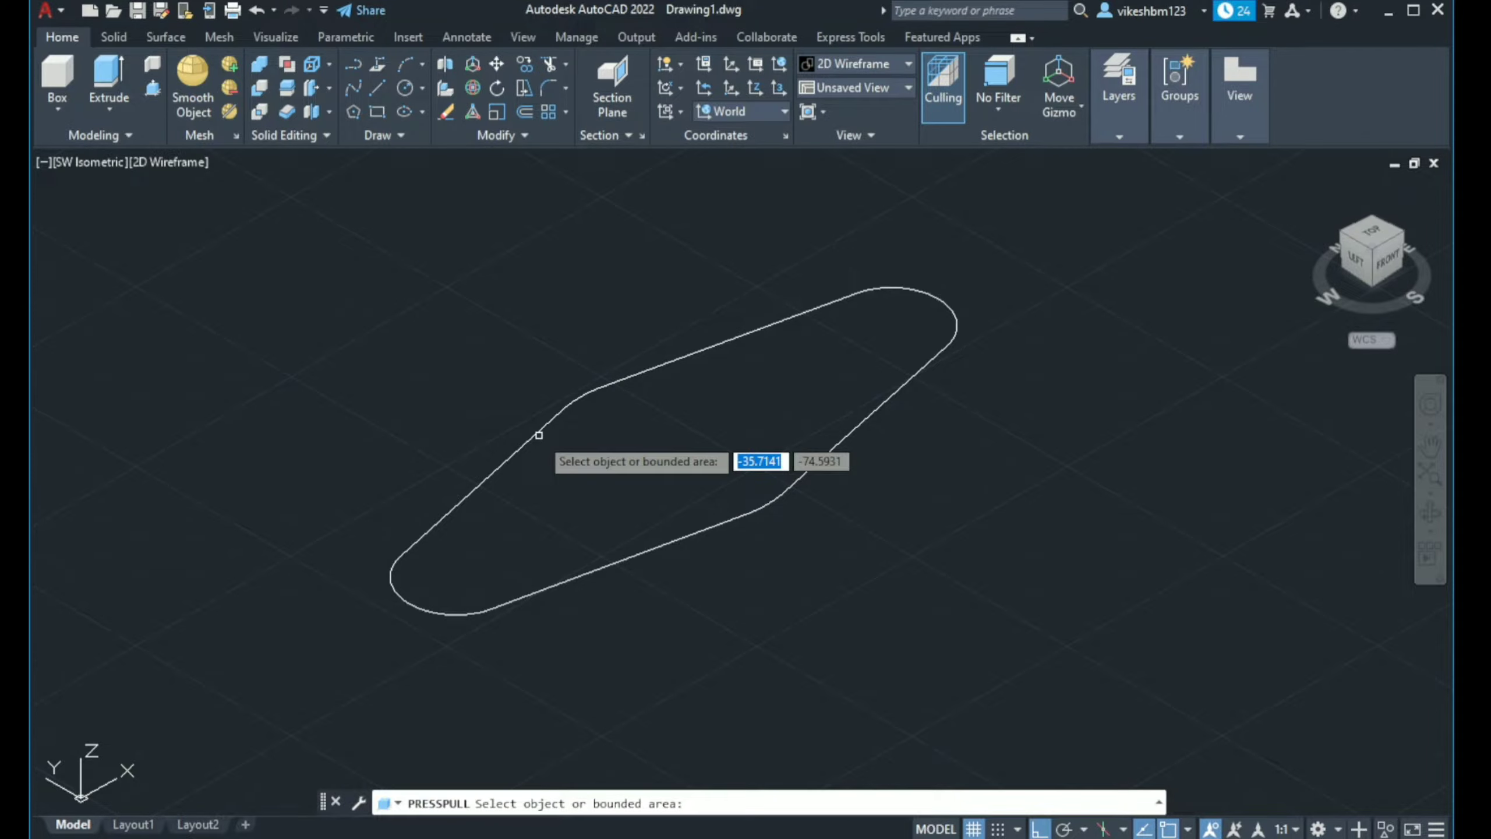
{"action": "left_click", "coordinate": [551, 466]}
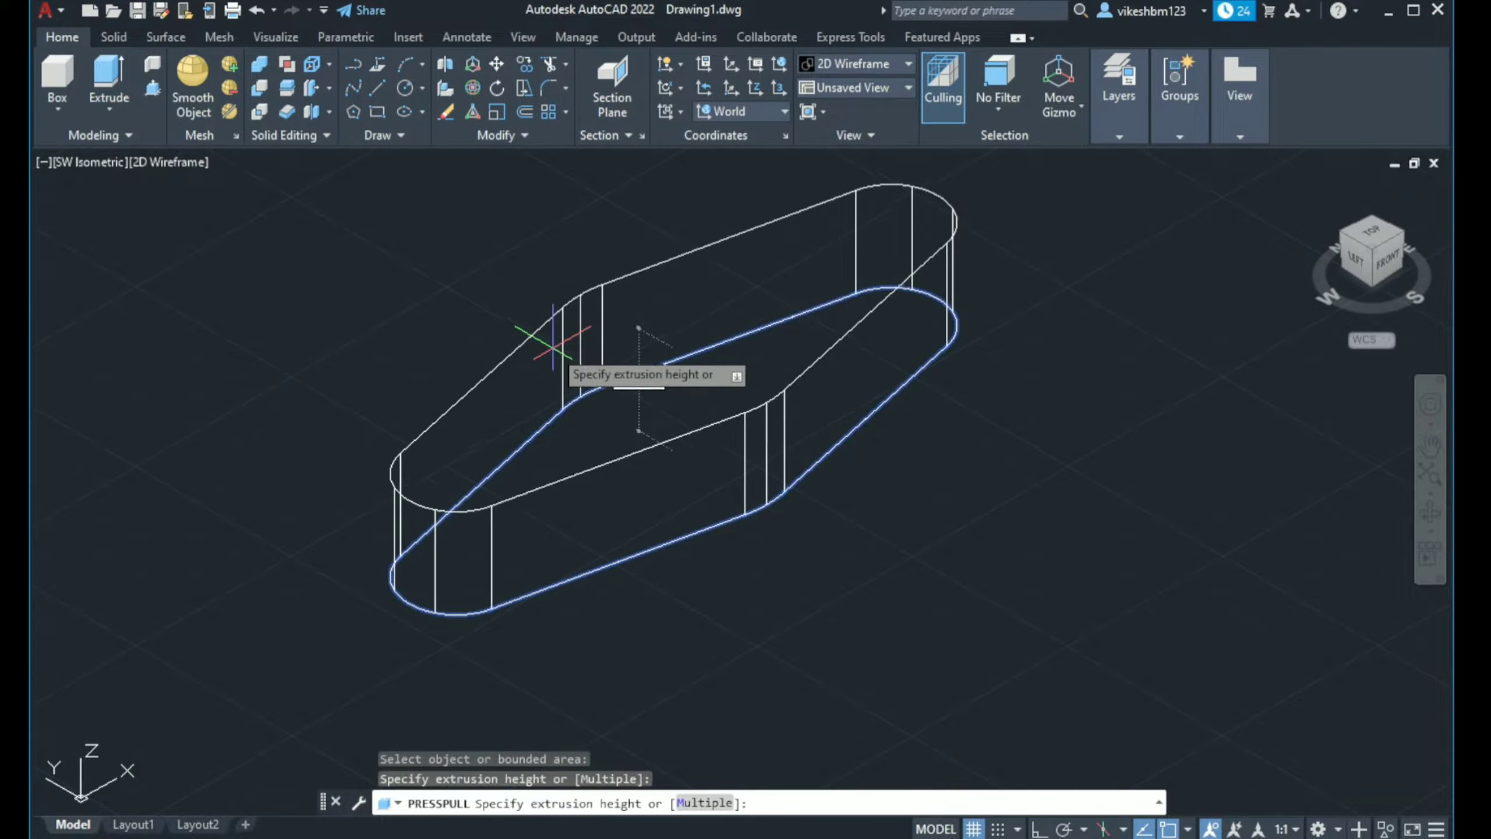
{"action": "type", "text": "15"}
{"action": "key", "text": "Return"}
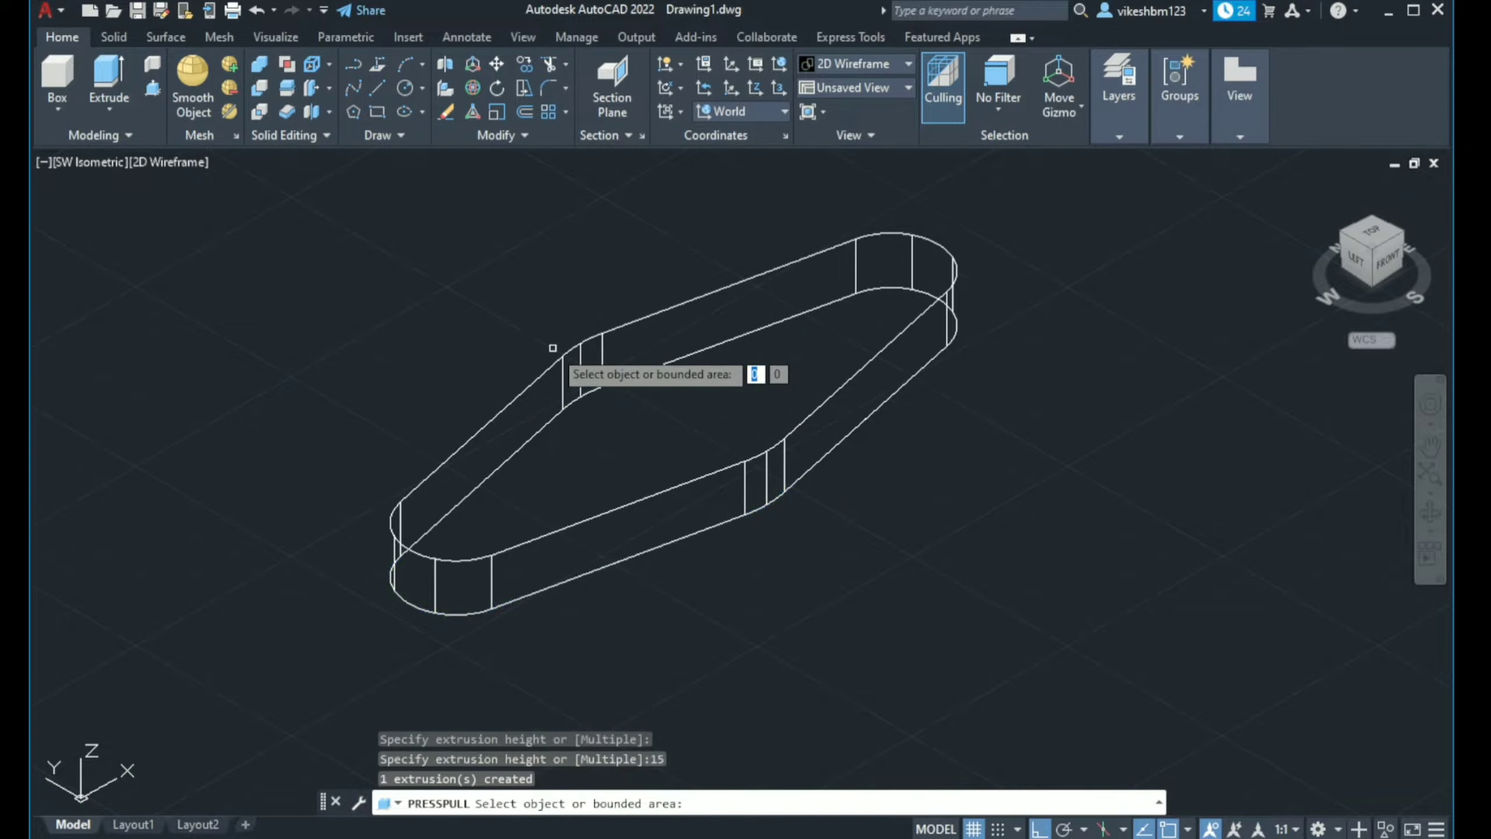
{"action": "key", "text": "Return"}
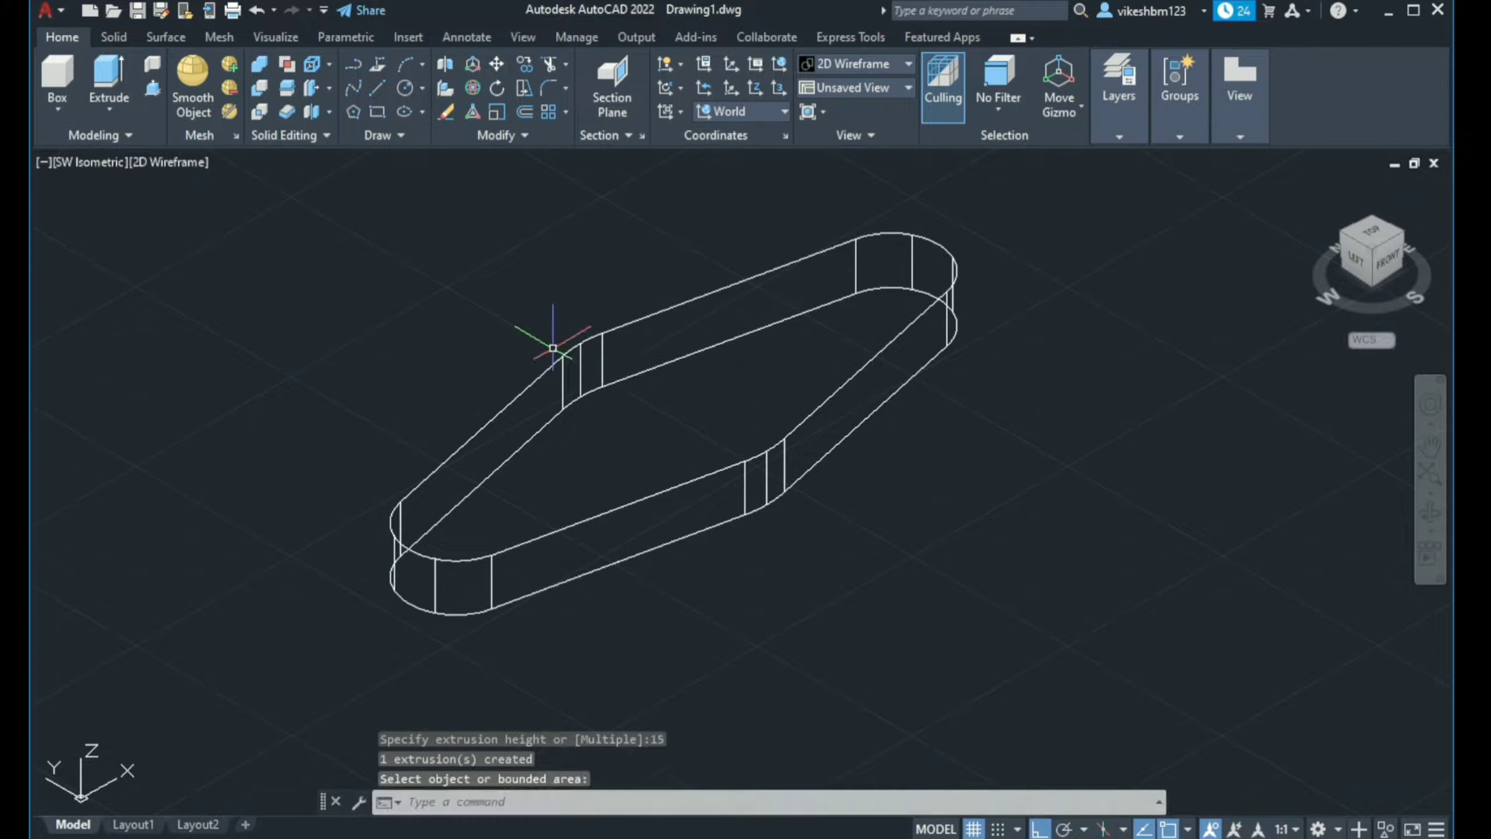
Draw a 60 mm diameter circle in the empty space beside the base plate
{"action": "middle_click_drag", "start_coordinate": [676, 512], "coordinate": [565, 575]}
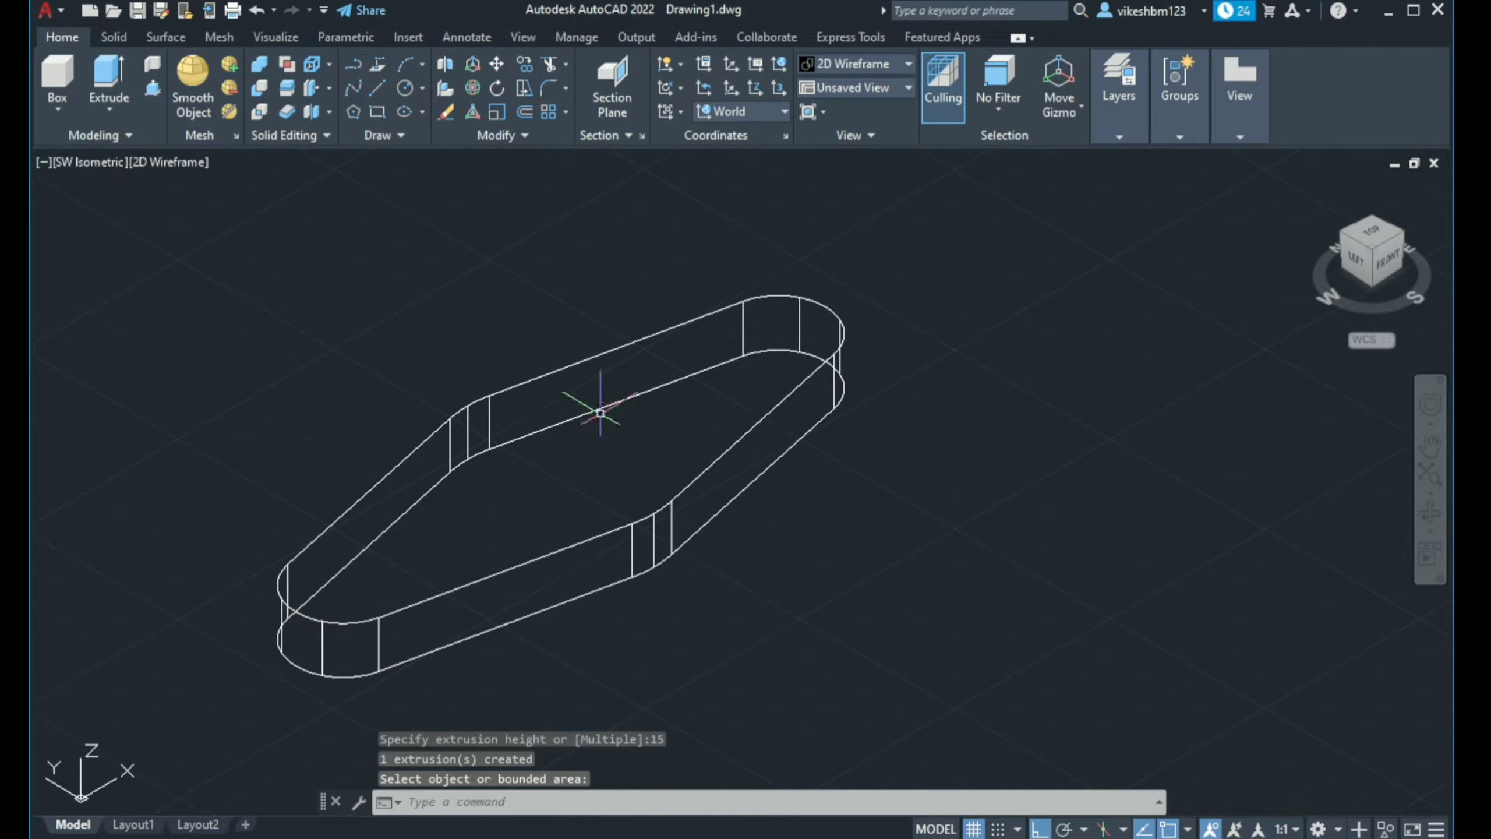
{"action": "middle_click_drag", "start_coordinate": [600, 406], "coordinate": [539, 418]}
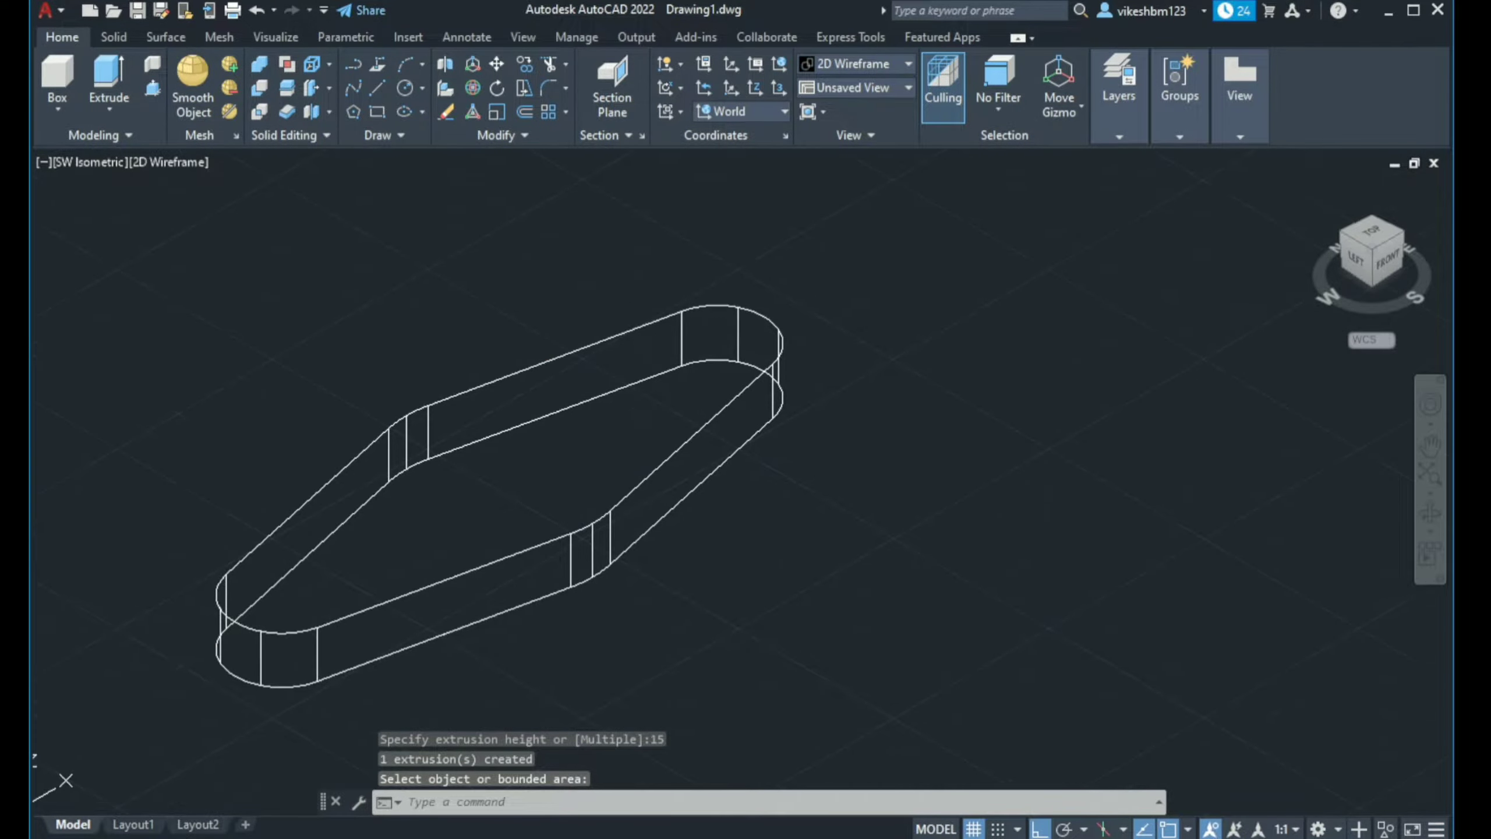
{"action": "left_click", "coordinate": [422, 88]}
{"action": "left_click", "coordinate": [421, 156]}
{"action": "left_click", "coordinate": [1013, 511]}
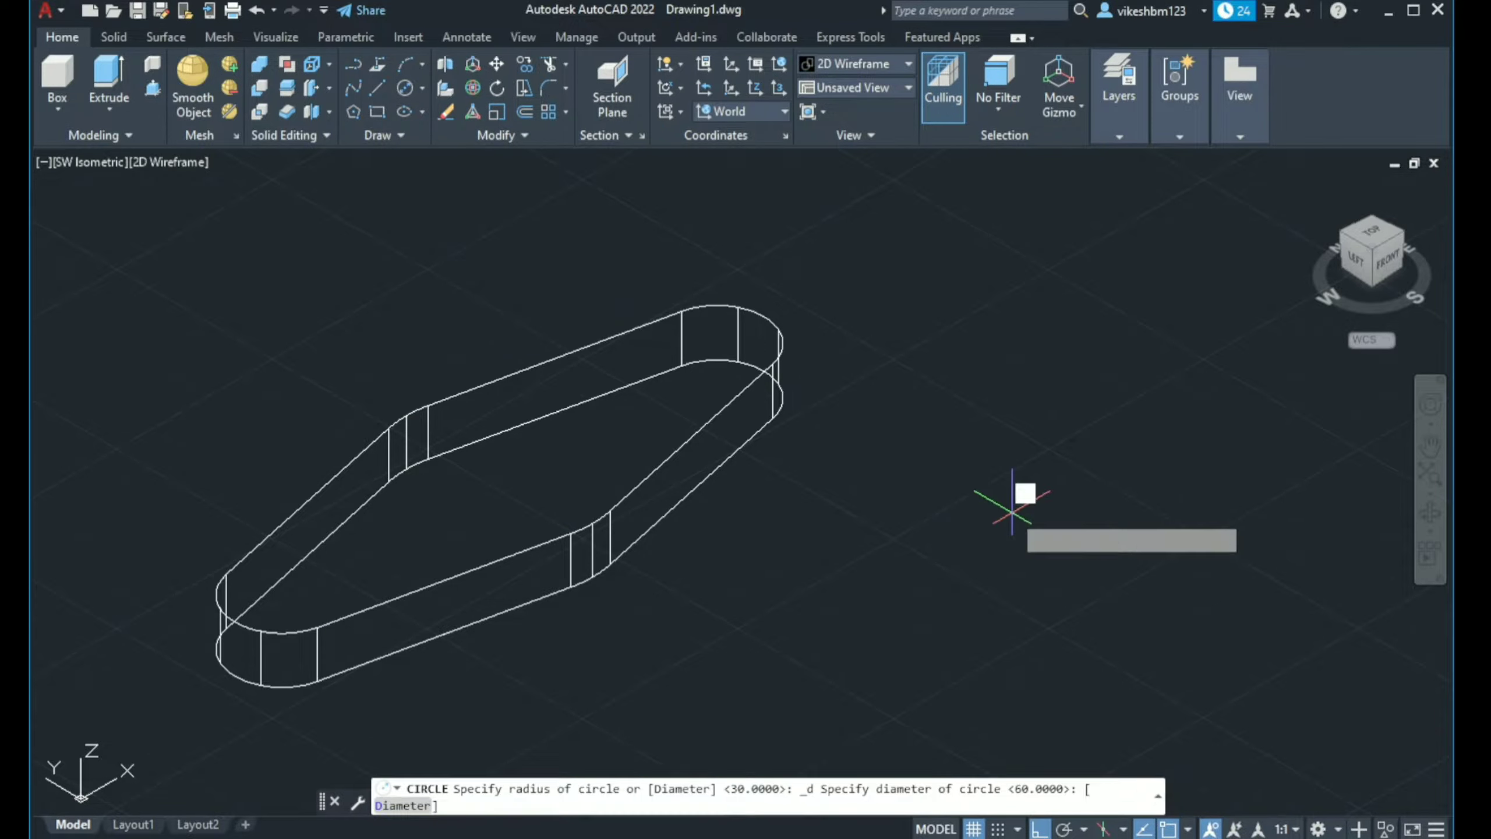
{"action": "type", "text": "60"}
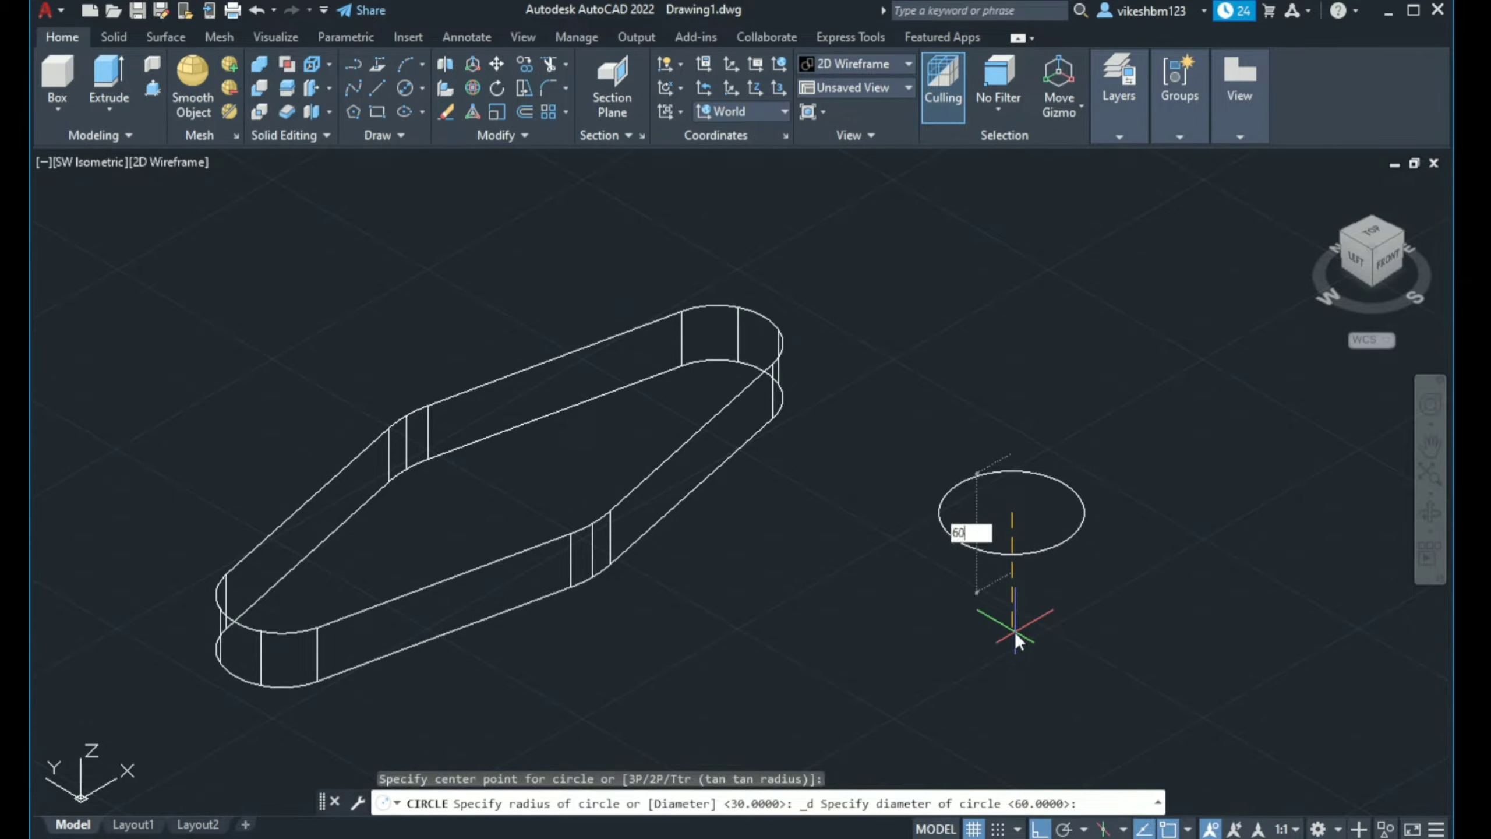
{"action": "key", "text": "Return"}
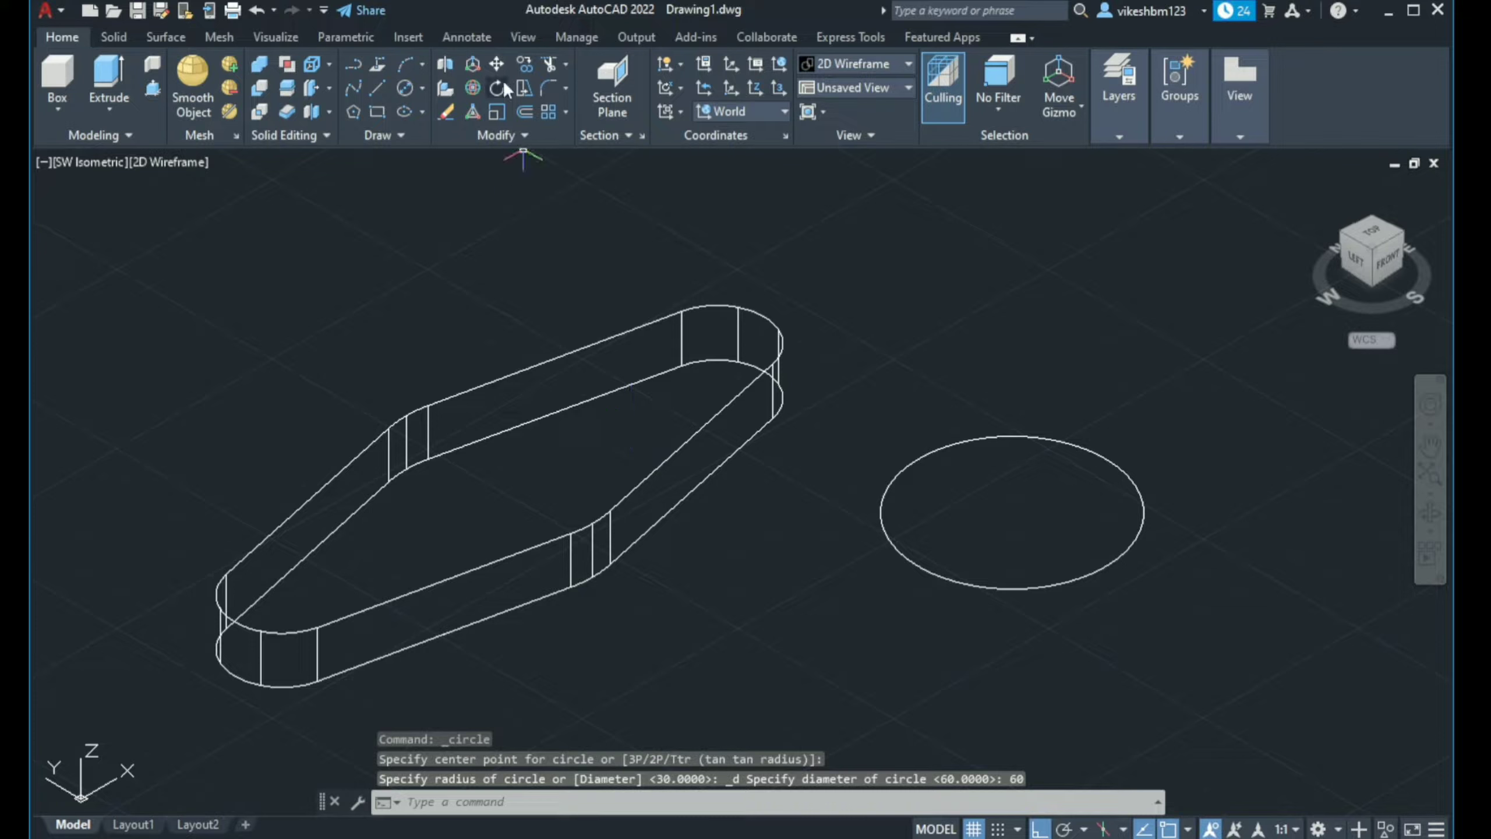
Move the 60 mm circle by its center onto the center of the base plate's top face
{"action": "left_click", "coordinate": [498, 65]}
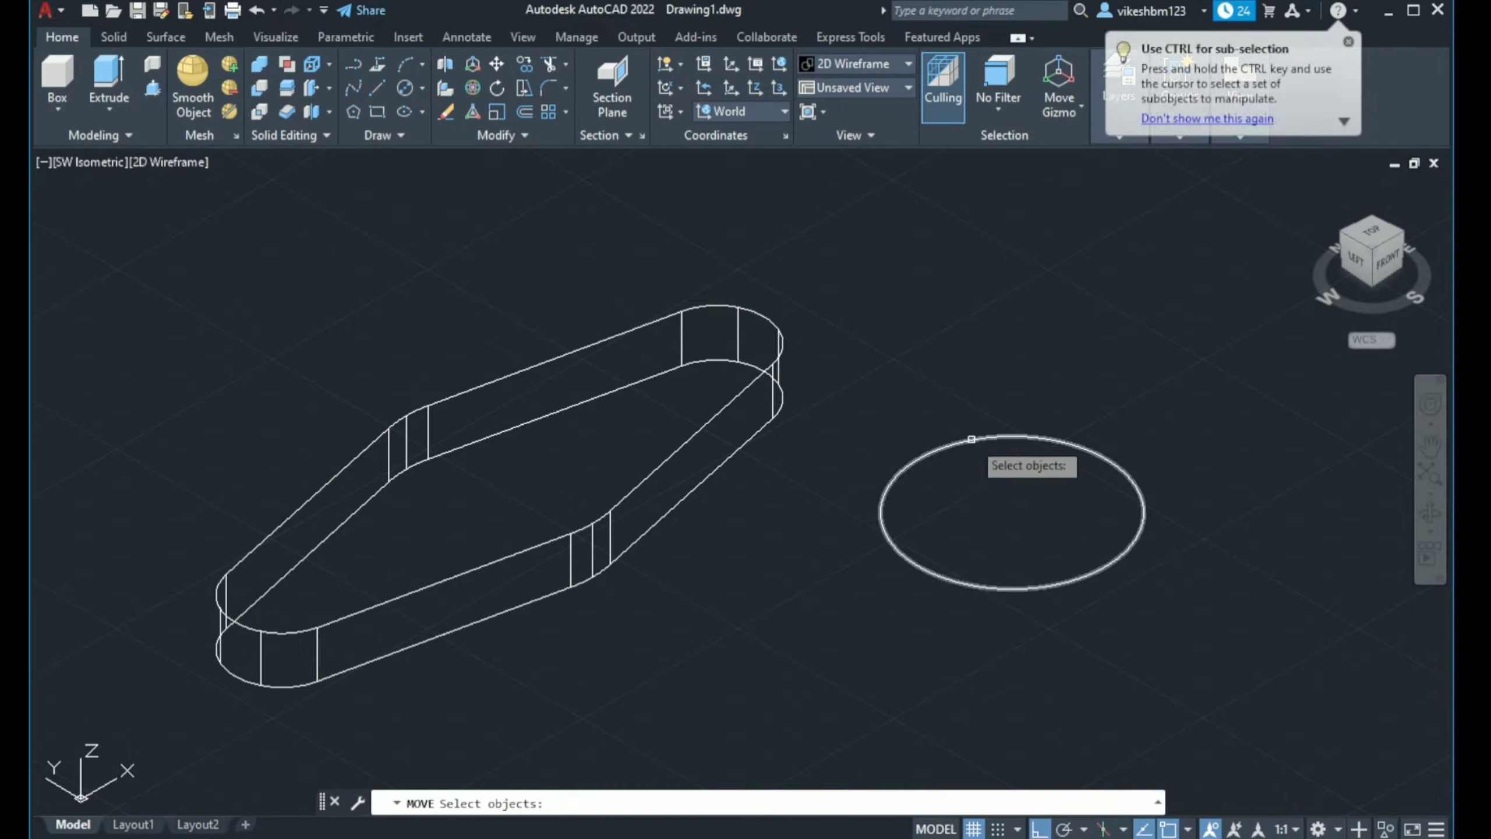
{"action": "left_click", "coordinate": [972, 440]}
{"action": "key", "text": "Return"}
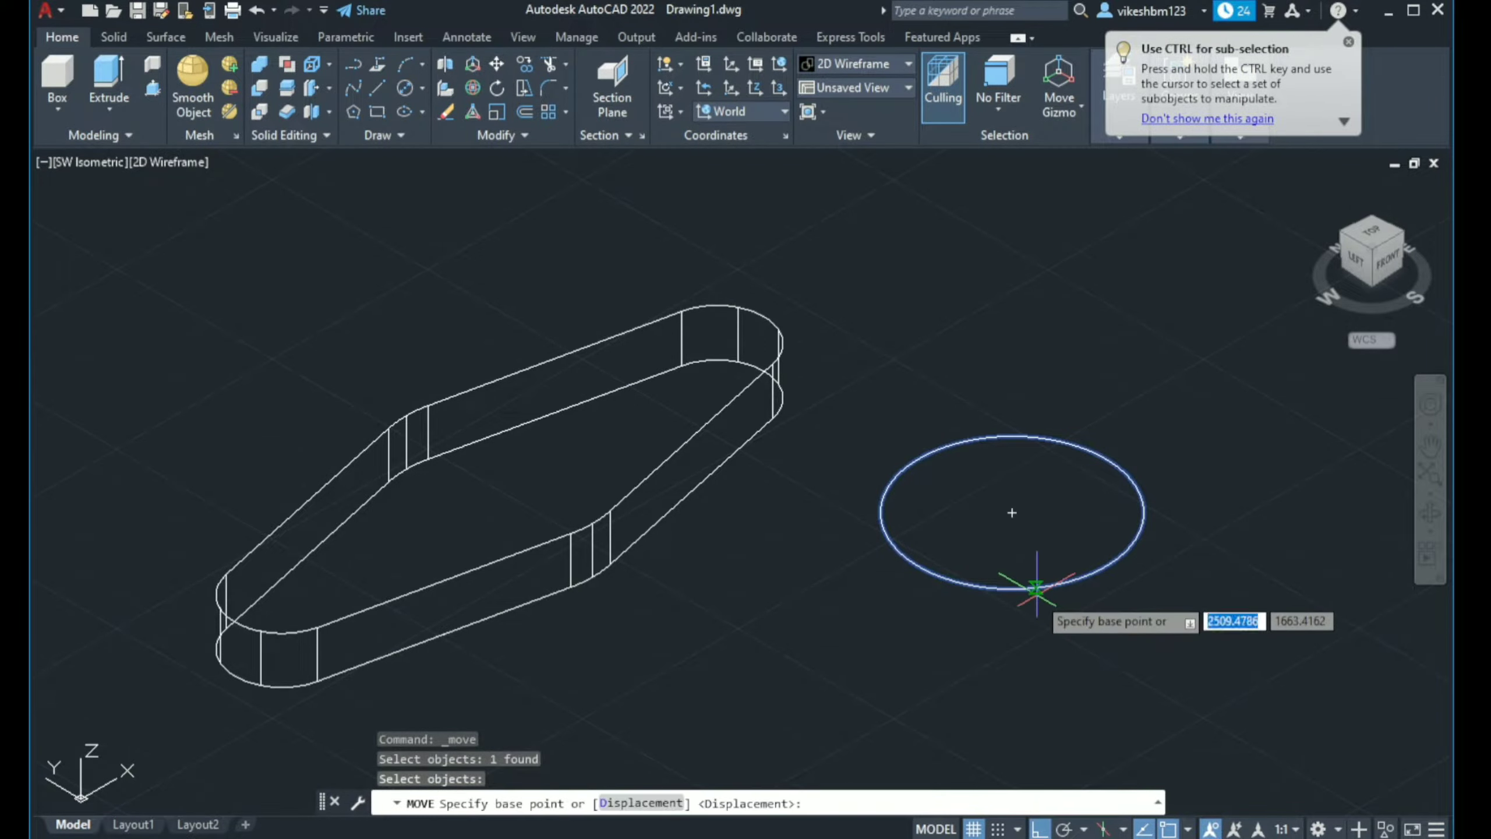
{"action": "left_click", "coordinate": [1012, 512]}
{"action": "left_click", "coordinate": [499, 469]}
Press-pull the 60 mm circle on the base plate upward by 45 mm
{"action": "scroll", "coordinate": [687, 593], "scroll_direction": "down", "scroll_amount": 2}
{"action": "middle_click_drag", "start_coordinate": [687, 593], "coordinate": [833, 494]}
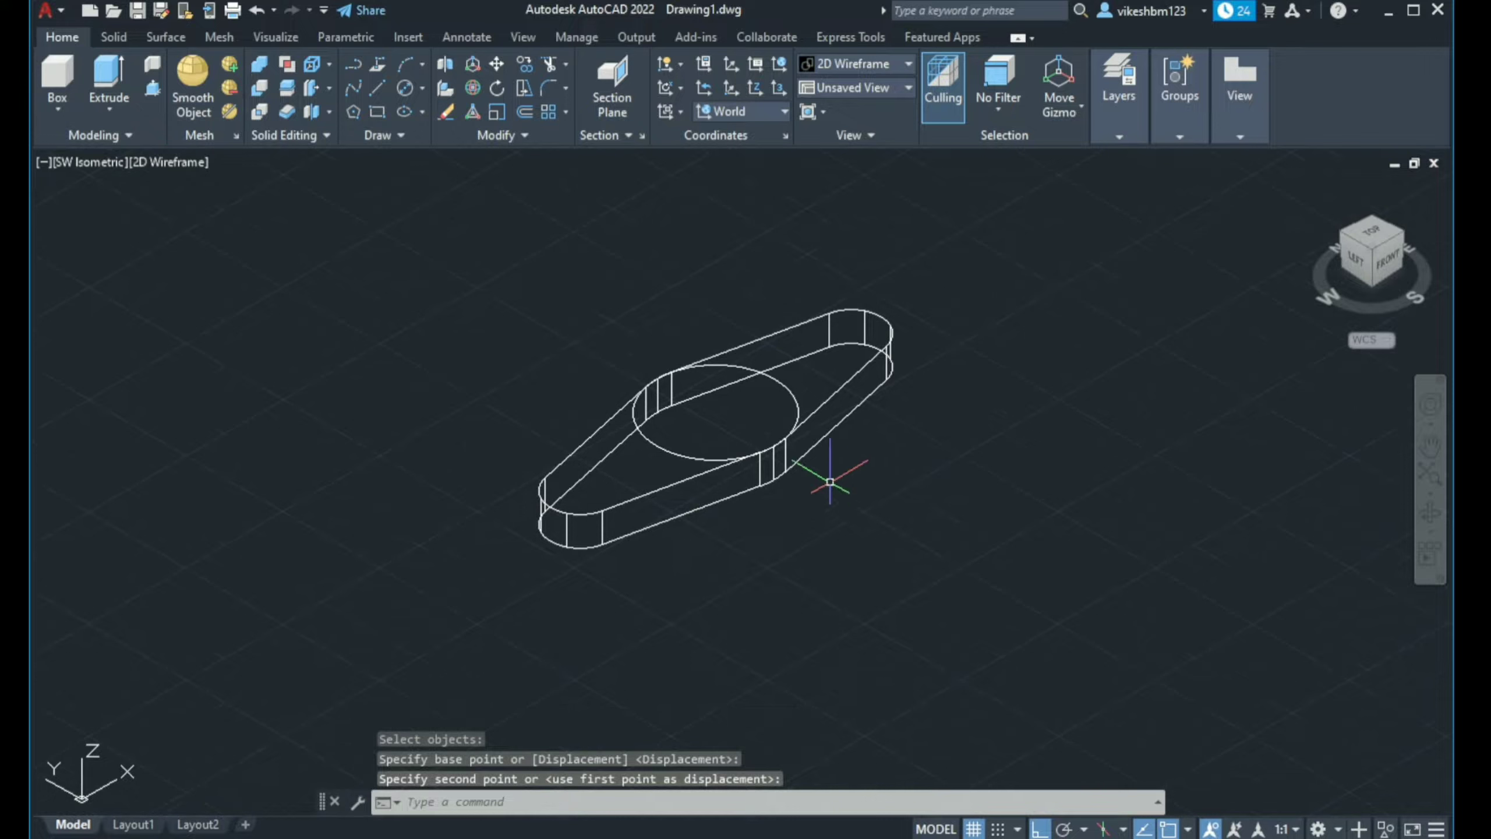
{"action": "left_click", "coordinate": [152, 89]}
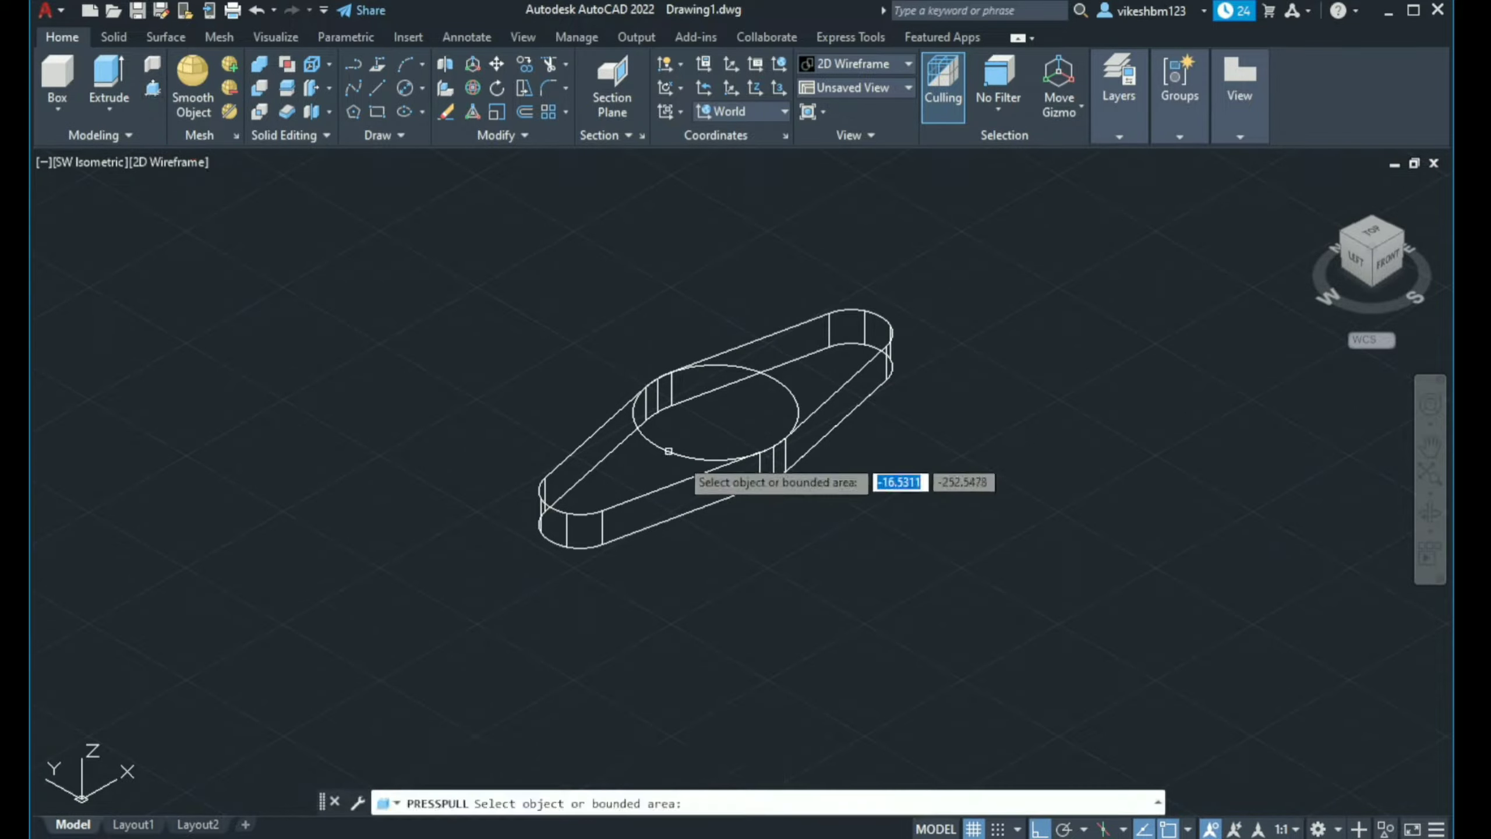
{"action": "left_click", "coordinate": [698, 414]}
{"action": "type", "text": "45"}
{"action": "key", "text": "Return"}
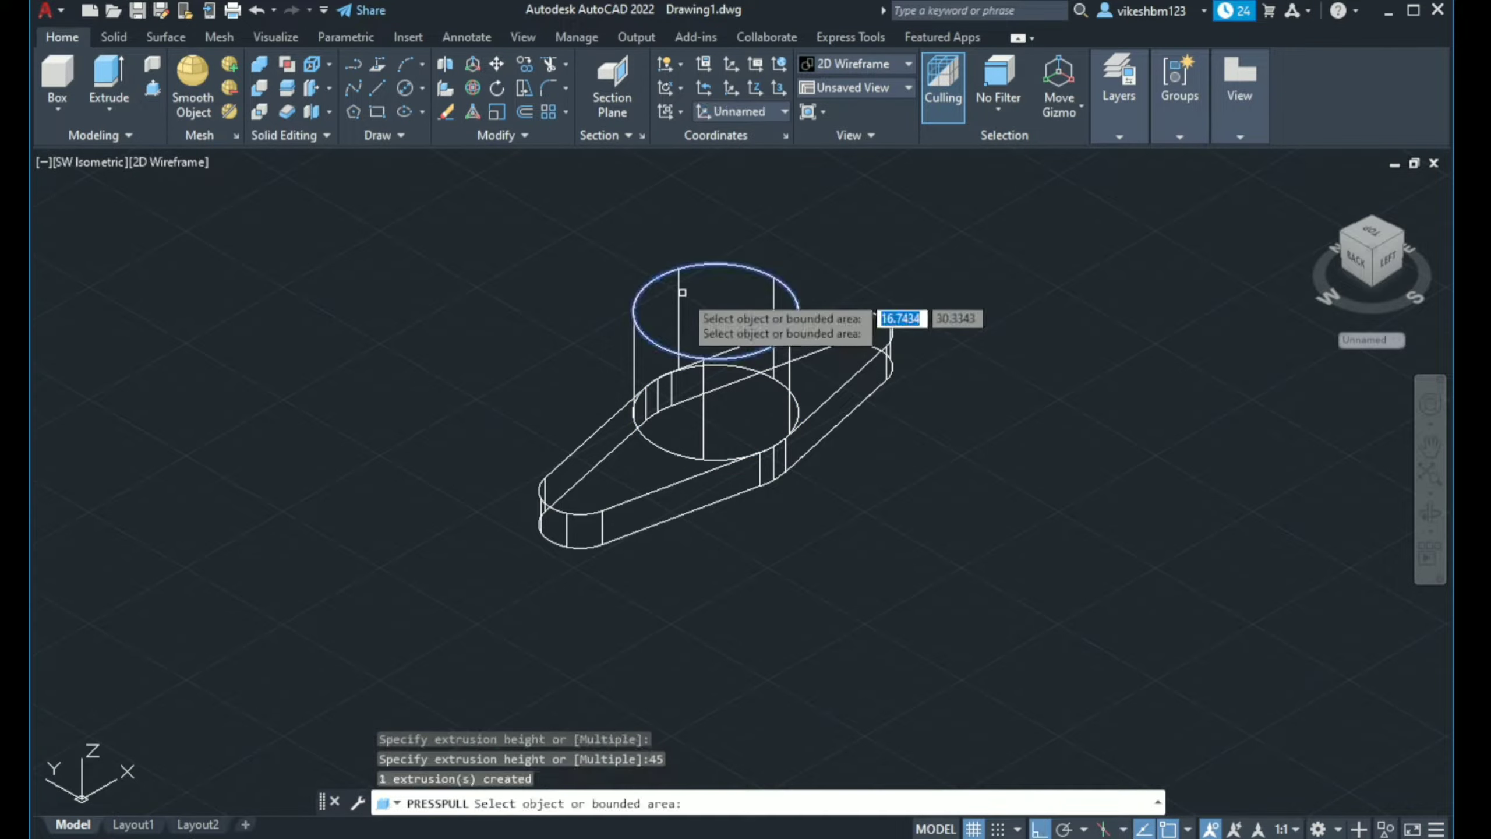
{"action": "key", "text": "Return"}
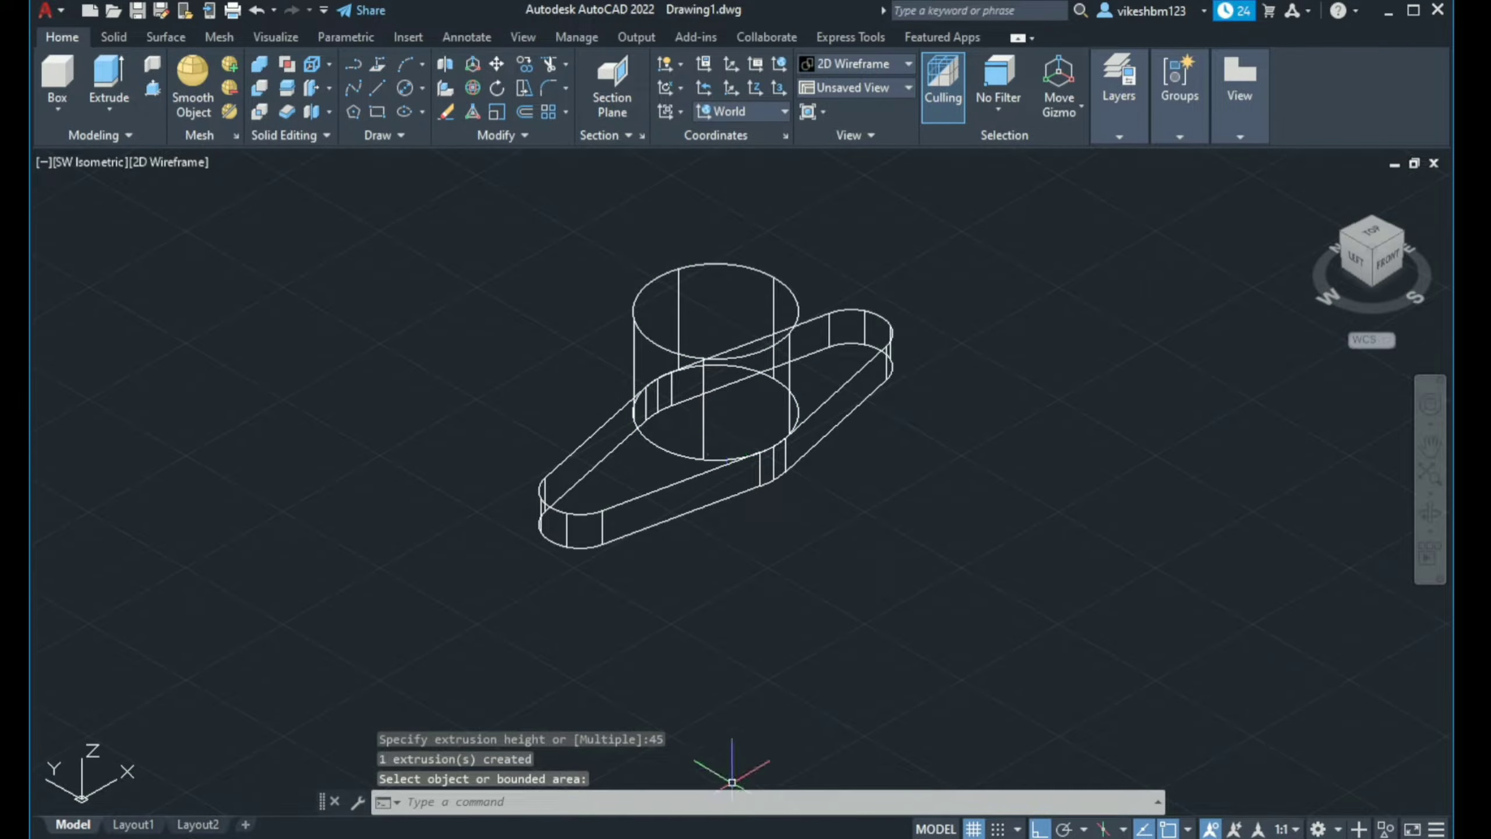
Check the reference drawing and draw a 45 mm diameter circle in the empty space beside the part
{"action": "left_click", "coordinate": [825, 837]}
{"action": "left_click", "coordinate": [1098, 30]}
{"action": "left_click", "coordinate": [405, 88]}
{"action": "left_click", "coordinate": [932, 424]}
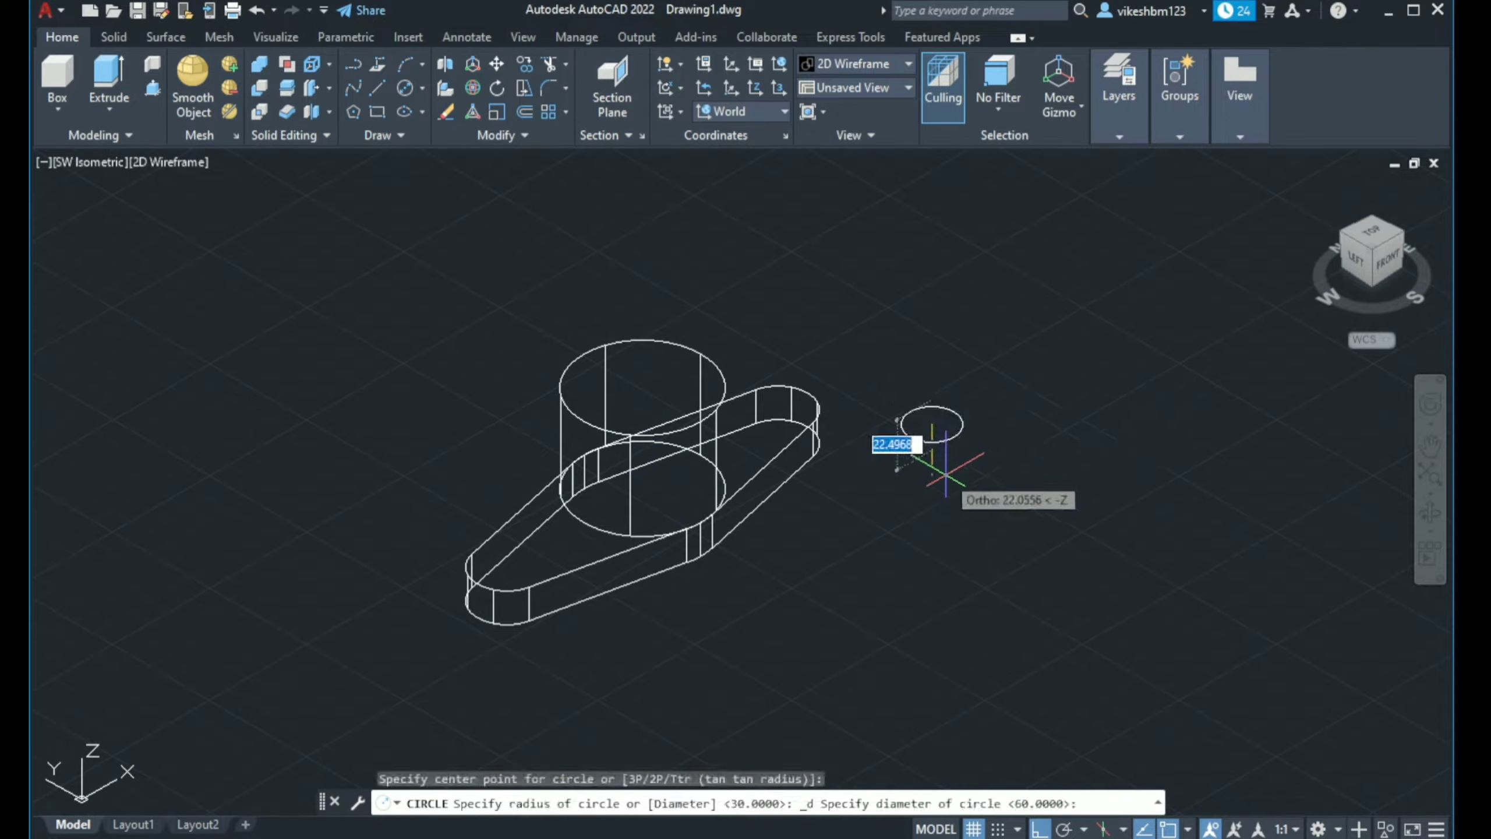
{"action": "type", "text": "45"}
{"action": "key", "text": "Return"}
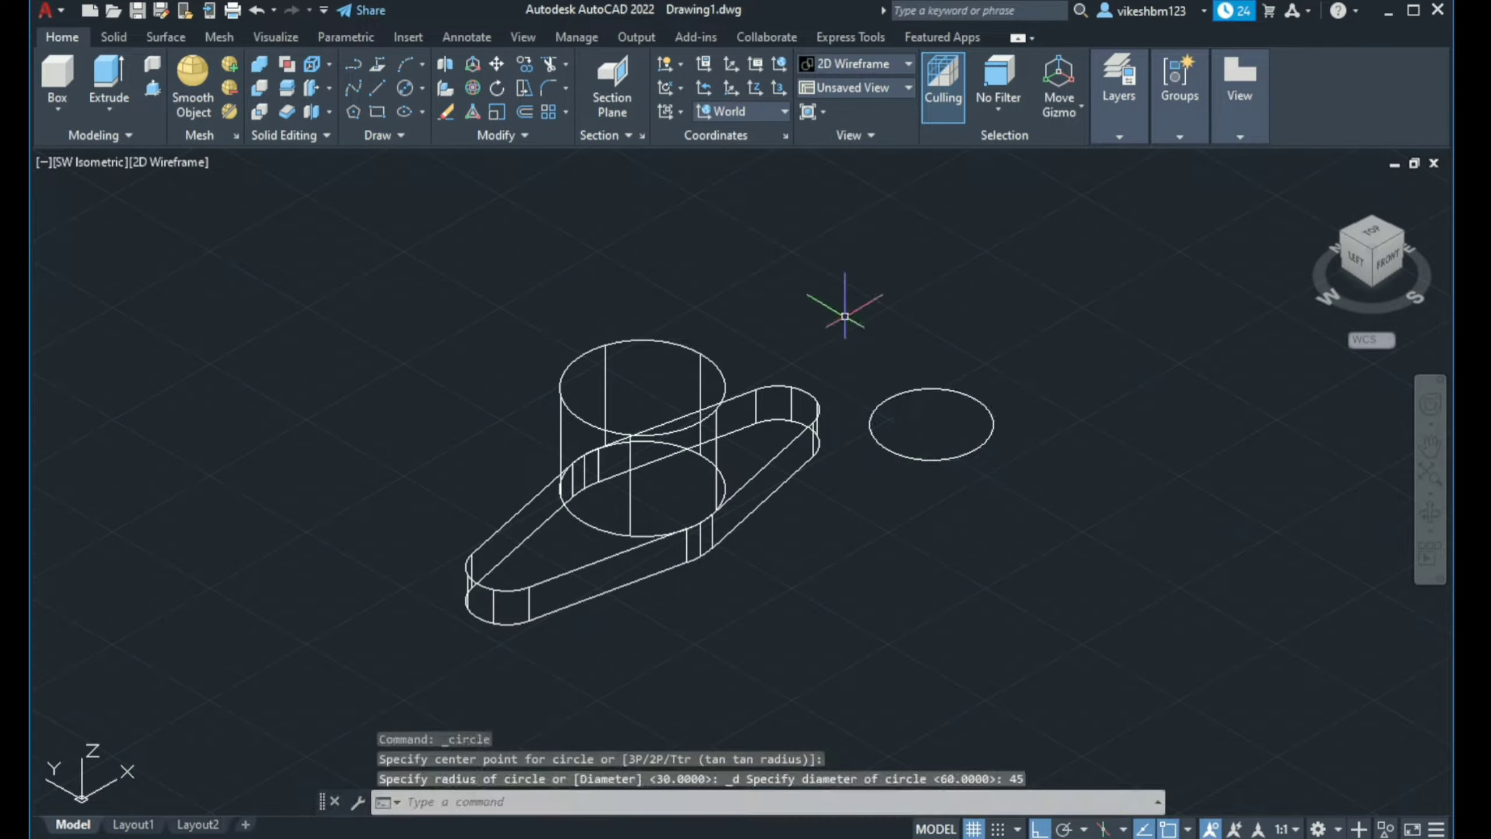
Move the 45 mm circle by its center onto the center of the cylinder's top face
{"action": "left_click", "coordinate": [975, 402]}
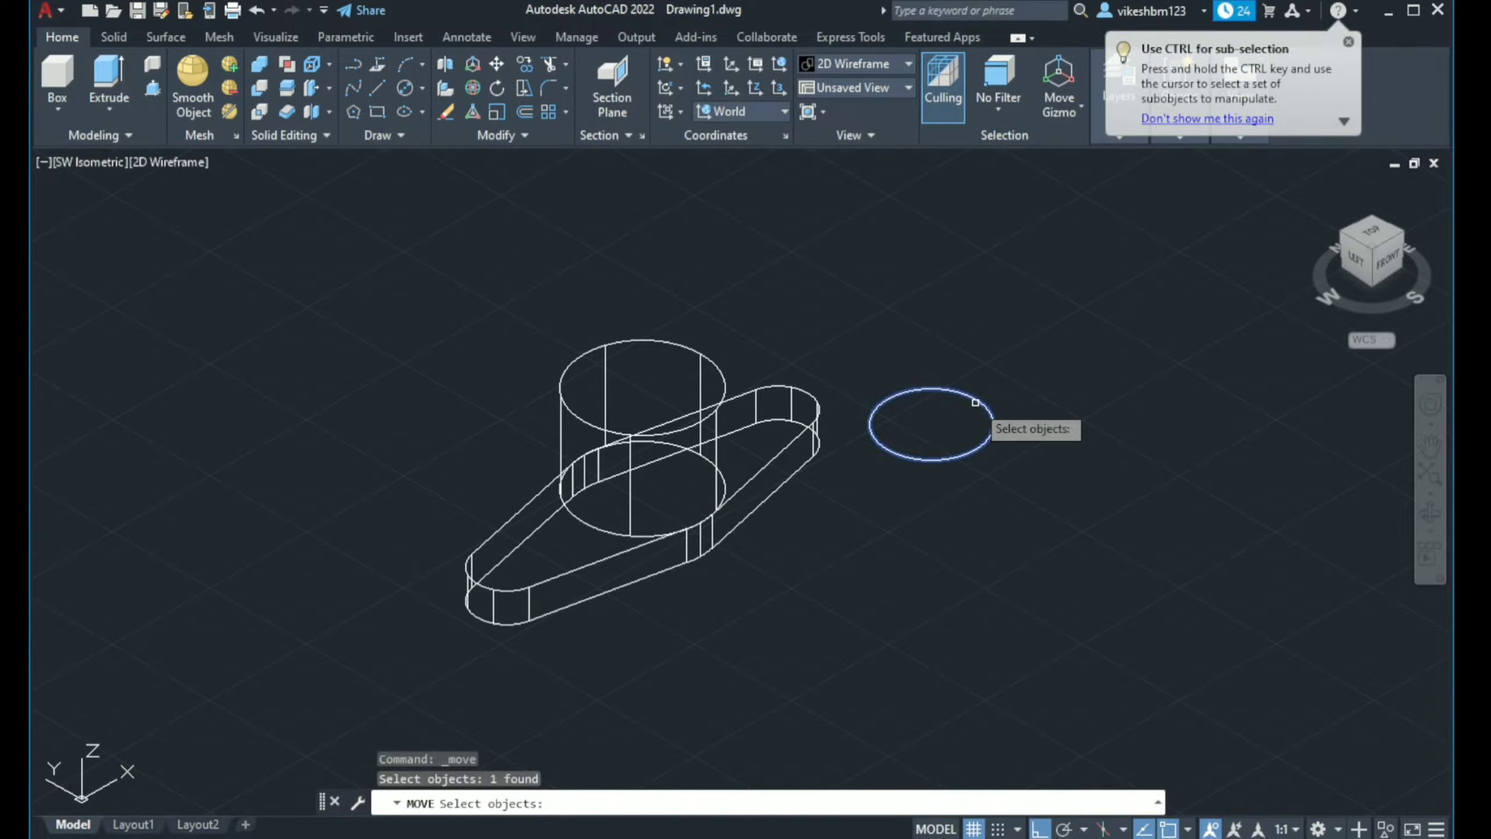
{"action": "key", "text": "Return"}
{"action": "left_click", "coordinate": [933, 424]}
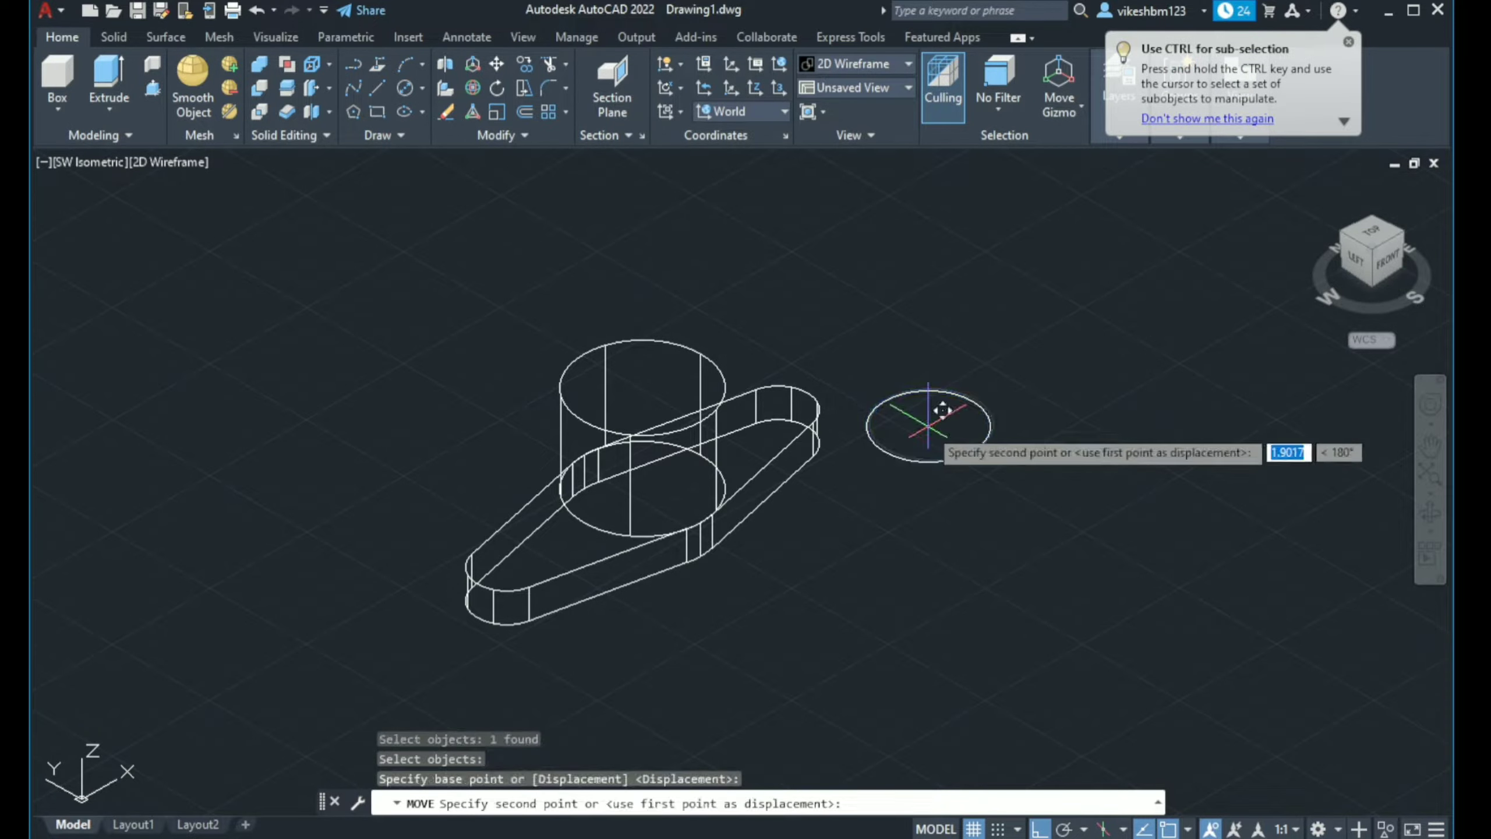
{"action": "left_click", "coordinate": [642, 387]}
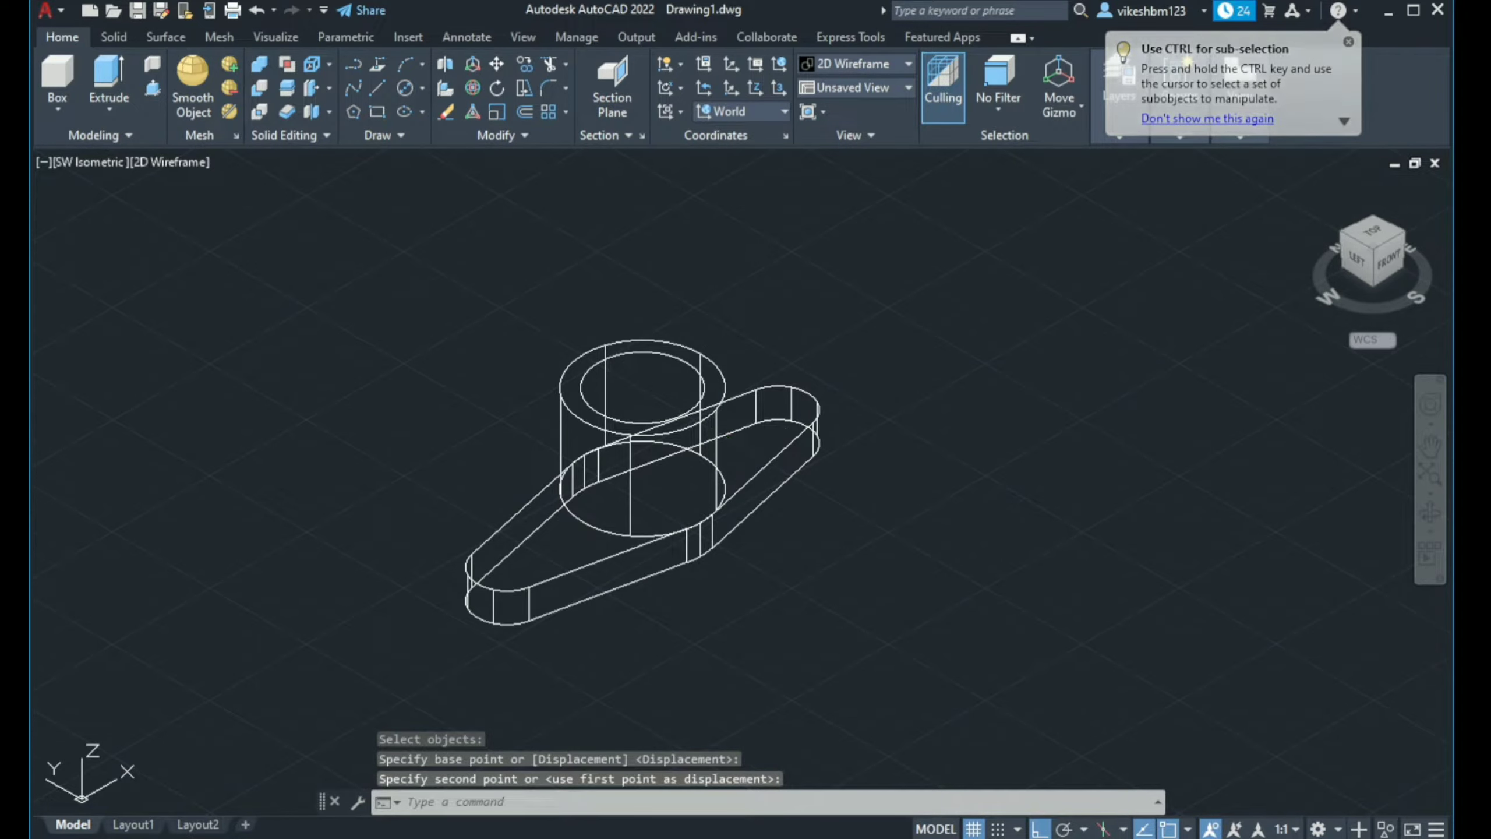
Consult the reference drawing for the depth and diameters of the central stepped bore
{"action": "scroll", "coordinate": [1046, 591], "scroll_direction": "down", "scroll_amount": 3}
{"action": "middle_click_drag", "start_coordinate": [1046, 591], "coordinate": [1011, 485]}
{"action": "scroll", "coordinate": [955, 436], "scroll_direction": "up", "scroll_amount": 3}
{"action": "middle_click_drag", "start_coordinate": [956, 436], "coordinate": [934, 451]}
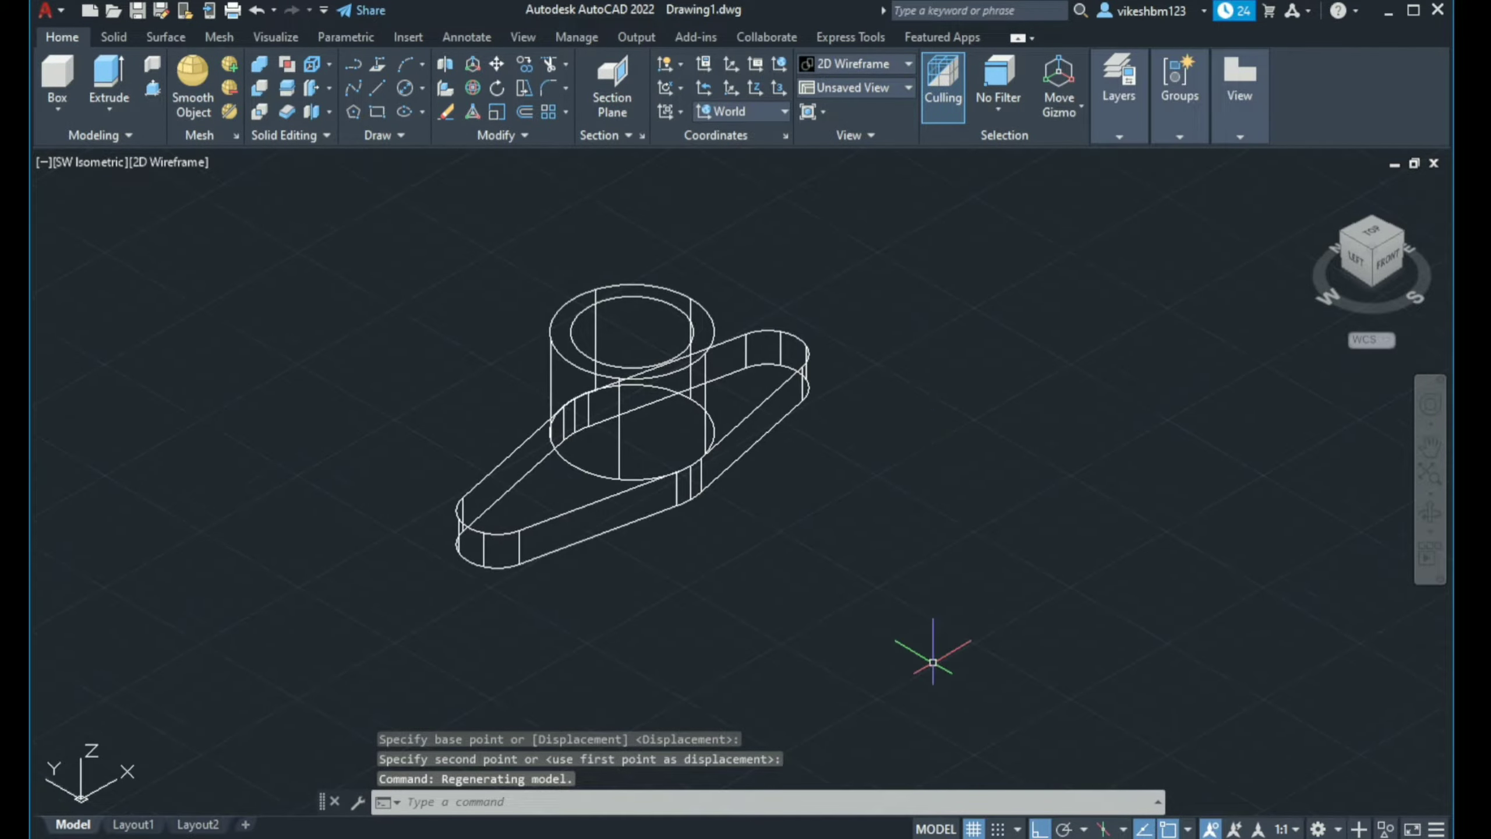
{"action": "key", "text": "alt+Tab"}
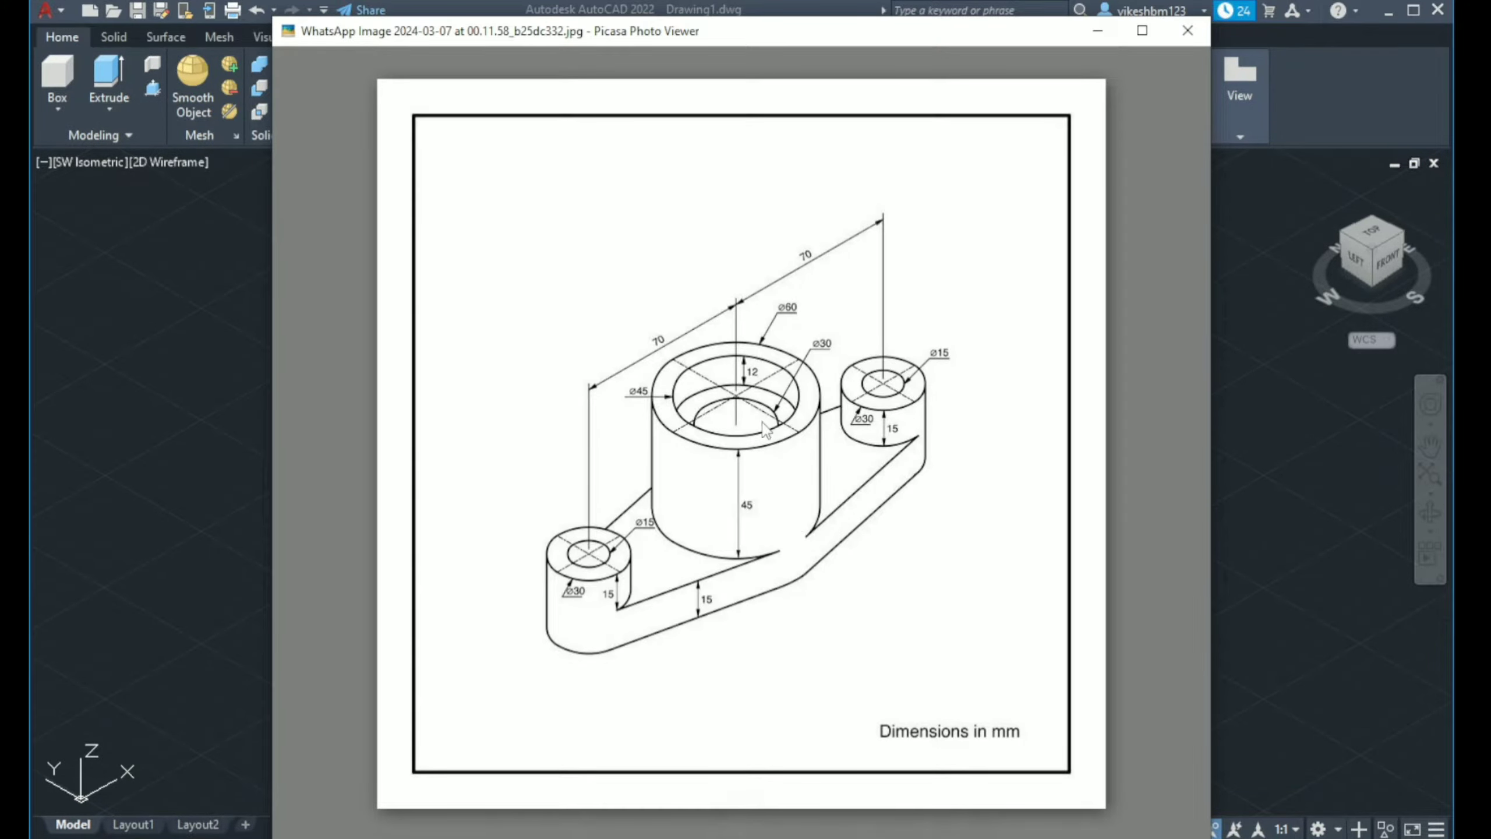
{"action": "left_click_drag", "start_coordinate": [760, 382], "coordinate": [765, 408]}
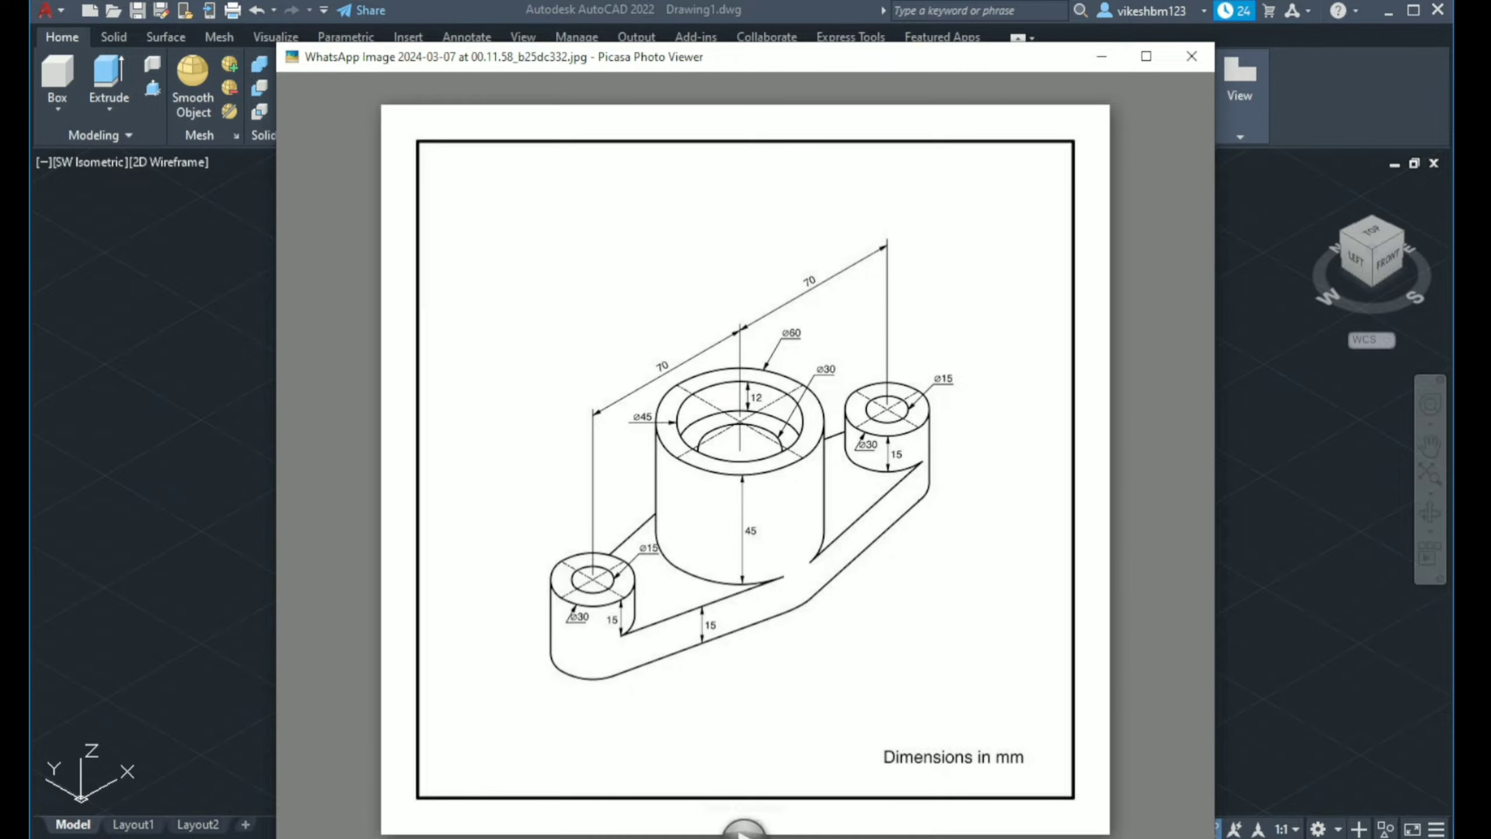
{"action": "key", "text": "alt+Tab"}
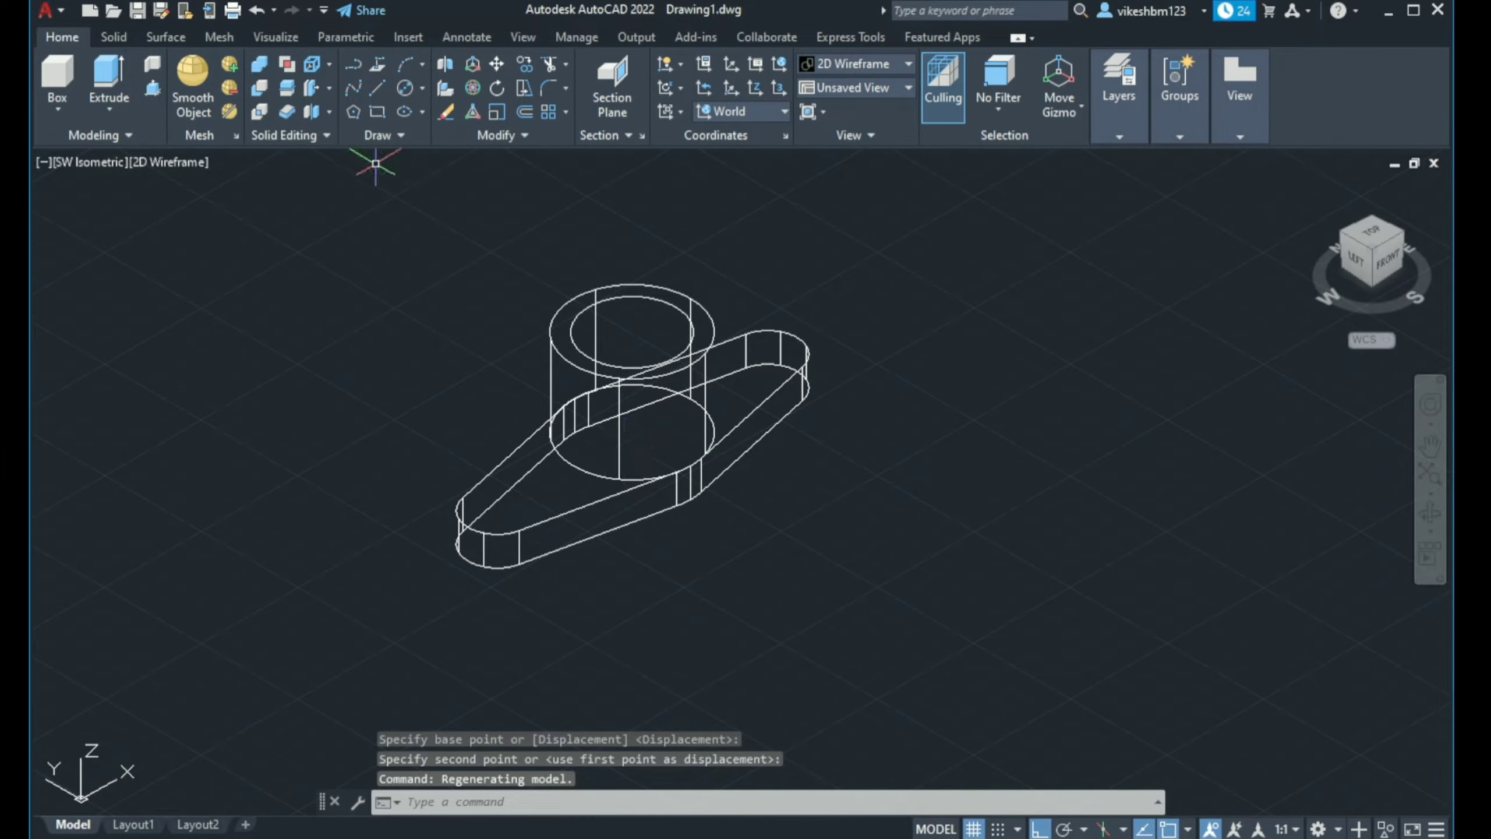
Press-pull the 45 mm circle on the cylinder's top face downward by 12 mm
{"action": "left_click", "coordinate": [154, 88]}
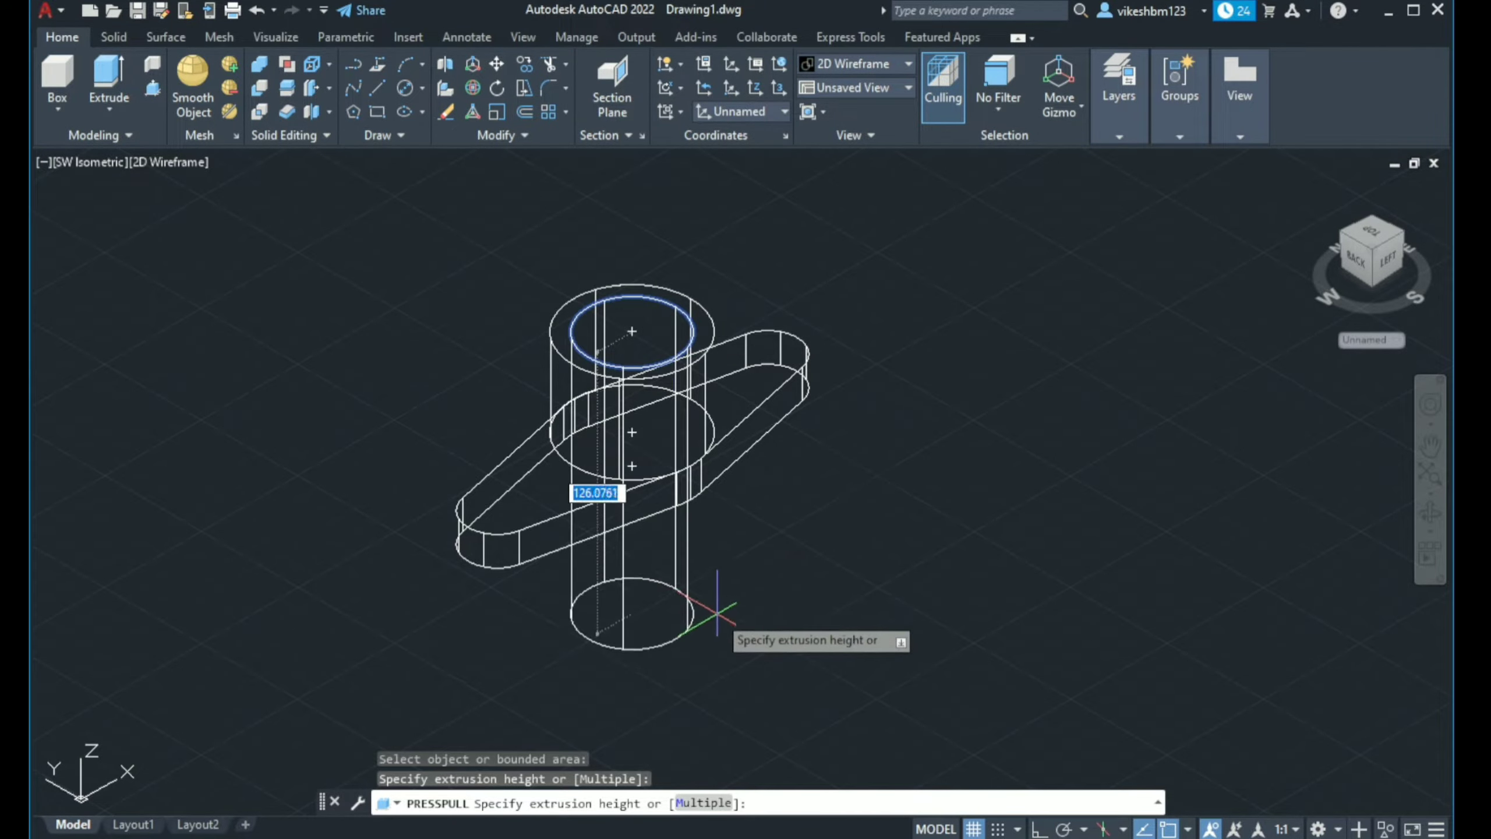
{"action": "type", "text": "12"}
{"action": "key", "text": "Return"}
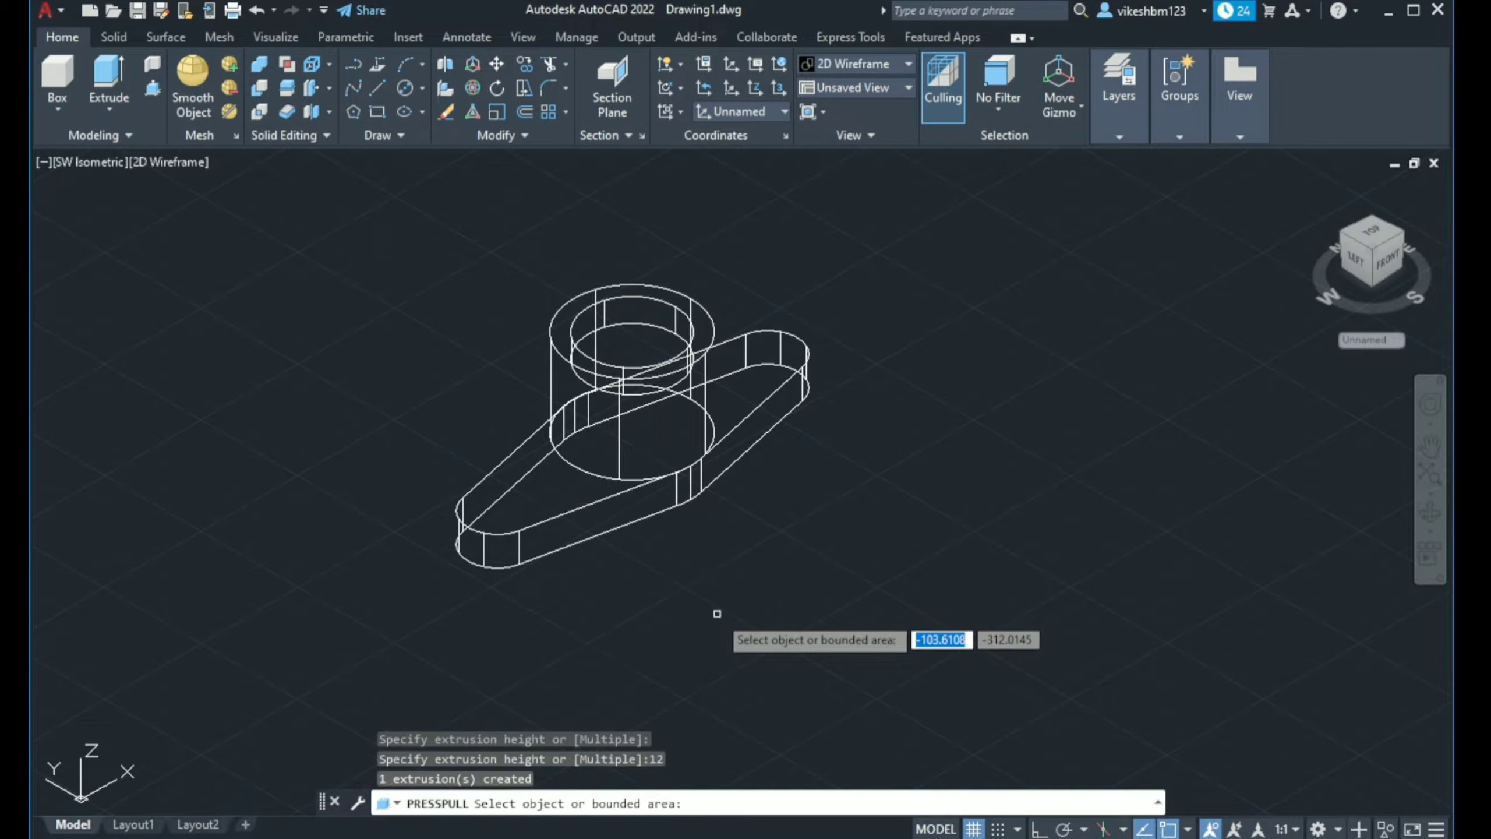
{"action": "key", "text": "Return"}
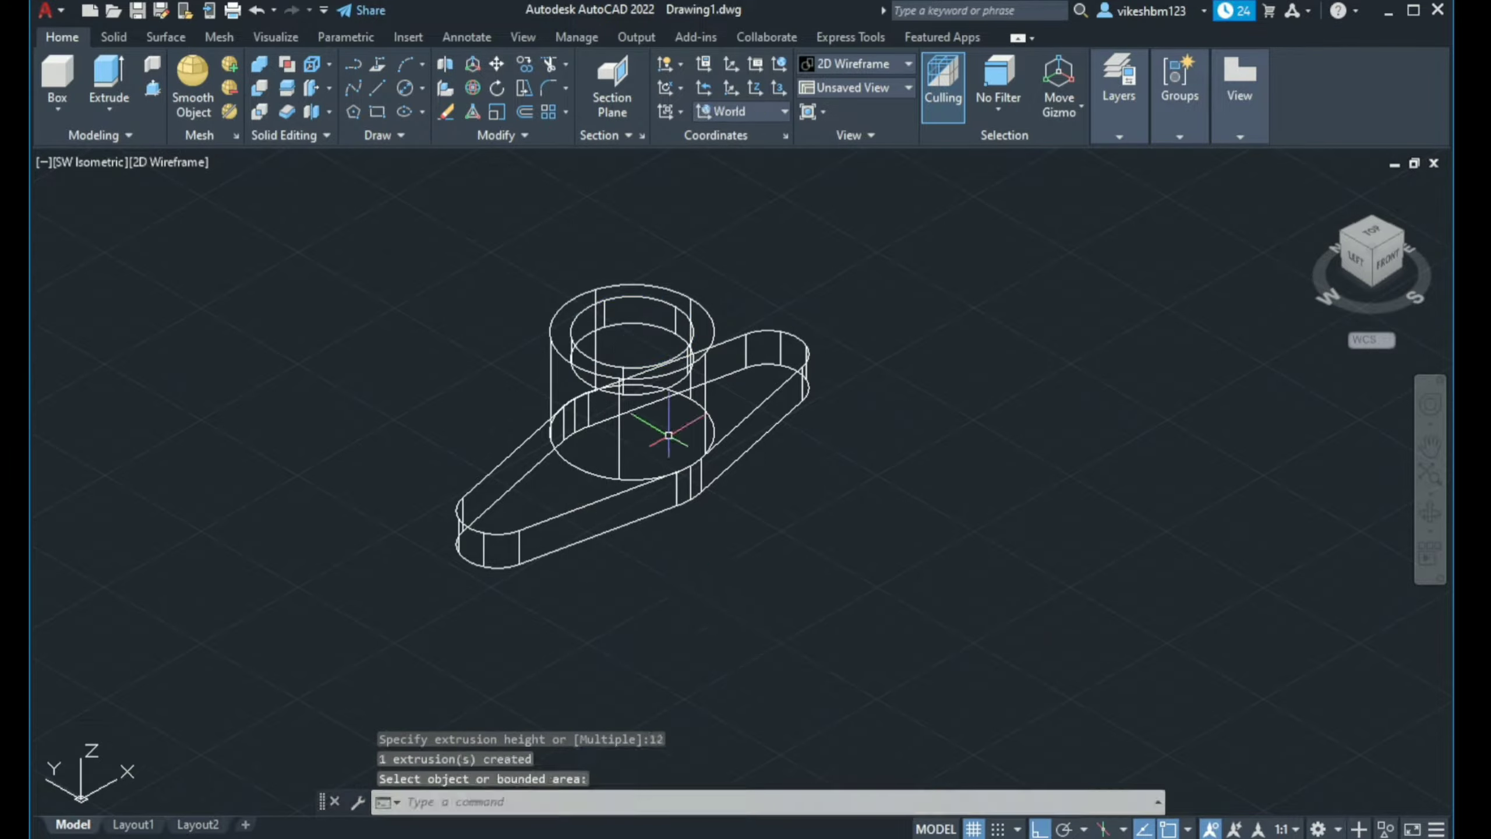
Switch to the Realistic visual style and subtract the 45 mm diameter extrusion from the 60 mm cylinder
{"action": "left_click", "coordinate": [176, 164]}
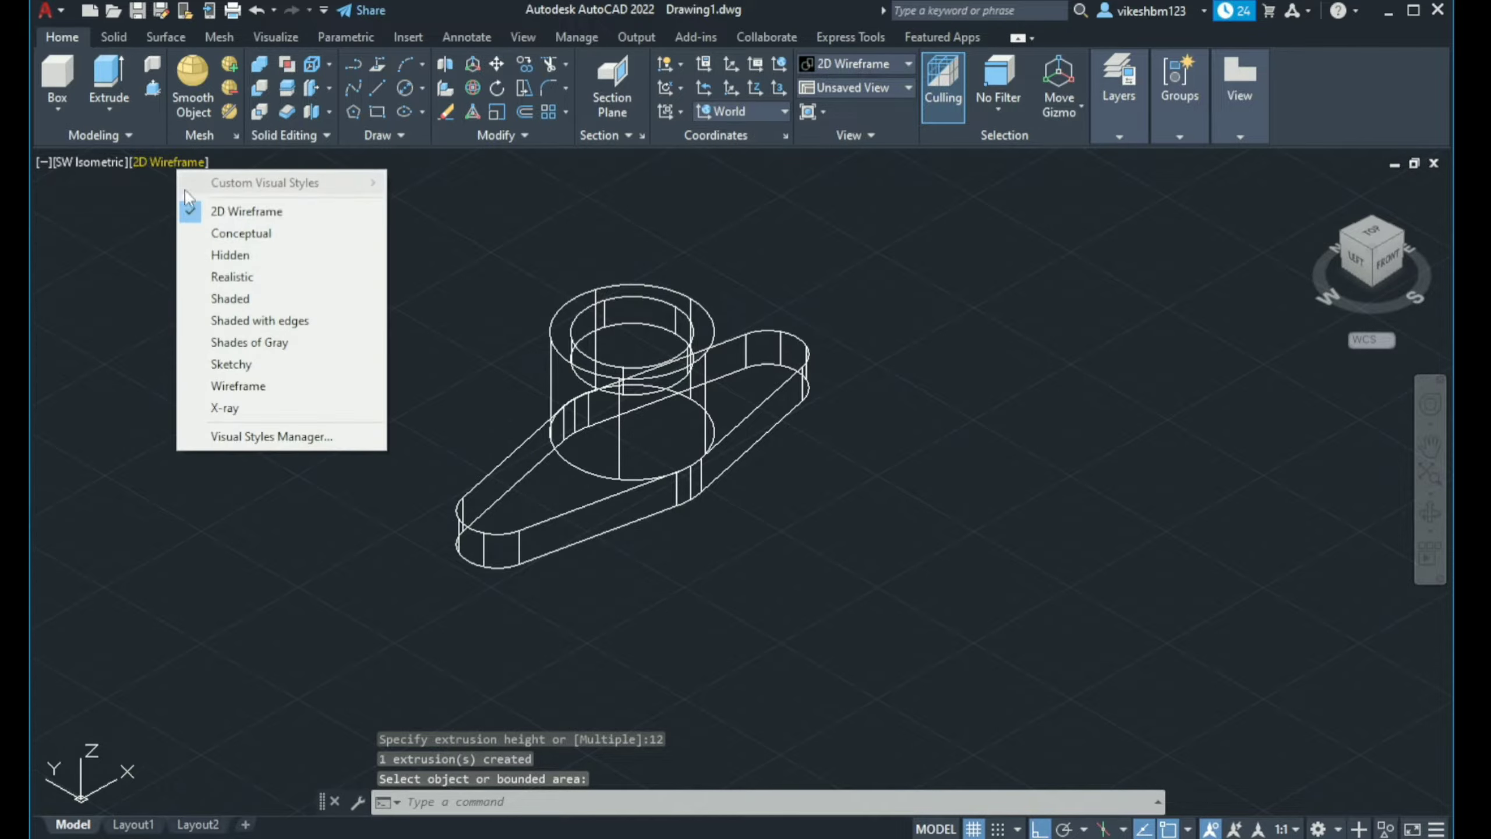
{"action": "left_click", "coordinate": [252, 277]}
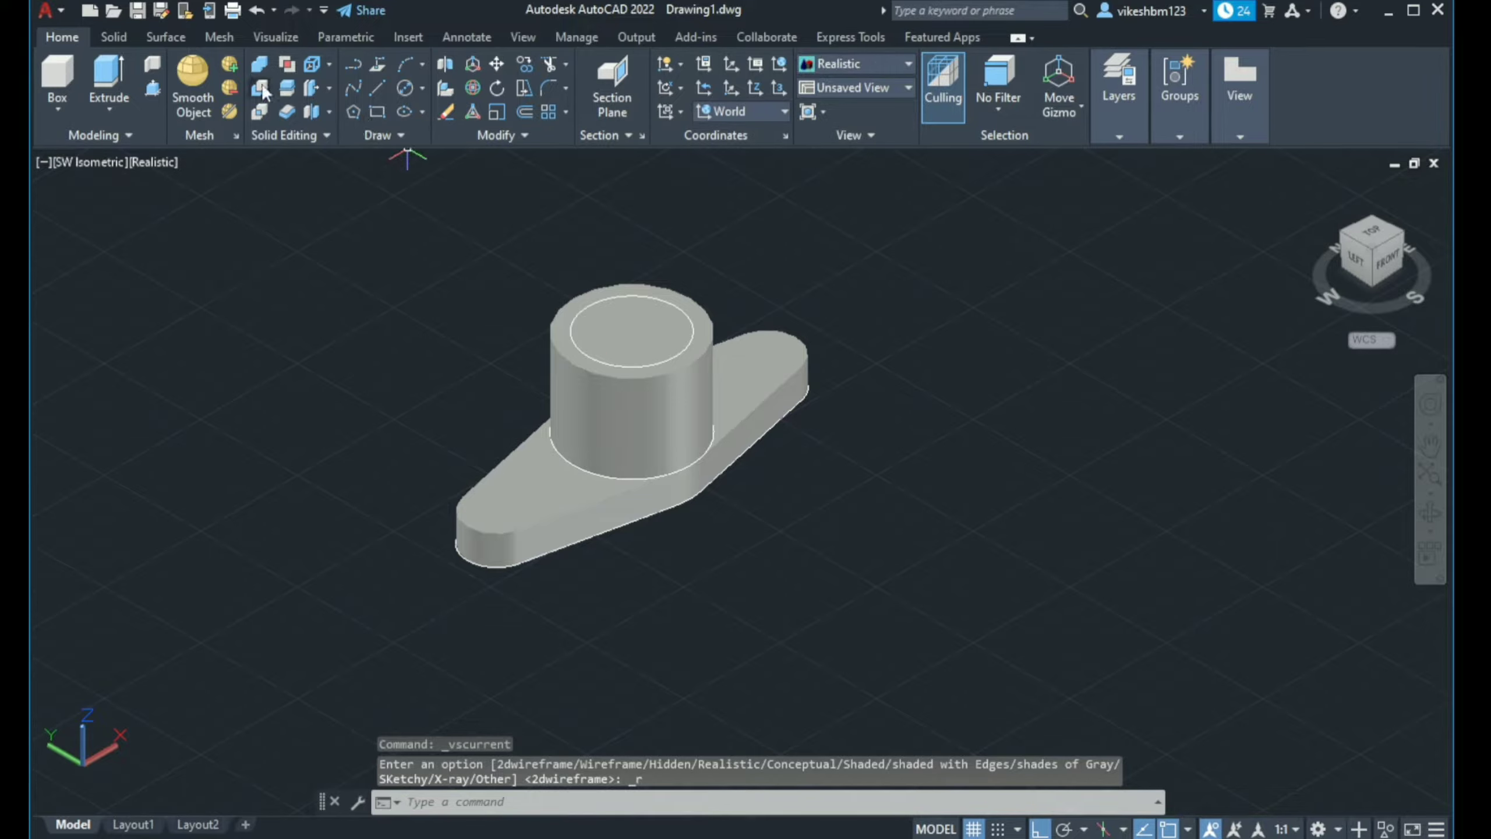
{"action": "type", "text": "su"}
{"action": "key", "text": "Return"}
{"action": "left_click", "coordinate": [622, 419]}
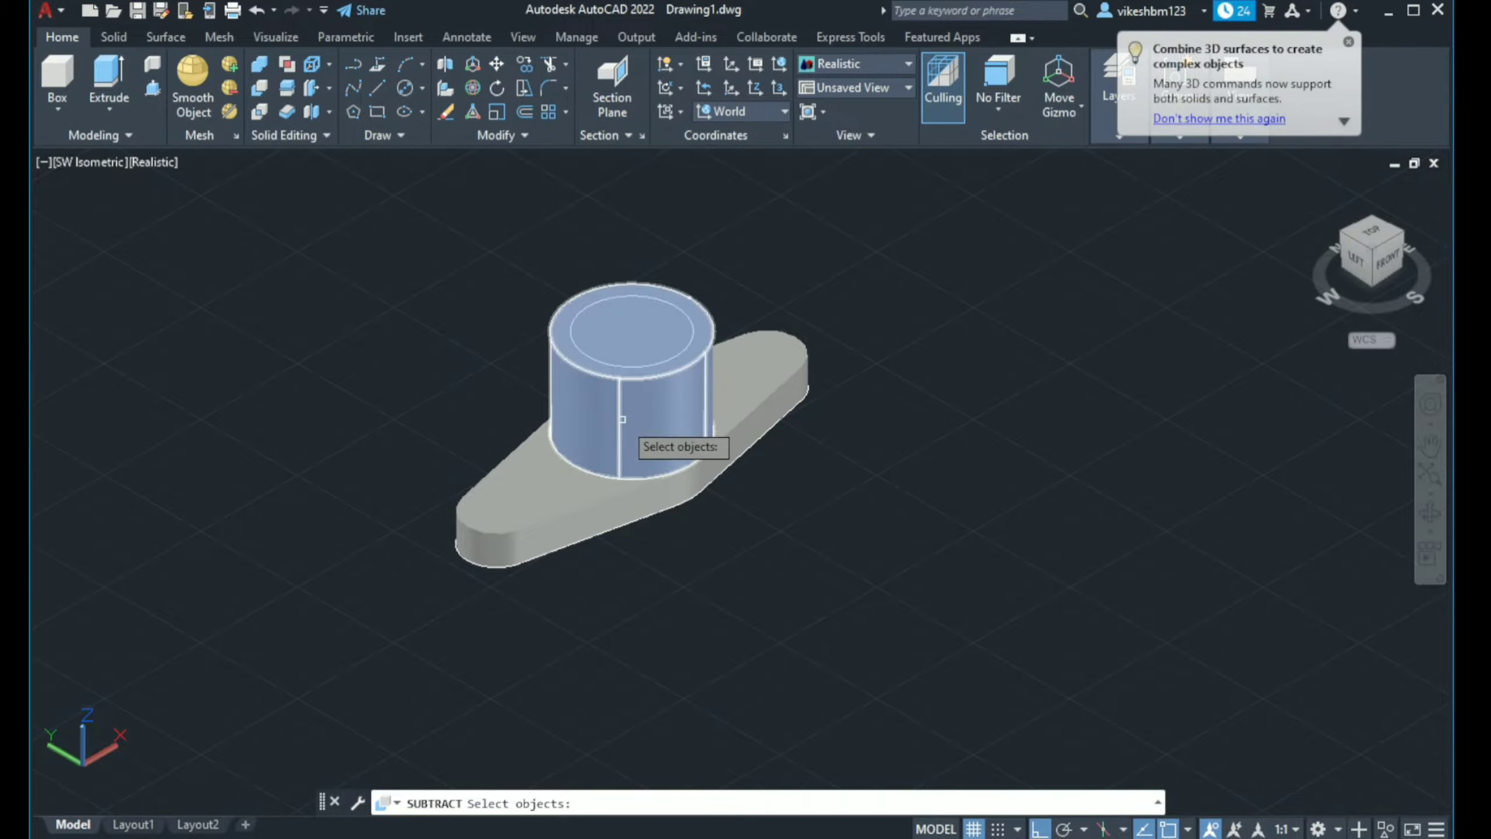
{"action": "key", "text": "Return"}
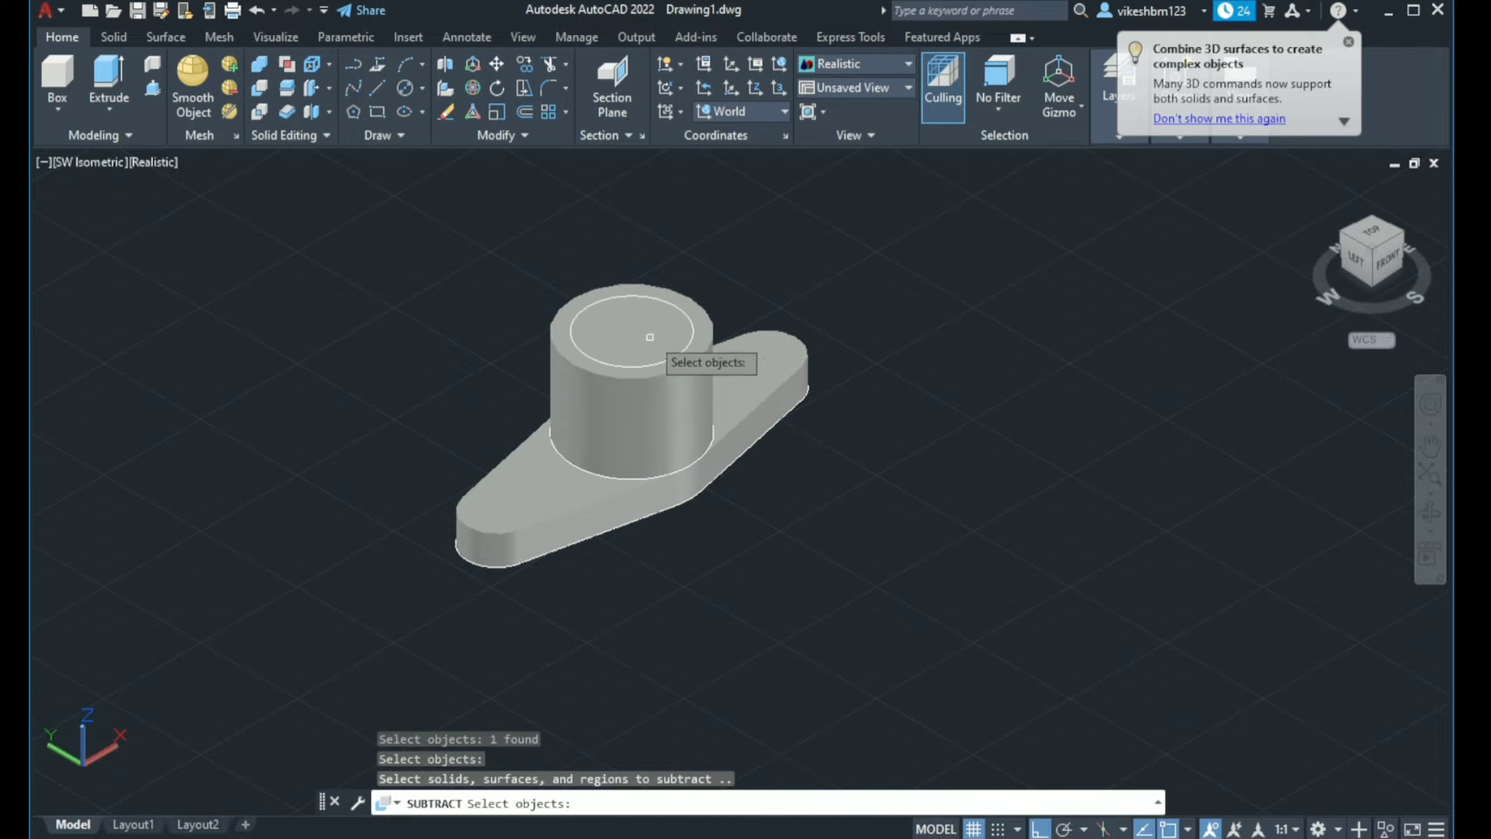
{"action": "left_click", "coordinate": [650, 335]}
{"action": "key", "text": "Return"}
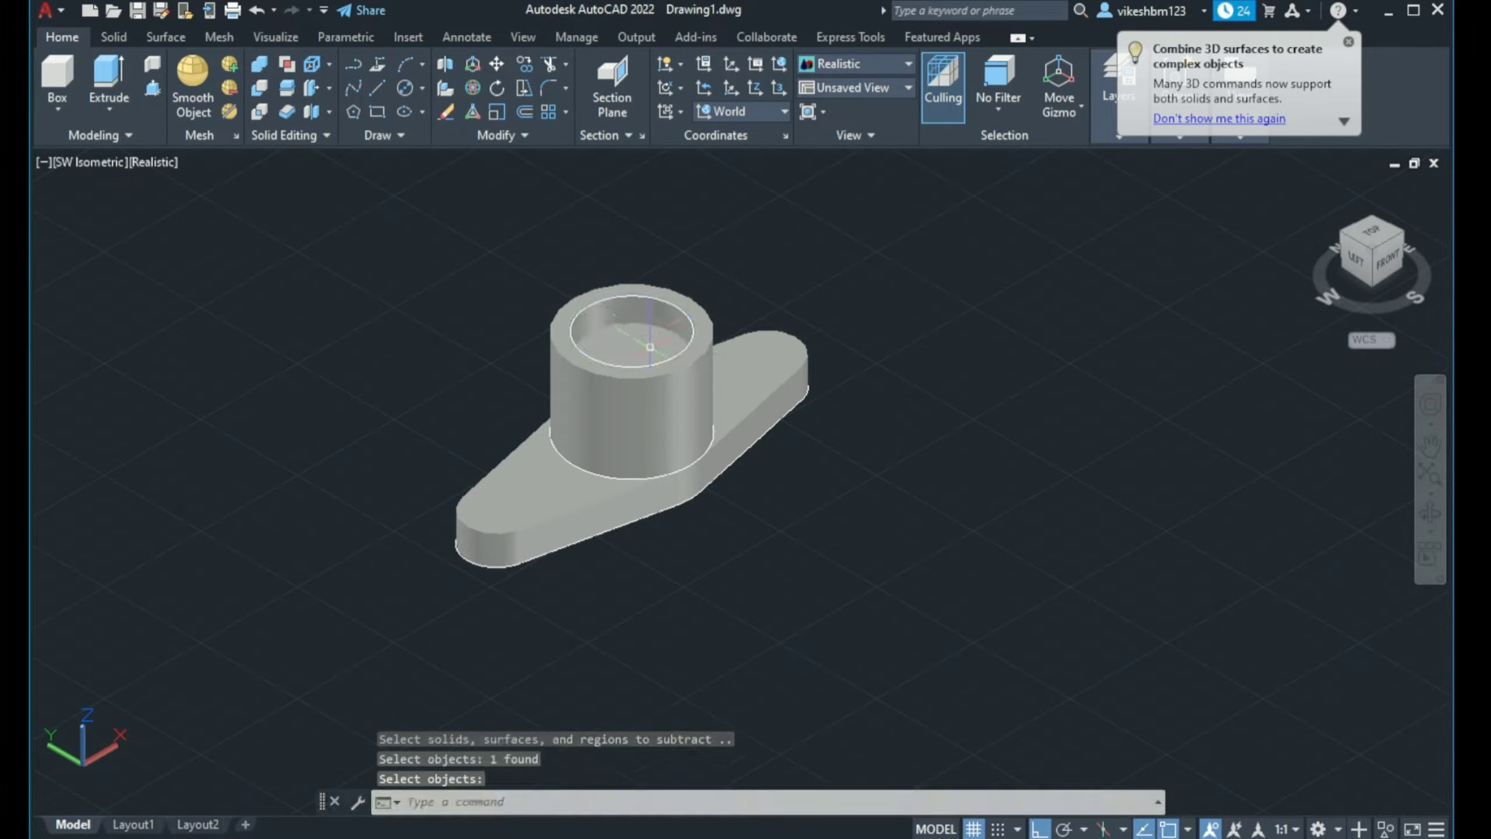
Return to the 2D Wireframe visual style and consult the reference drawing for the diameter of the smaller central bore
{"action": "middle_click_drag", "start_coordinate": [737, 576], "coordinate": [692, 616]}
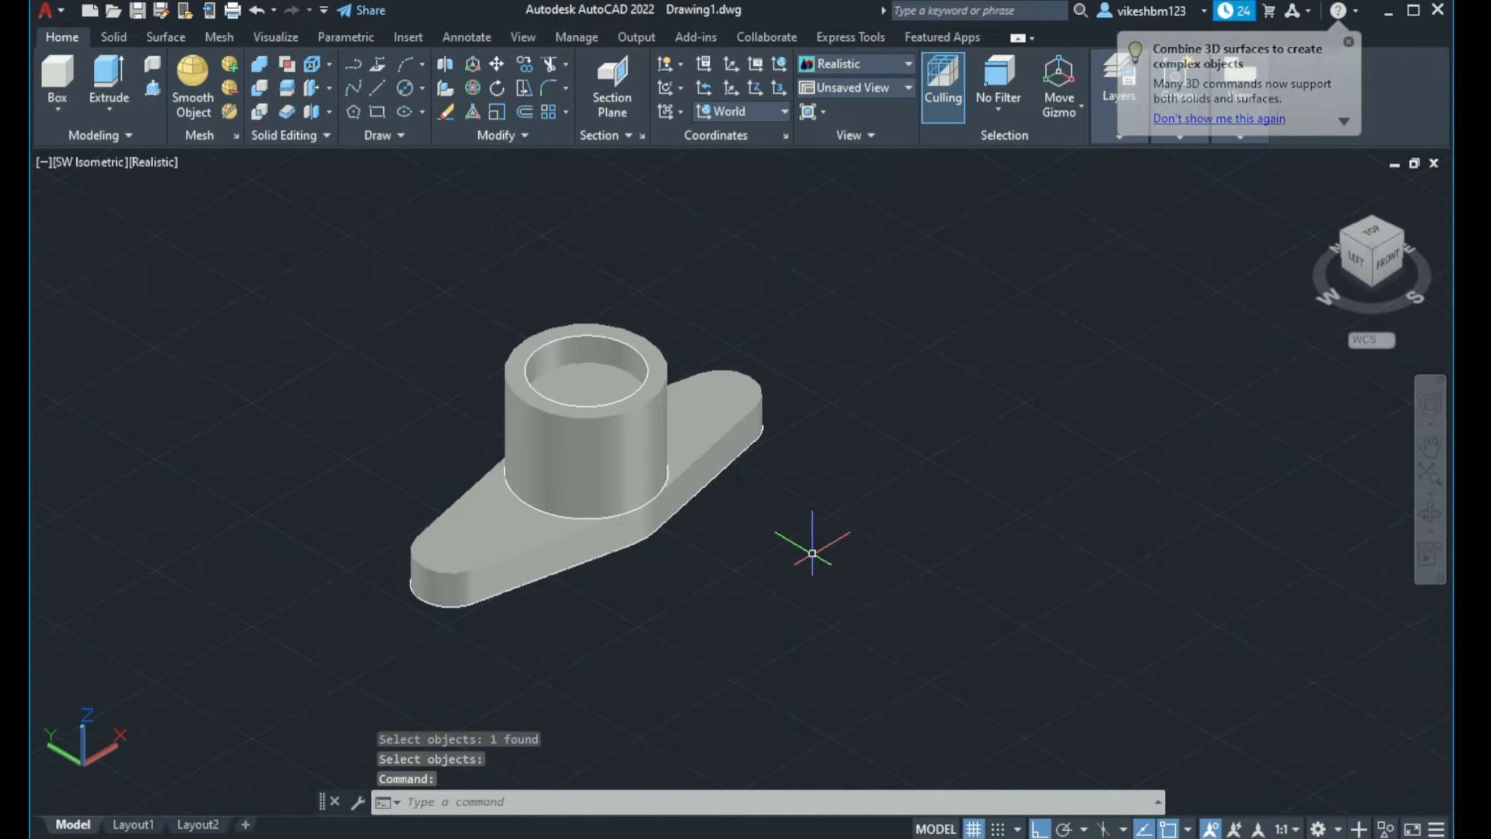
{"action": "left_click", "coordinate": [149, 162]}
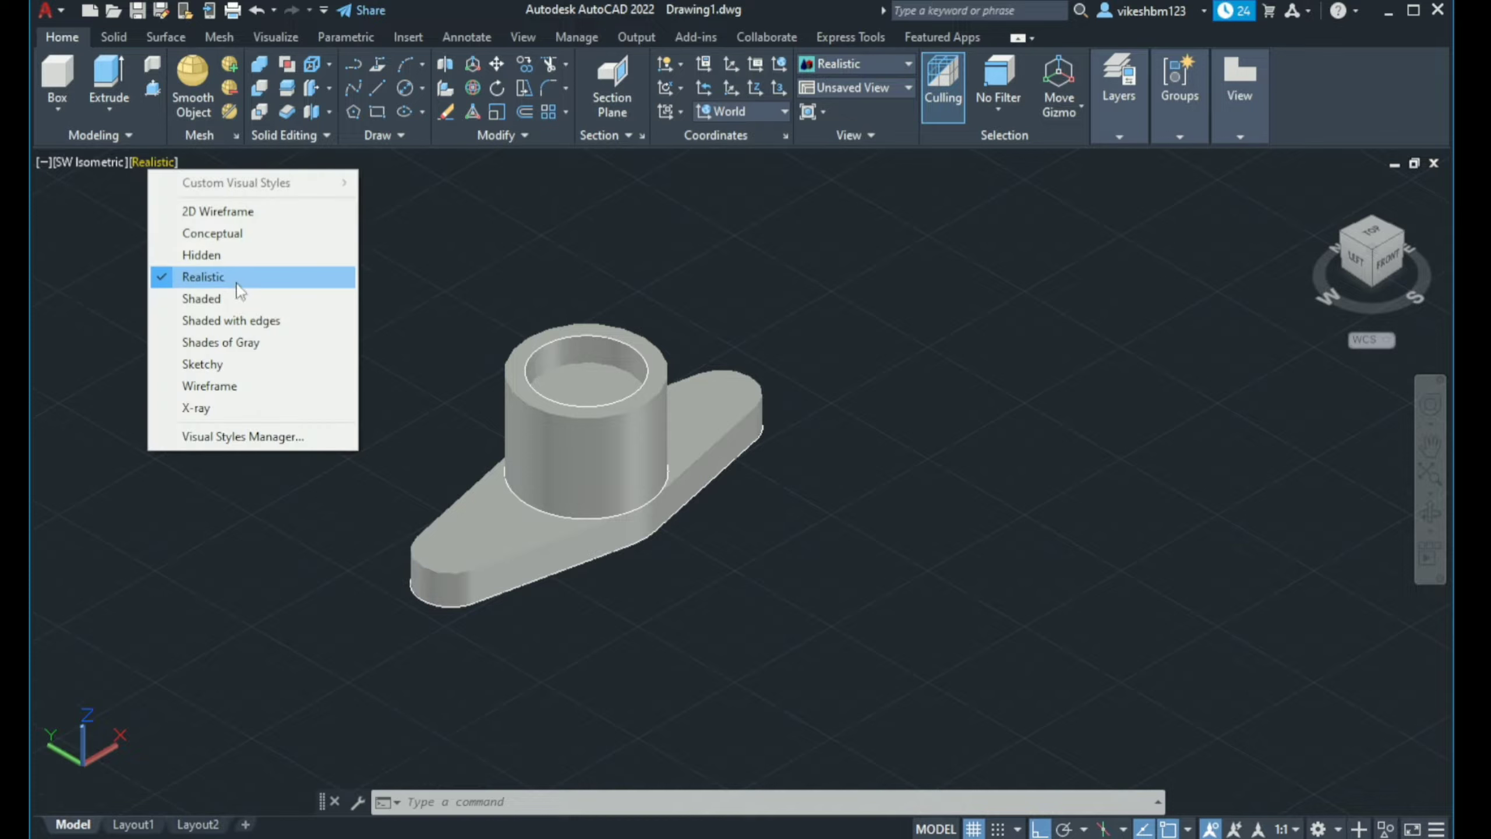
{"action": "left_click", "coordinate": [233, 213]}
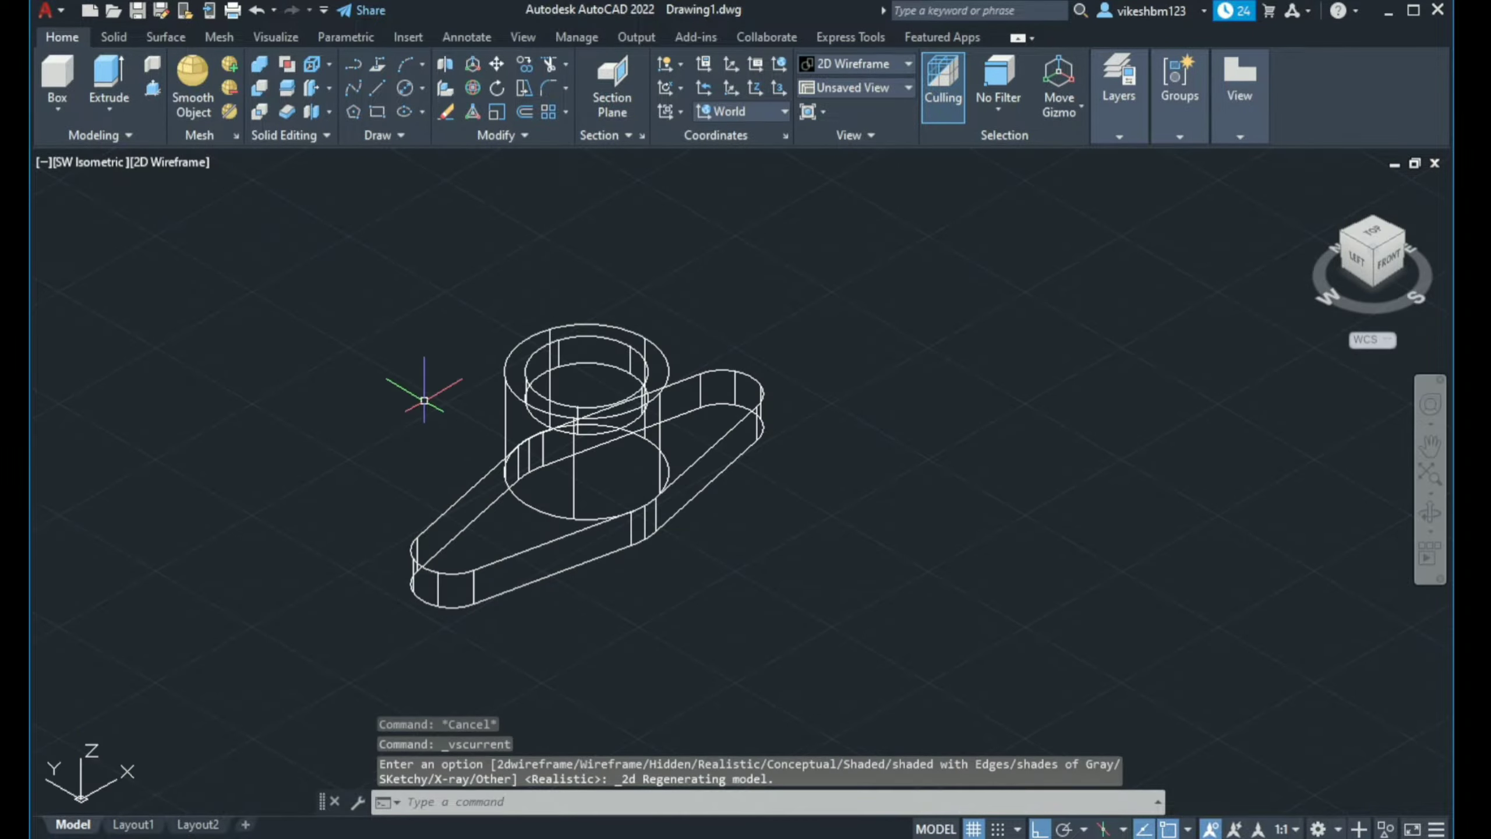
{"action": "key", "text": "alt+Tab"}
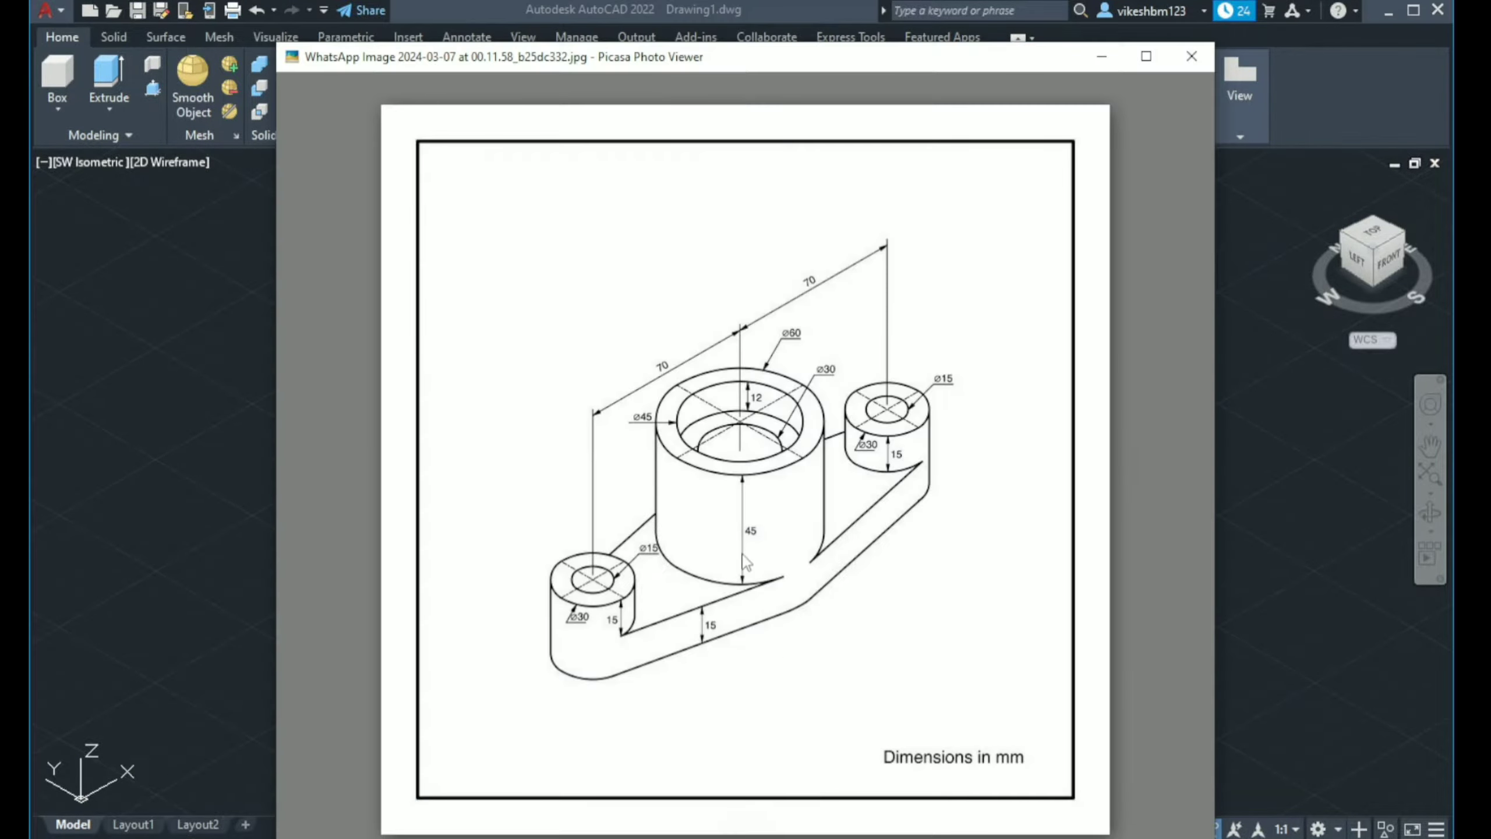
{"action": "key", "text": "alt+Tab"}
Draw a 30 mm diameter circle in the empty space beside the part
{"action": "left_click", "coordinate": [405, 87]}
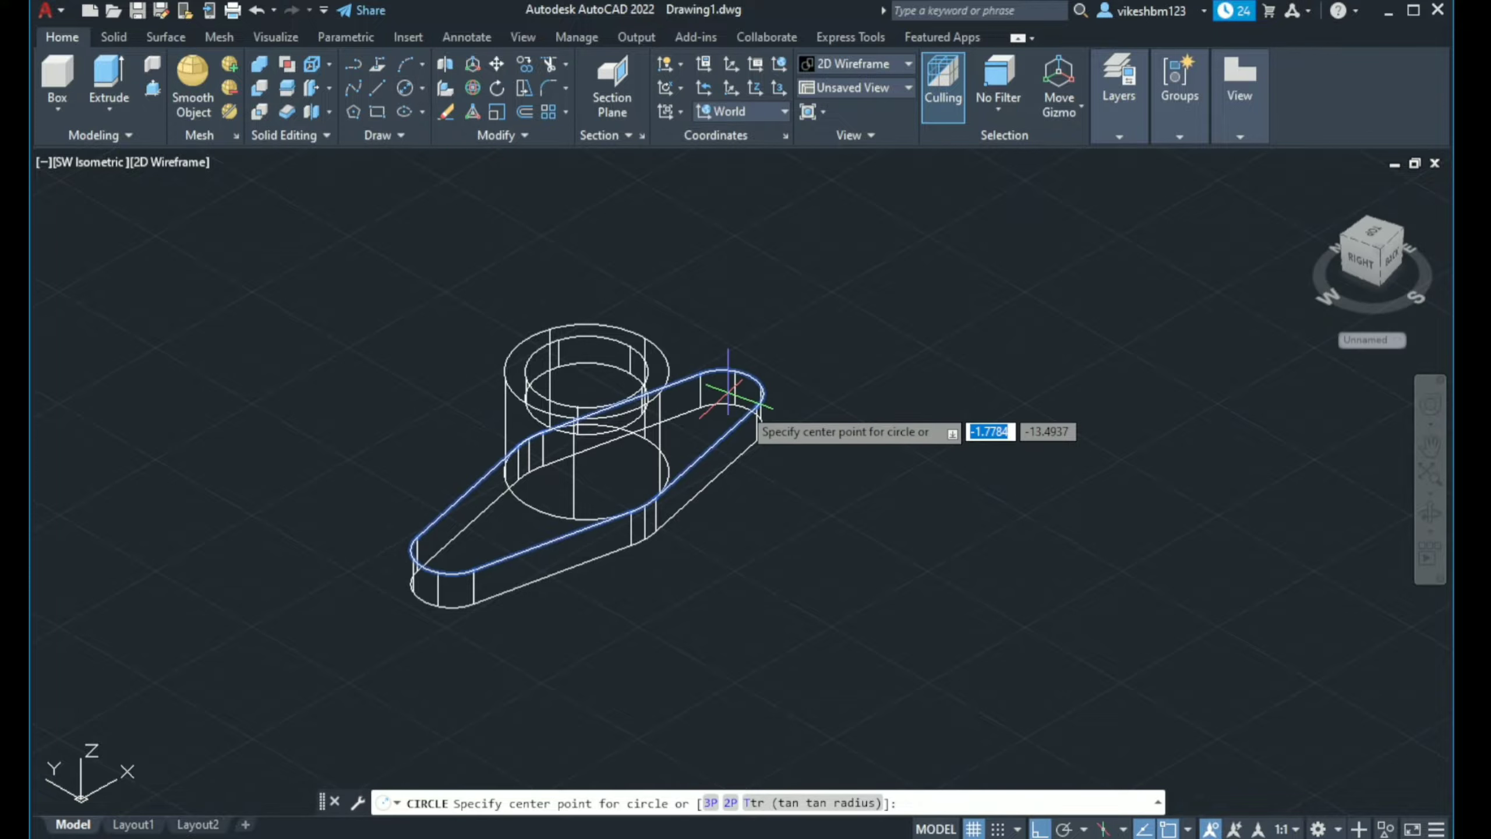
{"action": "left_click", "coordinate": [922, 447]}
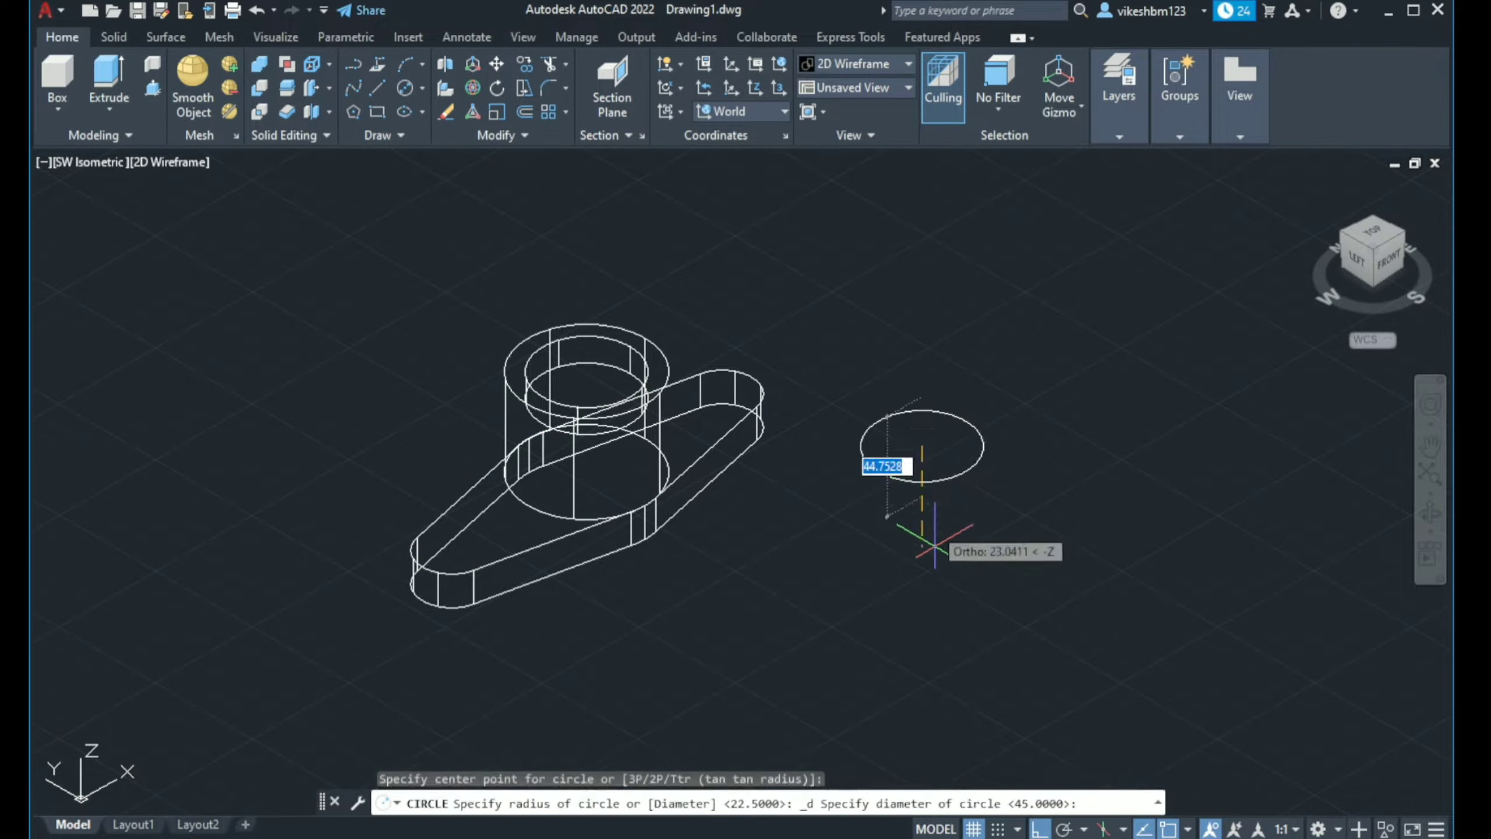
{"action": "type", "text": "30"}
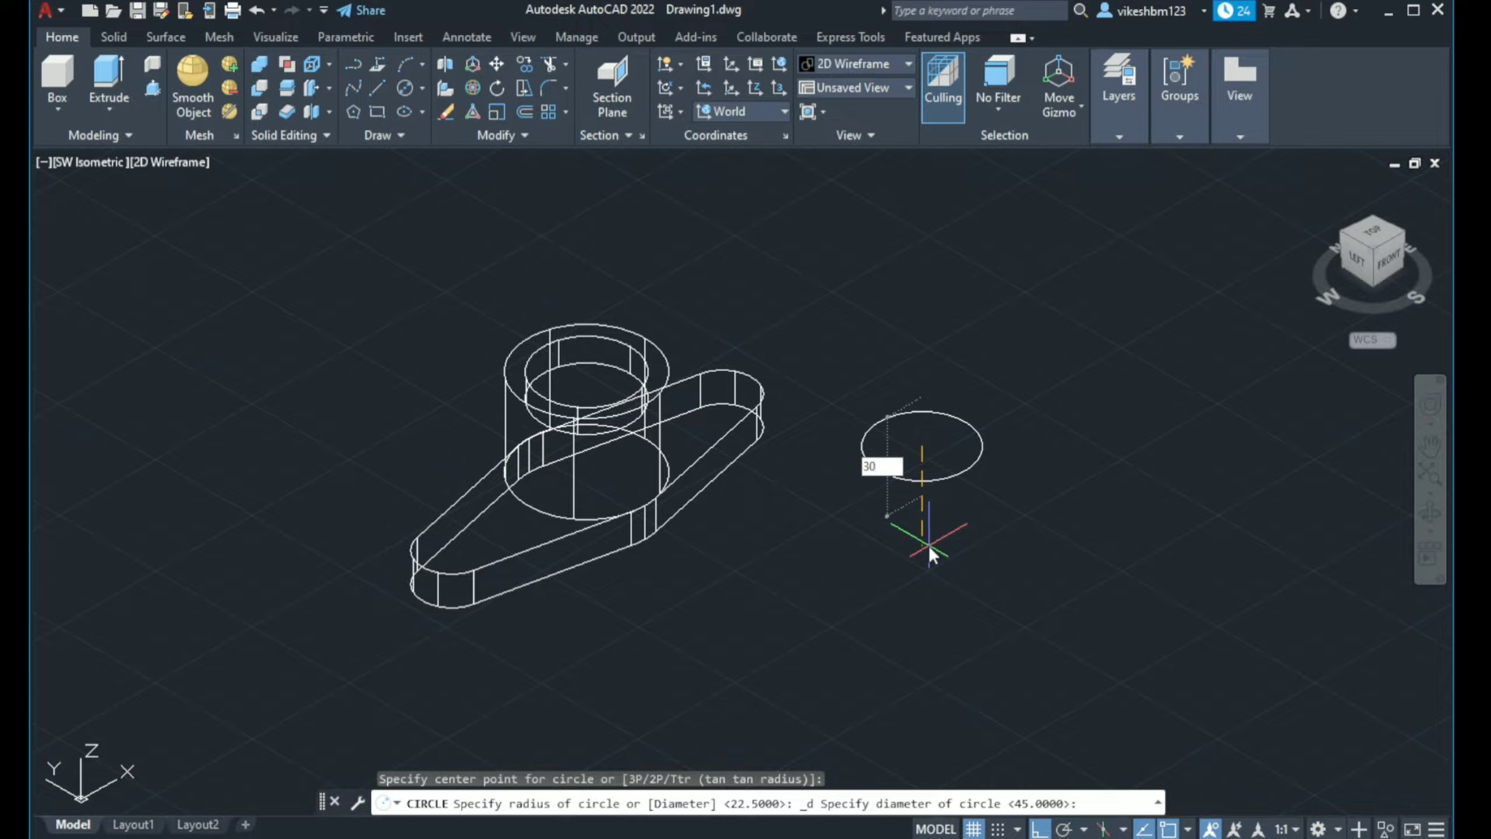
{"action": "key", "text": "Return"}
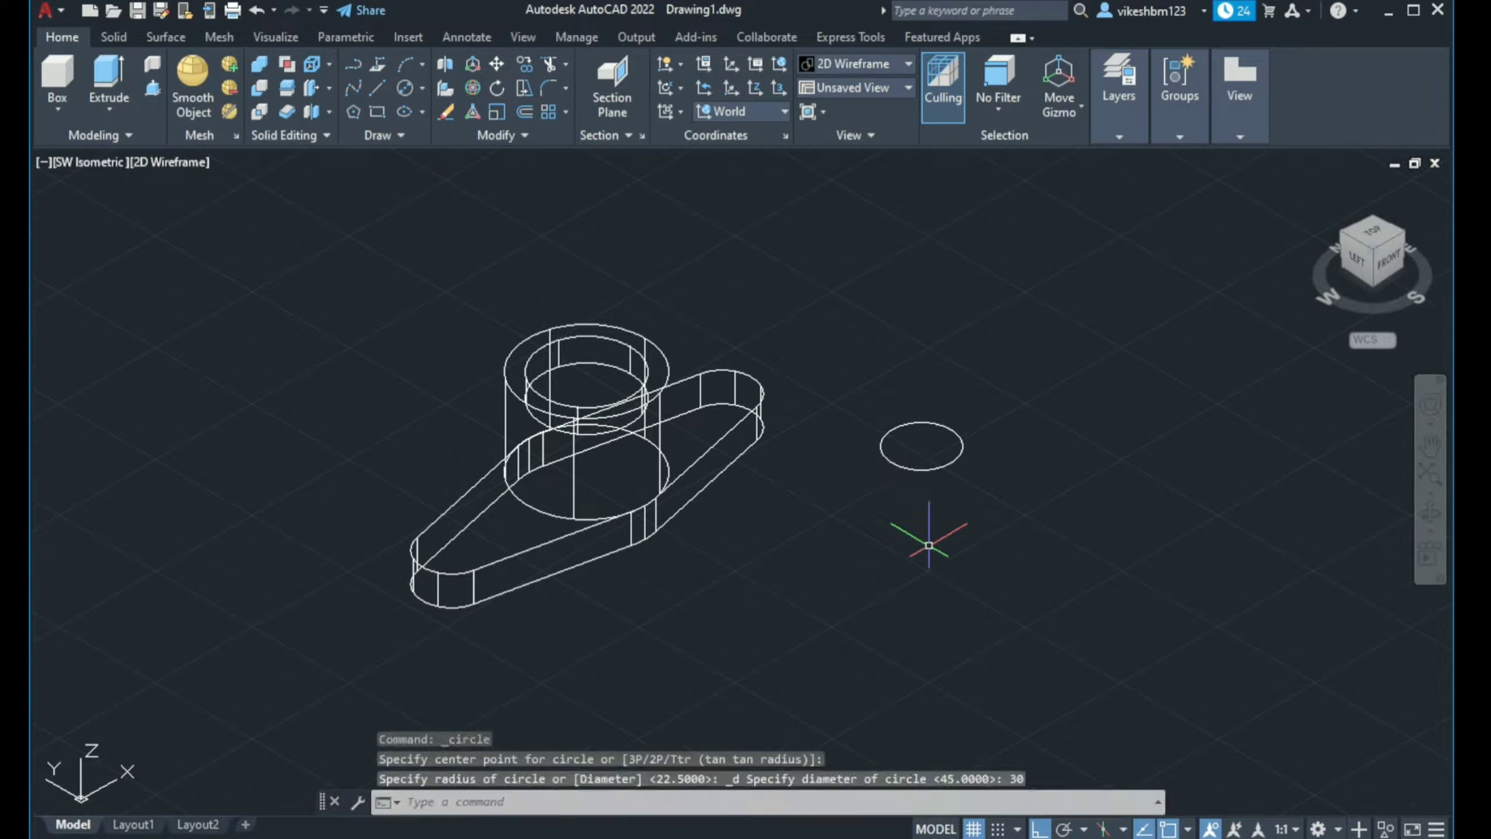
Union the central cylinder with the base plate into one solid
{"action": "left_click", "coordinate": [259, 64]}
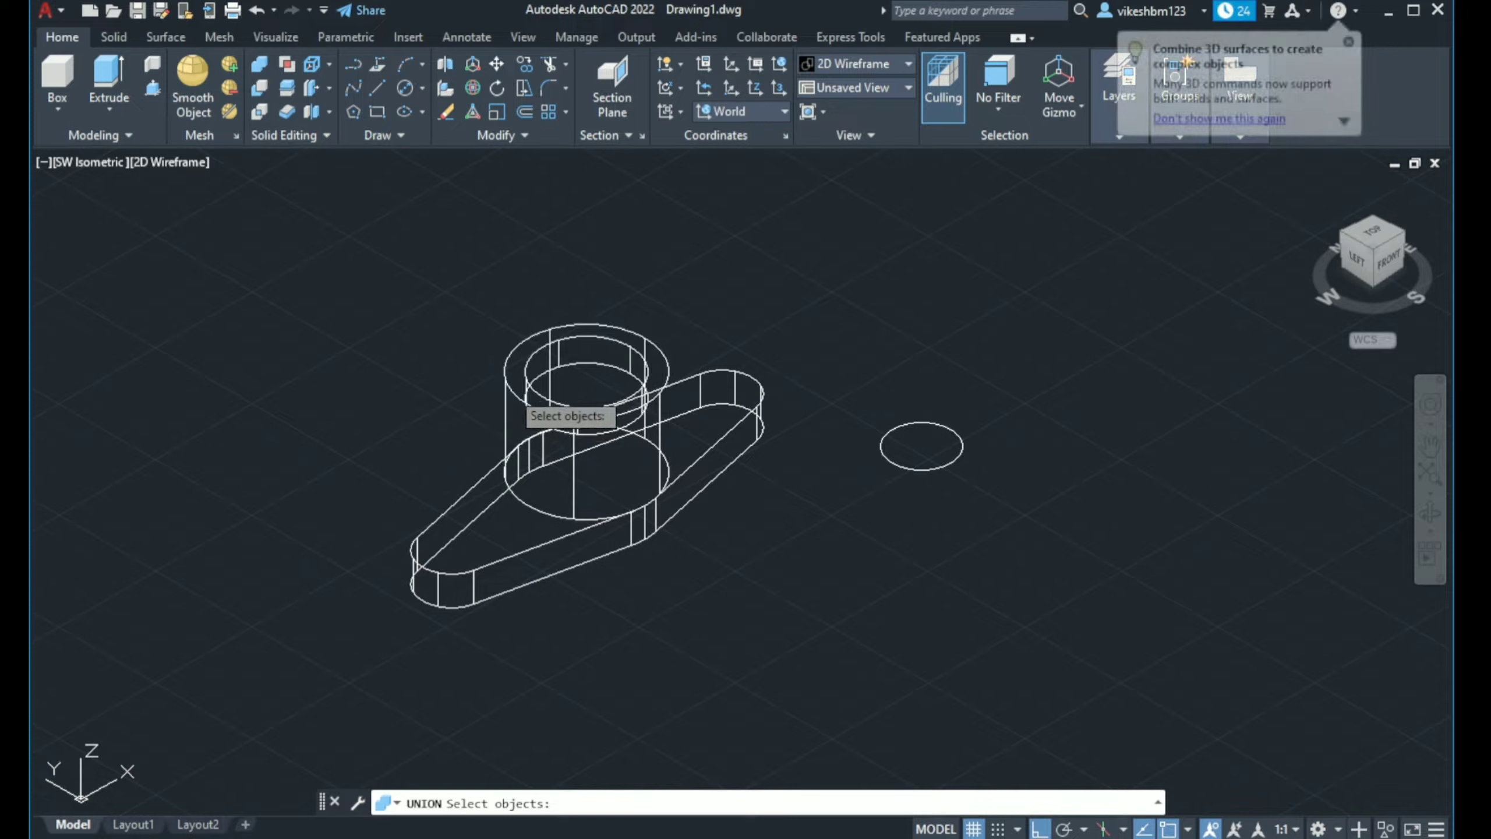
{"action": "left_click", "coordinate": [550, 411]}
{"action": "left_click", "coordinate": [551, 539]}
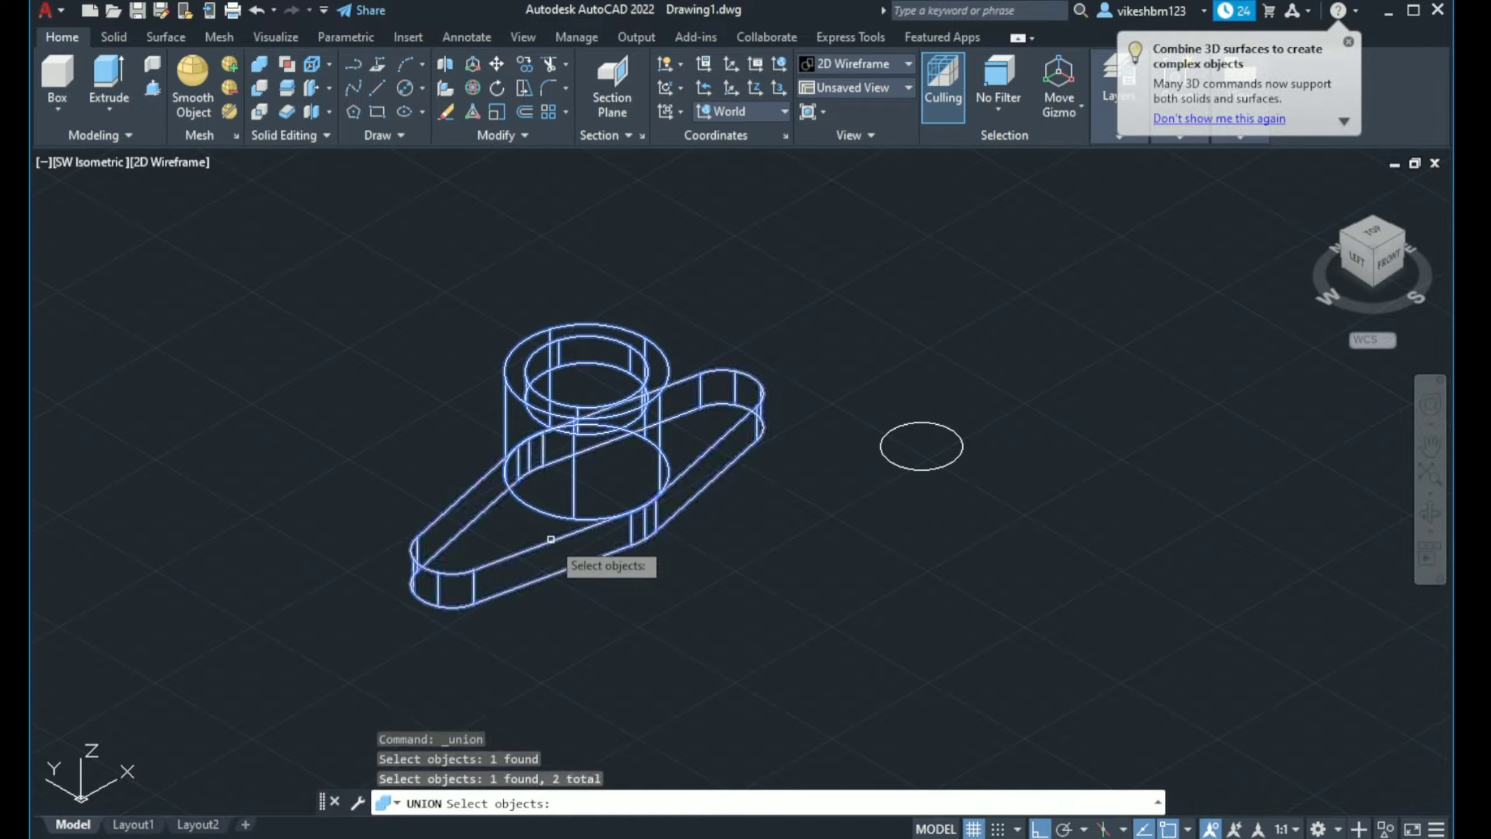
{"action": "key", "text": "Return"}
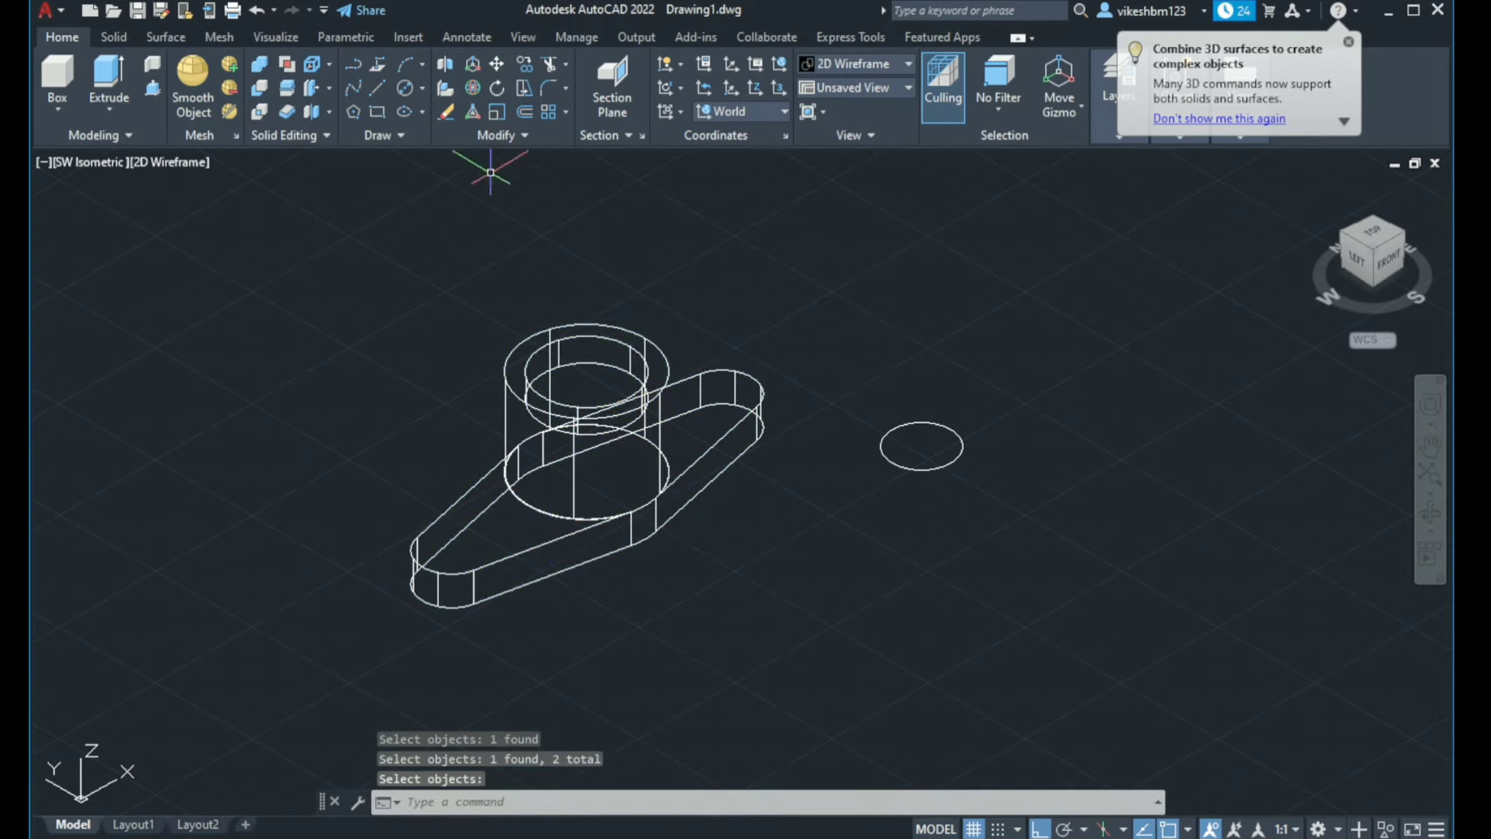
Move the 30 mm circle by its center onto the center of the 45 mm recess's floor
{"action": "left_click", "coordinate": [497, 64]}
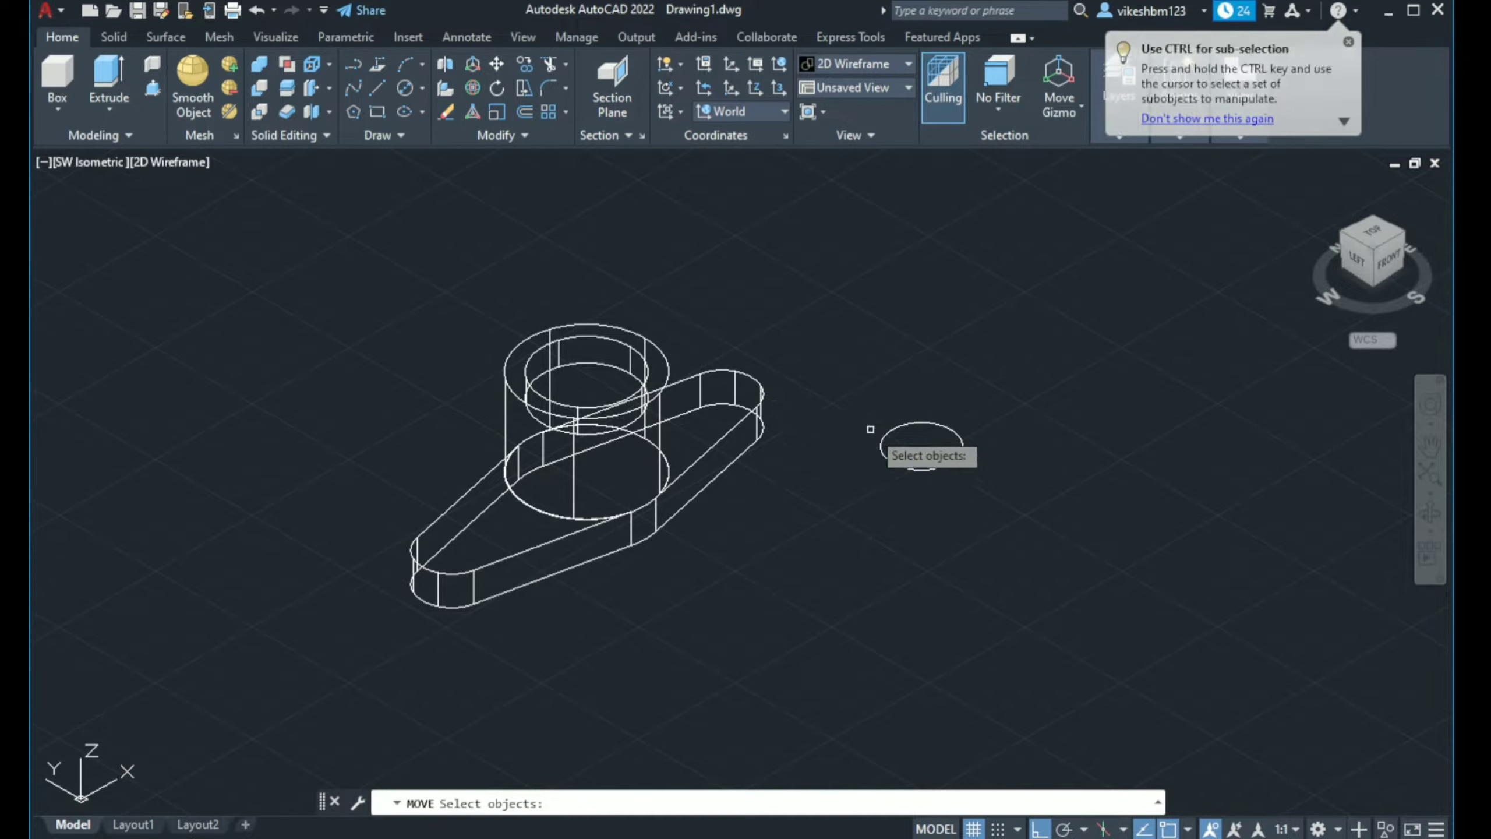
{"action": "left_click", "coordinate": [887, 432]}
{"action": "key", "text": "Return"}
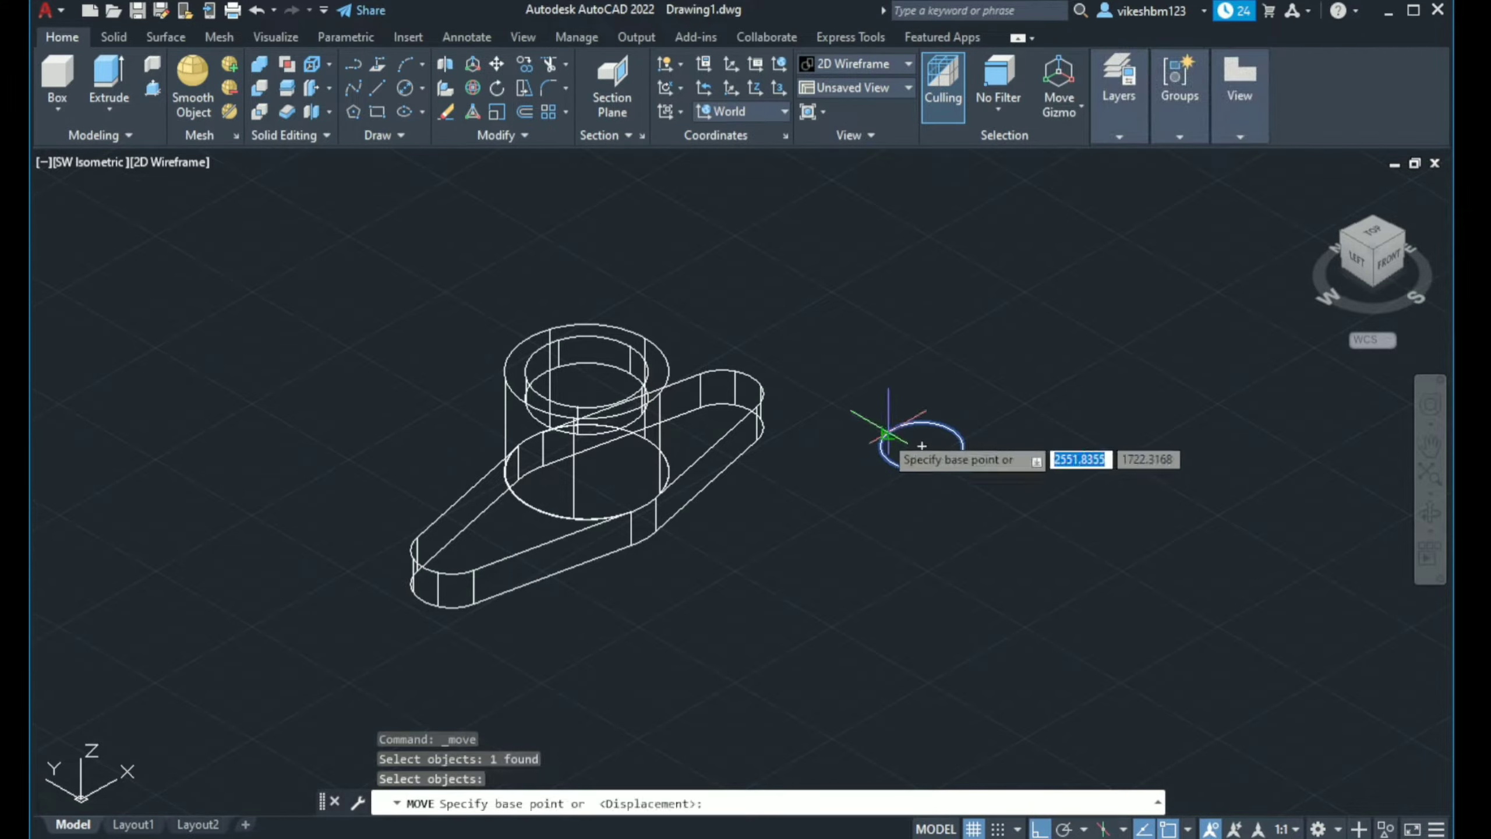
{"action": "left_click", "coordinate": [907, 443]}
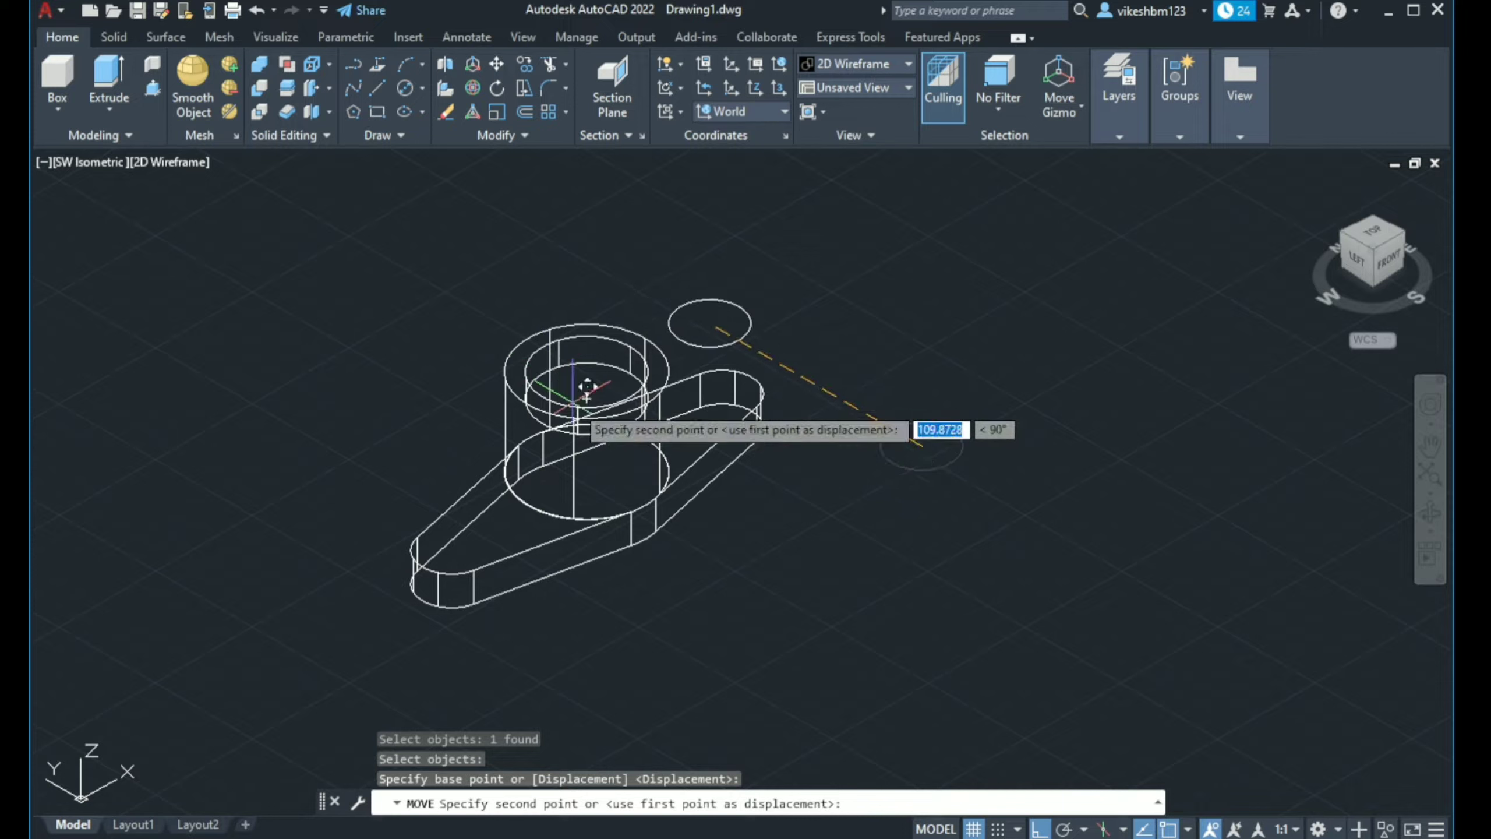
{"action": "scroll", "coordinate": [596, 385], "scroll_direction": "up", "scroll_amount": 5}
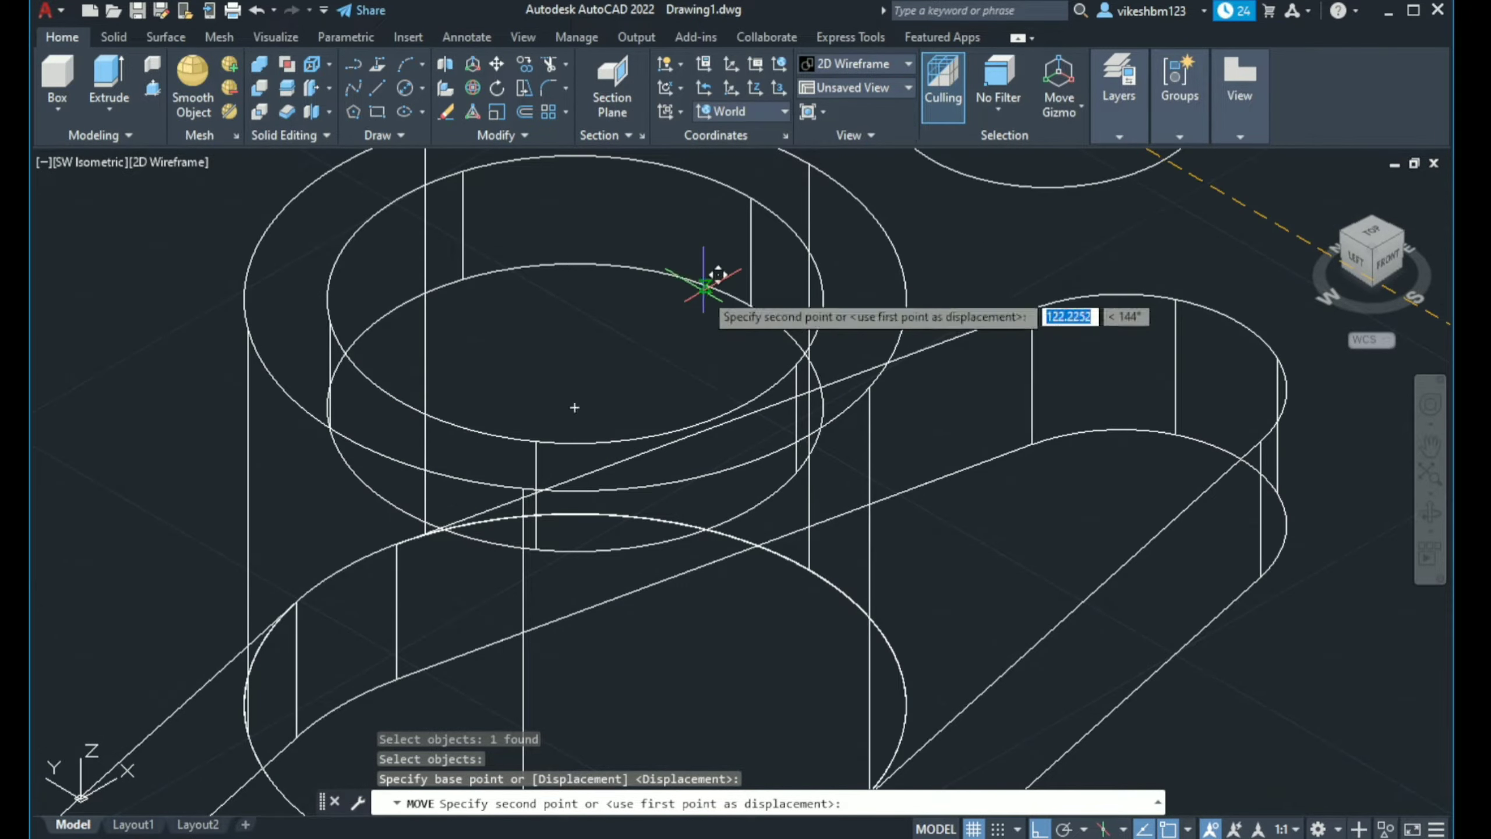
{"action": "left_click", "coordinate": [578, 407]}
Press-pull the 30 mm circle downward through the part to well below the base plate
{"action": "scroll", "coordinate": [578, 407], "scroll_direction": "down", "scroll_amount": 2}
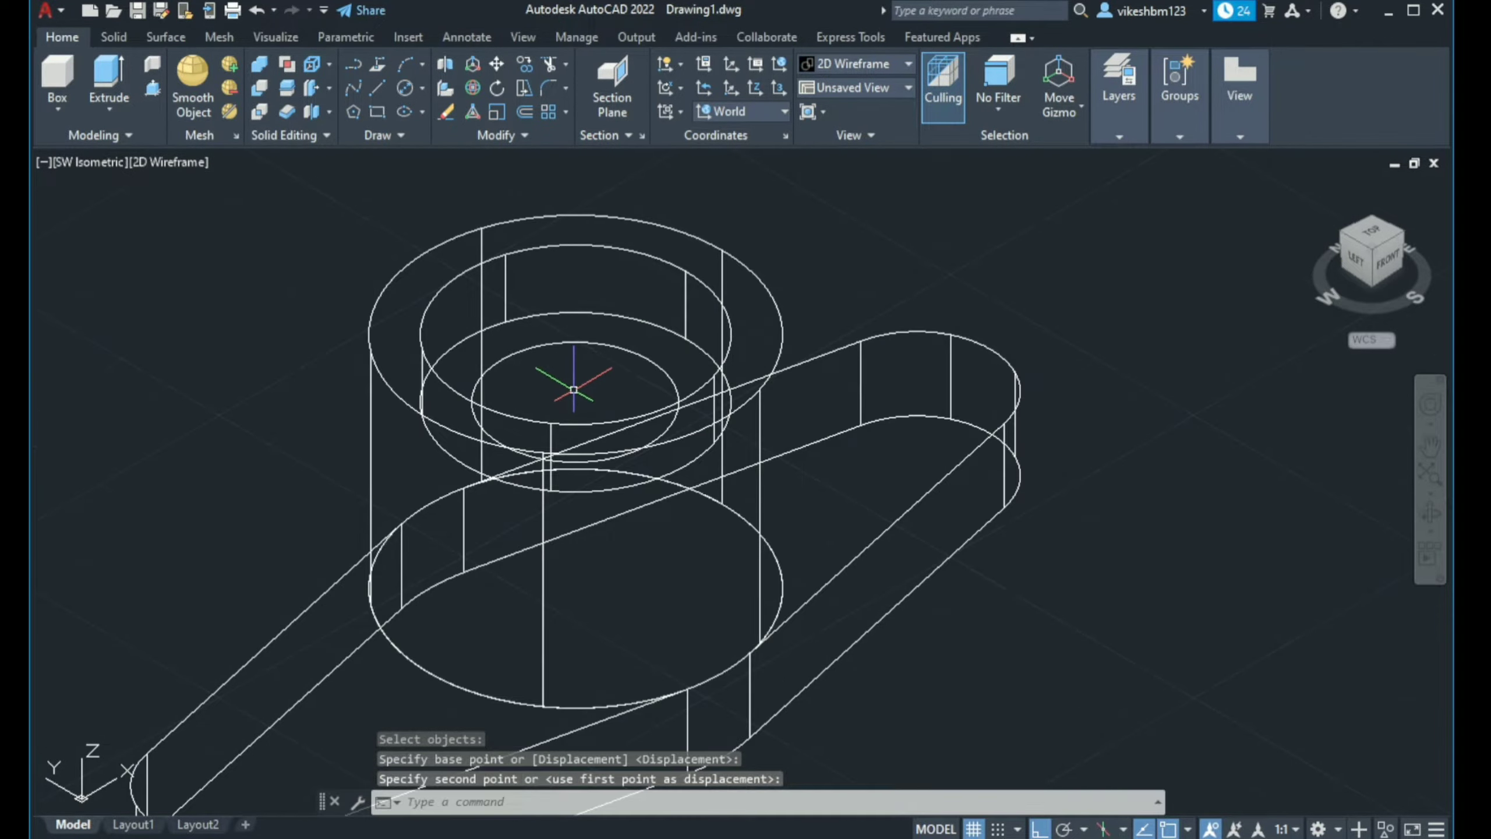
{"action": "scroll", "coordinate": [432, 398], "scroll_direction": "down", "scroll_amount": 4}
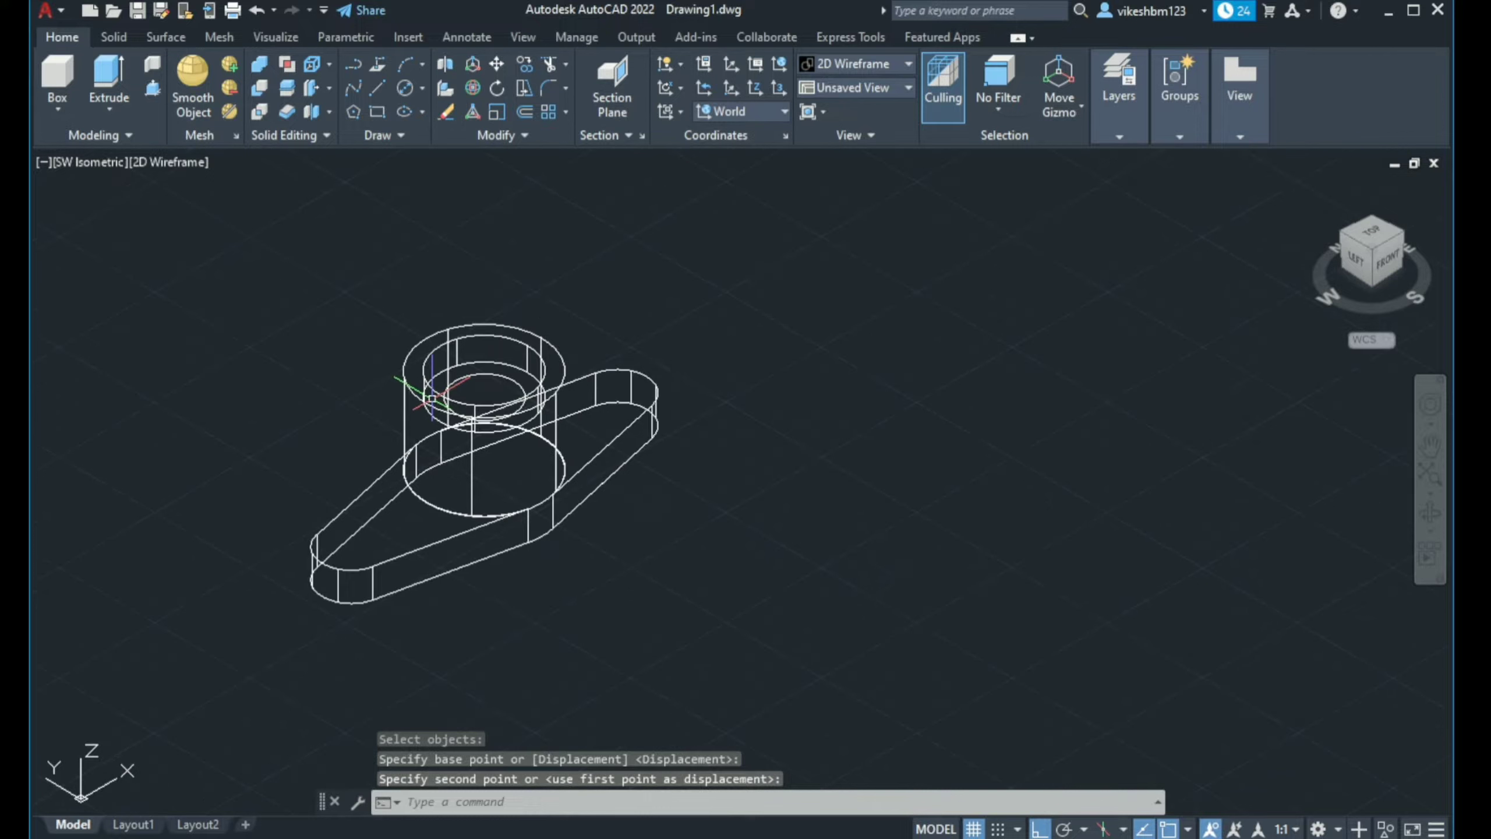
{"action": "left_click", "coordinate": [153, 91]}
{"action": "scroll", "coordinate": [493, 436], "scroll_direction": "up", "scroll_amount": 2}
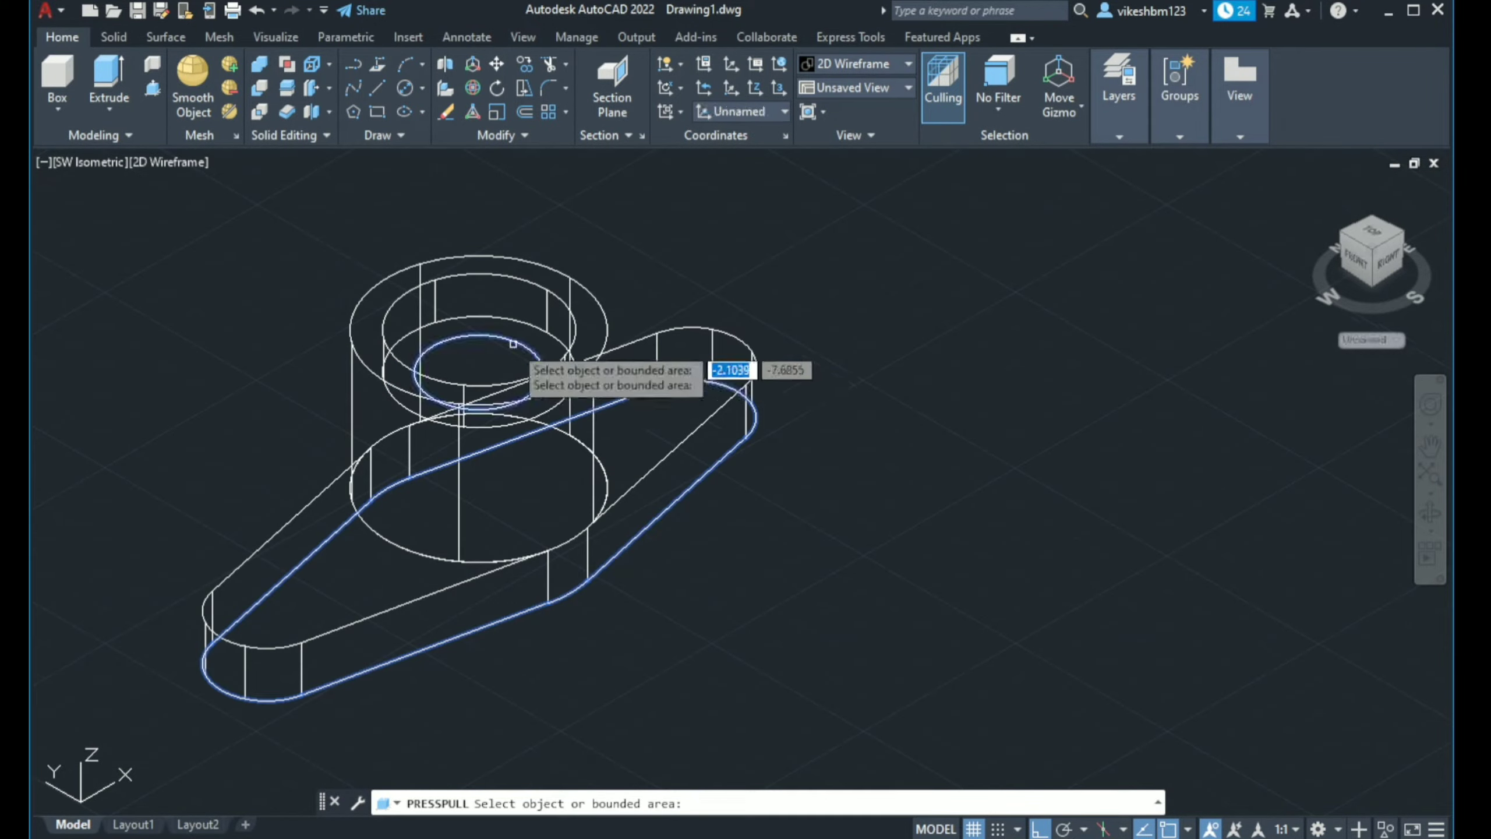
{"action": "scroll", "coordinate": [1033, 508], "scroll_direction": "down", "scroll_amount": 2}
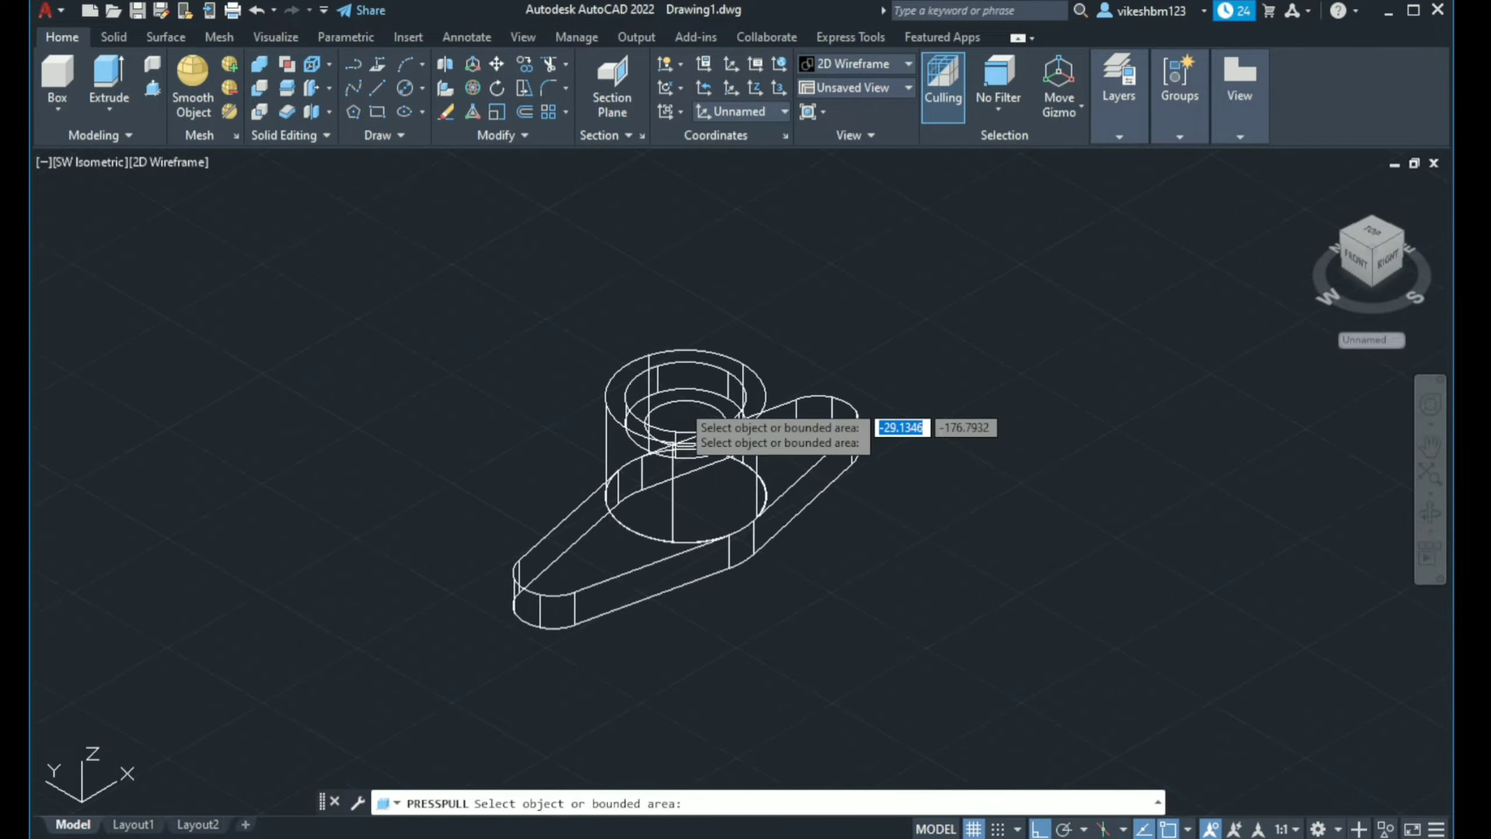
{"action": "left_click", "coordinate": [680, 402]}
{"action": "left_click", "coordinate": [755, 660]}
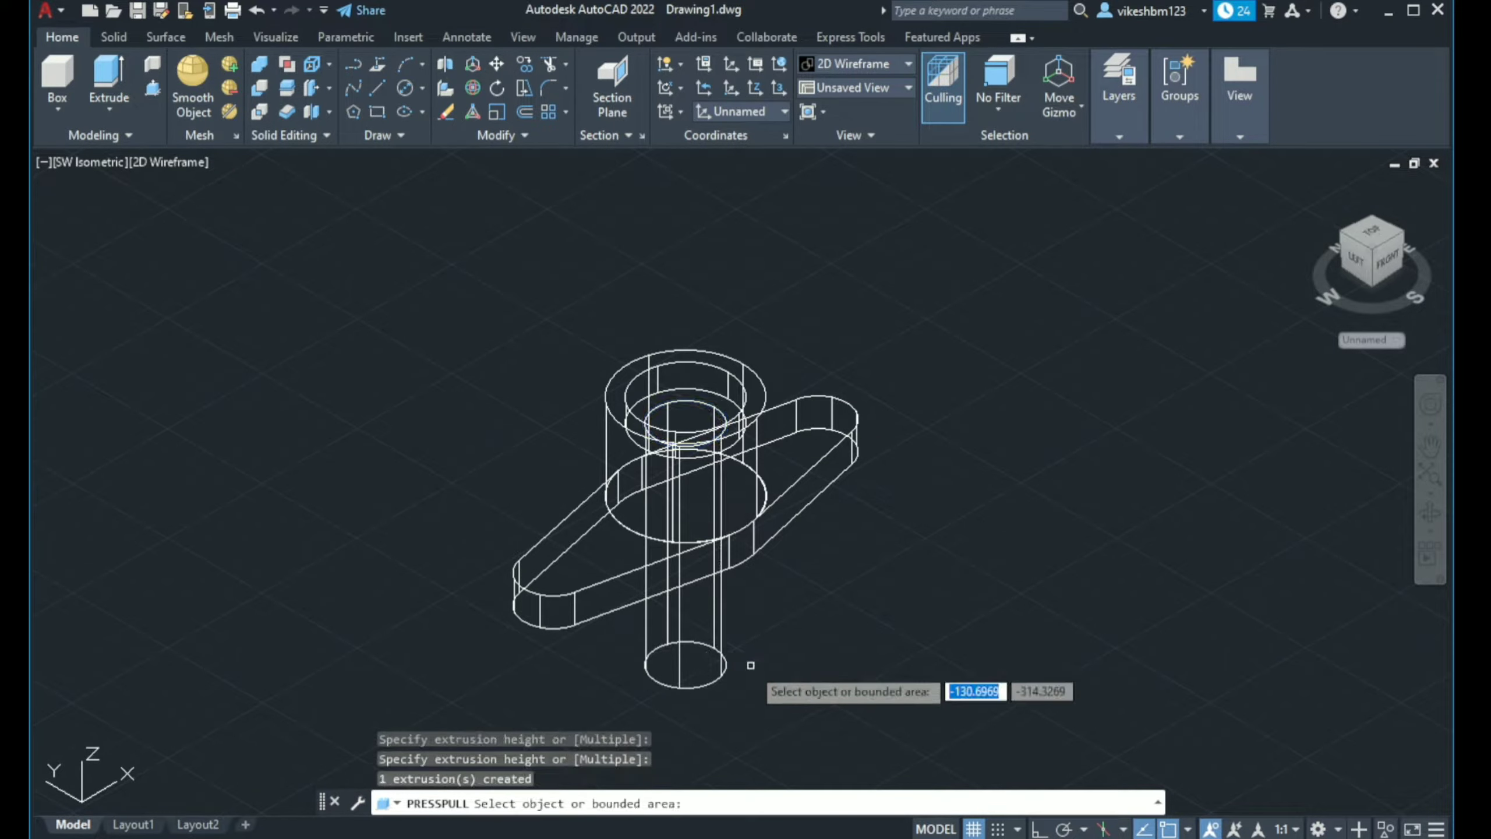
{"action": "key", "text": "Return"}
Subtract the 30 mm diameter extrusion from the united bracket body to cut the central through bore
{"action": "middle_click_drag", "start_coordinate": [783, 609], "coordinate": [732, 537]}
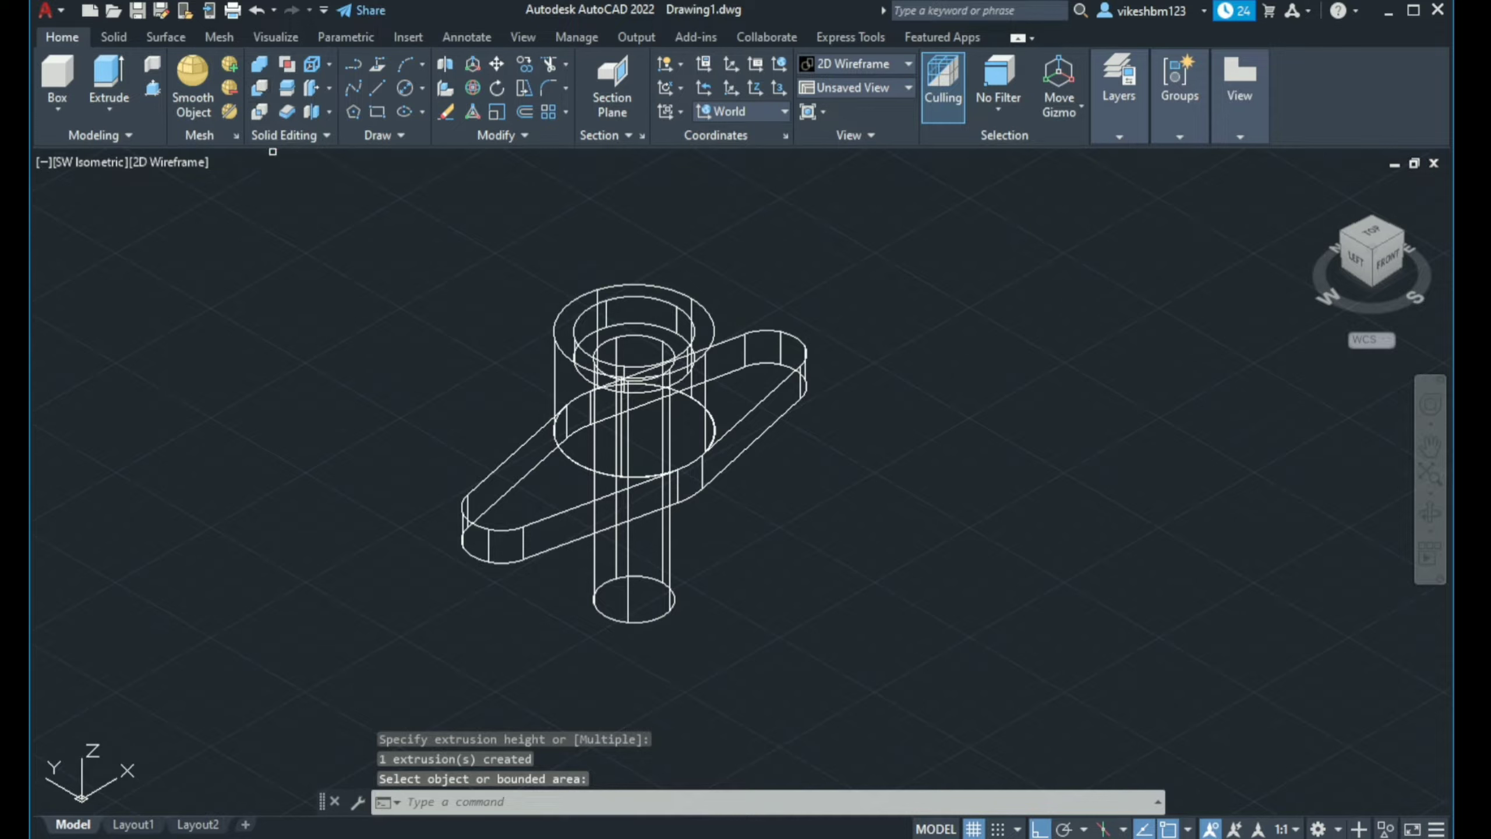
{"action": "left_click", "coordinate": [259, 88]}
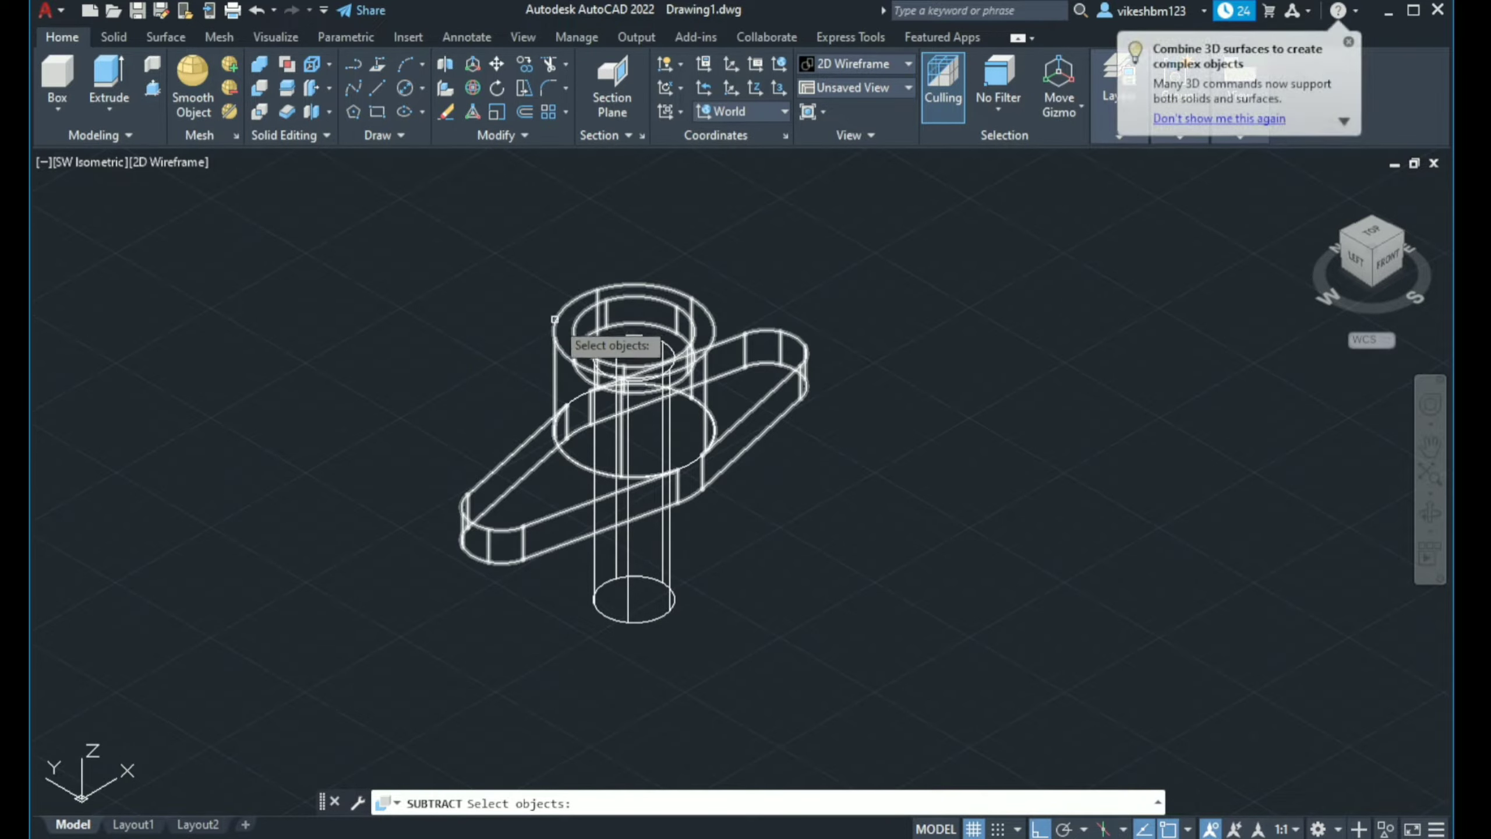
{"action": "left_click", "coordinate": [554, 319]}
{"action": "key", "text": "Return"}
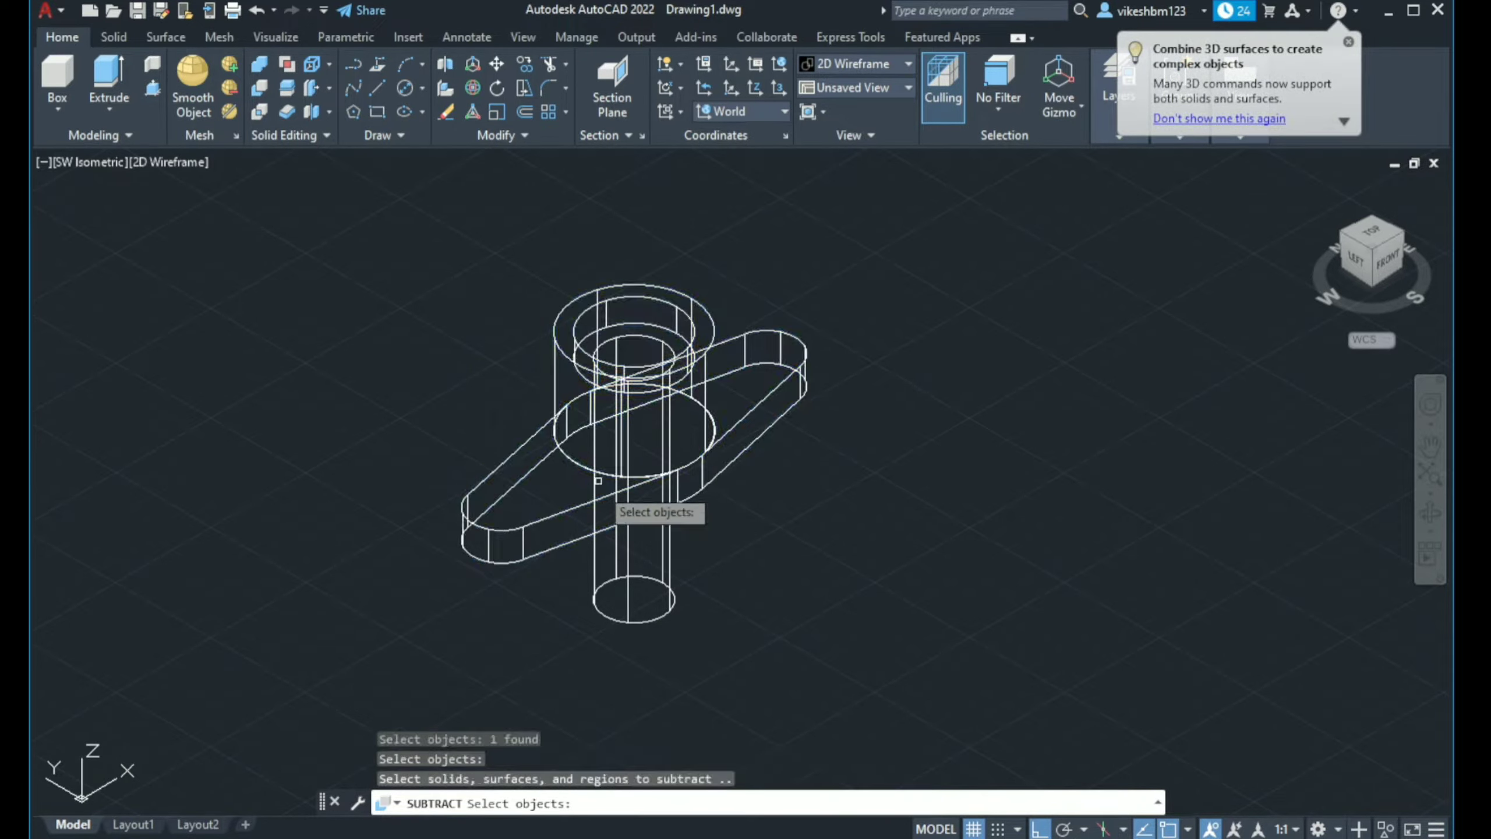
{"action": "left_click", "coordinate": [664, 573]}
{"action": "key", "text": "Return"}
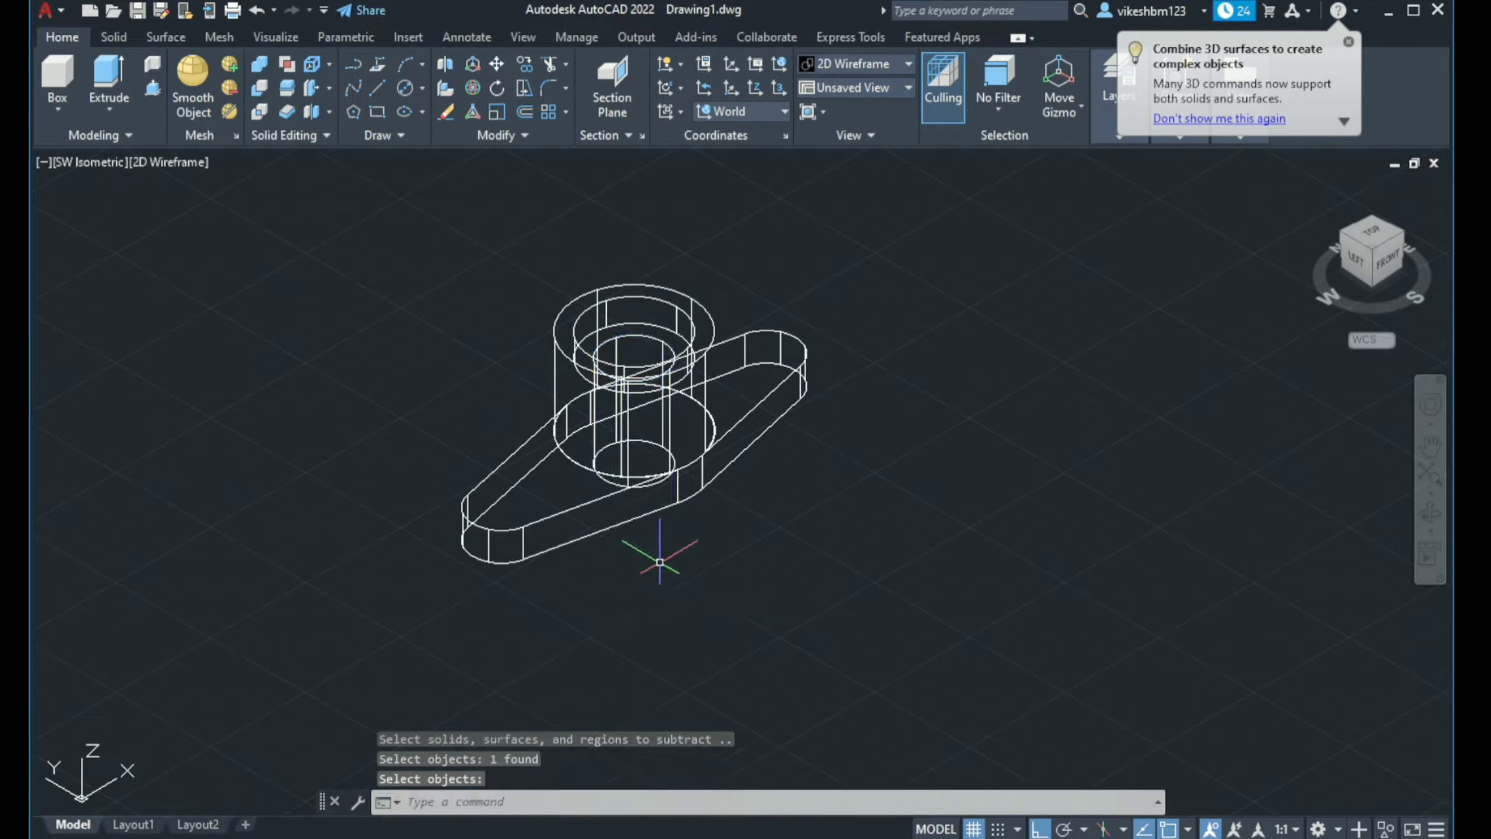
Switch to the Realistic visual style and orbit the bracket toward its front to inspect the stepped bore
{"action": "left_click", "coordinate": [174, 164]}
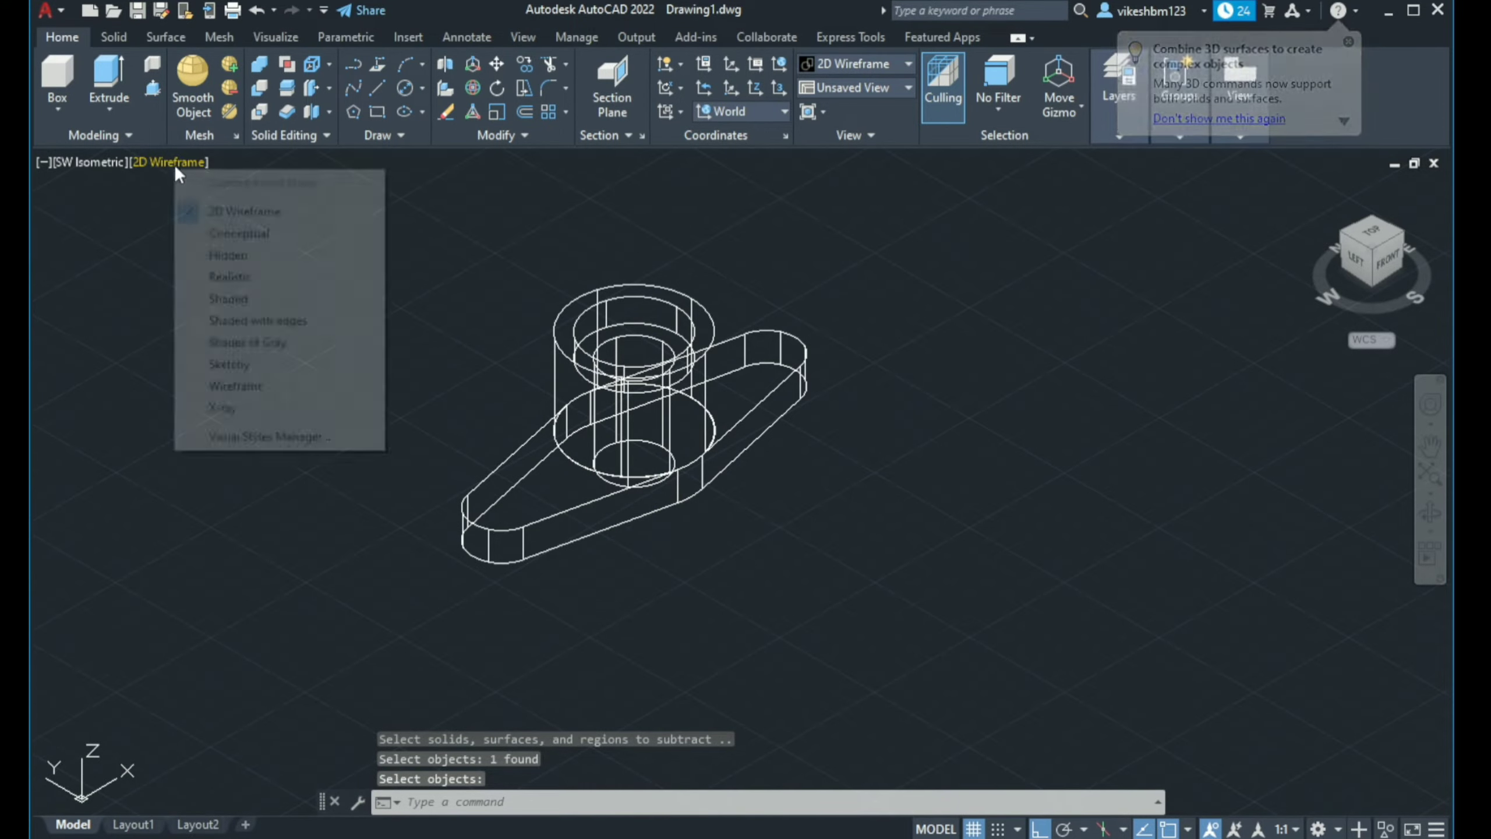
{"action": "left_click", "coordinate": [247, 269]}
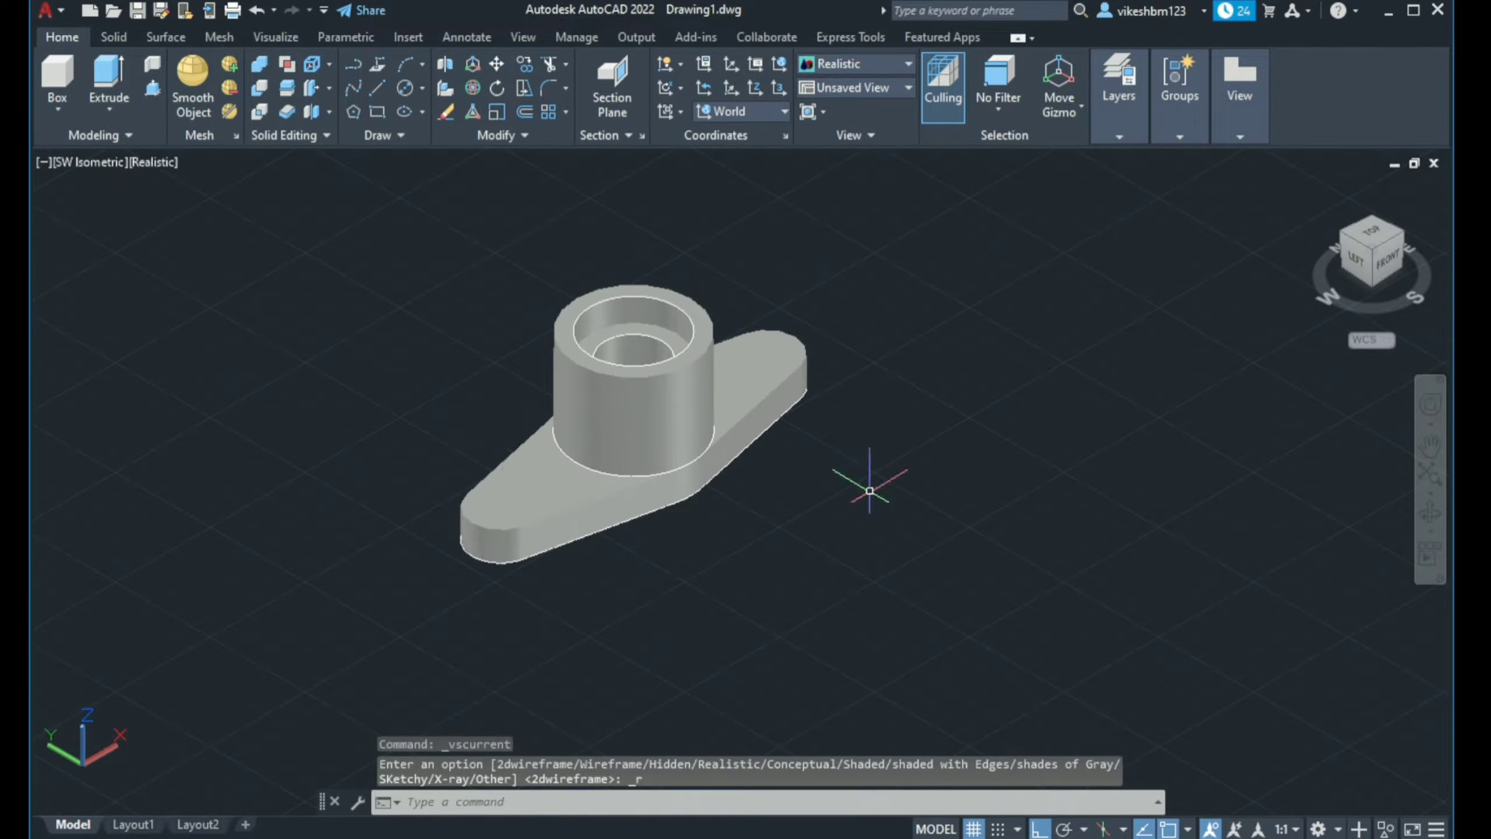
{"action": "left_click", "coordinate": [1431, 512]}
{"action": "left_click_drag", "start_coordinate": [838, 503], "coordinate": [769, 583]}
{"action": "key", "text": "Escape"}
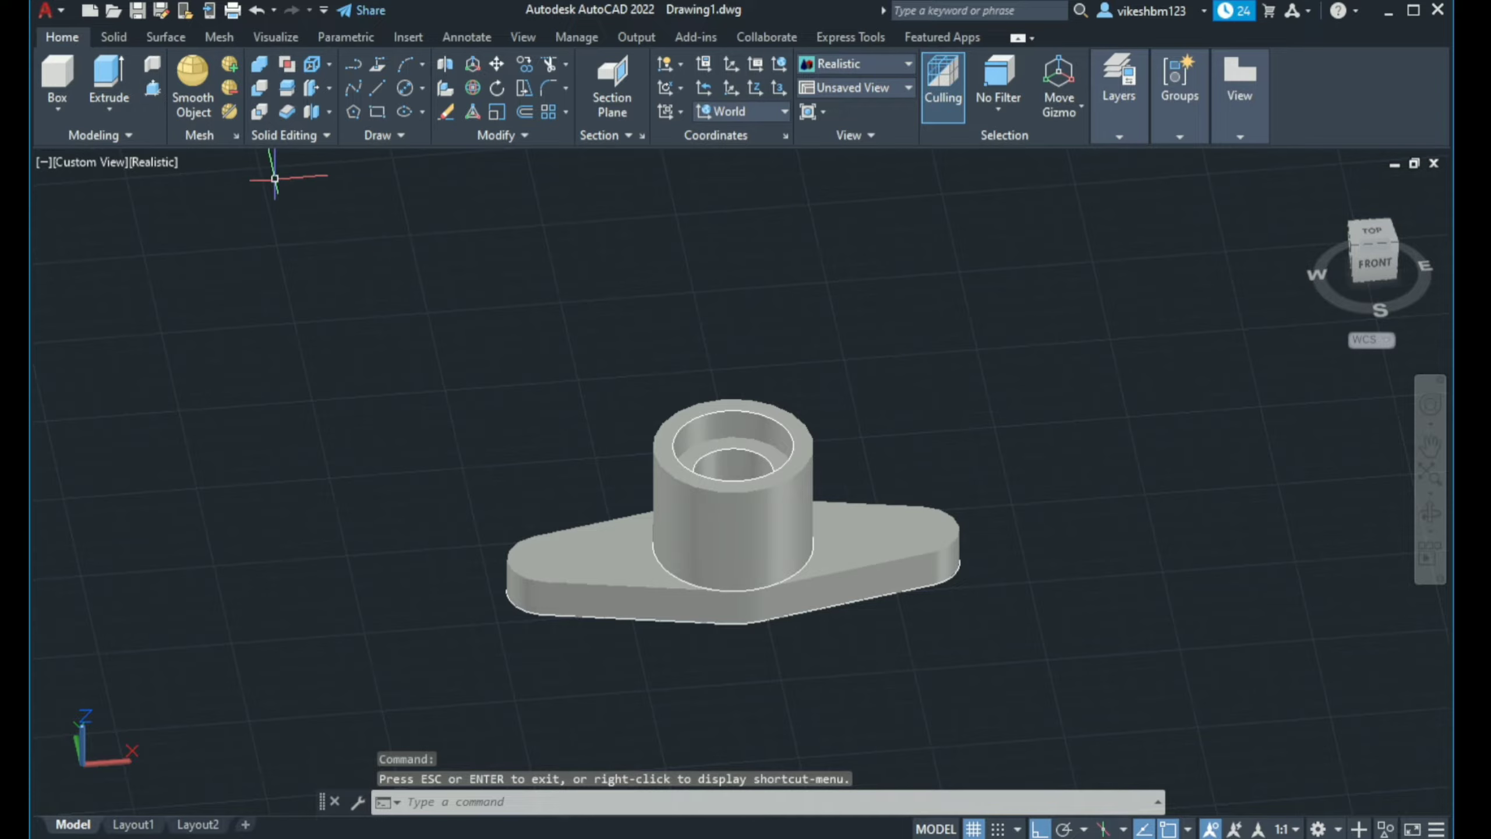
Orient the model to the Back view and from there to SW Isometric, and turn off the grid display
{"action": "left_click", "coordinate": [72, 162]}
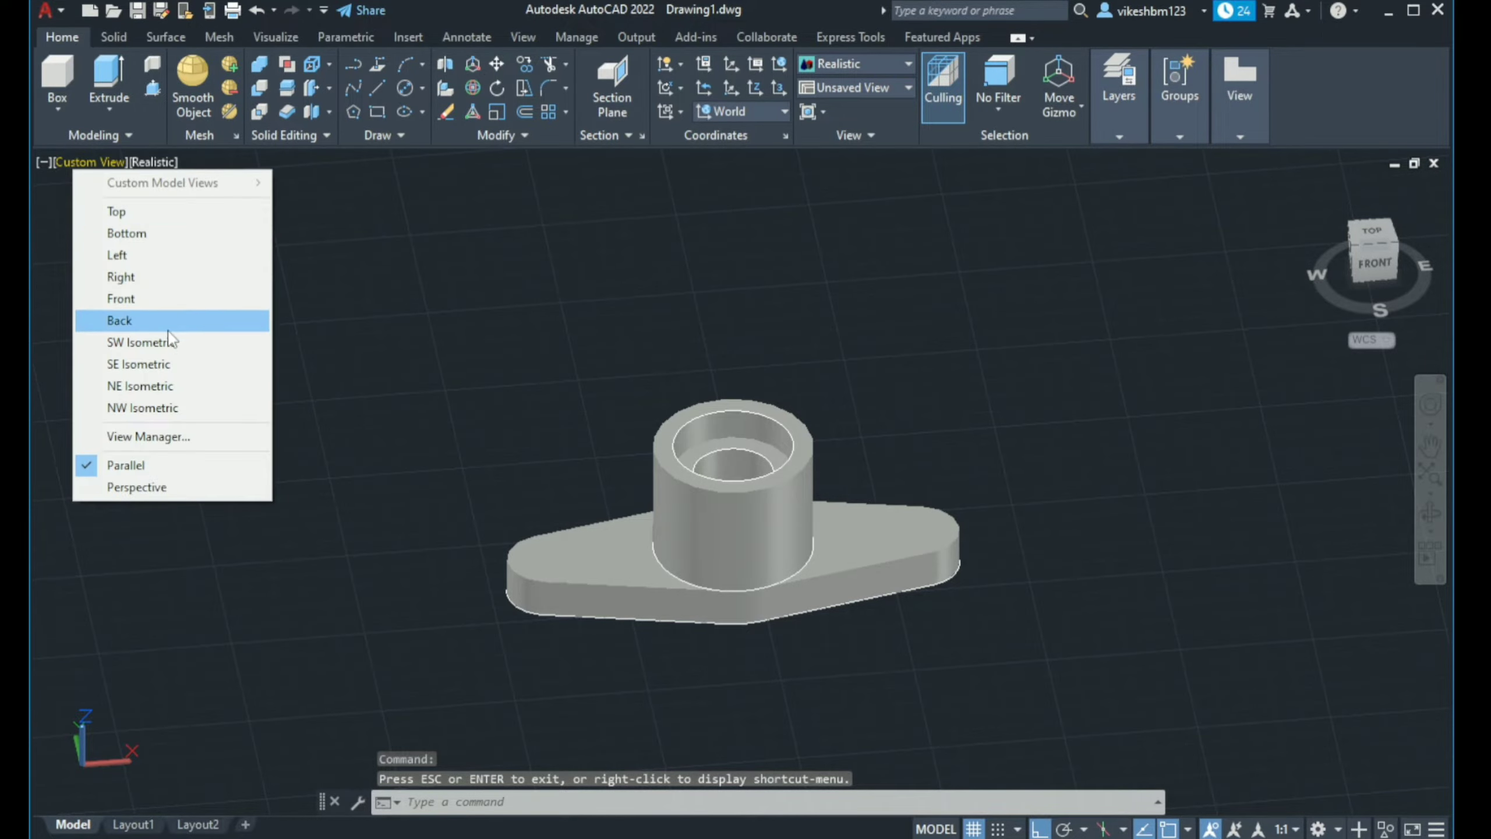
{"action": "left_click", "coordinate": [94, 322]}
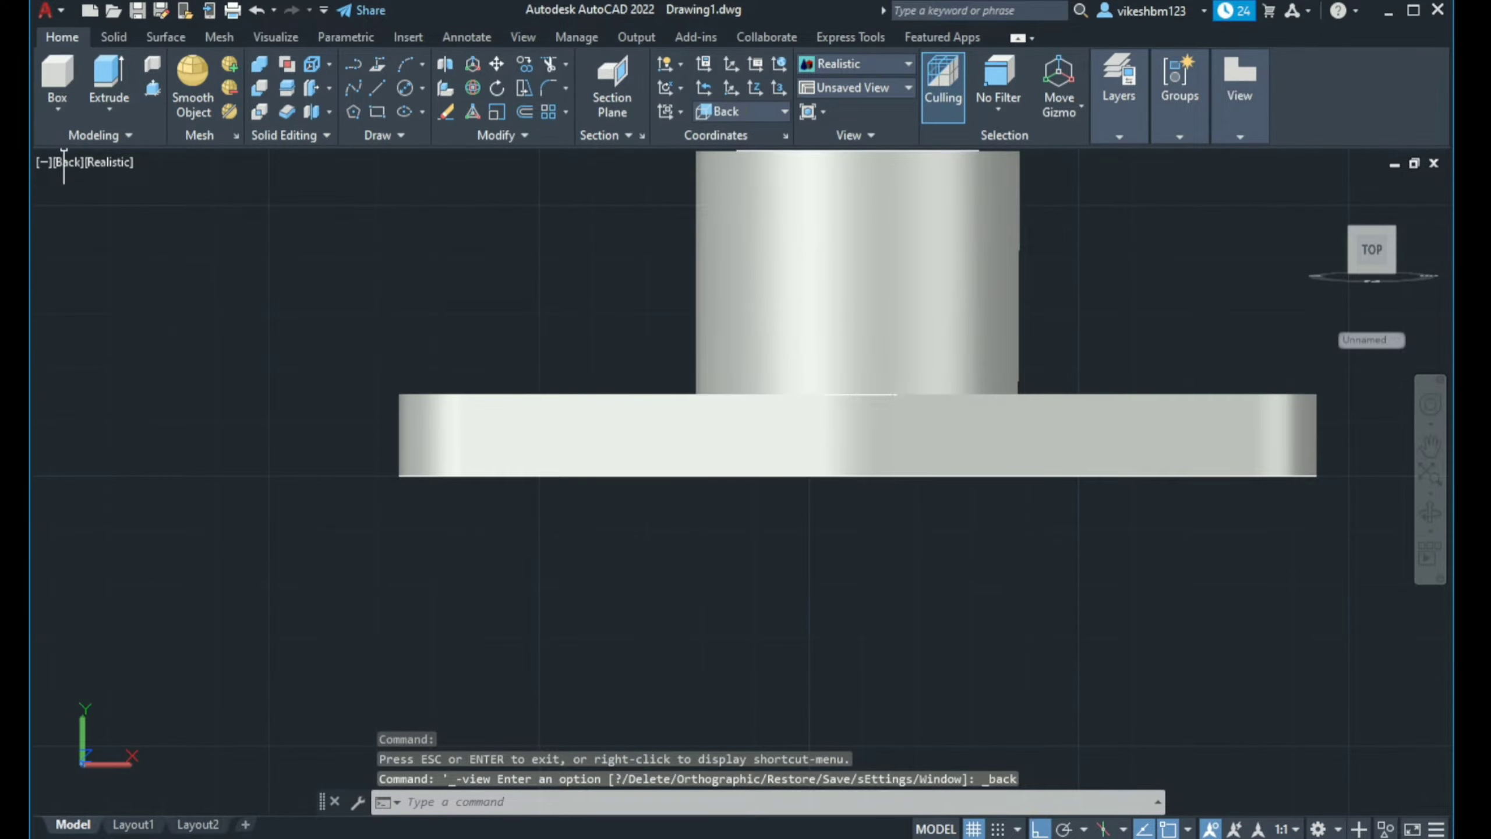
{"action": "left_click", "coordinate": [65, 164]}
{"action": "left_click", "coordinate": [179, 341]}
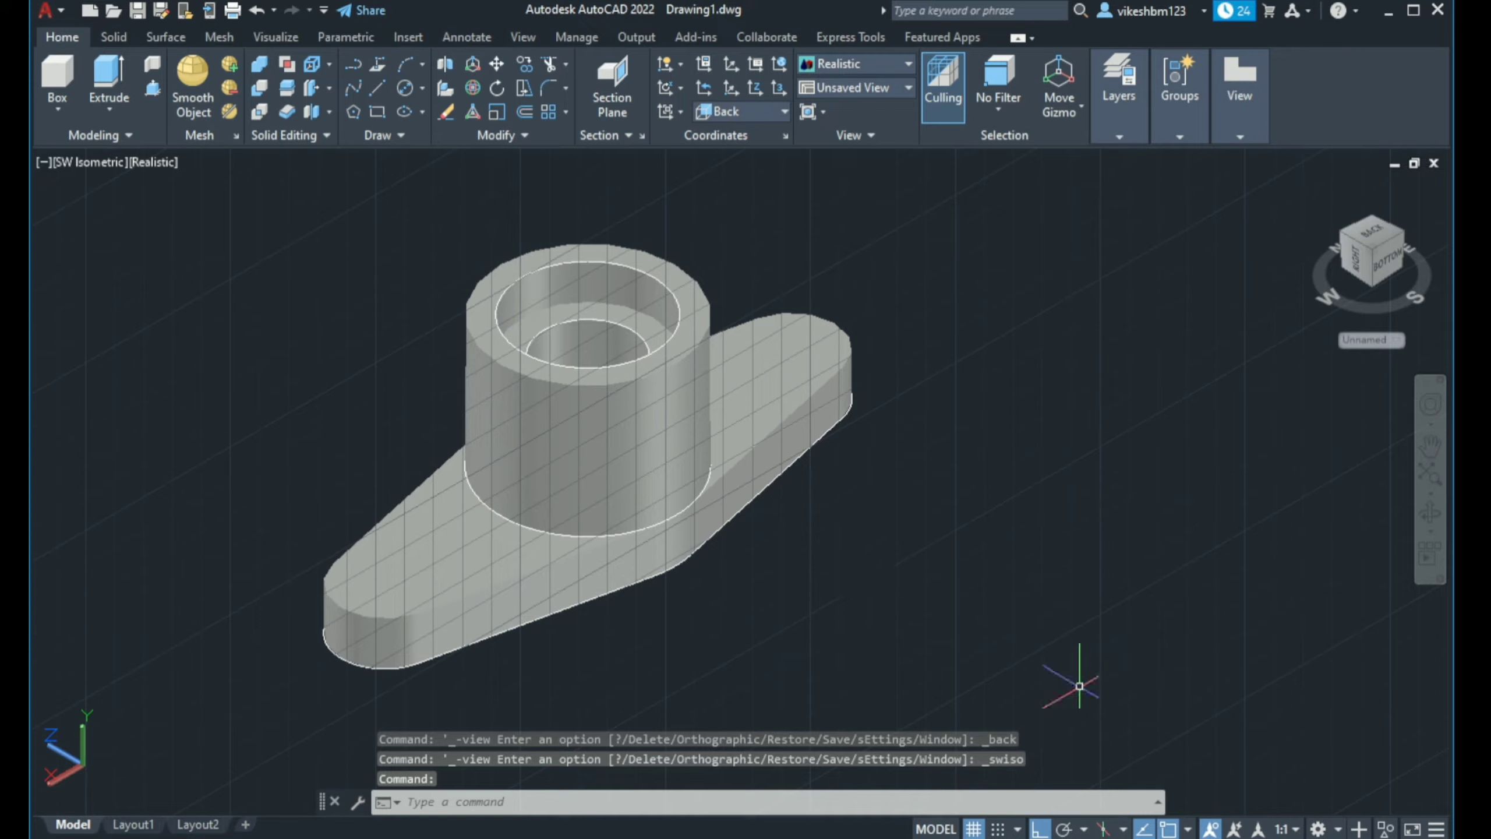
{"action": "left_click", "coordinate": [975, 829]}
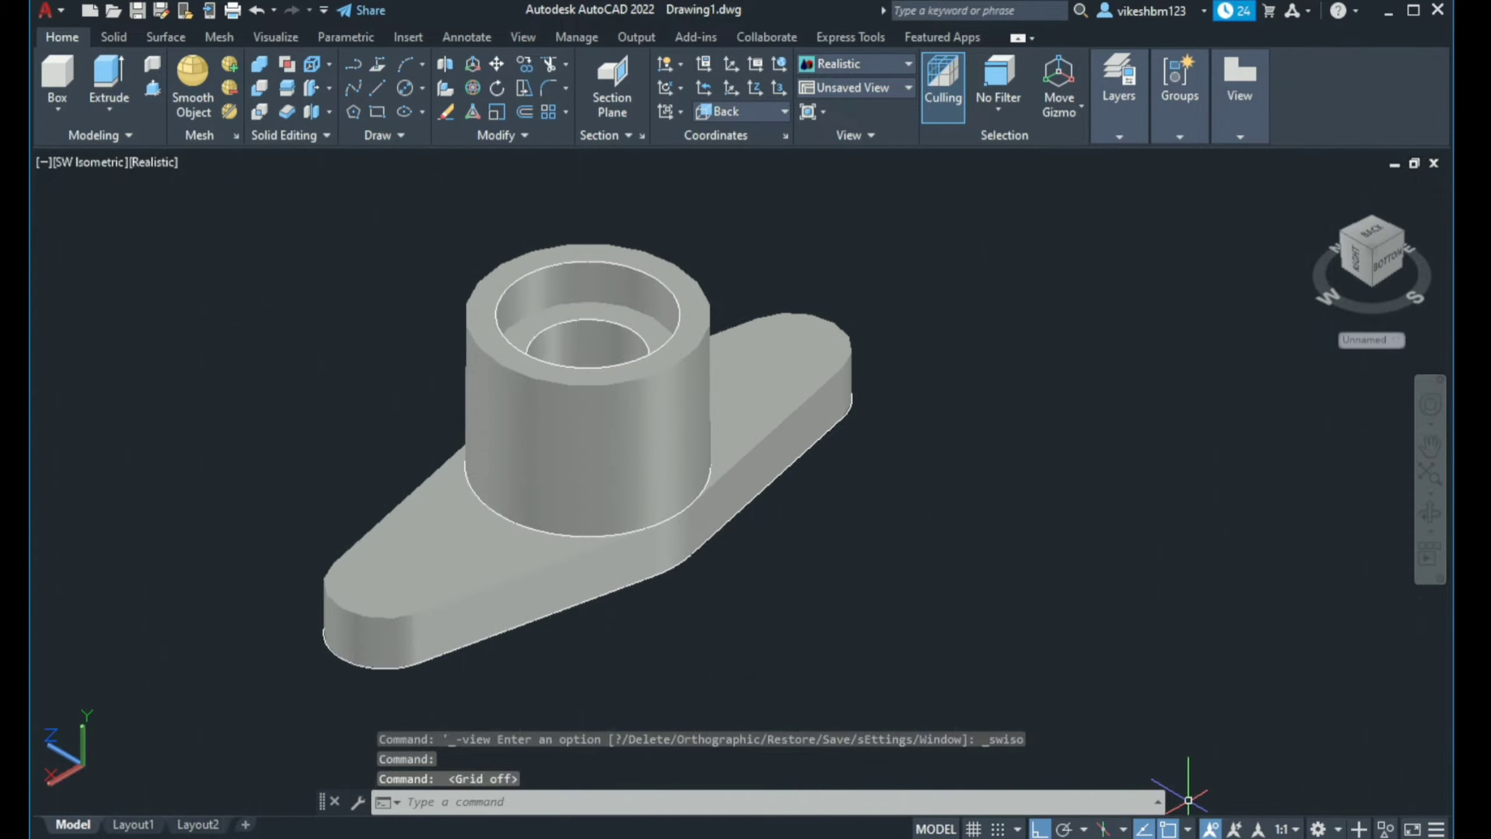
{"action": "middle_click_drag", "start_coordinate": [889, 419], "coordinate": [874, 447]}
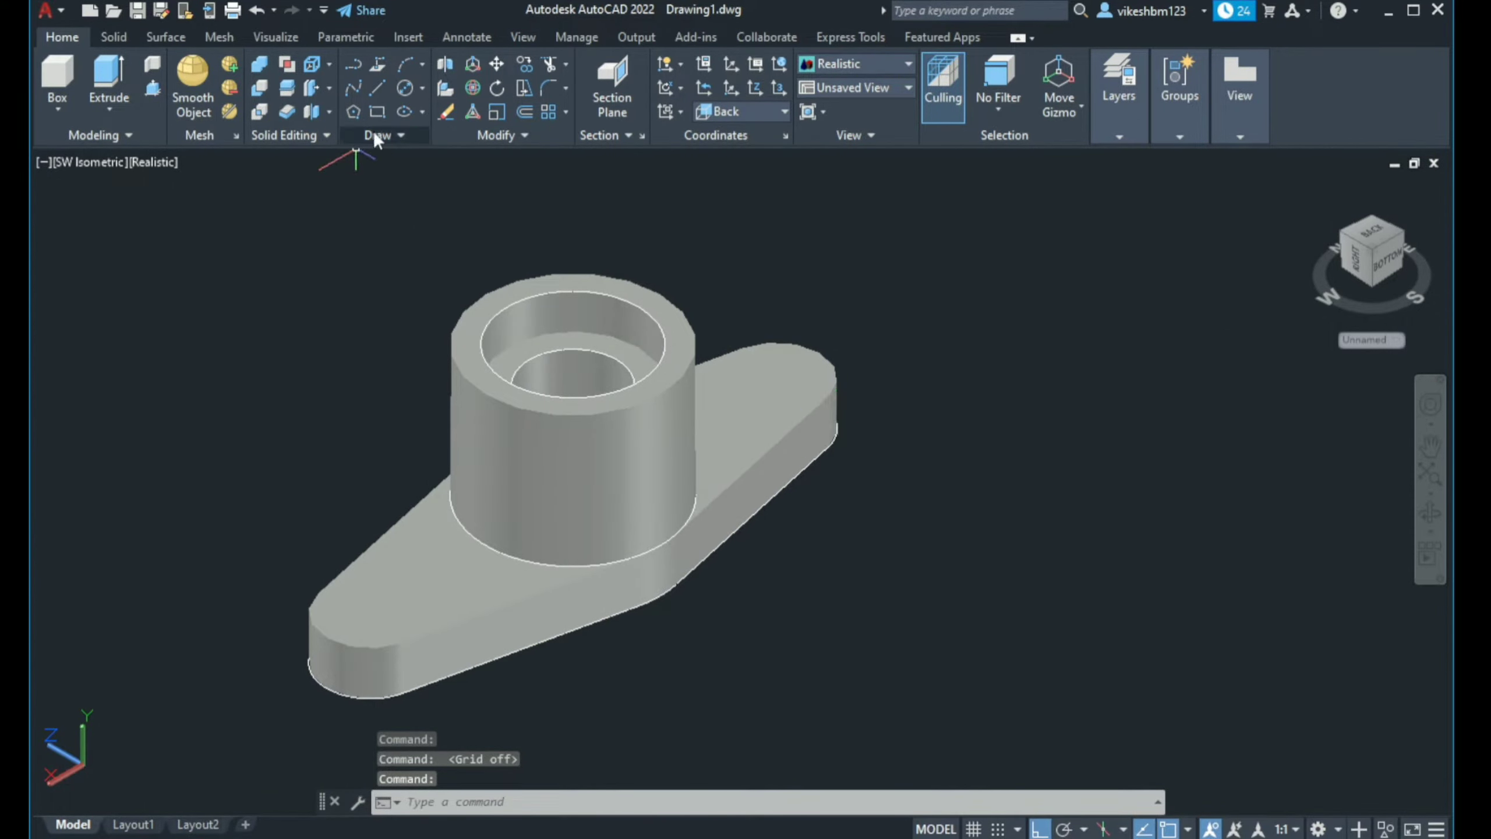
{"action": "left_click", "coordinate": [404, 88]}
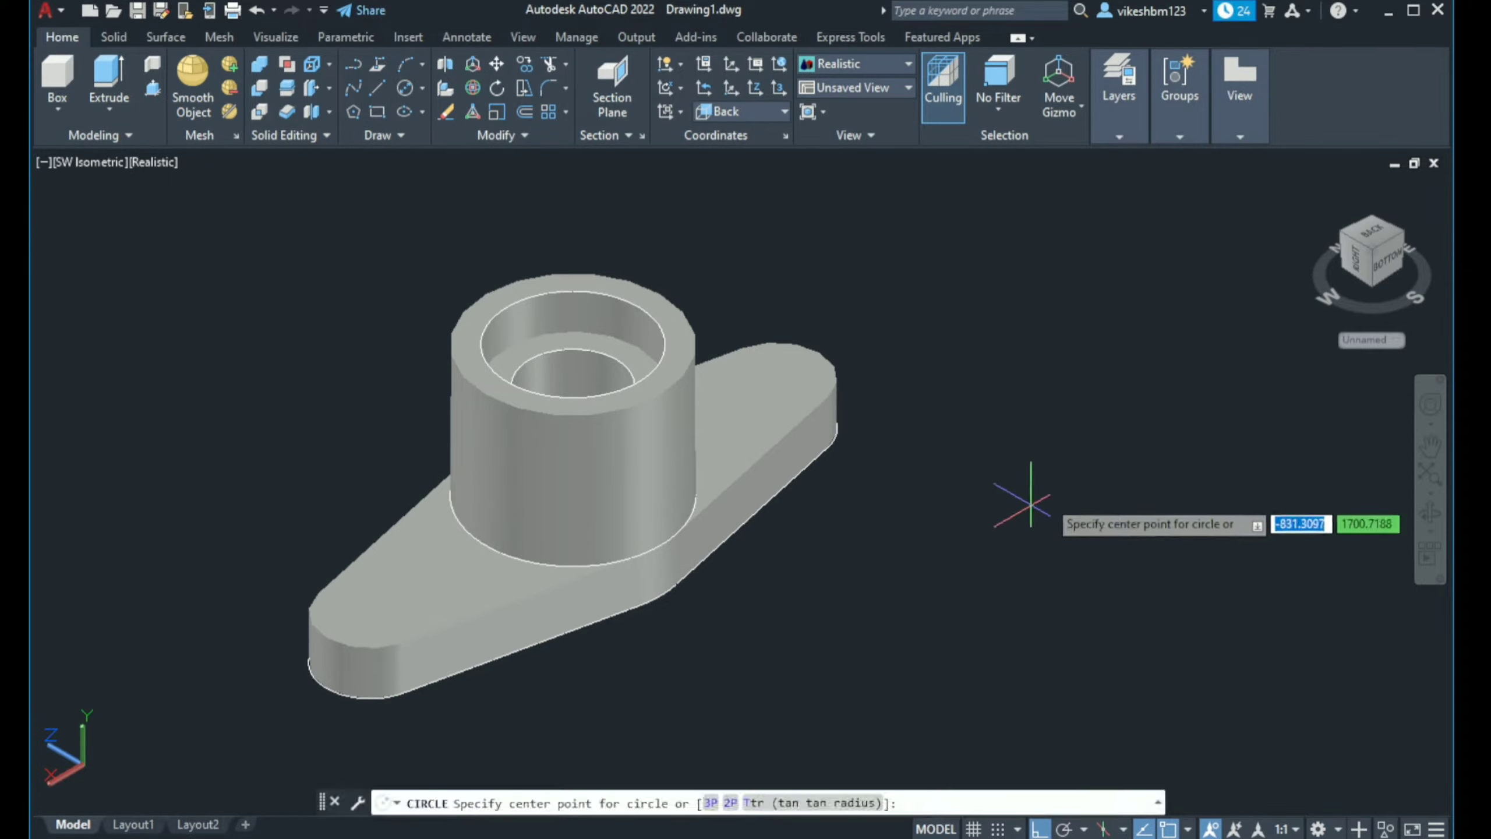
{"action": "left_click", "coordinate": [1052, 490]}
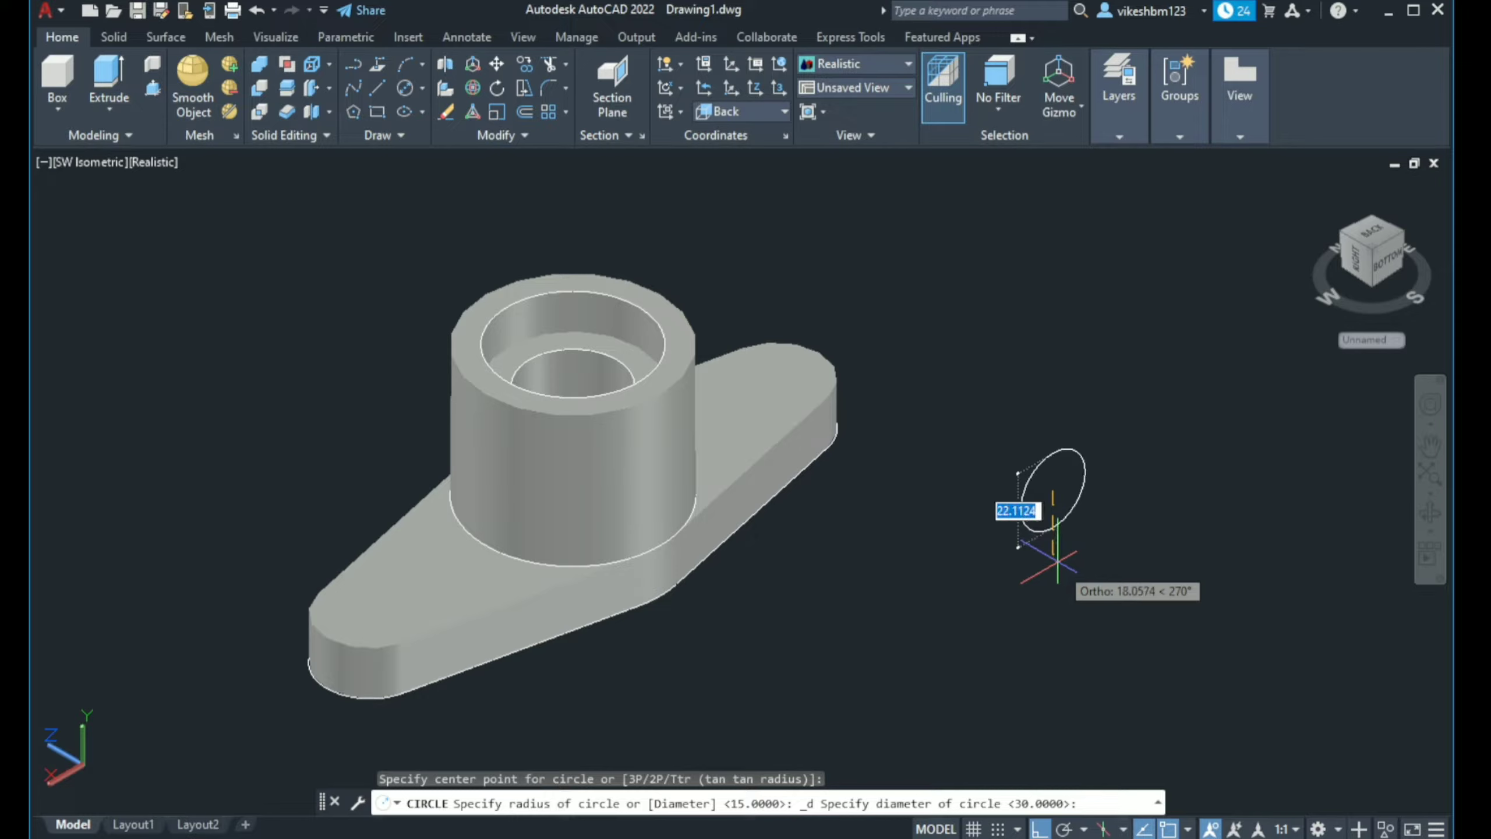
{"action": "key", "text": "Escape"}
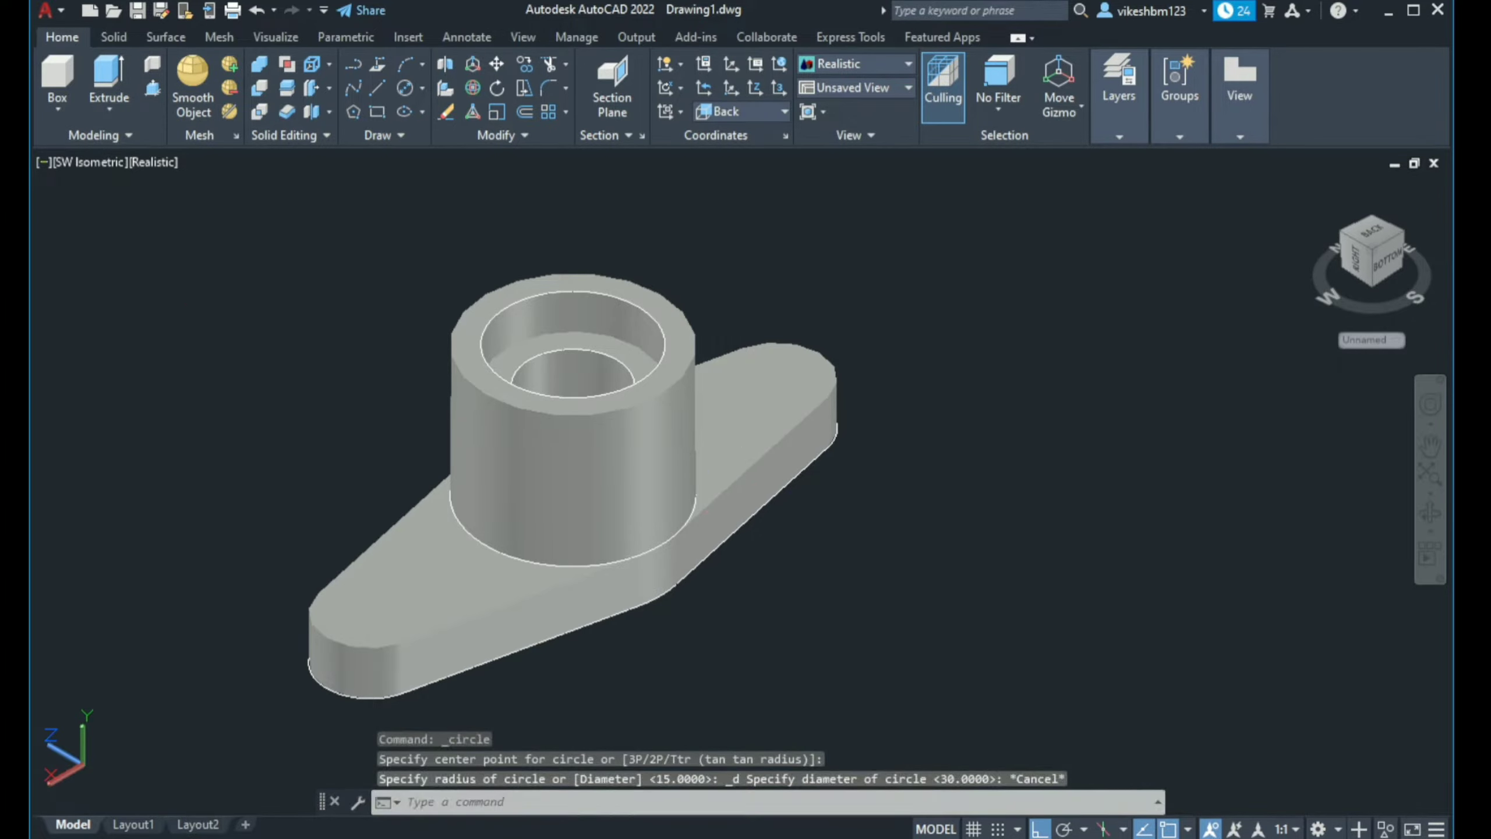
Try the SE Isometric view of the bracket and return to SW Isometric
{"action": "left_click", "coordinate": [89, 161]}
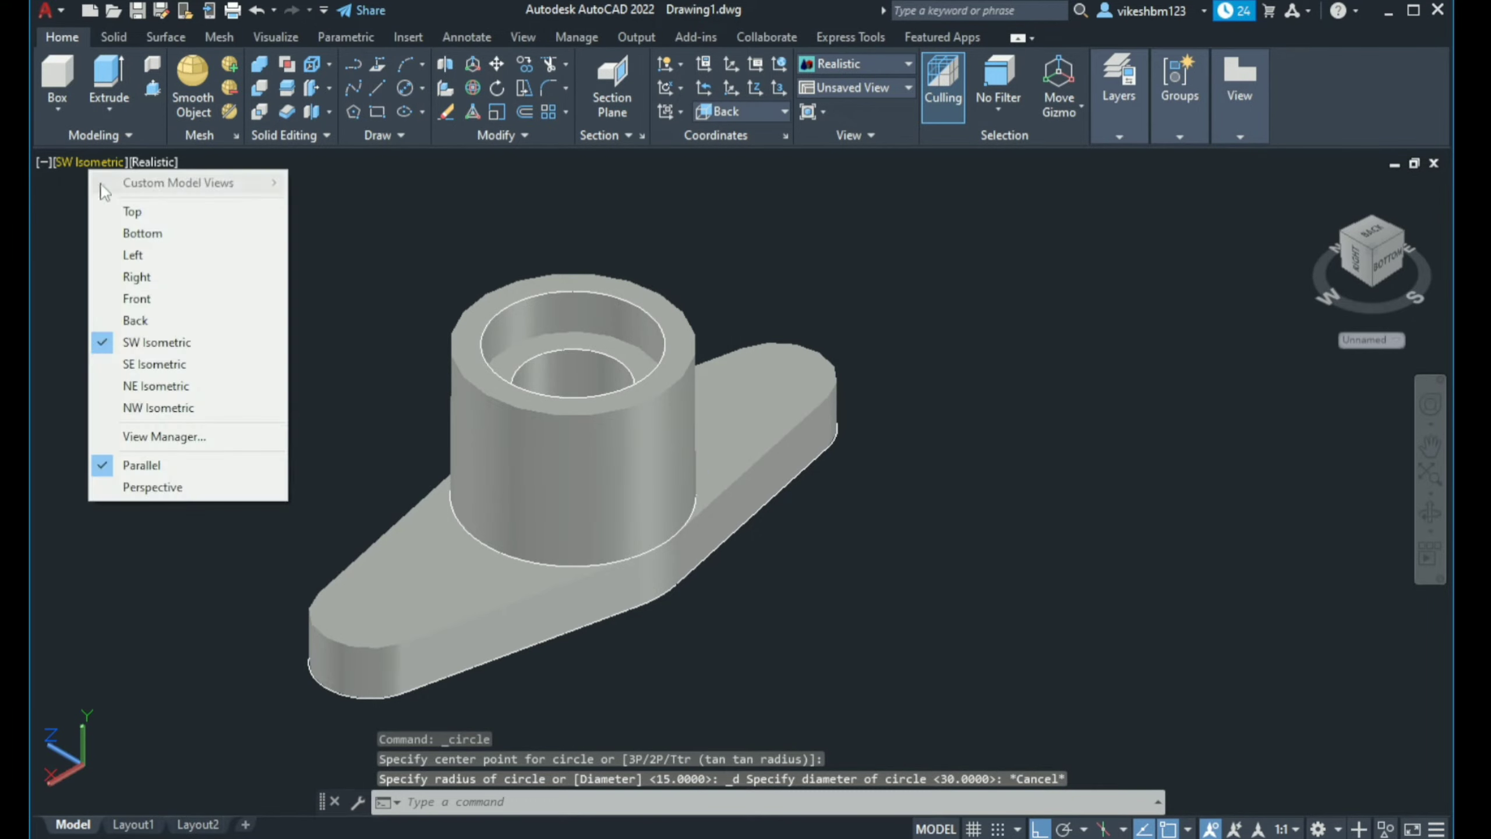
{"action": "left_click", "coordinate": [179, 363]}
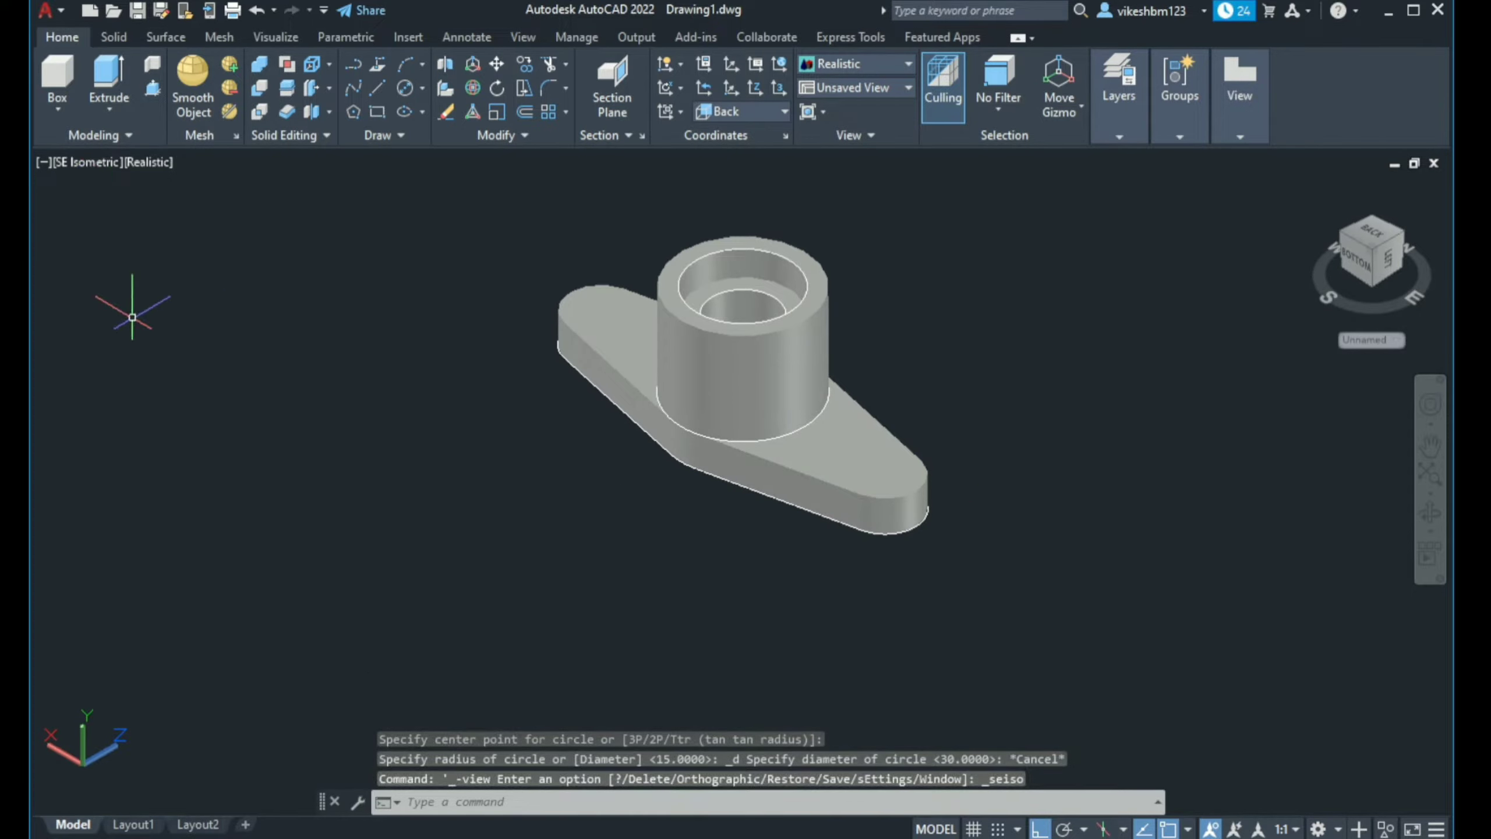
{"action": "left_click", "coordinate": [68, 162]}
{"action": "left_click", "coordinate": [135, 342]}
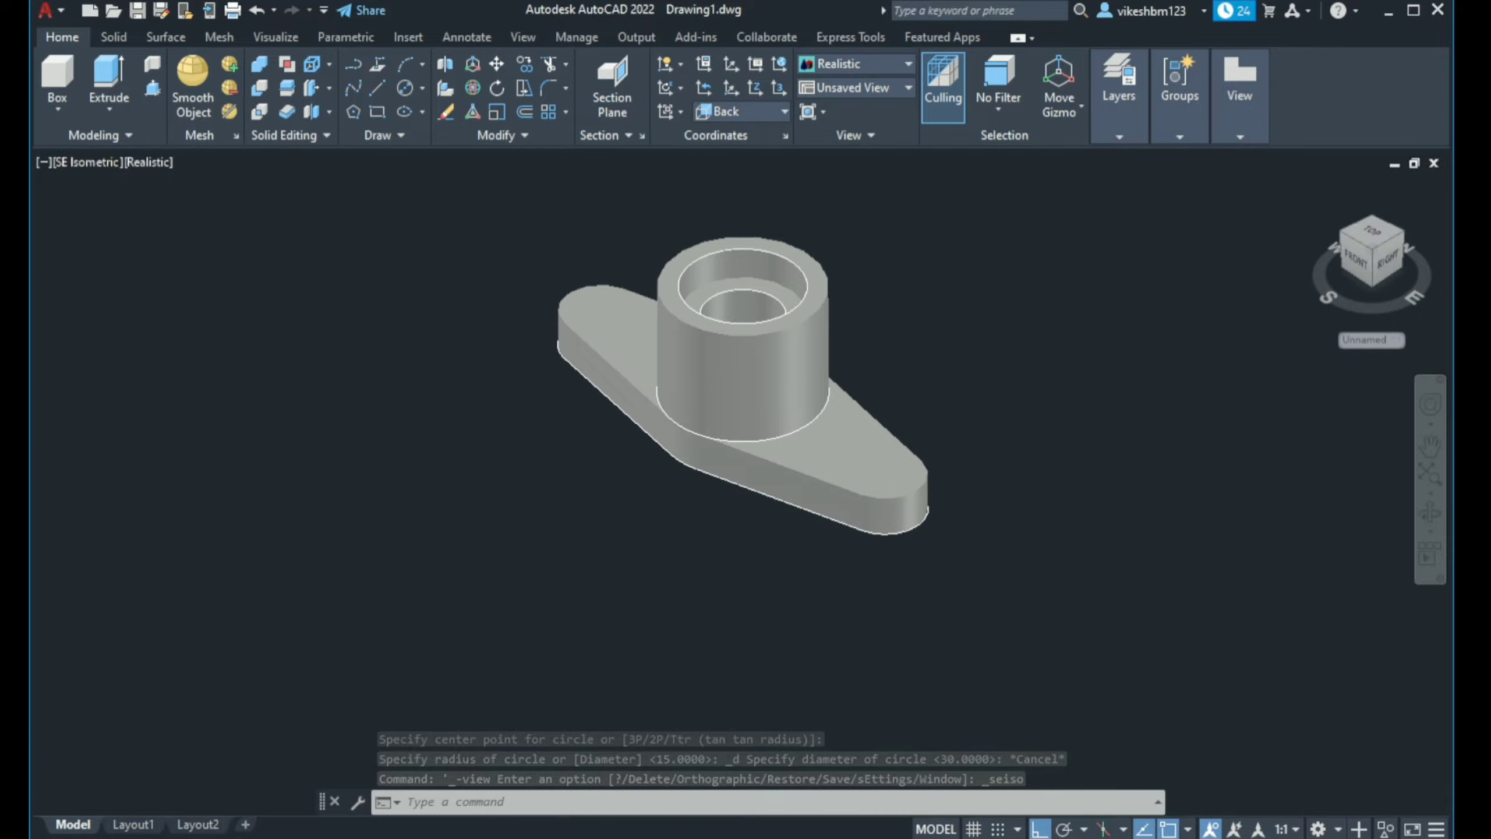
{"action": "middle_click_drag", "start_coordinate": [941, 467], "coordinate": [829, 522]}
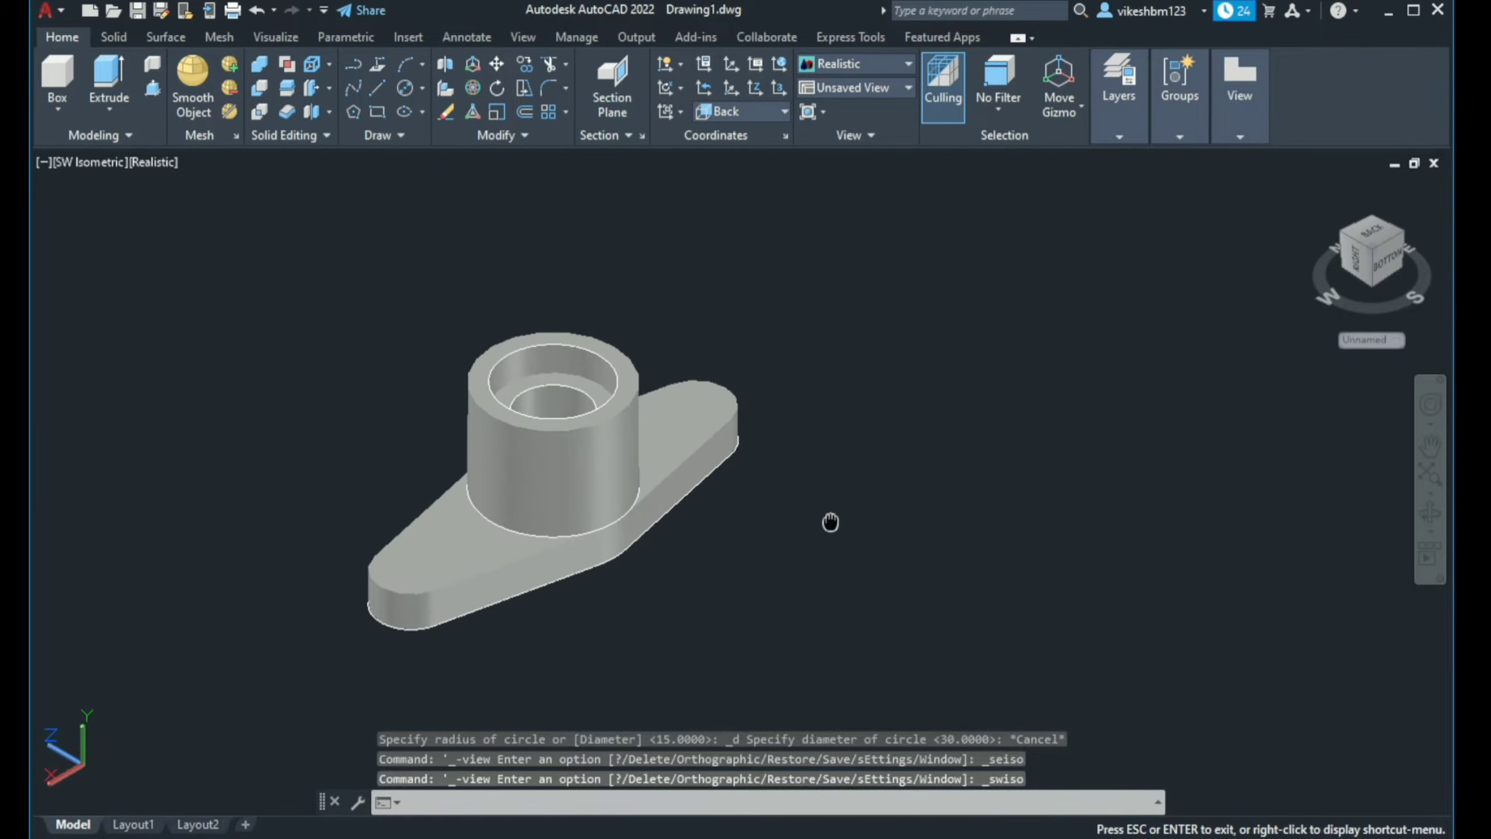
Turn on polar tracking and draw a 30 mm diameter circle centered on the base plate's far rounded end, on its upper face
{"action": "left_click", "coordinate": [1062, 830]}
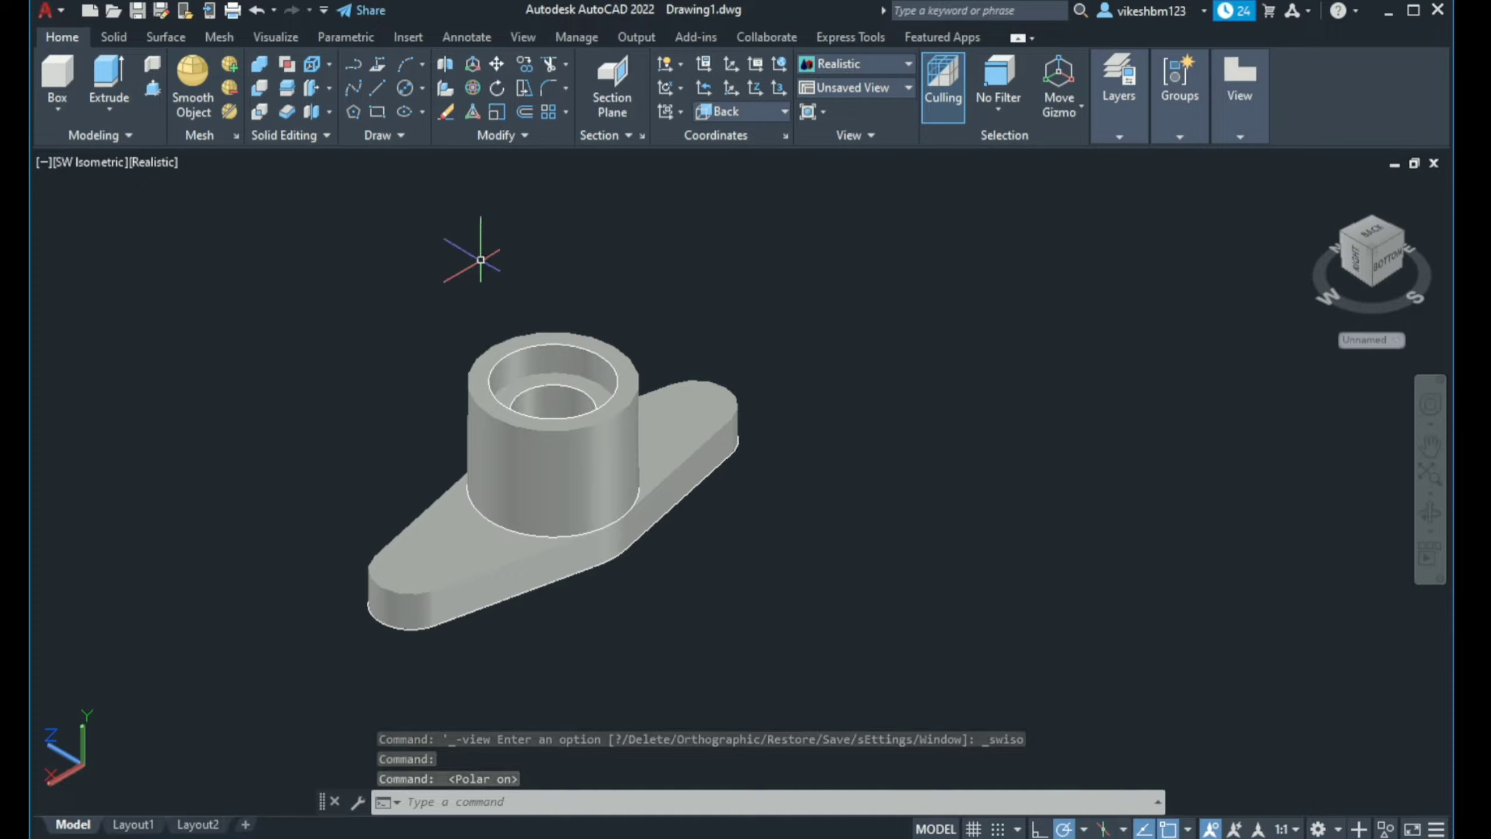
{"action": "left_click", "coordinate": [404, 88]}
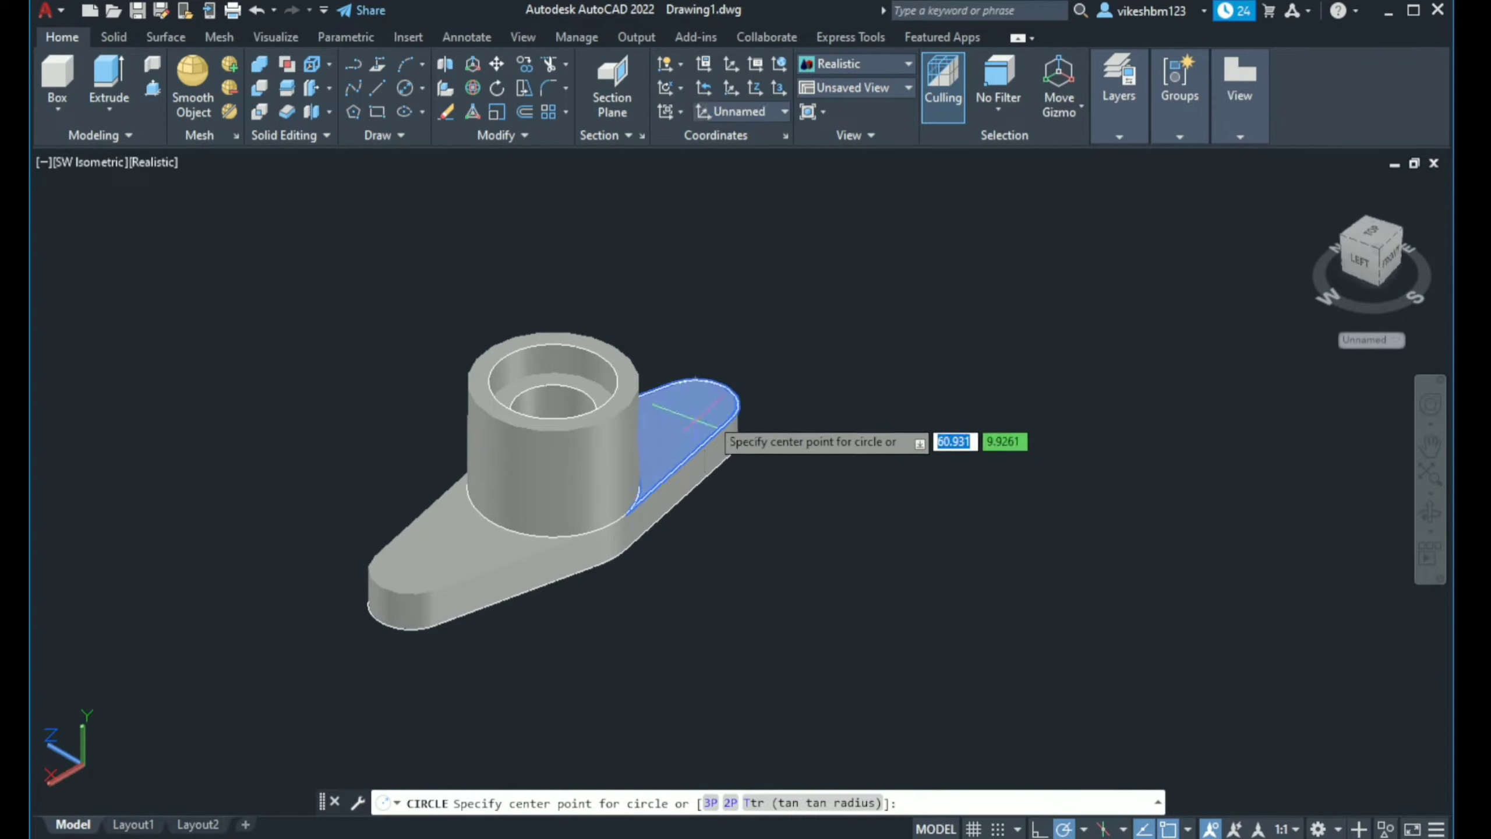
{"action": "scroll", "coordinate": [694, 405], "scroll_direction": "up", "scroll_amount": 3}
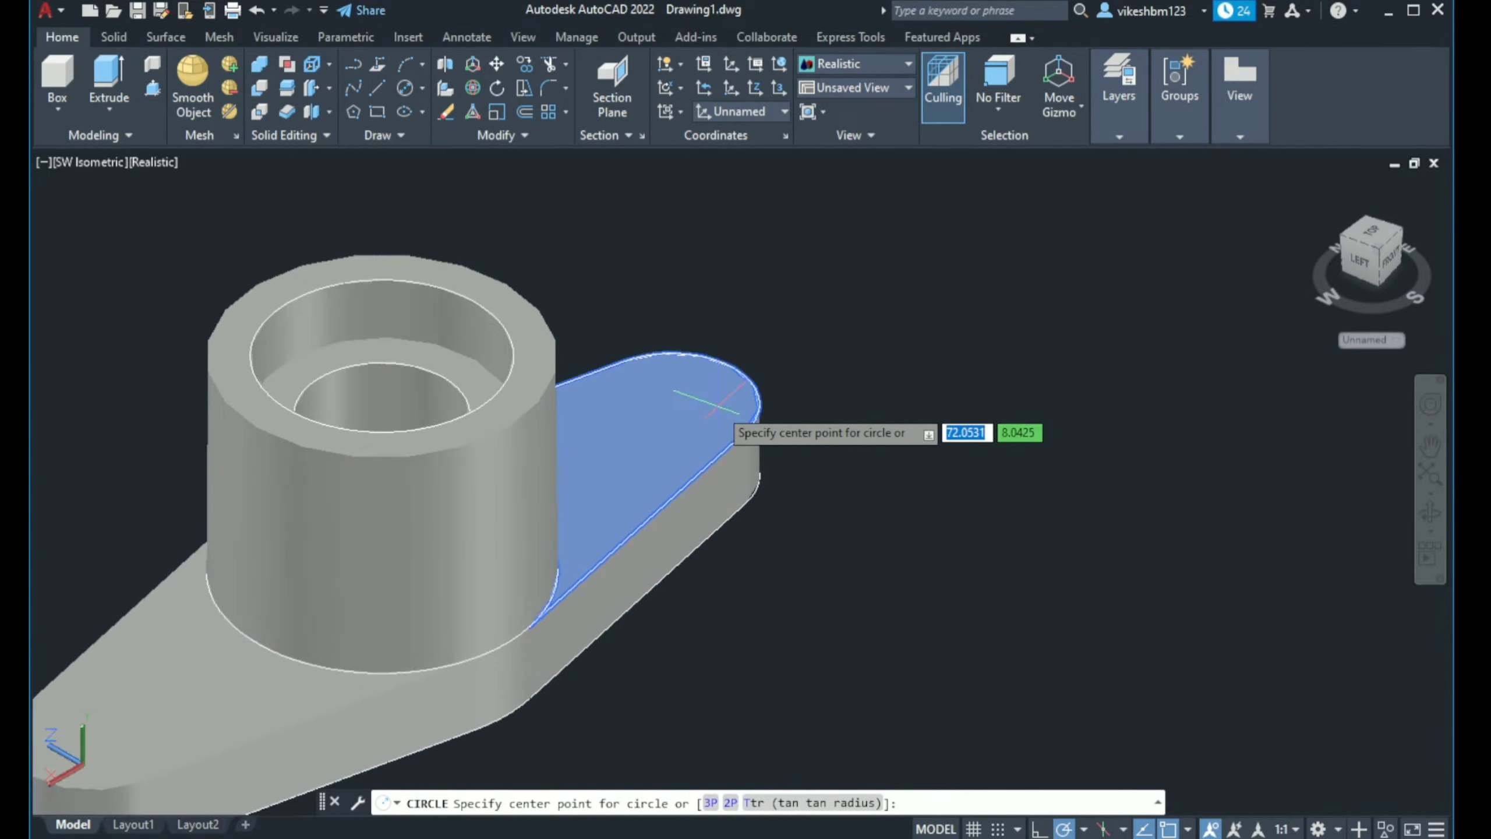
{"action": "left_click", "coordinate": [672, 404]}
{"action": "type", "text": "d"}
{"action": "key", "text": "Return"}
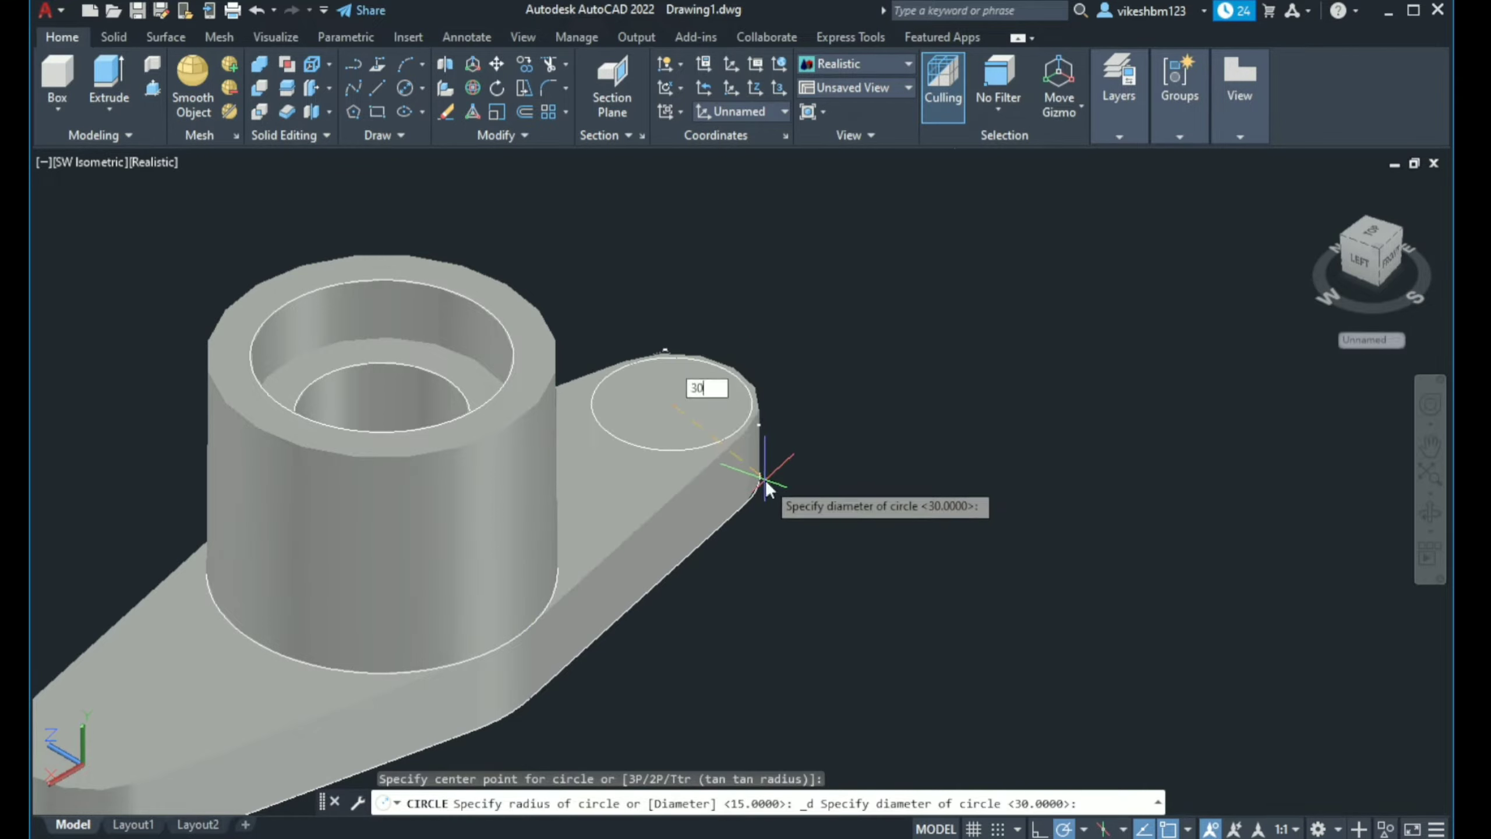
{"action": "key", "text": "Return"}
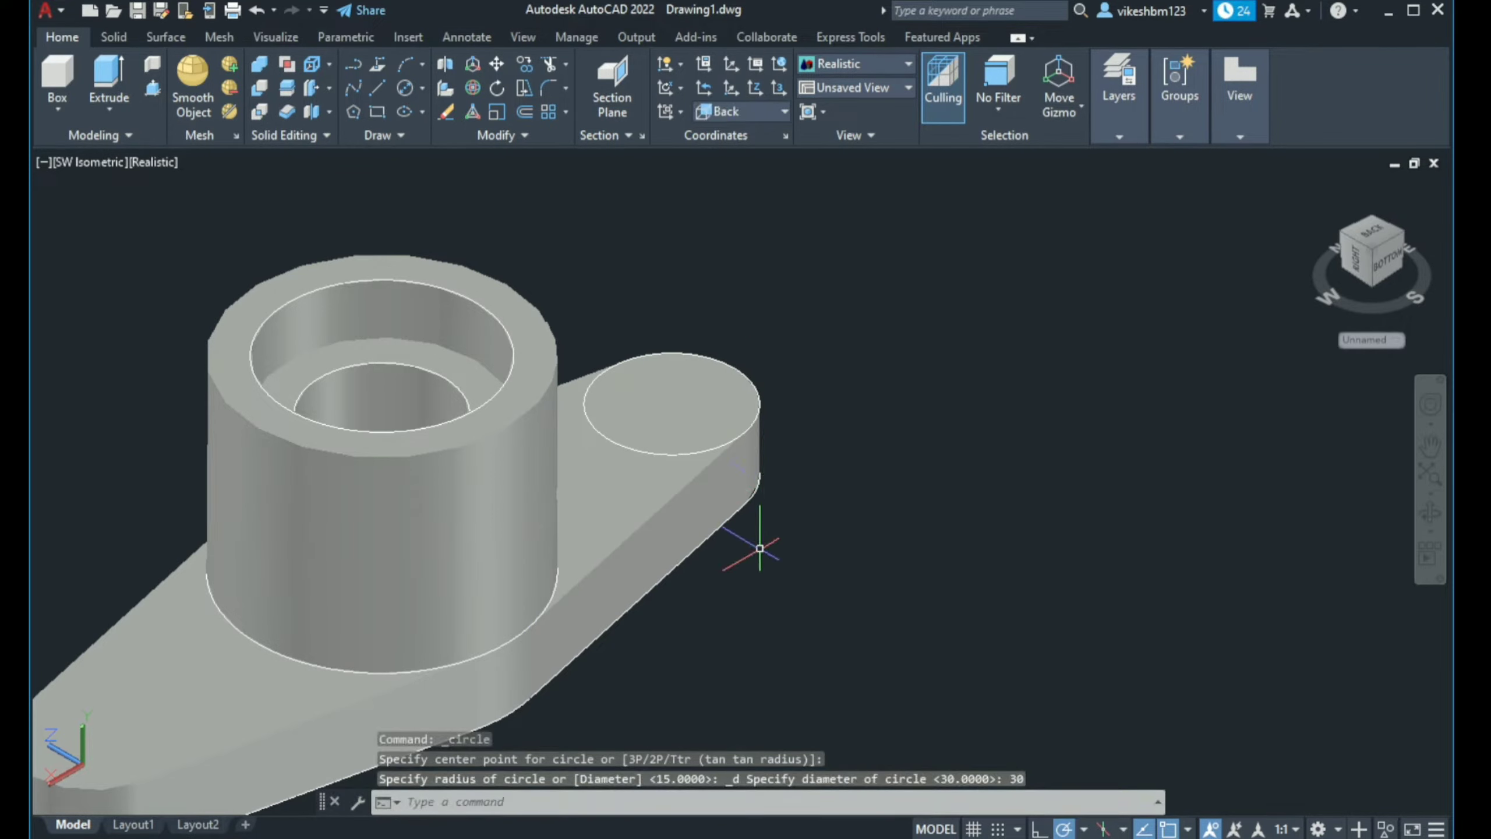
Draw a 30 mm diameter circle centered on the near rounded end of the base plate's upper face
{"action": "scroll", "coordinate": [760, 548], "scroll_direction": "down", "scroll_amount": 3}
{"action": "middle_click_drag", "start_coordinate": [719, 626], "coordinate": [889, 536]}
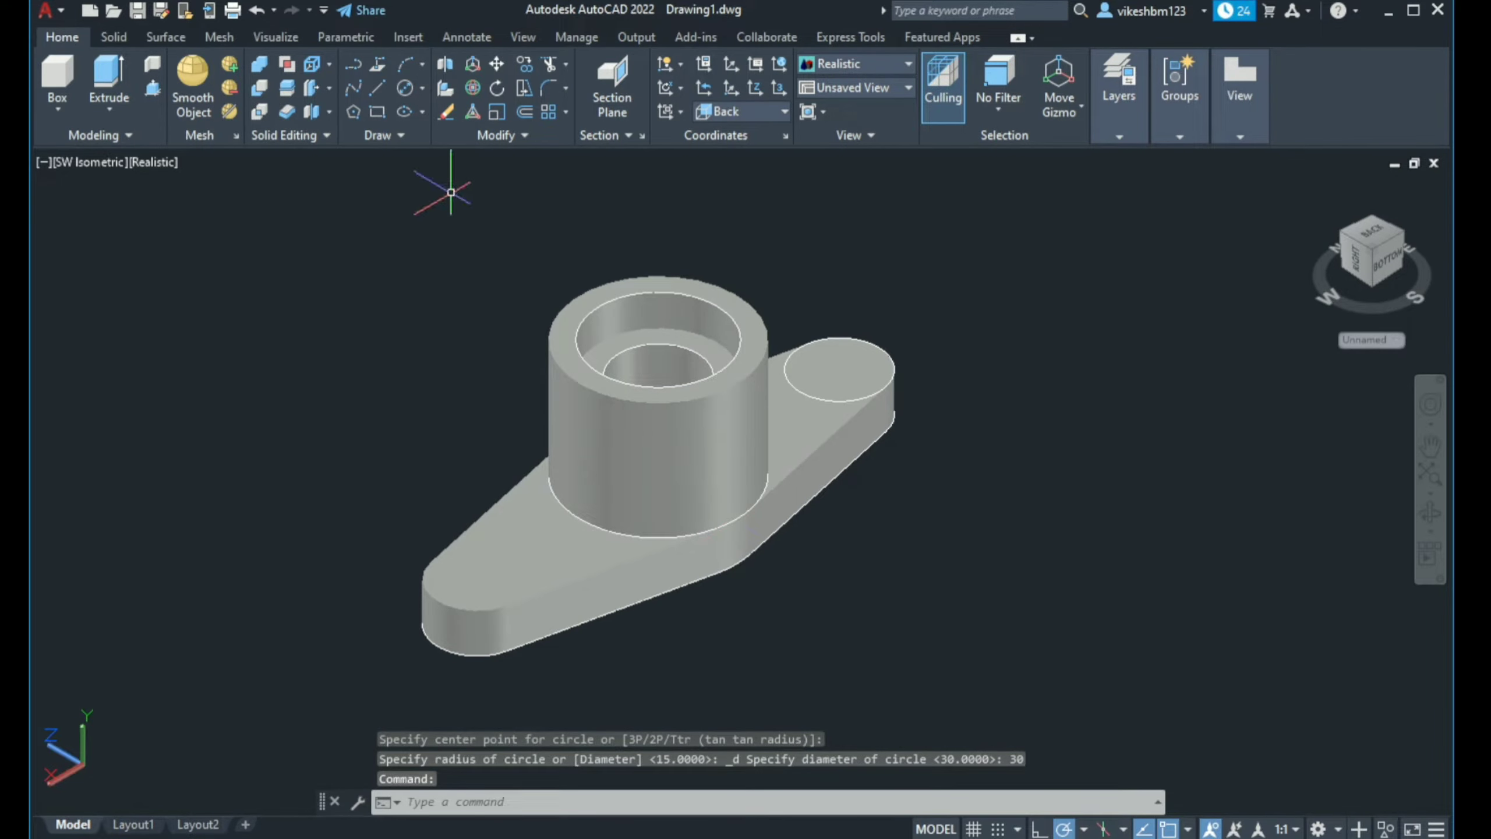
{"action": "left_click", "coordinate": [405, 88]}
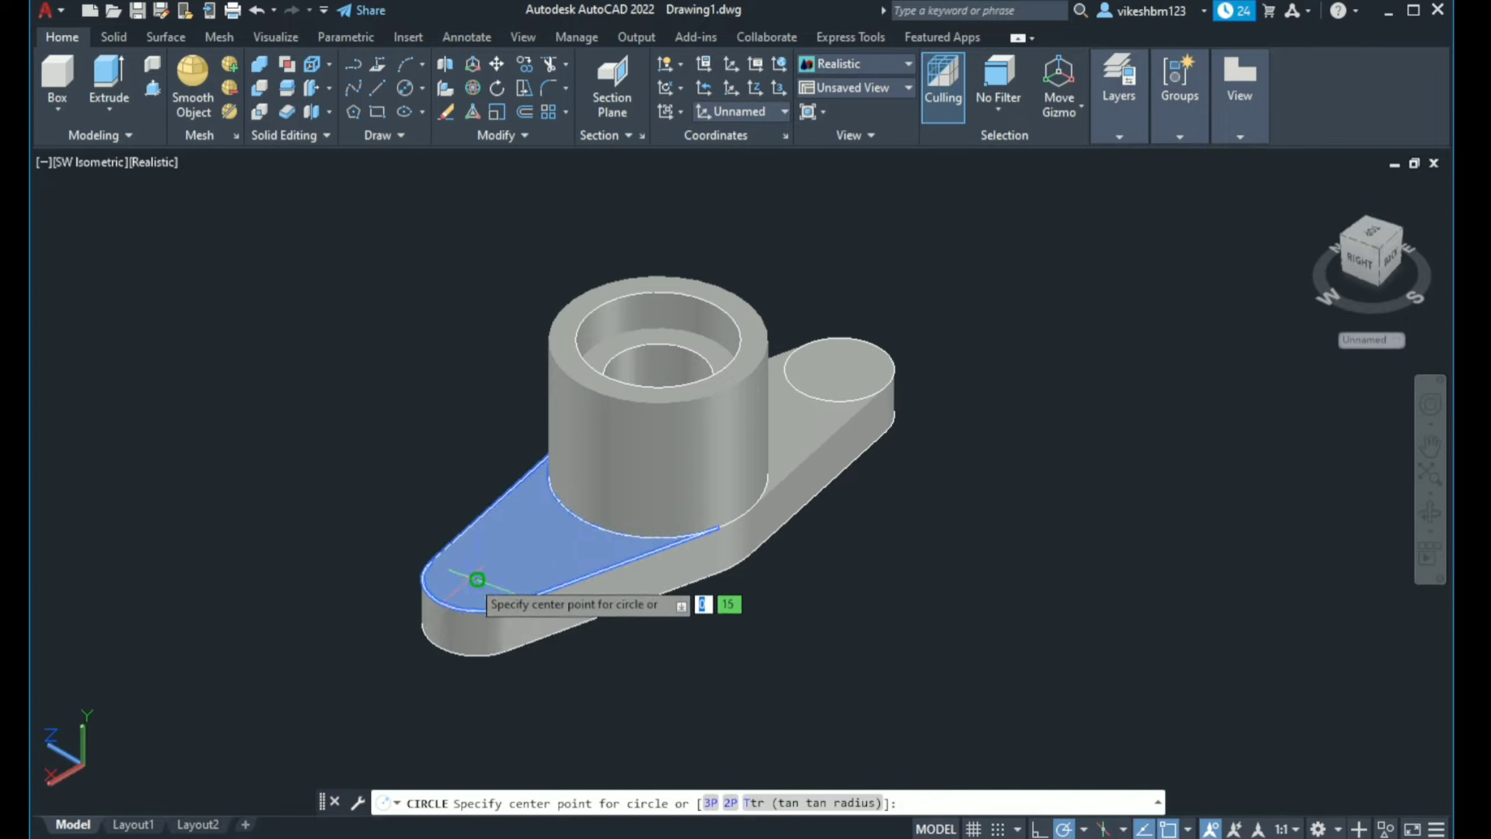
{"action": "left_click", "coordinate": [476, 579]}
{"action": "type", "text": "d"}
{"action": "key", "text": "Return"}
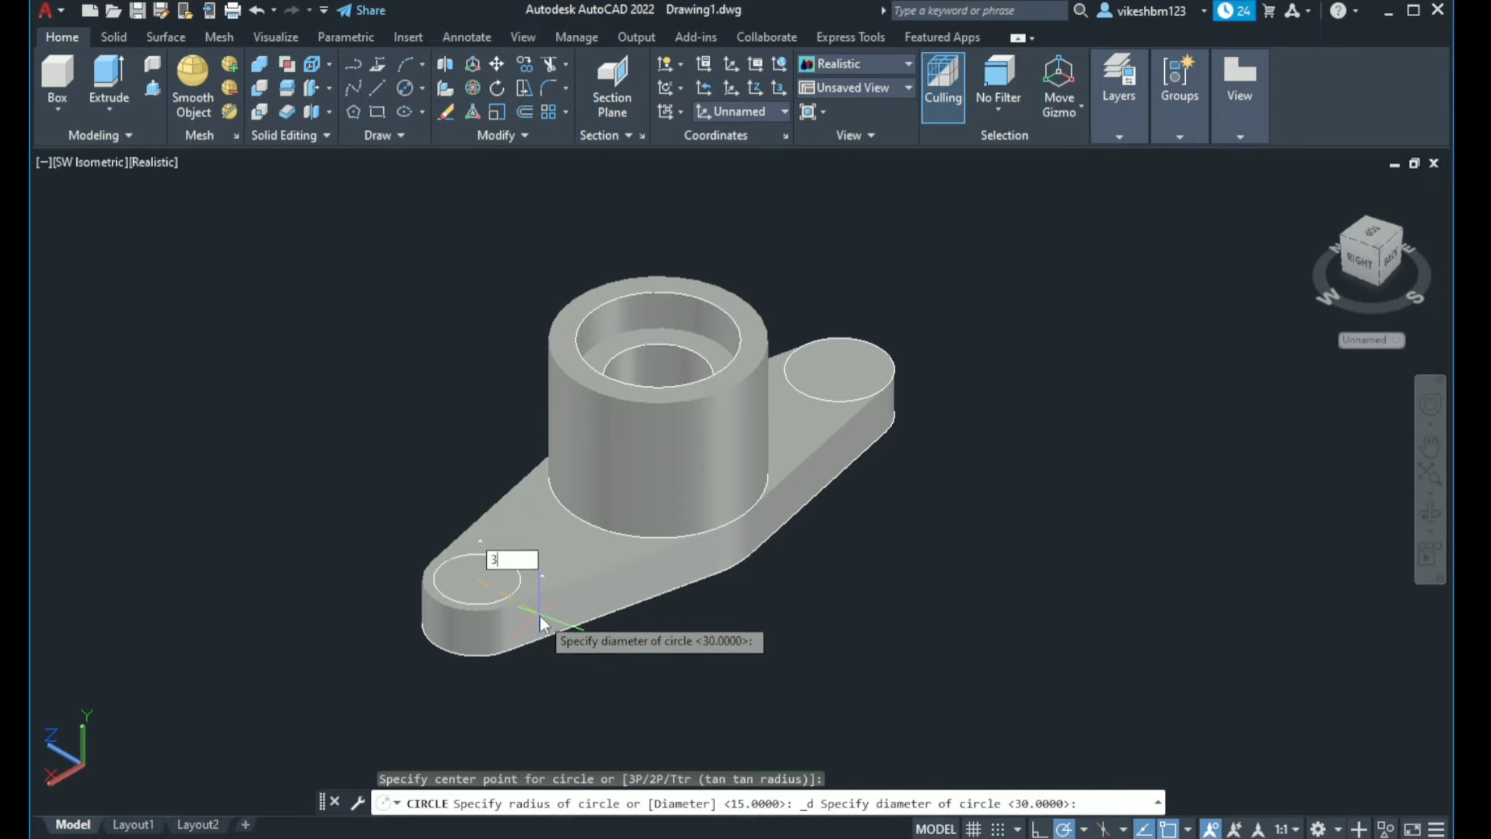
{"action": "type", "text": "30"}
{"action": "key", "text": "Return"}
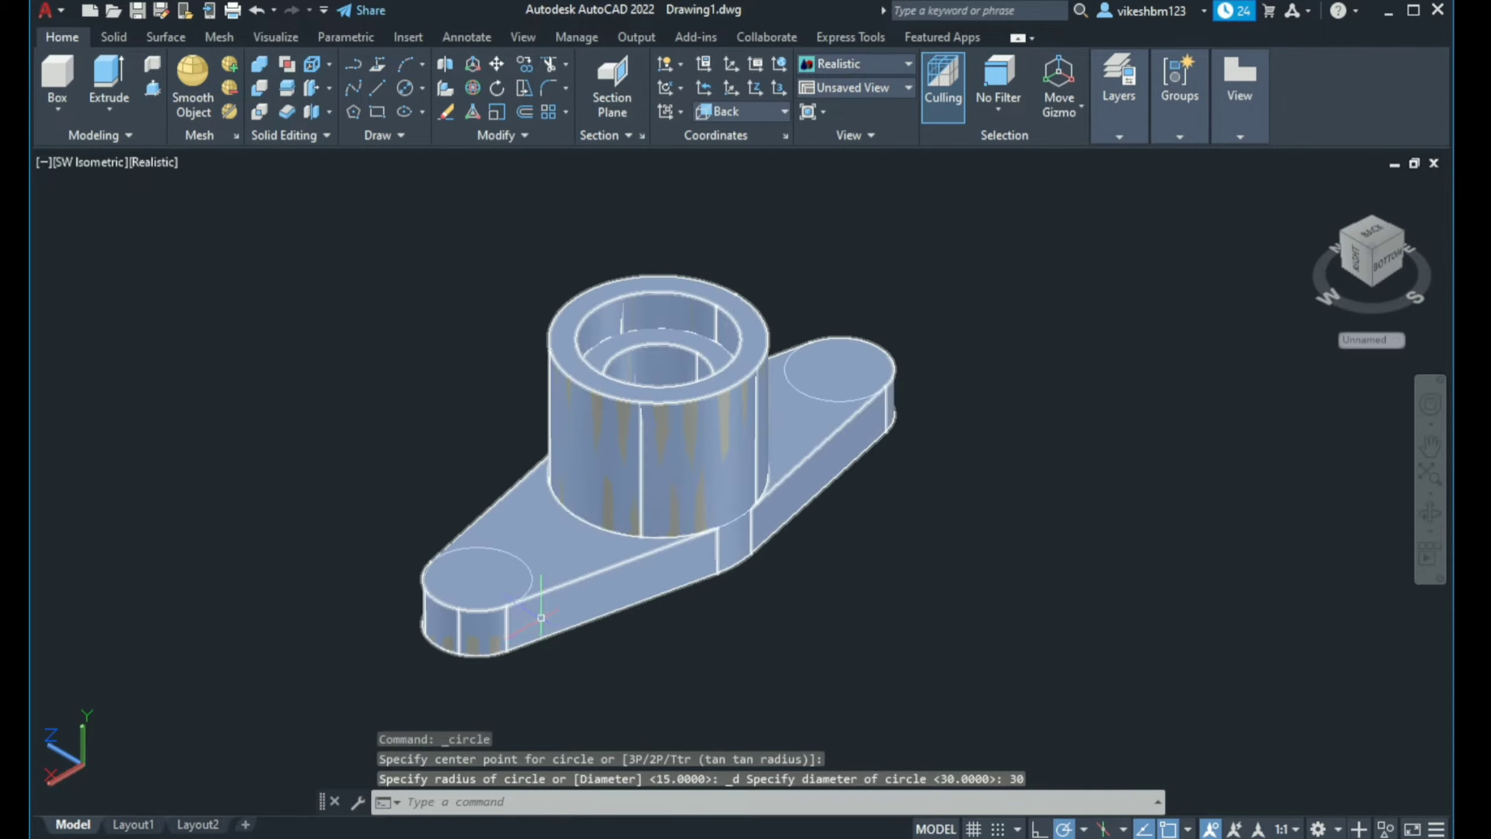
Check the end-boss dimensions in the reference drawing and switch the model's visual style to 2D Wireframe
{"action": "key", "text": "alt+Tab"}
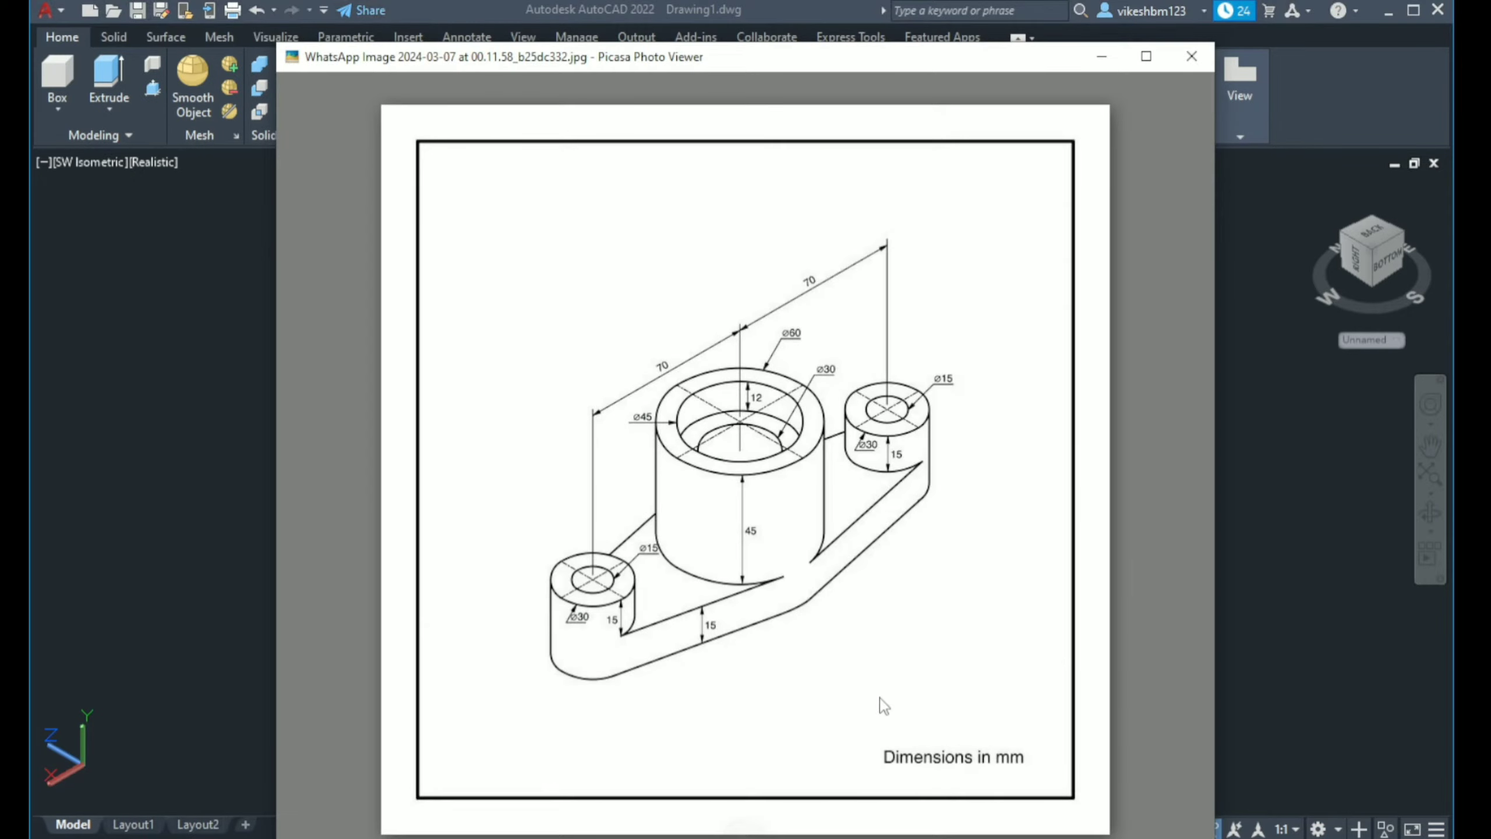
{"action": "key", "text": "alt+Tab"}
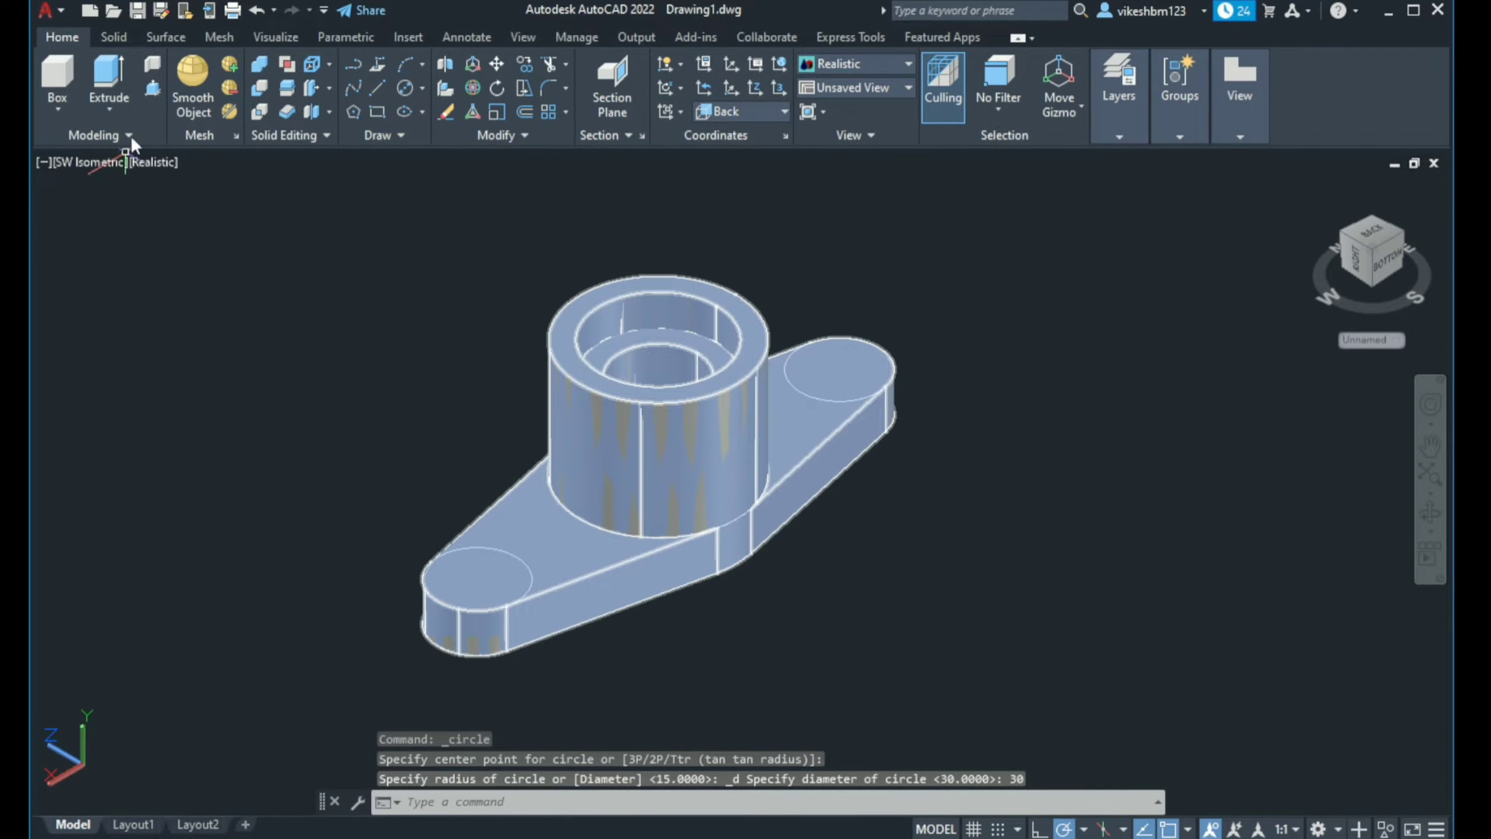
{"action": "left_click", "coordinate": [153, 88]}
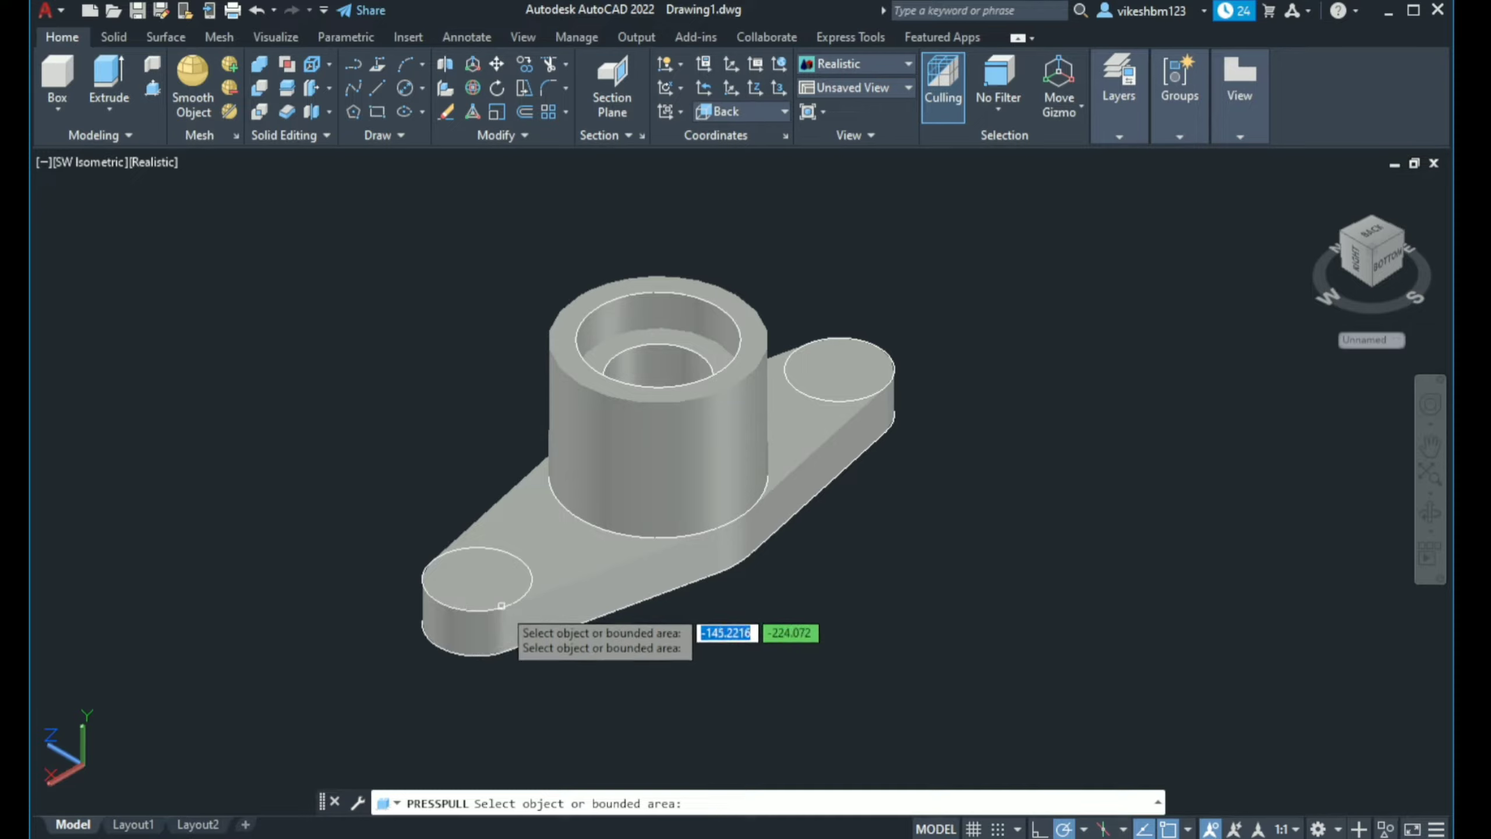
{"action": "left_click", "coordinate": [151, 162]}
{"action": "left_click", "coordinate": [197, 212]}
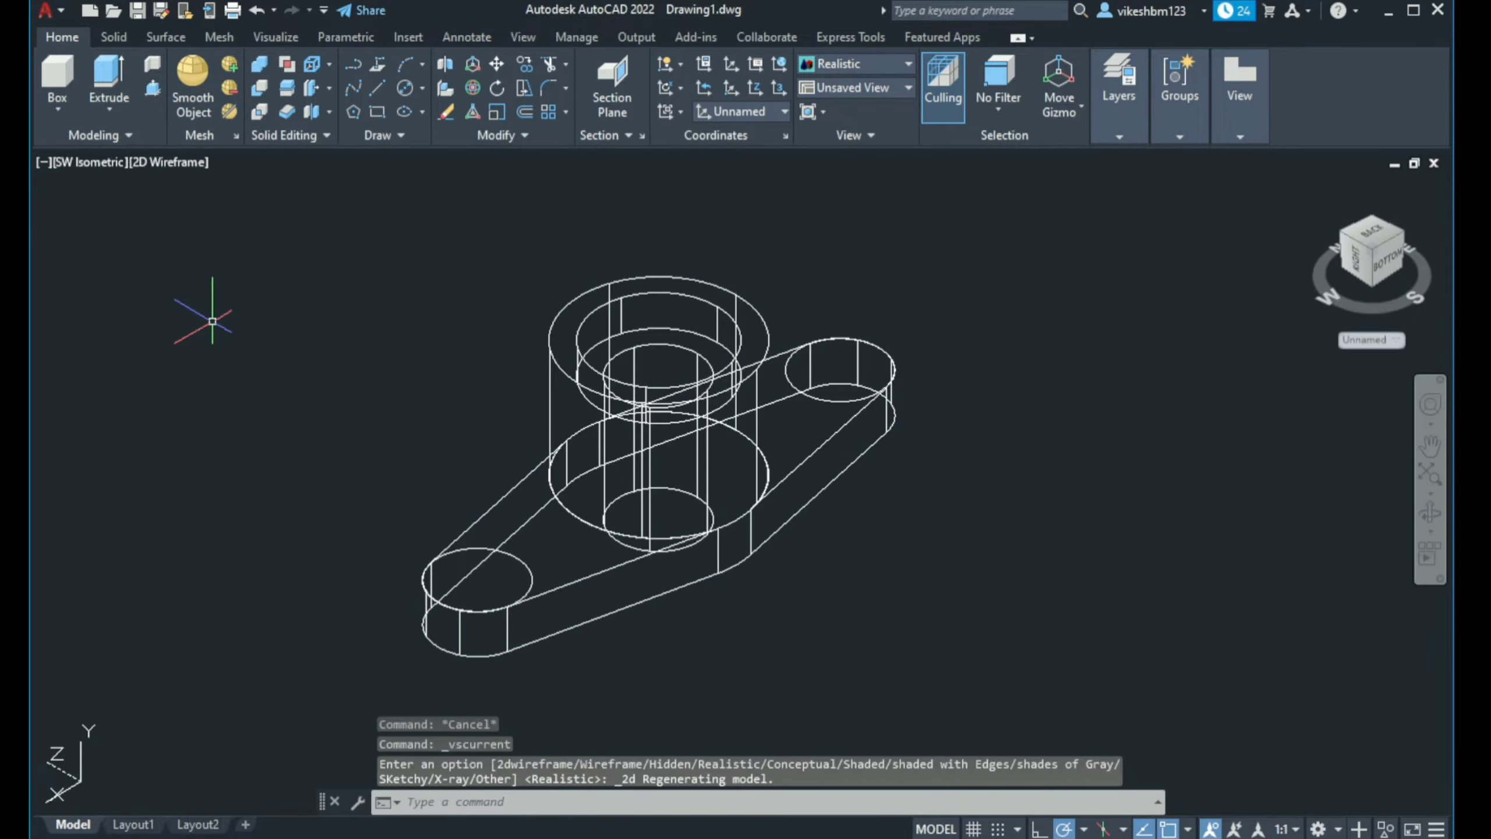
Press-pull the 30 mm circle on the near end of the plate upward 15 mm to form a boss
{"action": "left_click", "coordinate": [153, 91]}
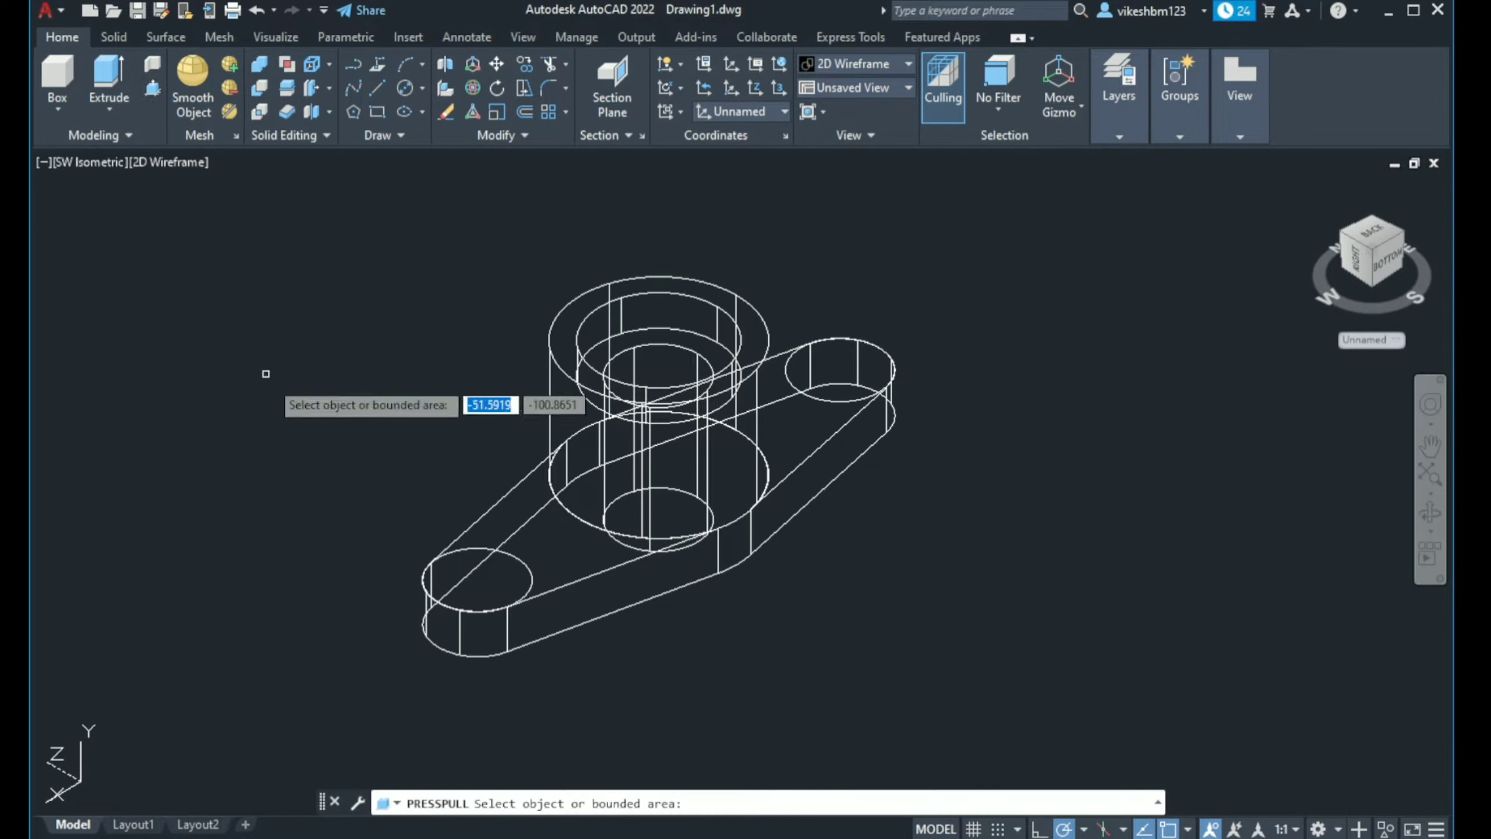
{"action": "left_click", "coordinate": [496, 555]}
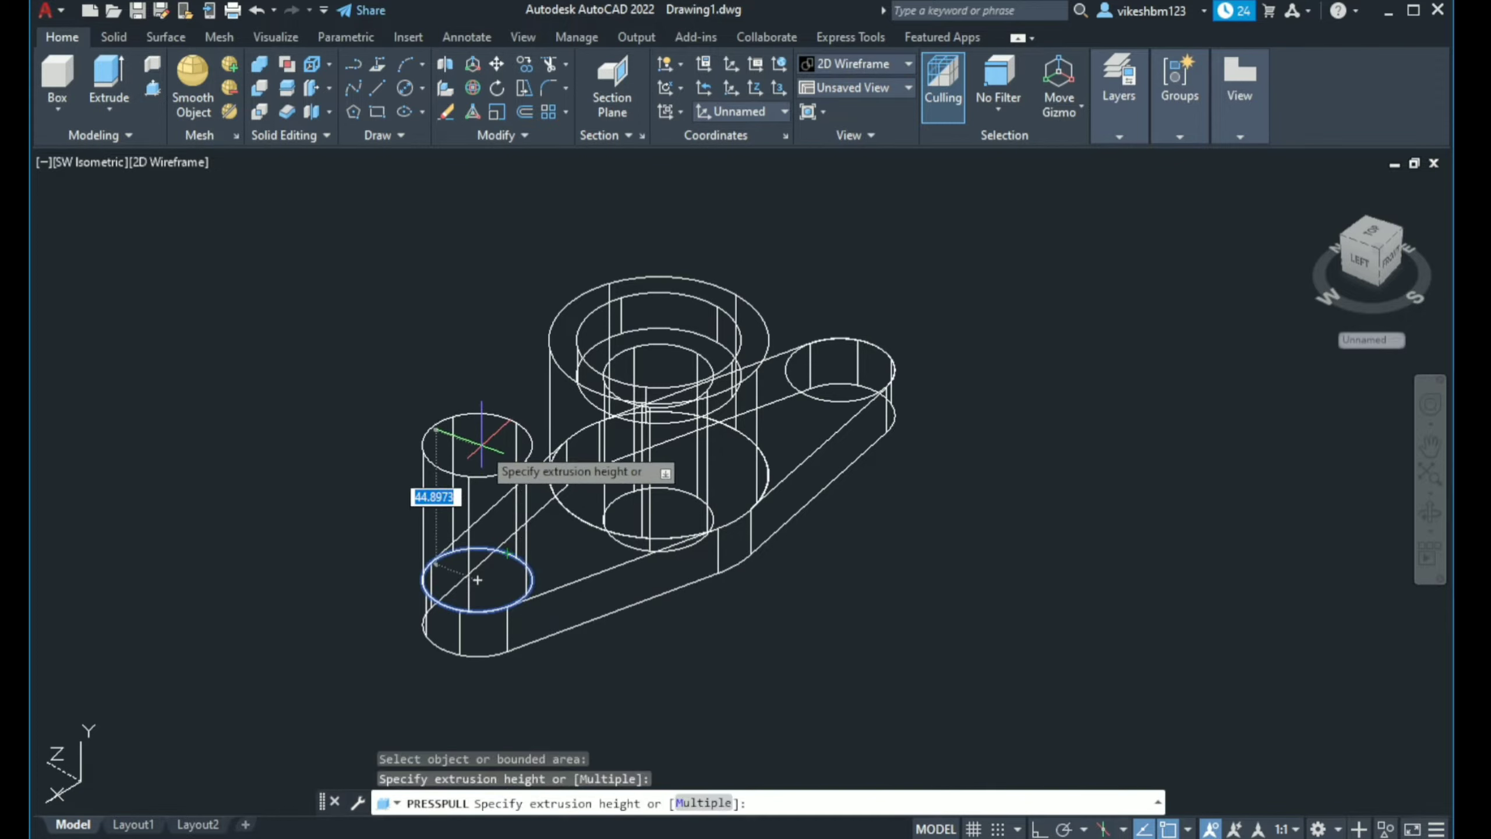
{"action": "type", "text": "15"}
{"action": "key", "text": "Return"}
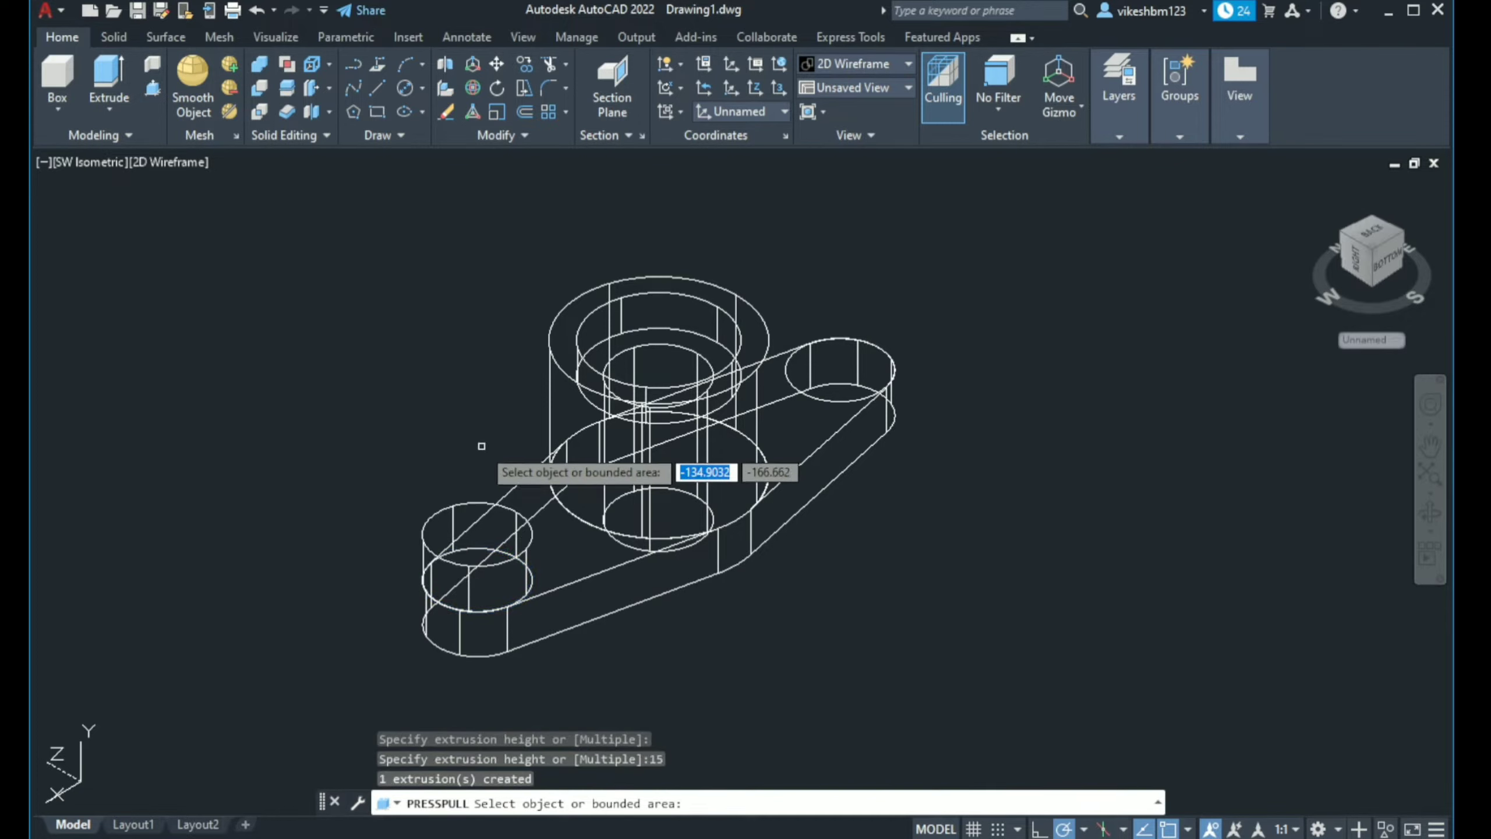
{"action": "key", "text": "Return"}
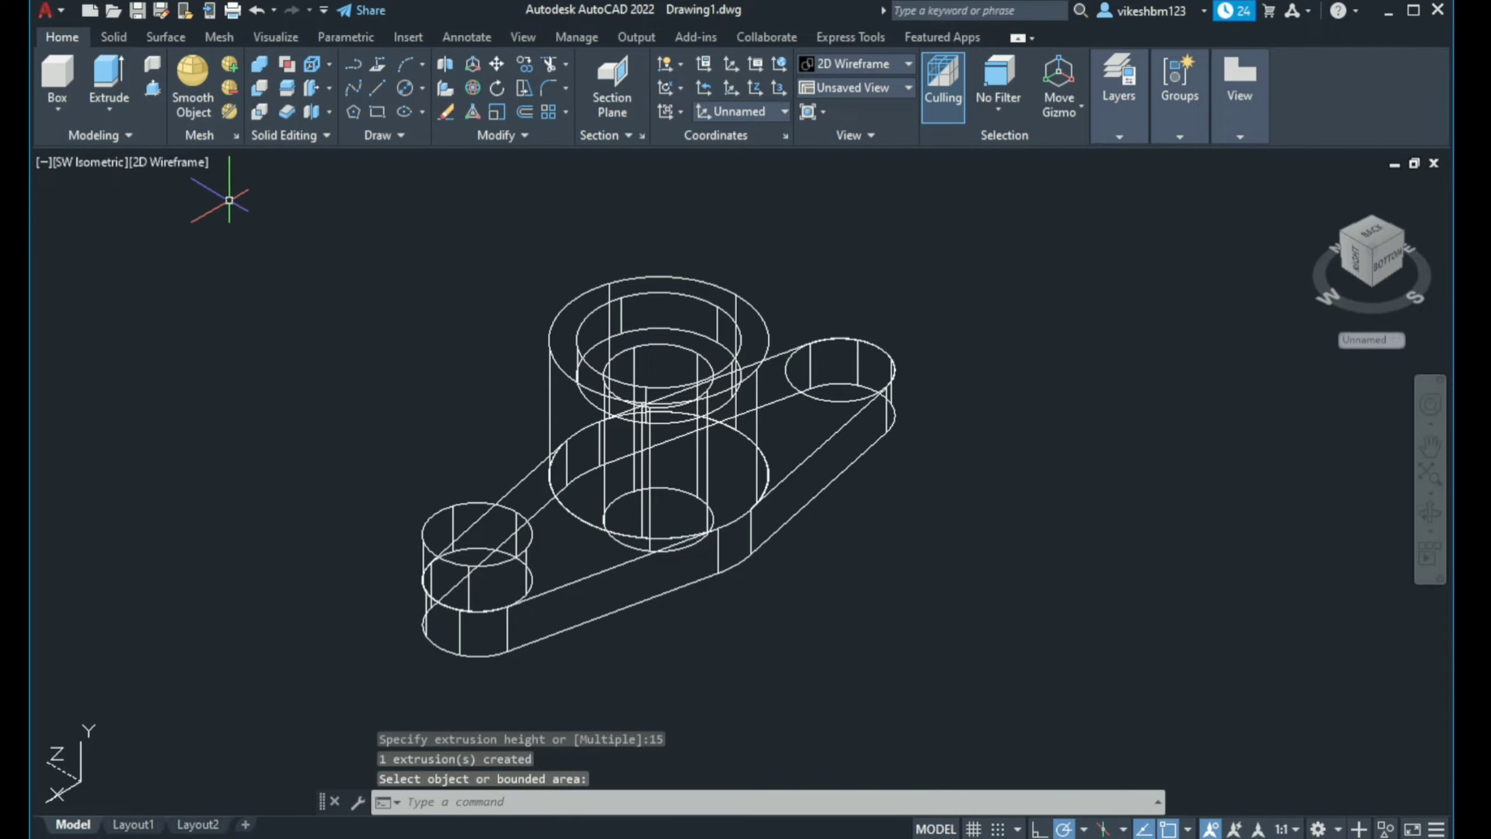
Press-pull the 30 mm circle on the far end of the plate upward 15 mm to form the second boss
{"action": "left_click", "coordinate": [153, 91]}
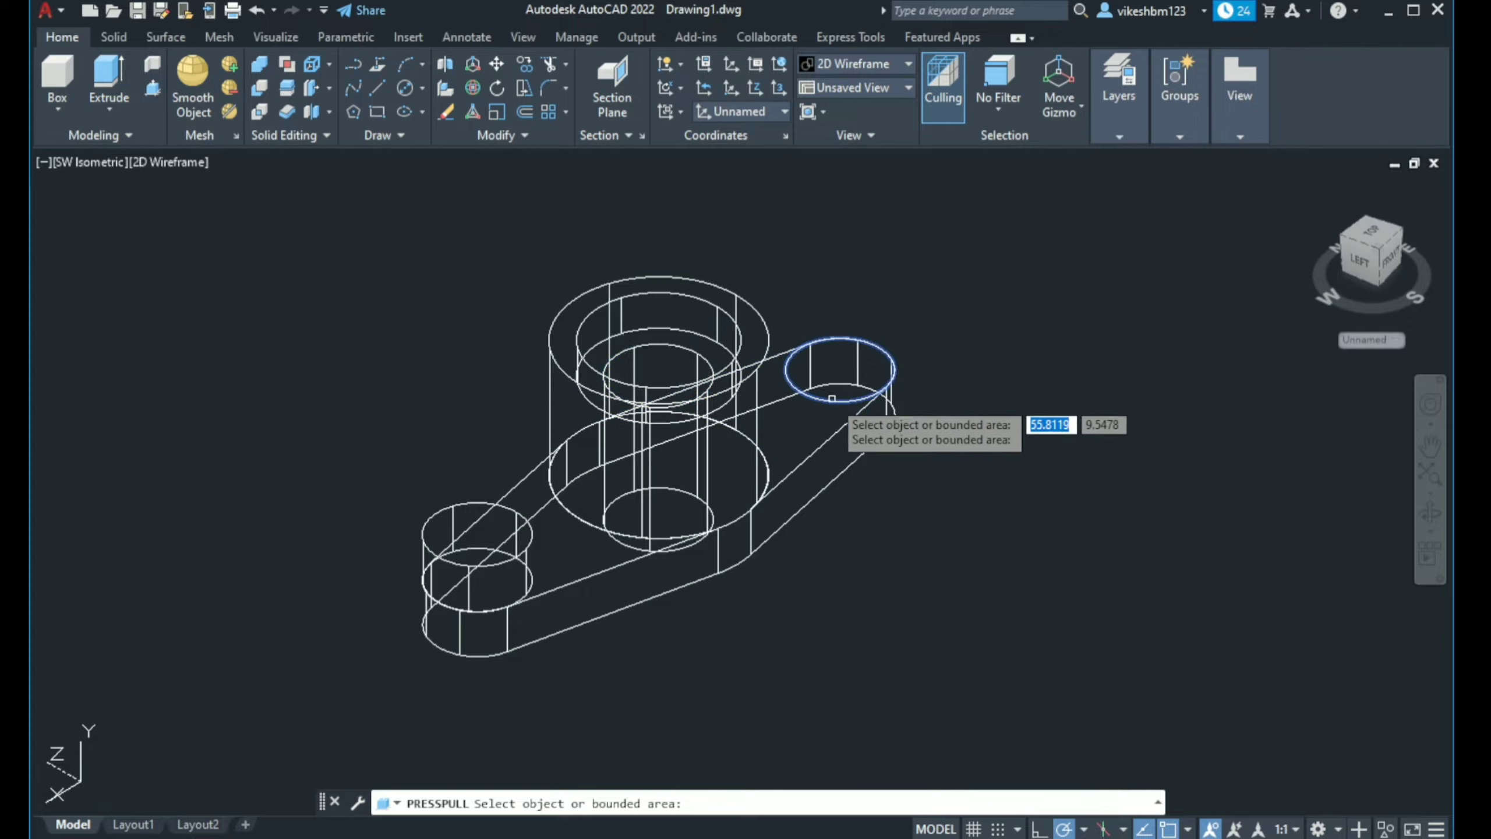
{"action": "left_click", "coordinate": [837, 376]}
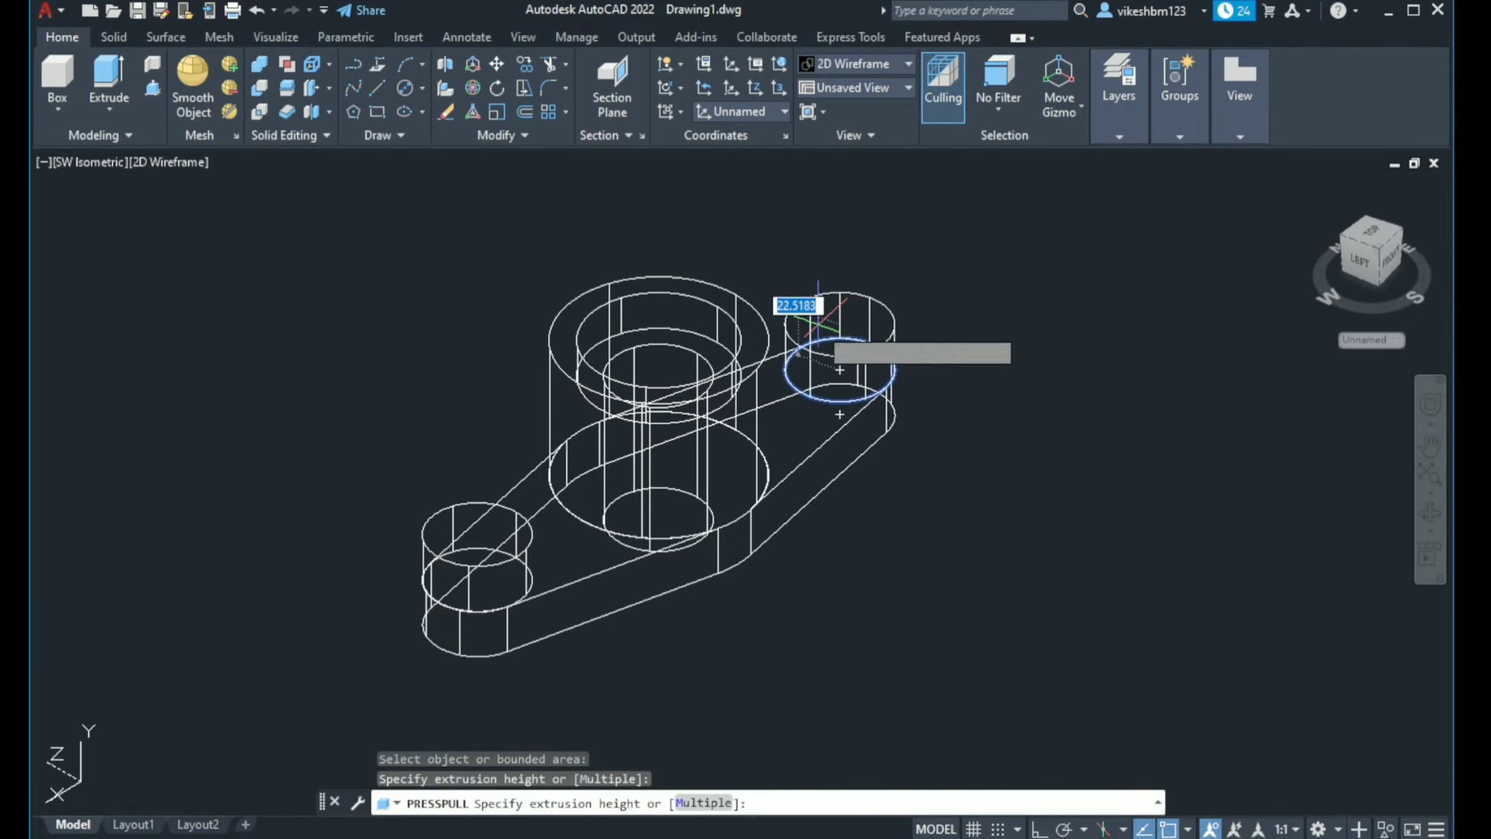
{"action": "type", "text": "15"}
{"action": "key", "text": "Return"}
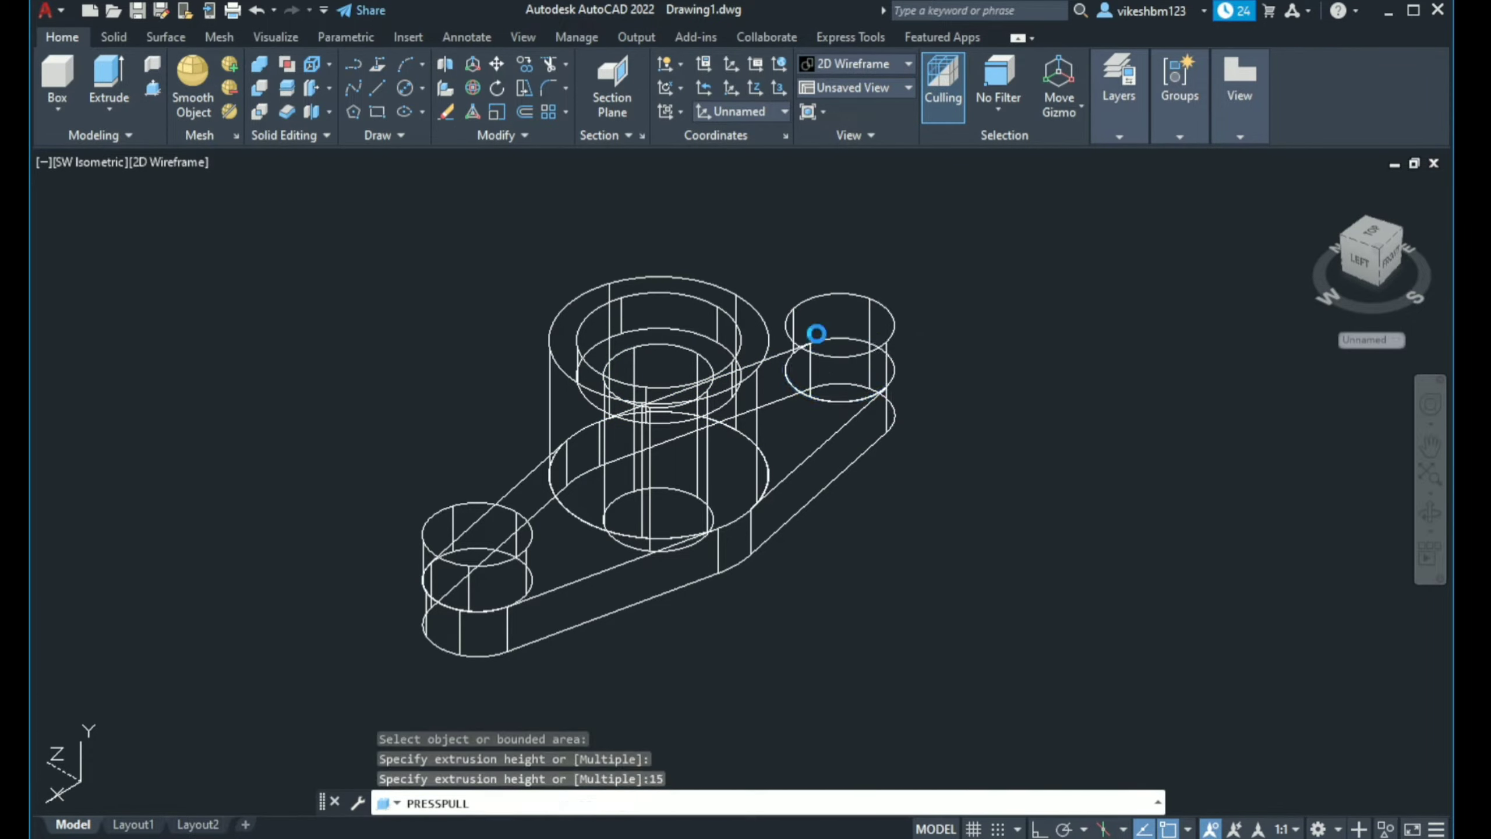
{"action": "key", "text": "Return"}
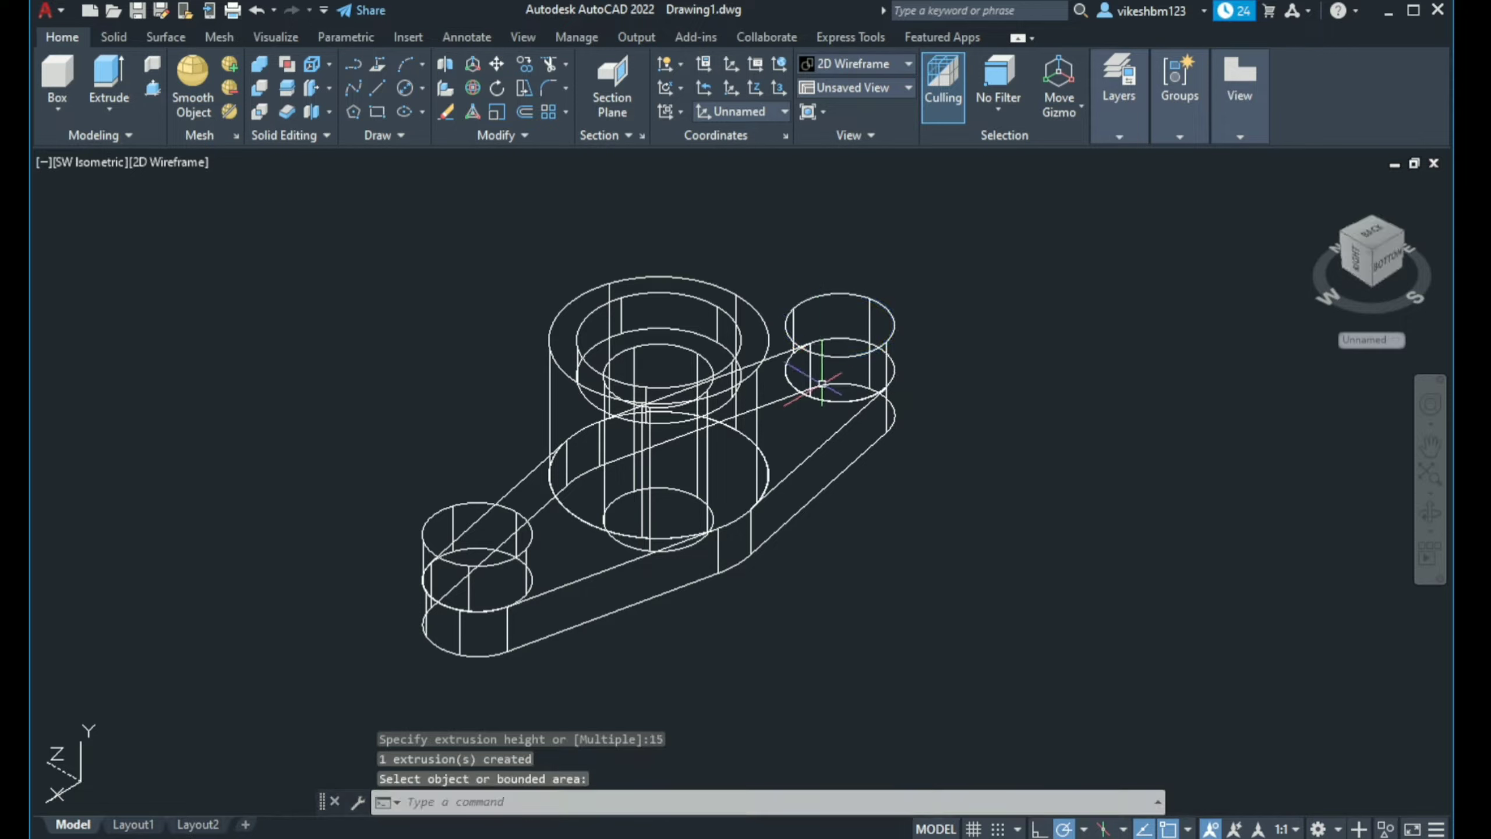
Union the bracket body with the two 30 mm end bosses into a single solid
{"action": "middle_click_drag", "start_coordinate": [864, 579], "coordinate": [744, 574]}
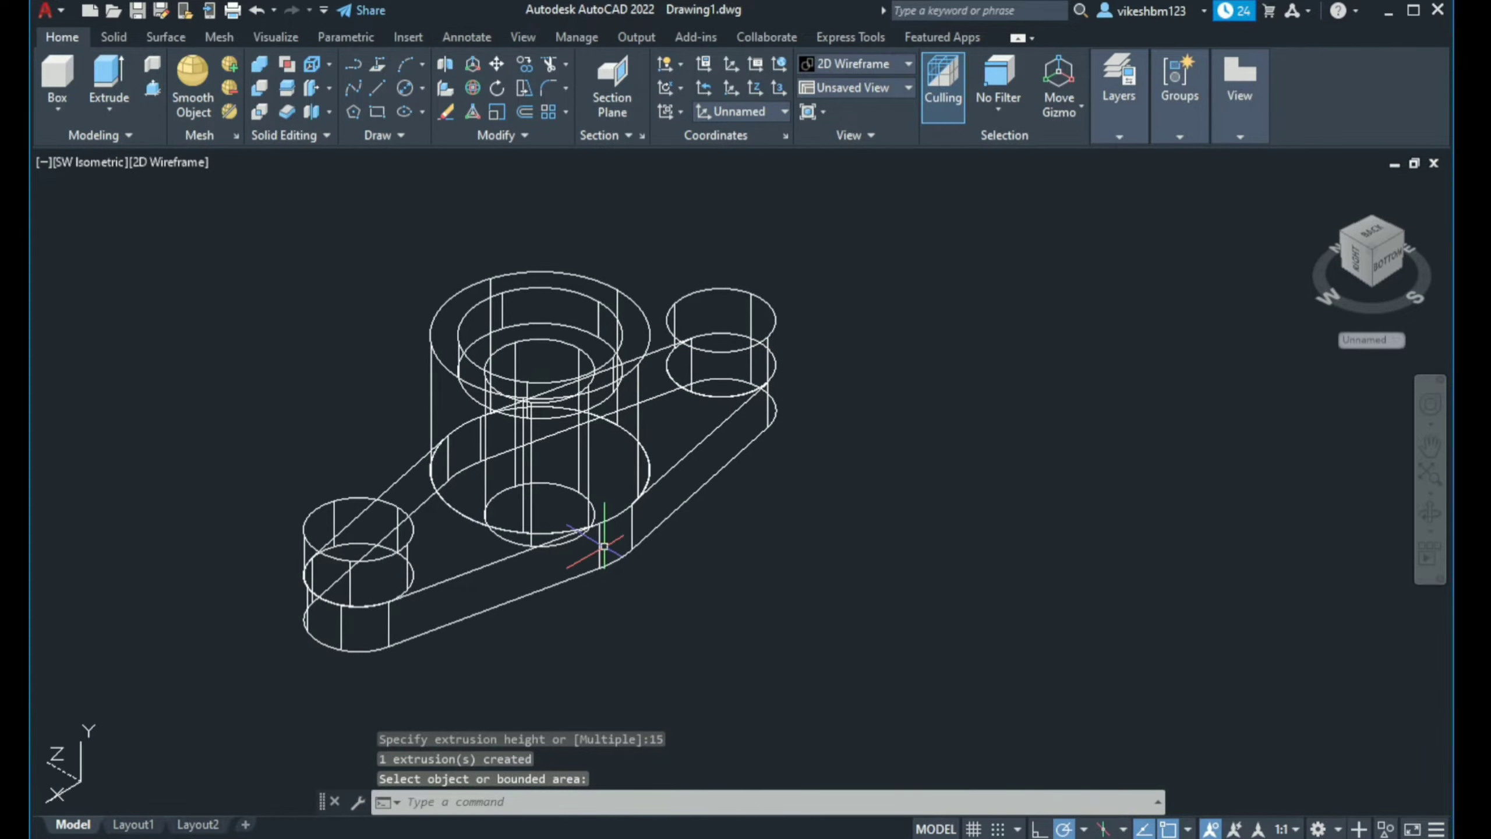
{"action": "left_click", "coordinate": [258, 63]}
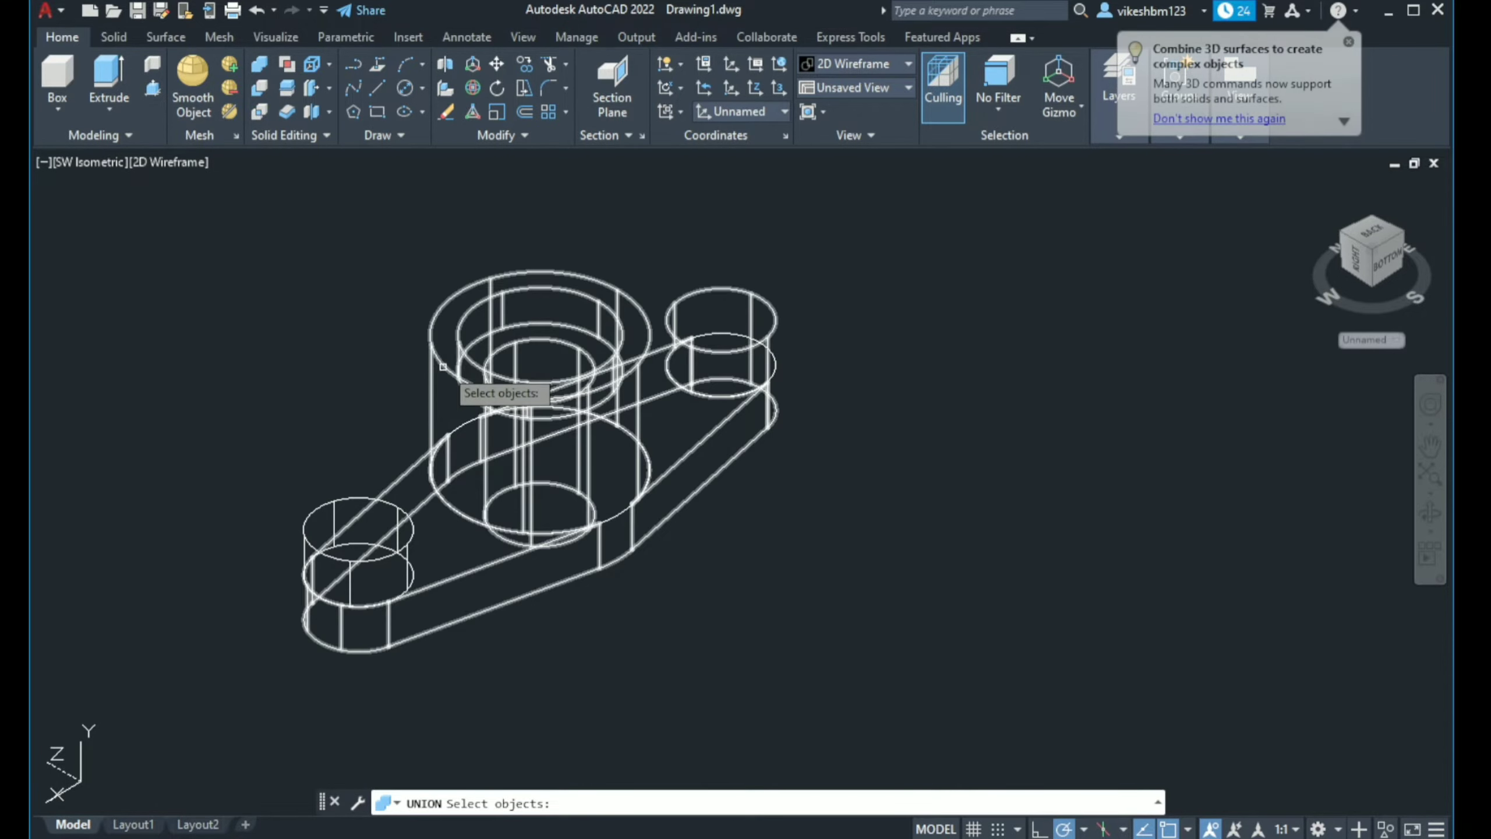
{"action": "left_click", "coordinate": [439, 371]}
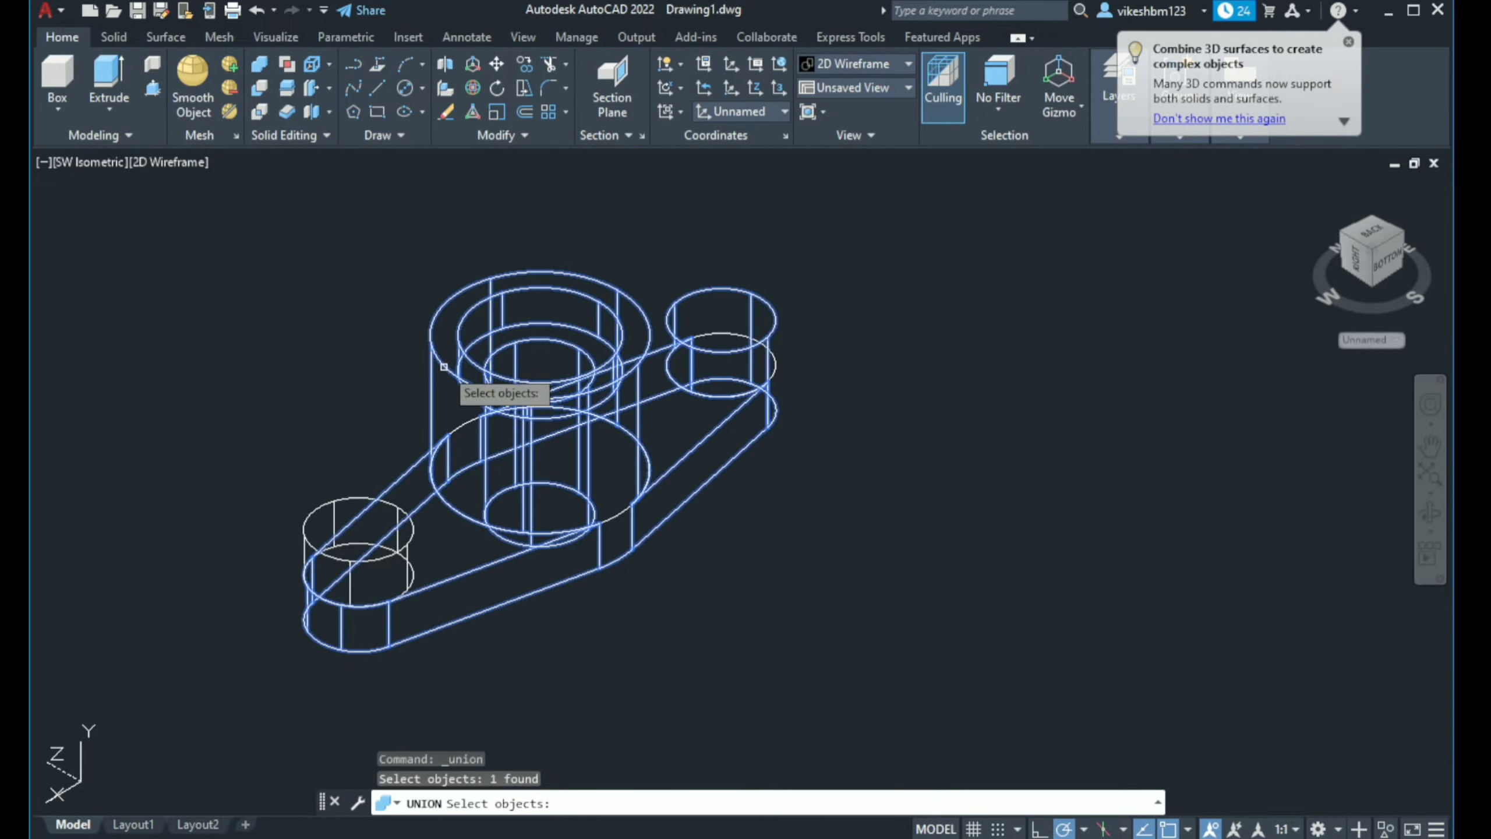
{"action": "left_click", "coordinate": [396, 497]}
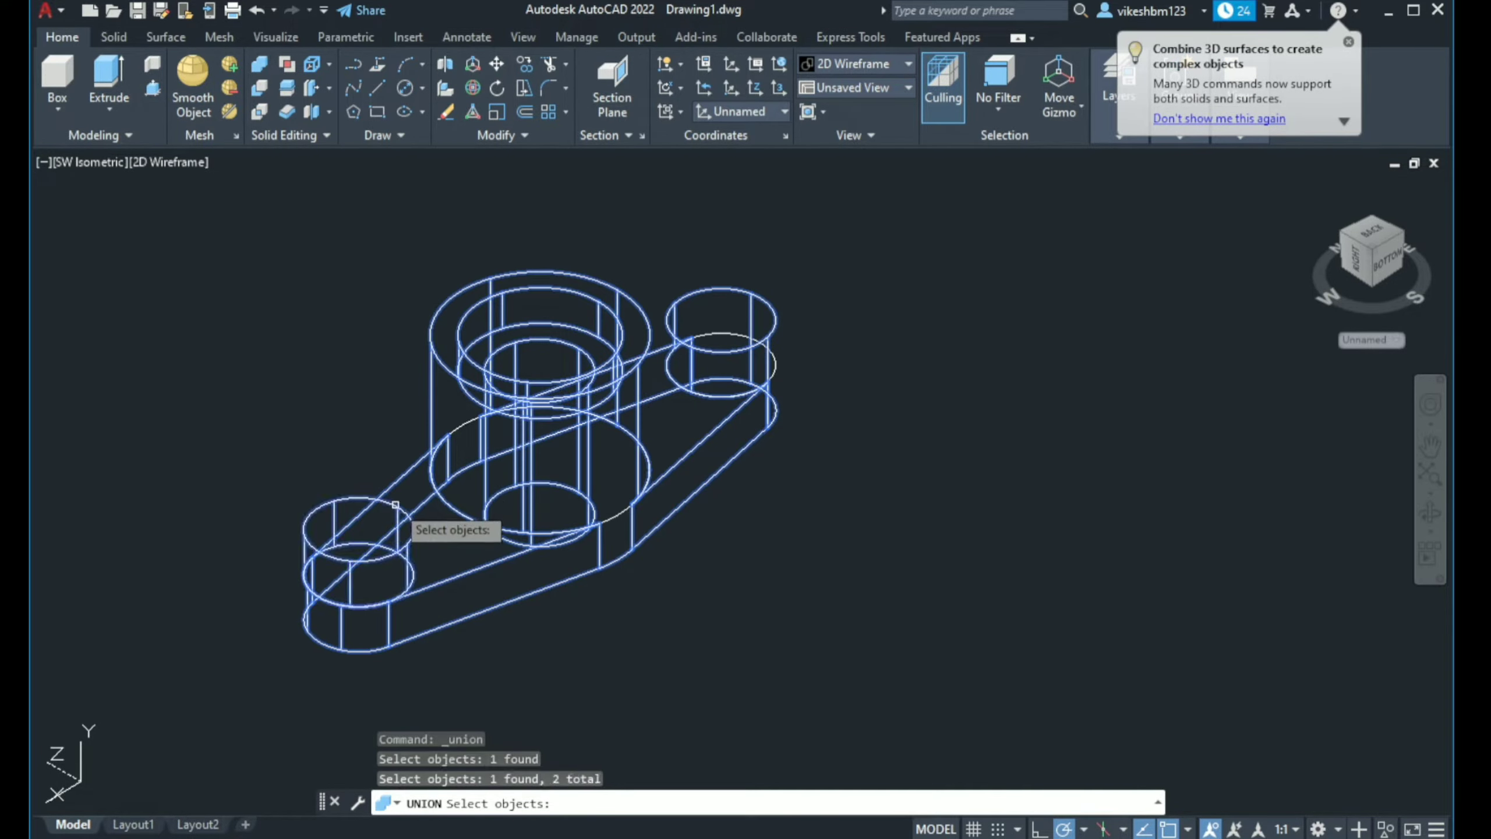
{"action": "left_click", "coordinate": [722, 333]}
{"action": "key", "text": "Return"}
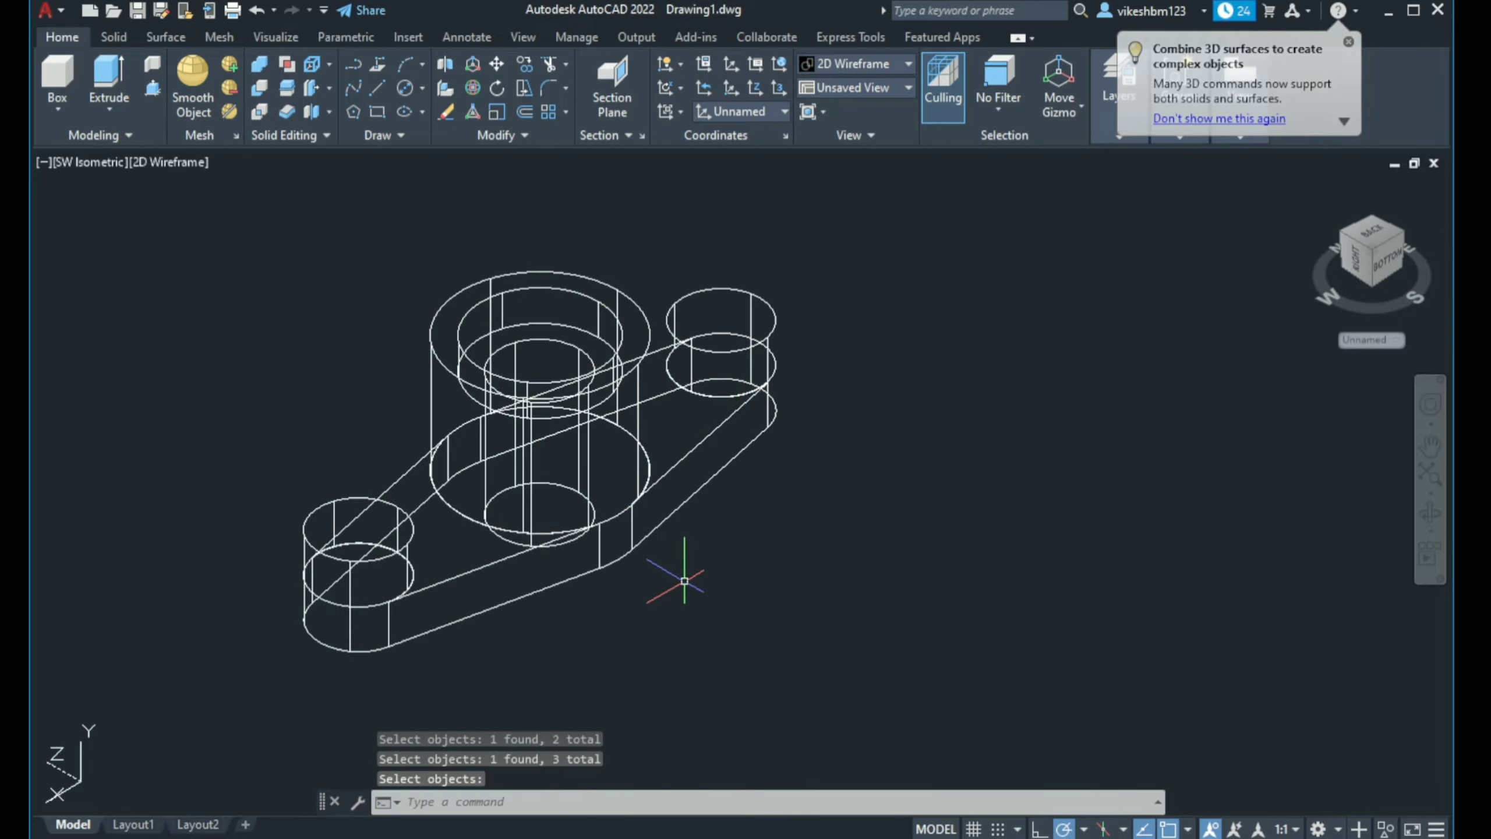
Check the end-boss hole diameters in the reference drawing
{"action": "key", "text": "alt+Tab"}
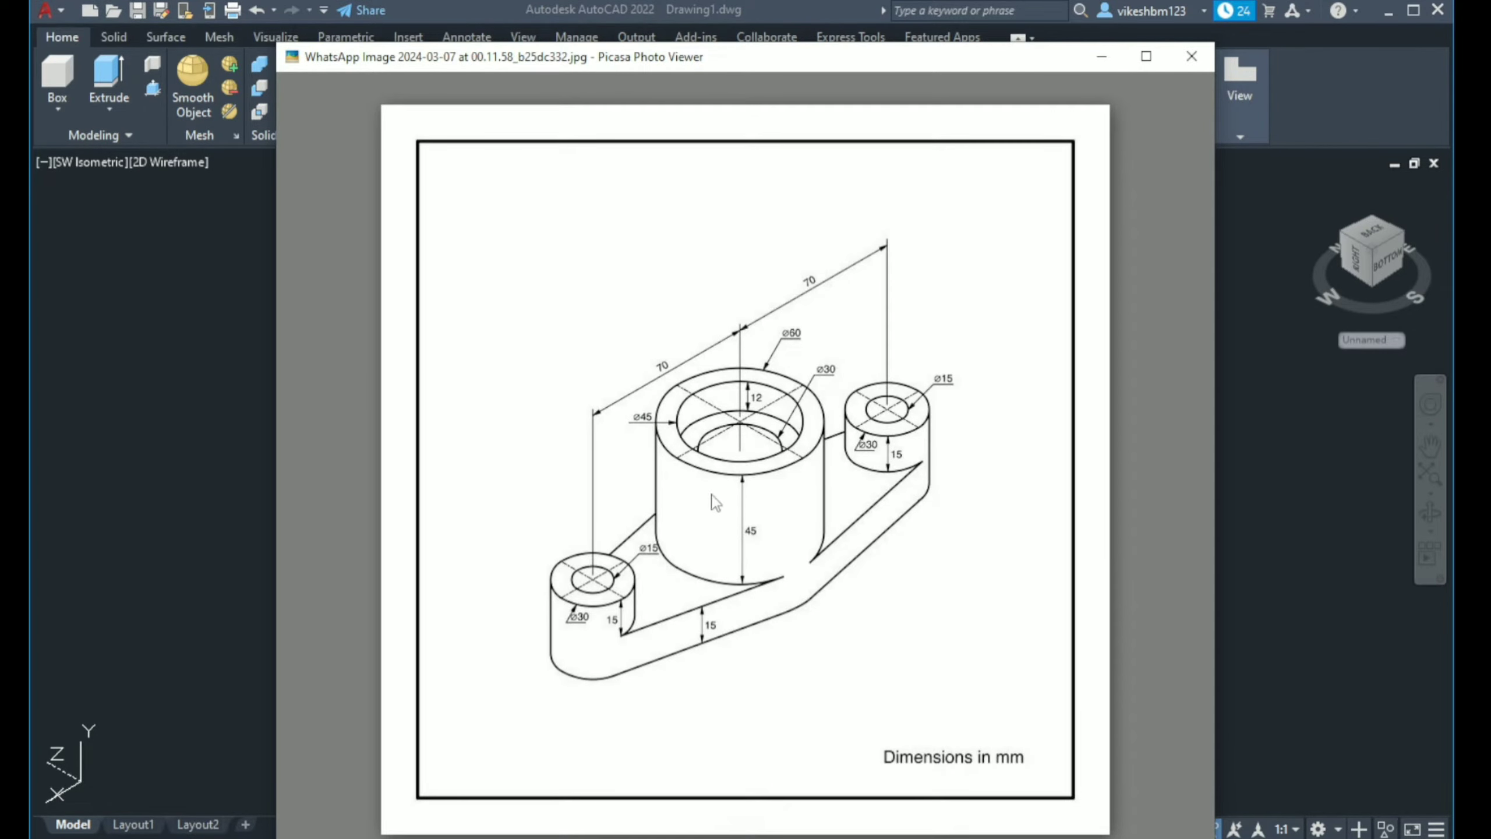
{"action": "key", "text": "alt+Tab"}
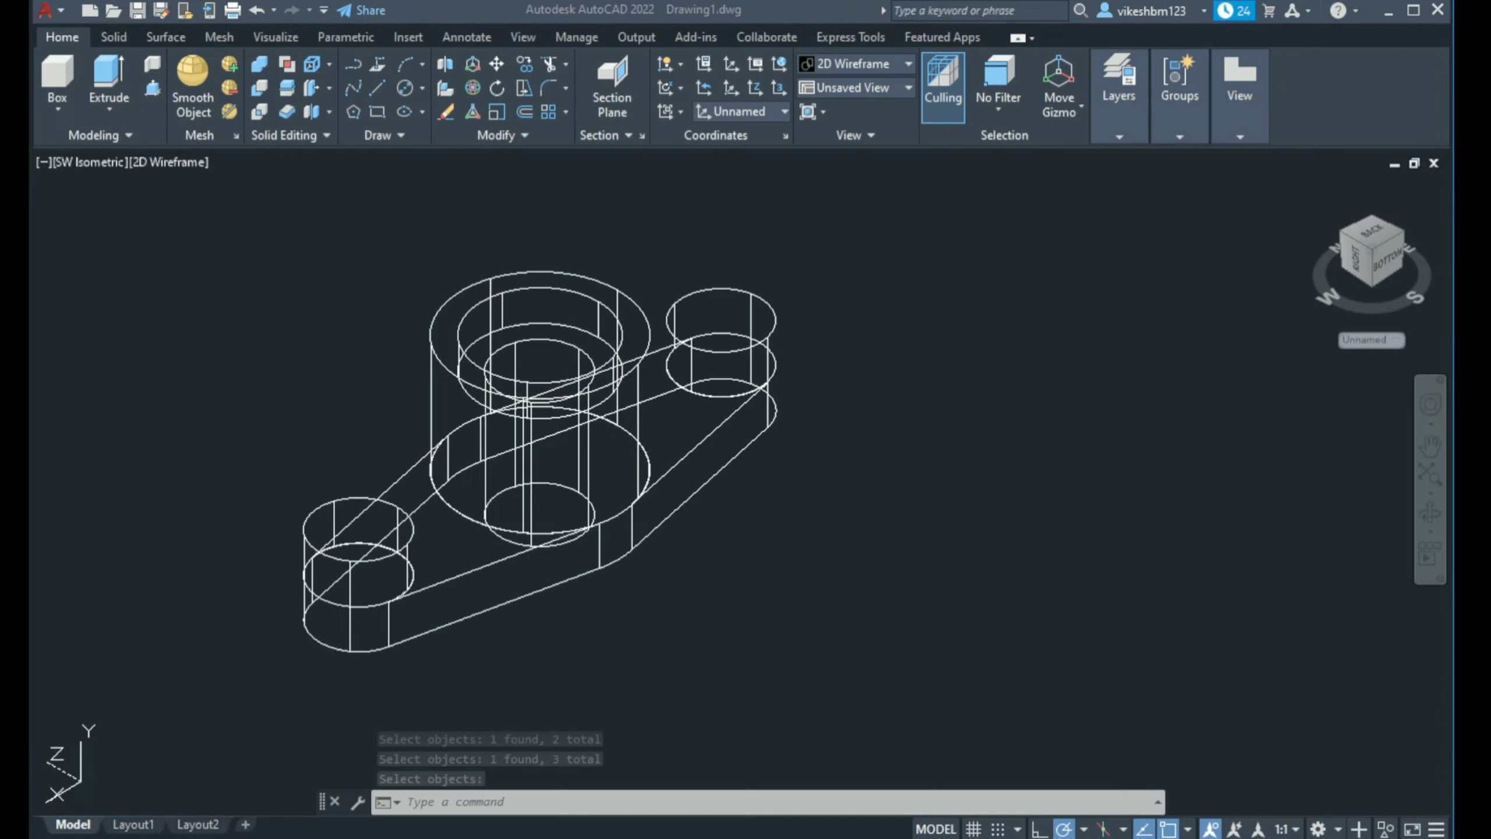
{"action": "middle_click_drag", "start_coordinate": [654, 608], "coordinate": [621, 679]}
{"action": "left_click", "coordinate": [404, 88]}
{"action": "left_click", "coordinate": [930, 442]}
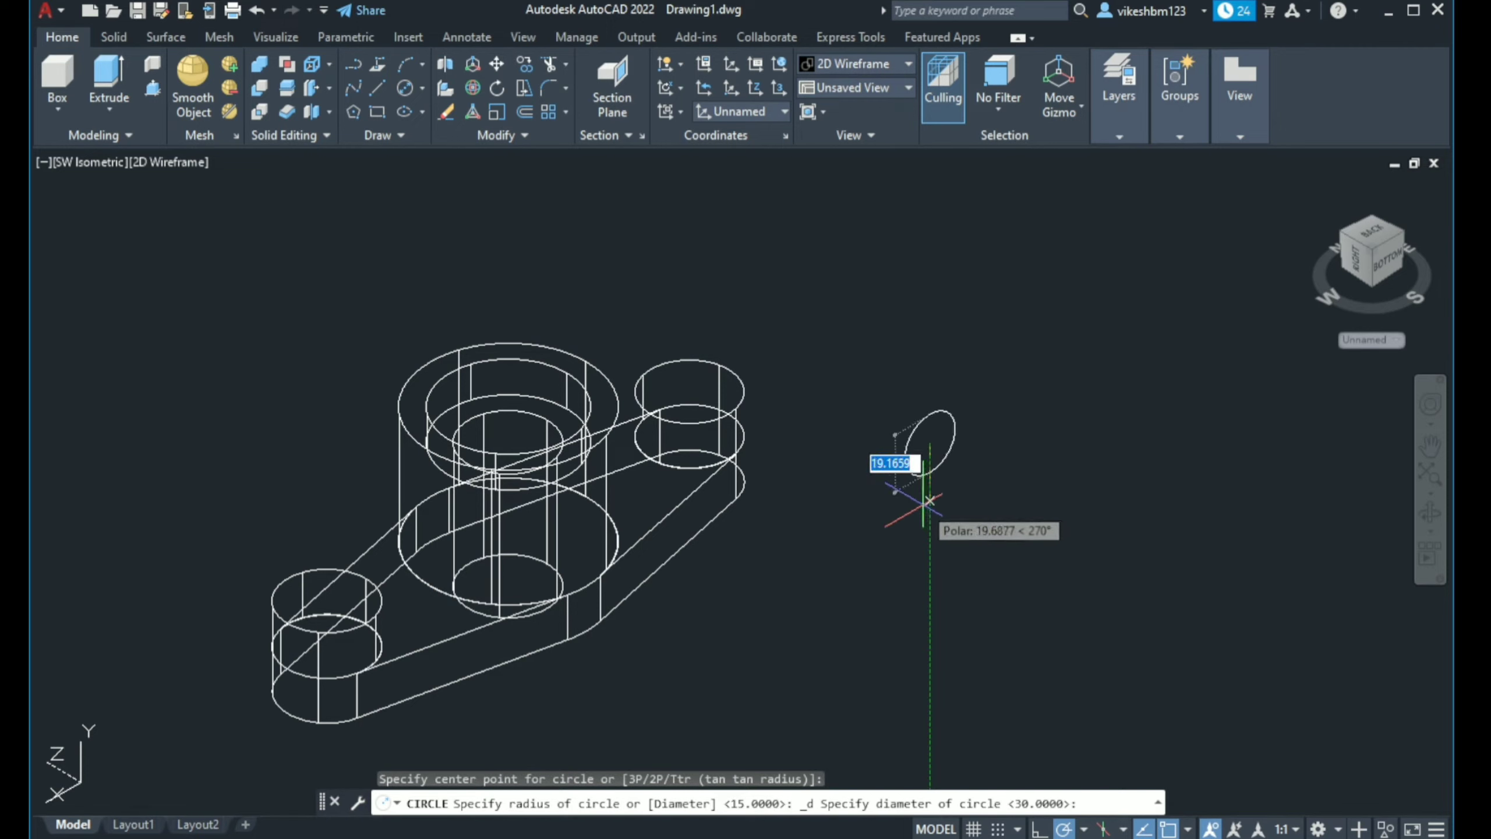
{"action": "key", "text": "Escape"}
Switch the visual style to Realistic and draw a 15 mm diameter circle in the empty space beside the far boss
{"action": "left_click", "coordinate": [163, 162]}
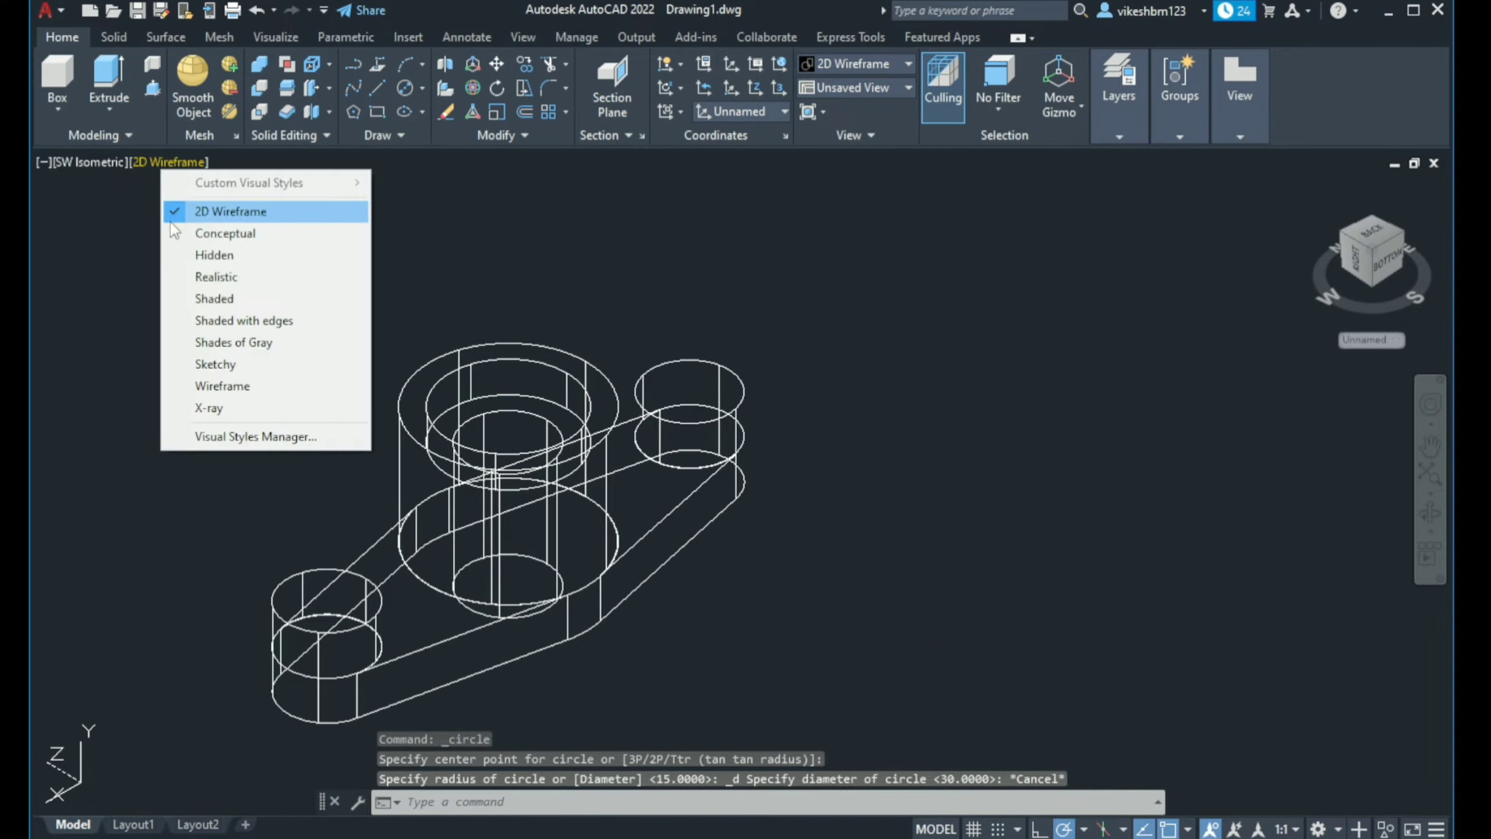
{"action": "left_click", "coordinate": [214, 276]}
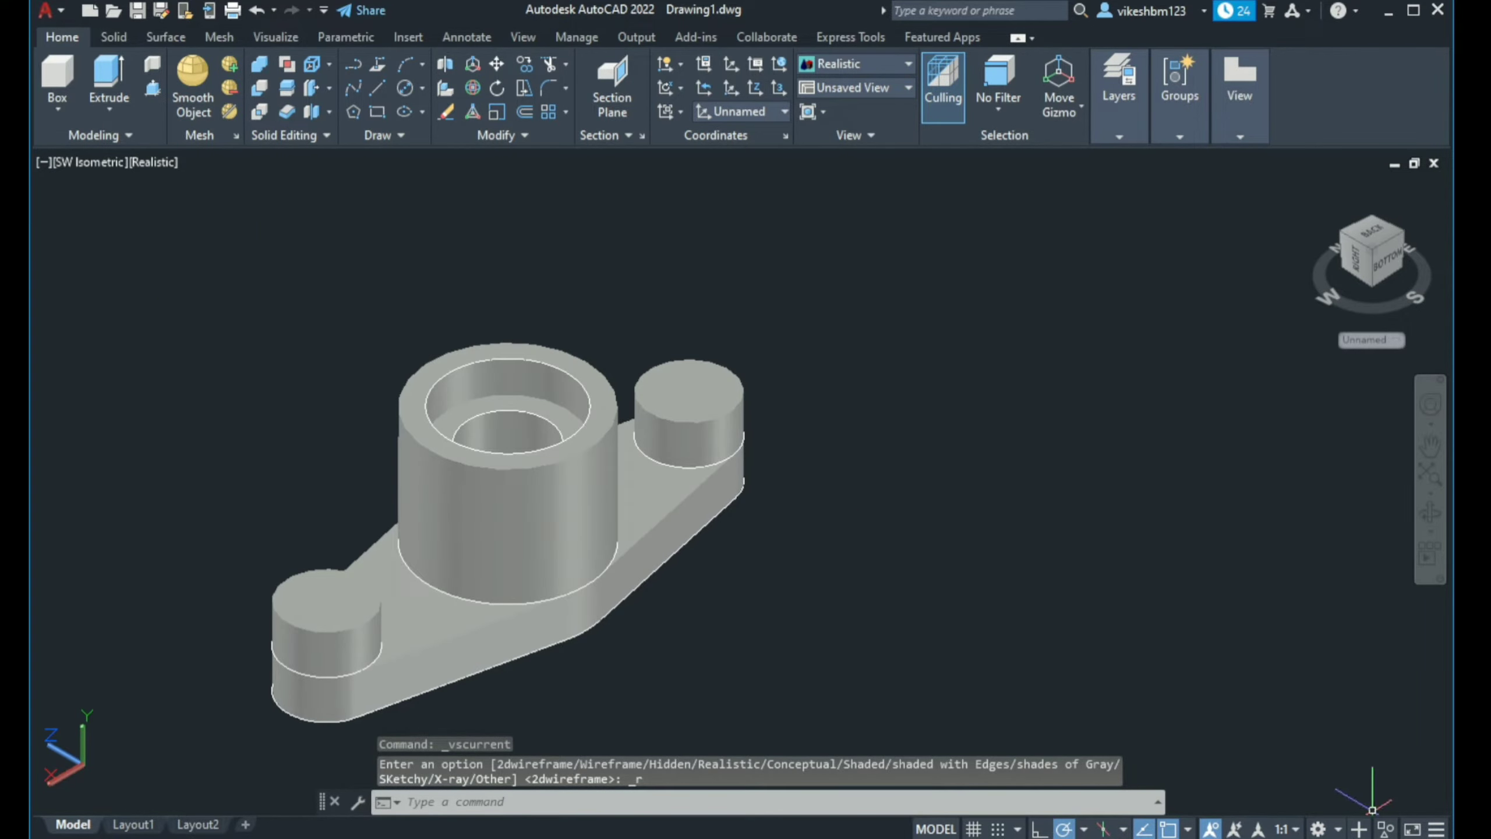
{"action": "left_click", "coordinate": [403, 88]}
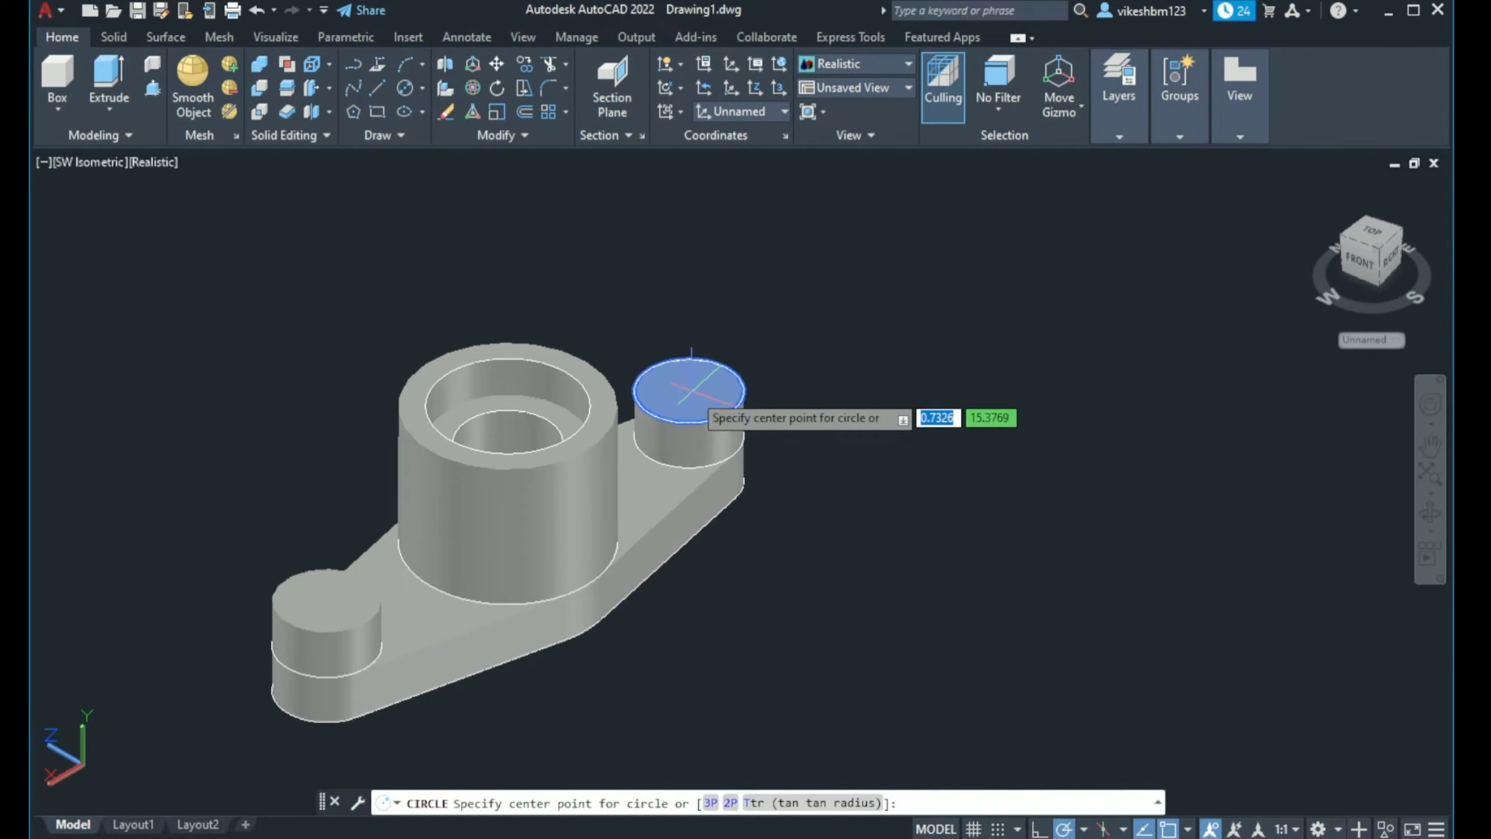
{"action": "scroll", "coordinate": [692, 390], "scroll_direction": "up", "scroll_amount": 3}
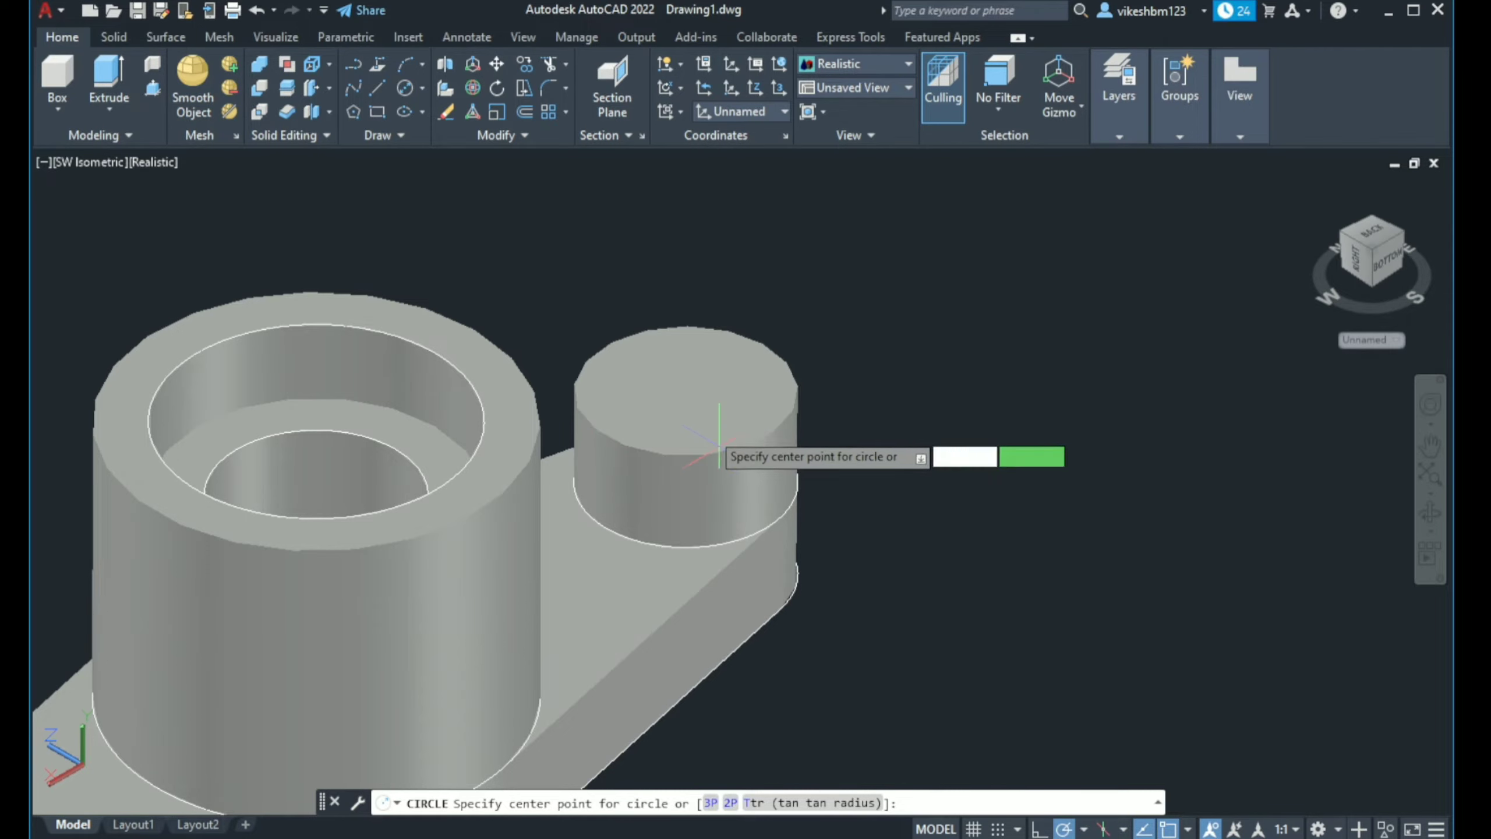
{"action": "scroll", "coordinate": [729, 382], "scroll_direction": "down", "scroll_amount": 3}
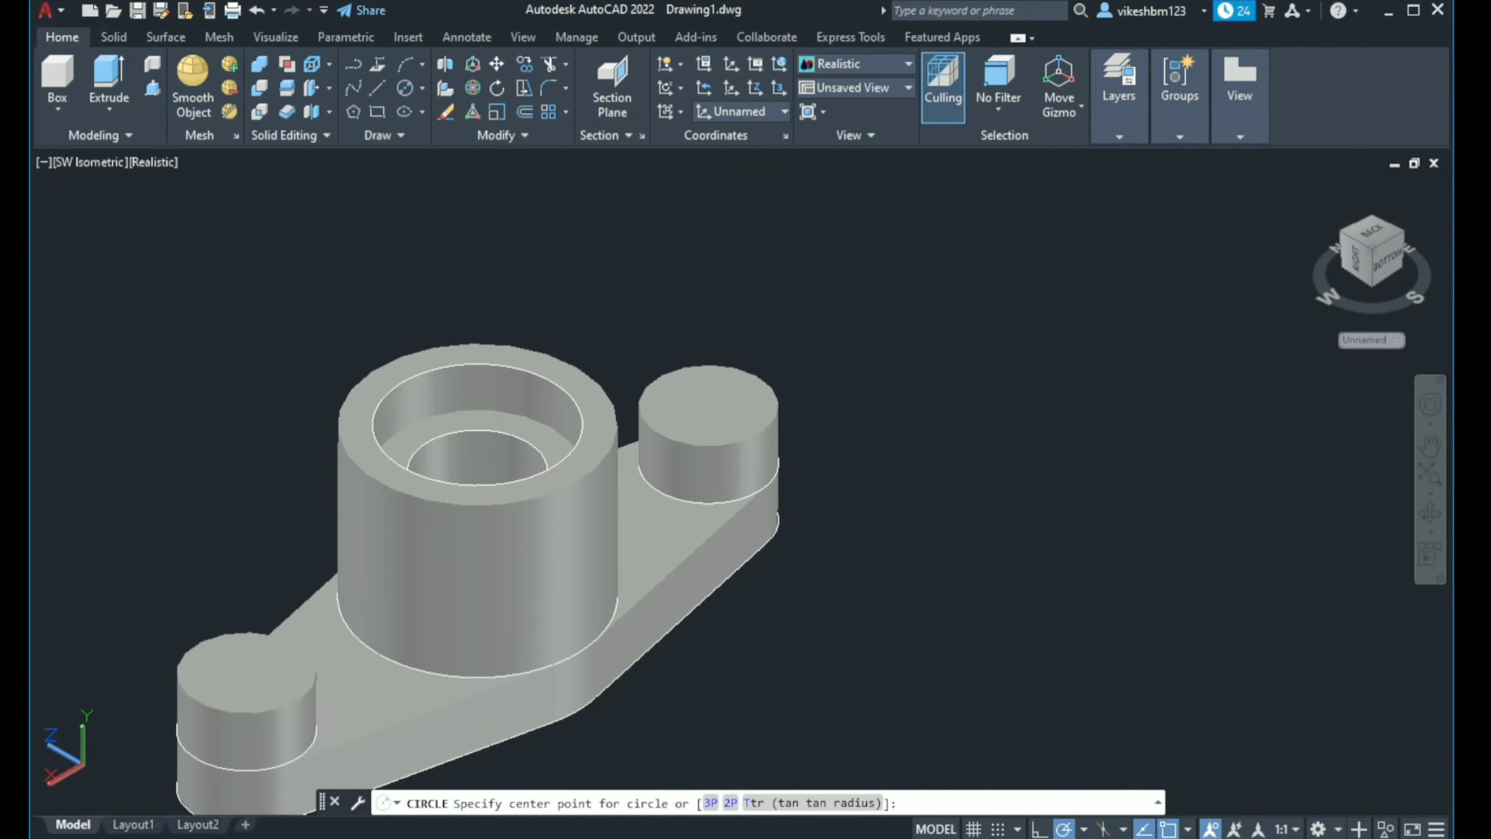
{"action": "left_click", "coordinate": [910, 420]}
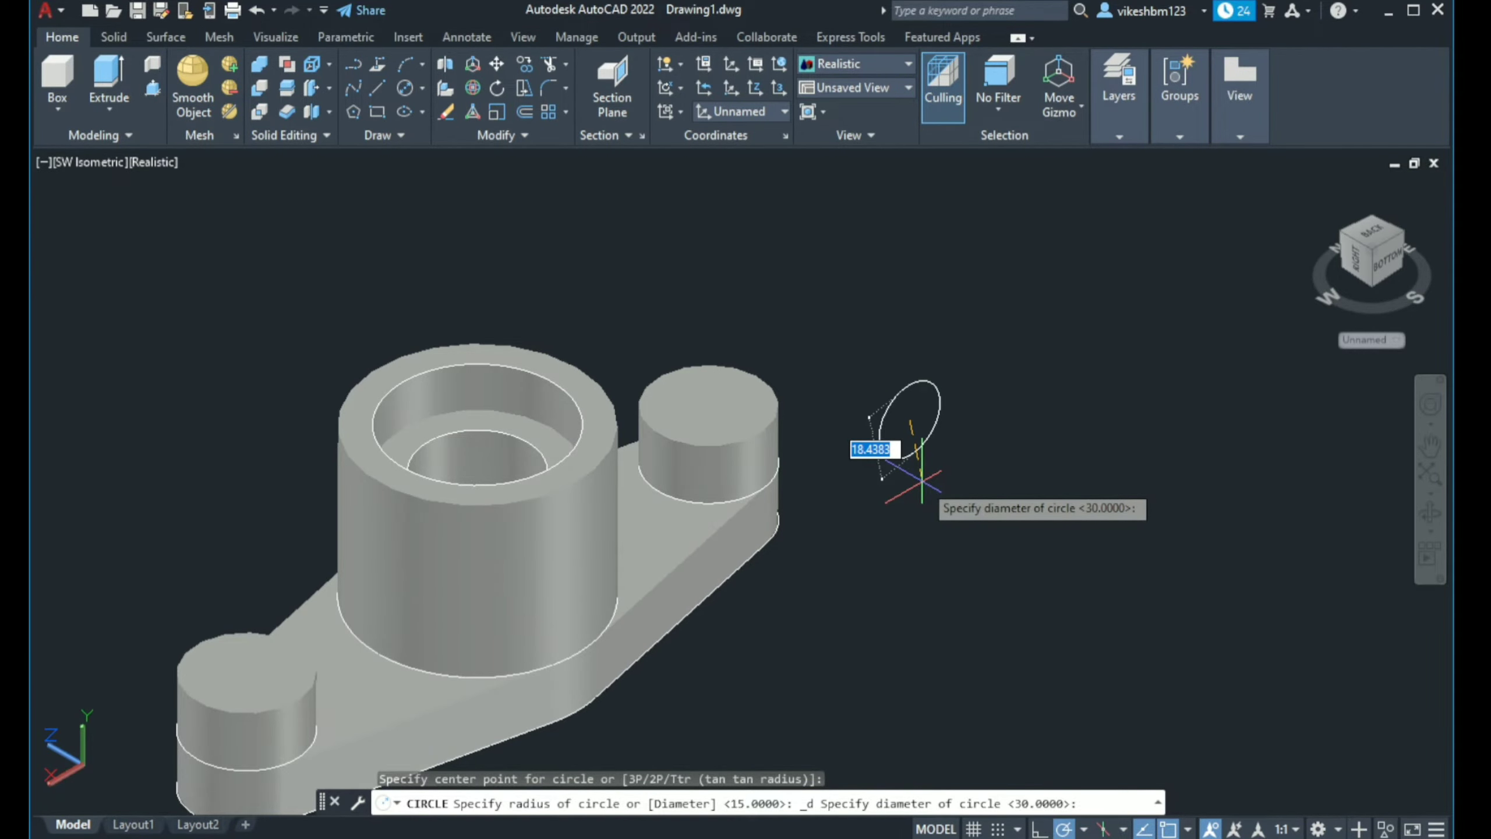
{"action": "type", "text": "1"}
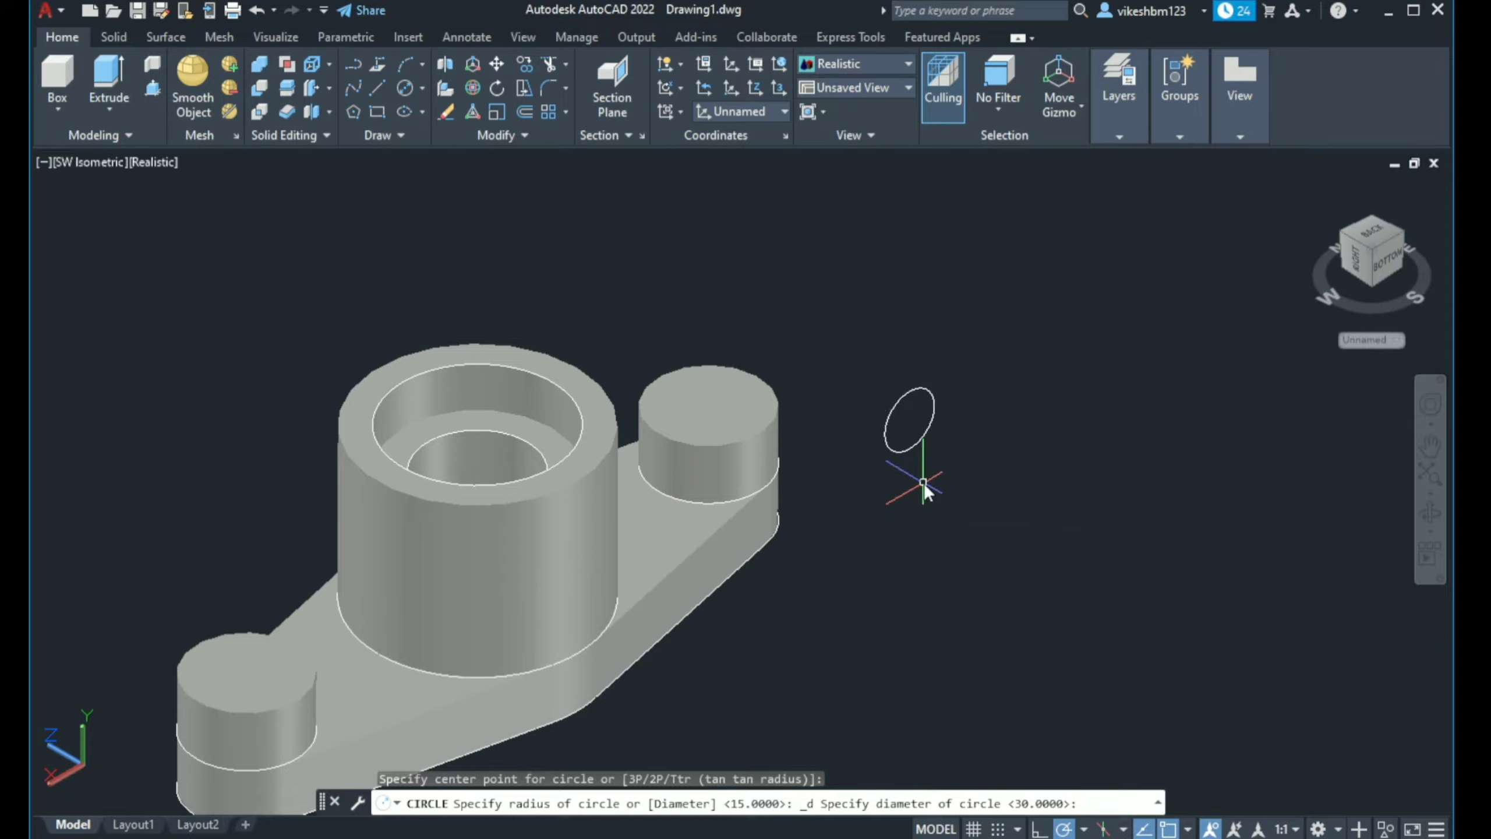
{"action": "key", "text": "Return"}
Rotate the 15 mm circle about the red X axis with Ortho on until it lies parallel to the boss tops
{"action": "left_click", "coordinate": [913, 444]}
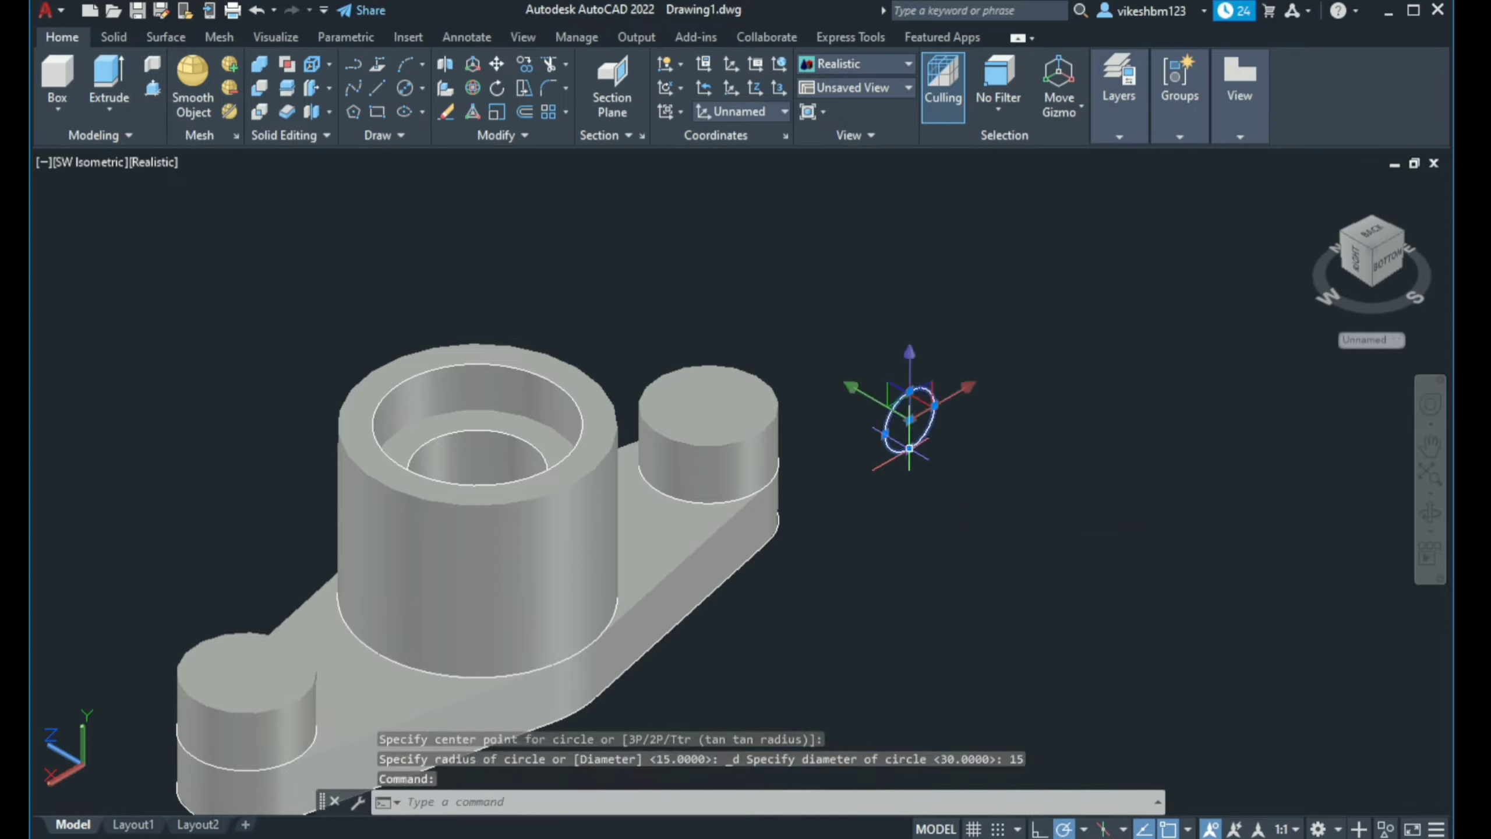
{"action": "left_click", "coordinate": [1080, 107]}
{"action": "left_click", "coordinate": [1066, 177]}
{"action": "left_click", "coordinate": [869, 405]}
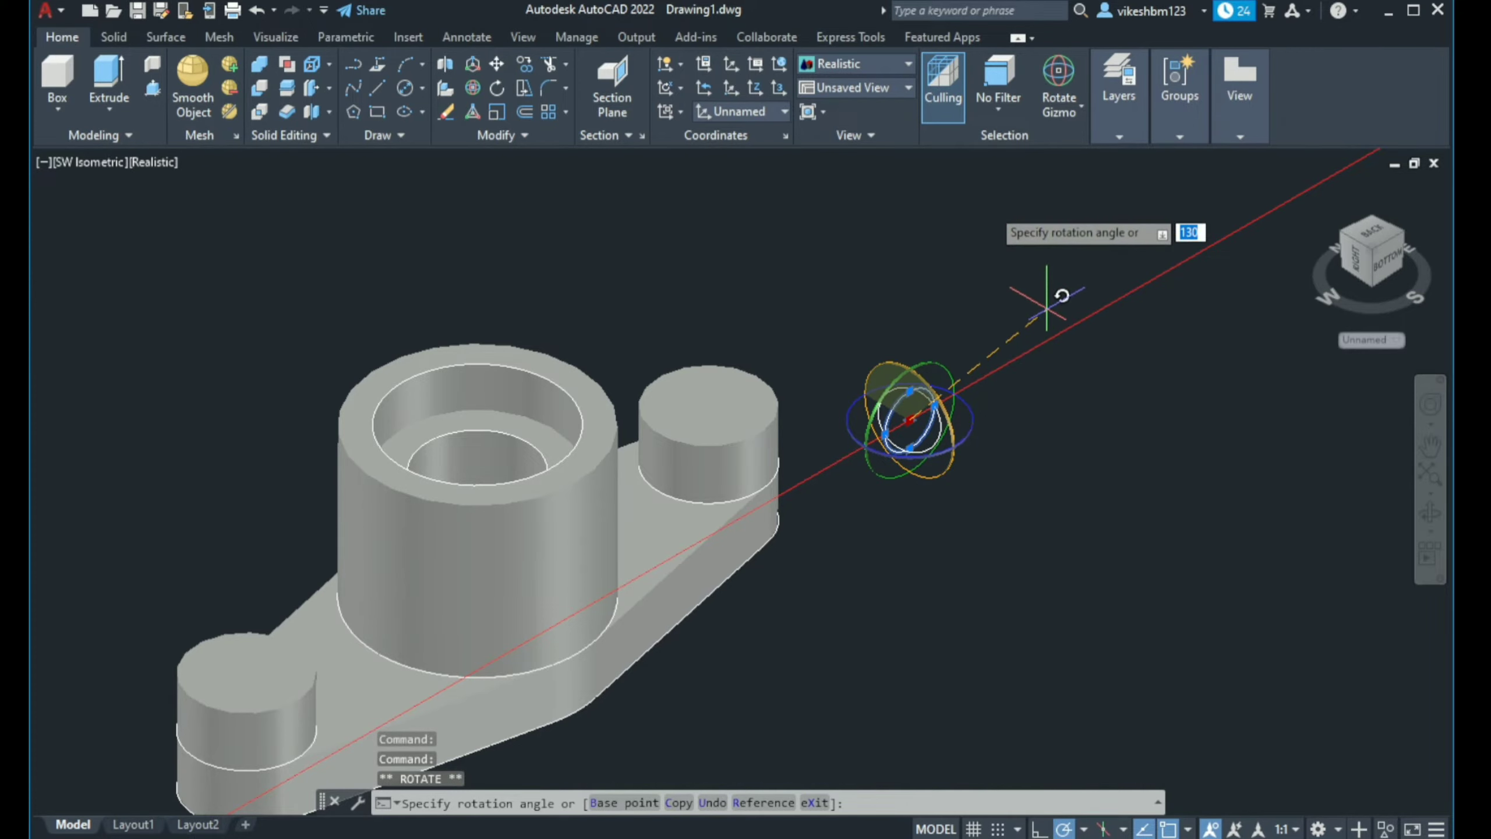
{"action": "key", "text": "F8"}
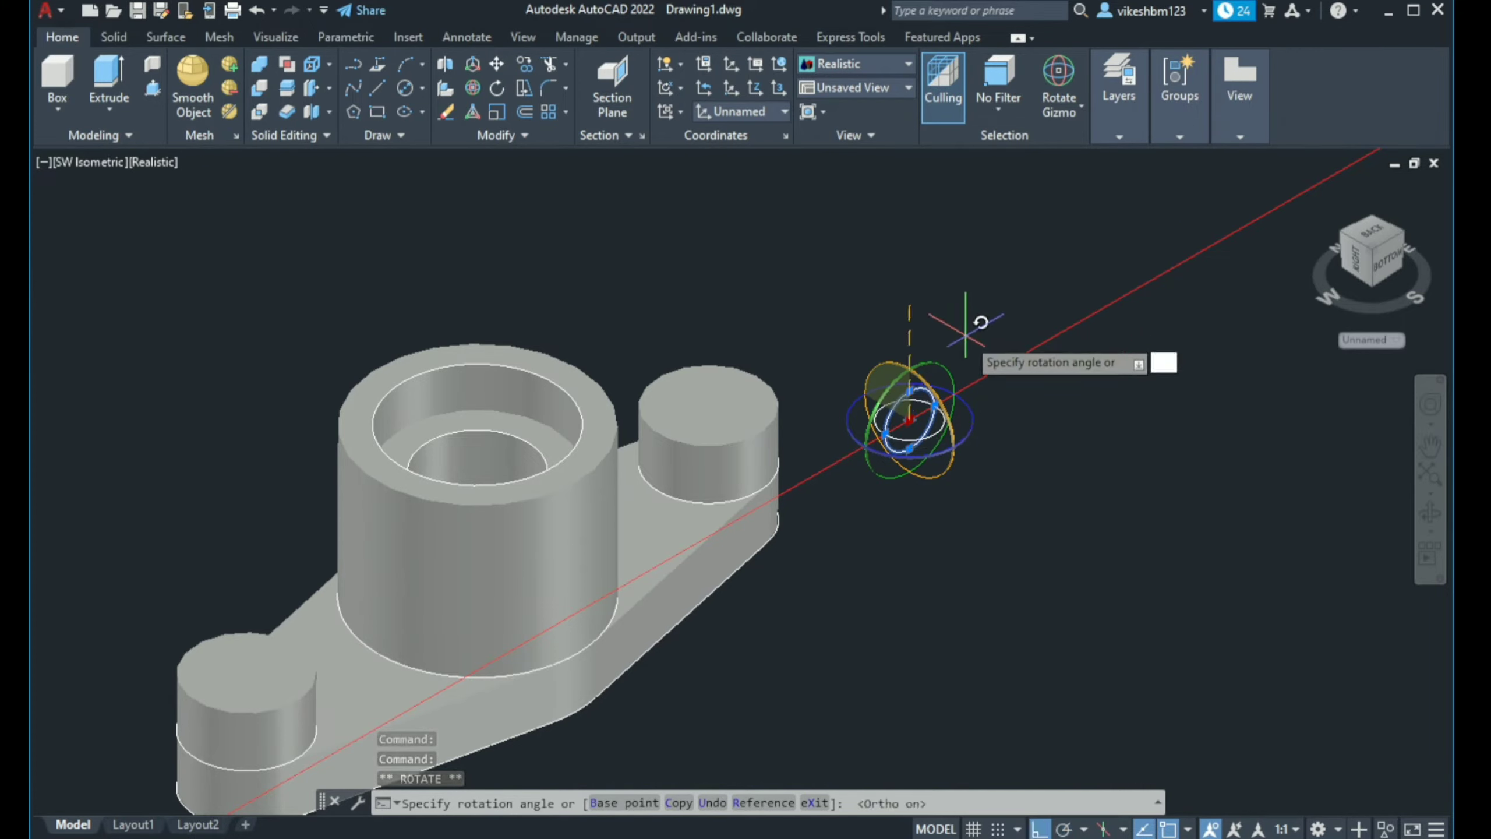
{"action": "left_click", "coordinate": [966, 336]}
{"action": "key", "text": "Escape"}
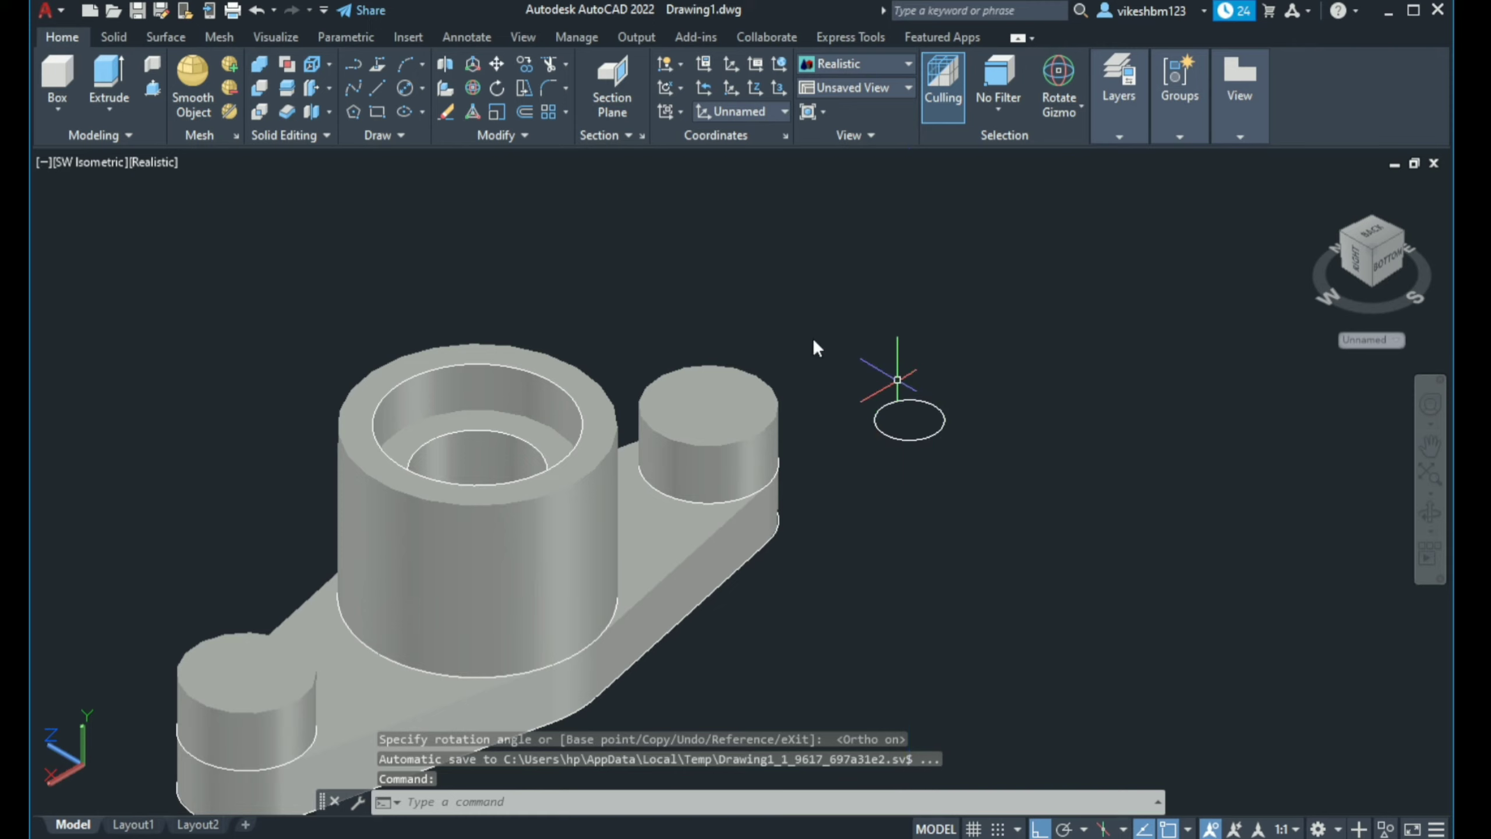
{"action": "key", "text": "Escape"}
Move the 15 mm circle by its center onto the center of the far boss's top face
{"action": "left_click", "coordinate": [496, 63]}
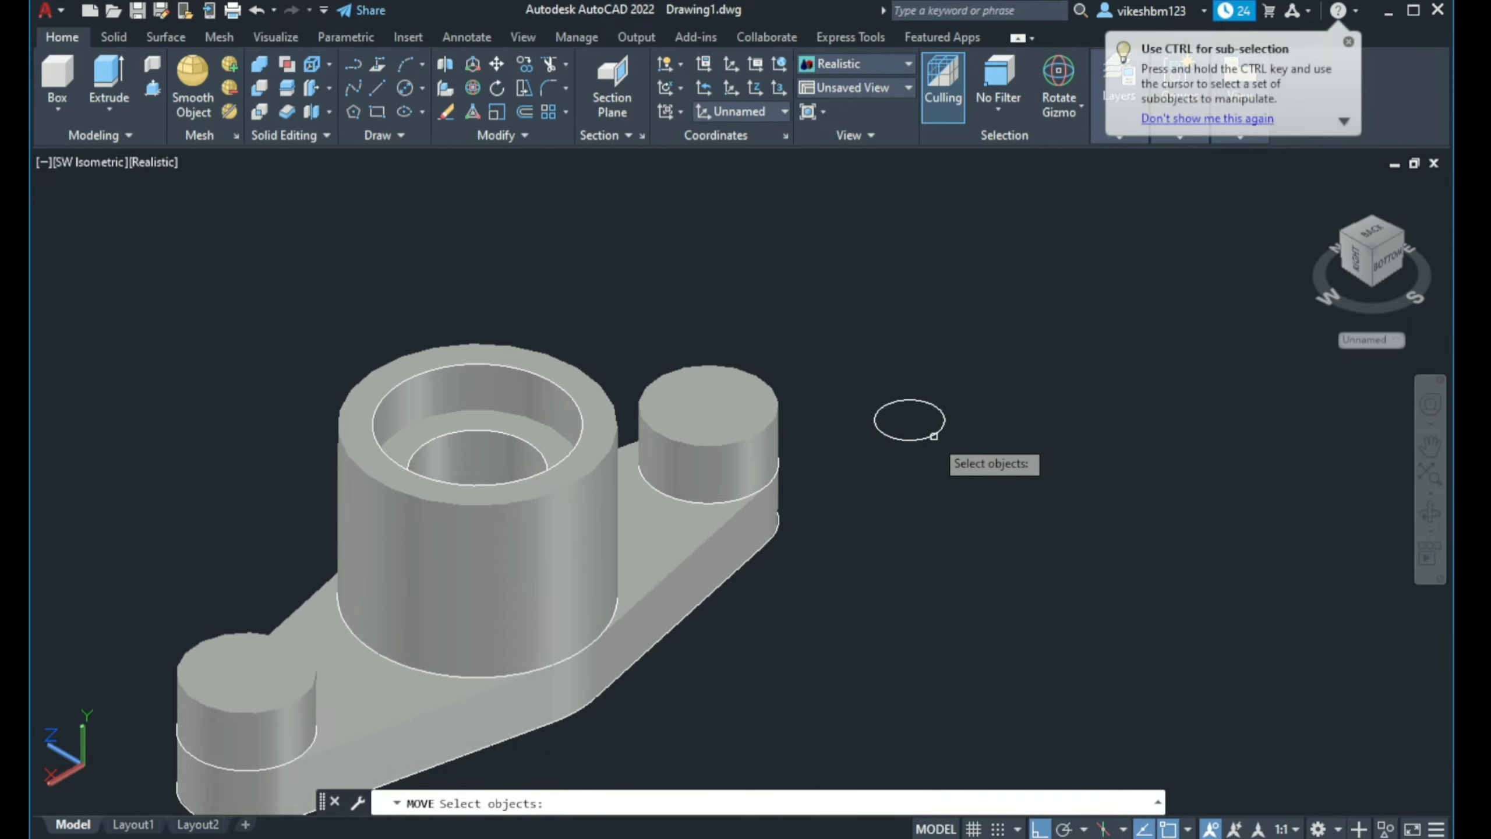
{"action": "left_click", "coordinate": [933, 435]}
{"action": "key", "text": "Return"}
{"action": "left_click", "coordinate": [910, 420]}
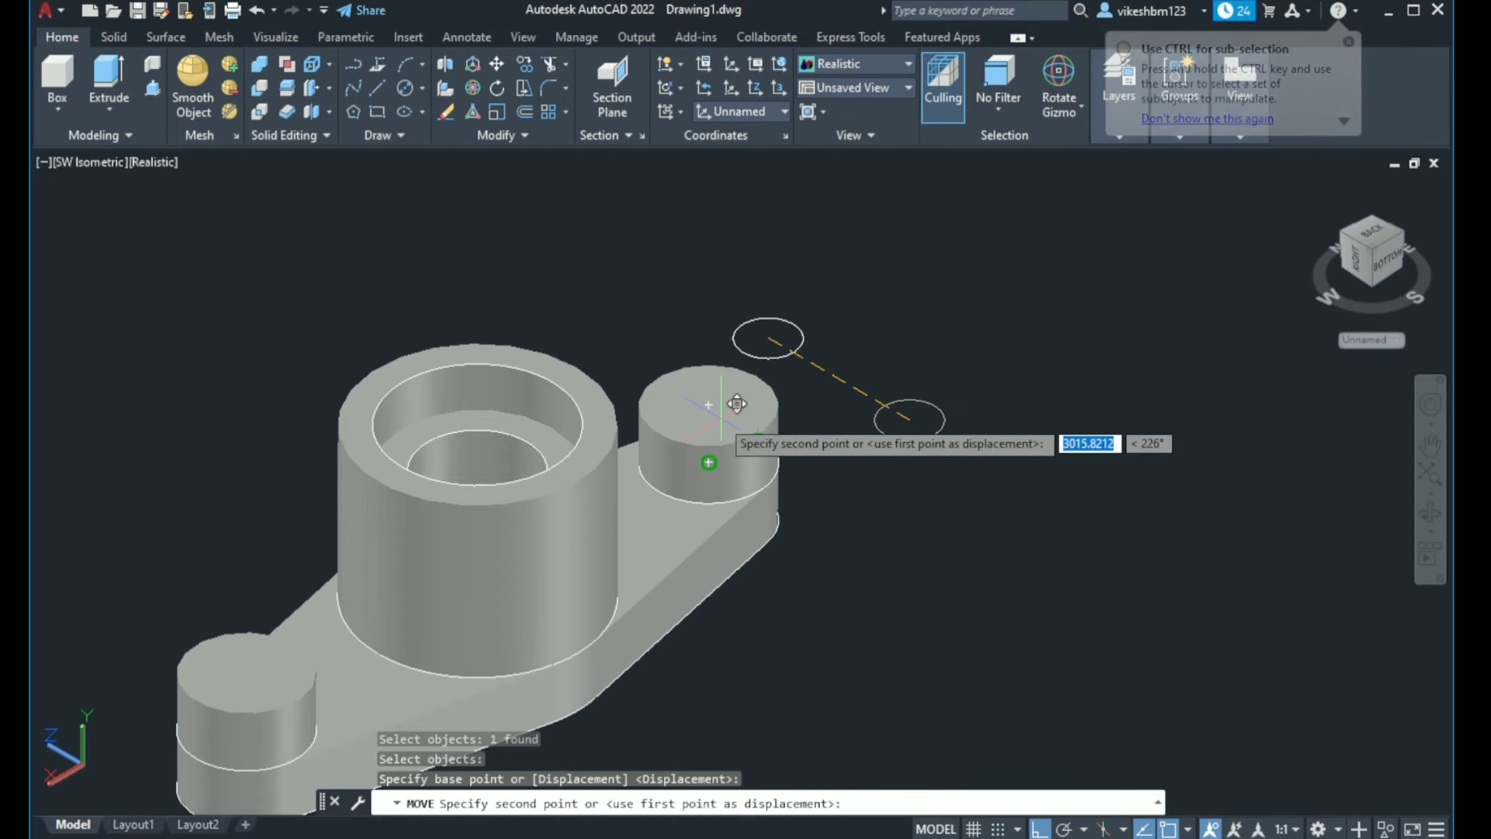
{"action": "left_click", "coordinate": [711, 405]}
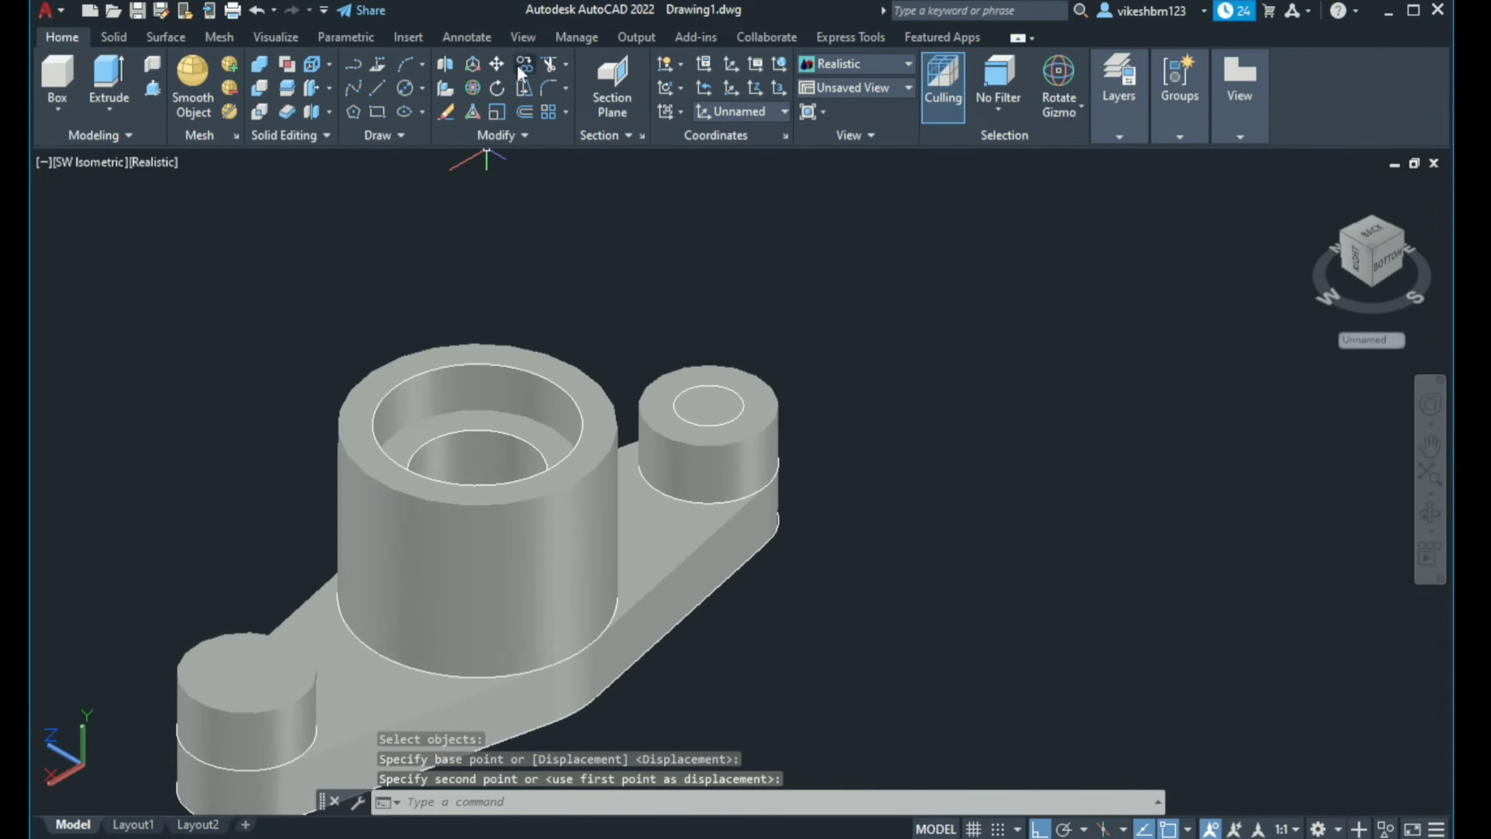
Copy the 15 mm circle from the far boss to the center of the near boss's top face
{"action": "type", "text": "co"}
{"action": "scroll", "coordinate": [609, 382], "scroll_direction": "up", "scroll_amount": 3}
{"action": "key", "text": "Return"}
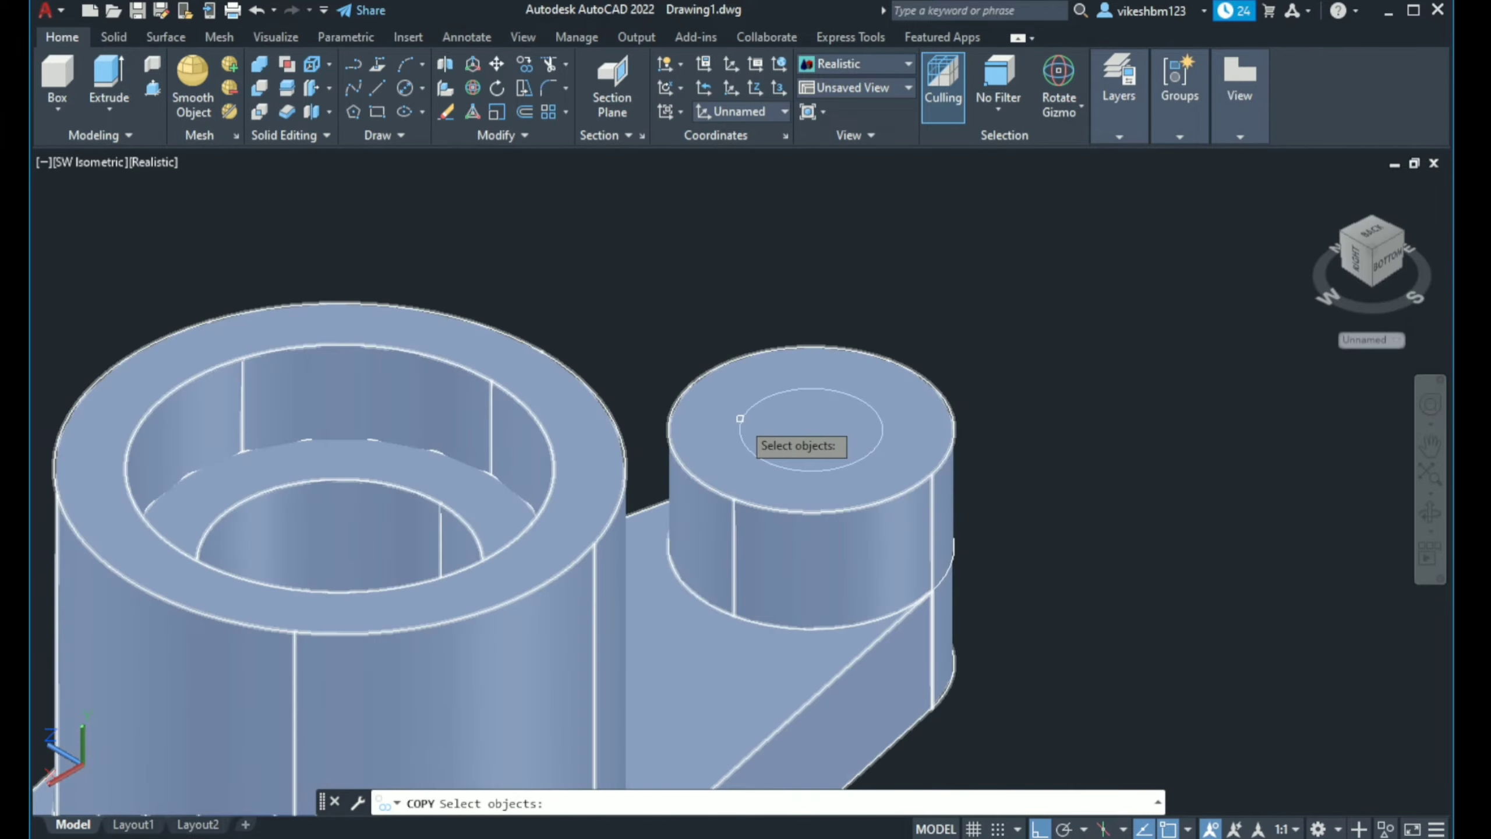
{"action": "scroll", "coordinate": [743, 418], "scroll_direction": "up", "scroll_amount": 3}
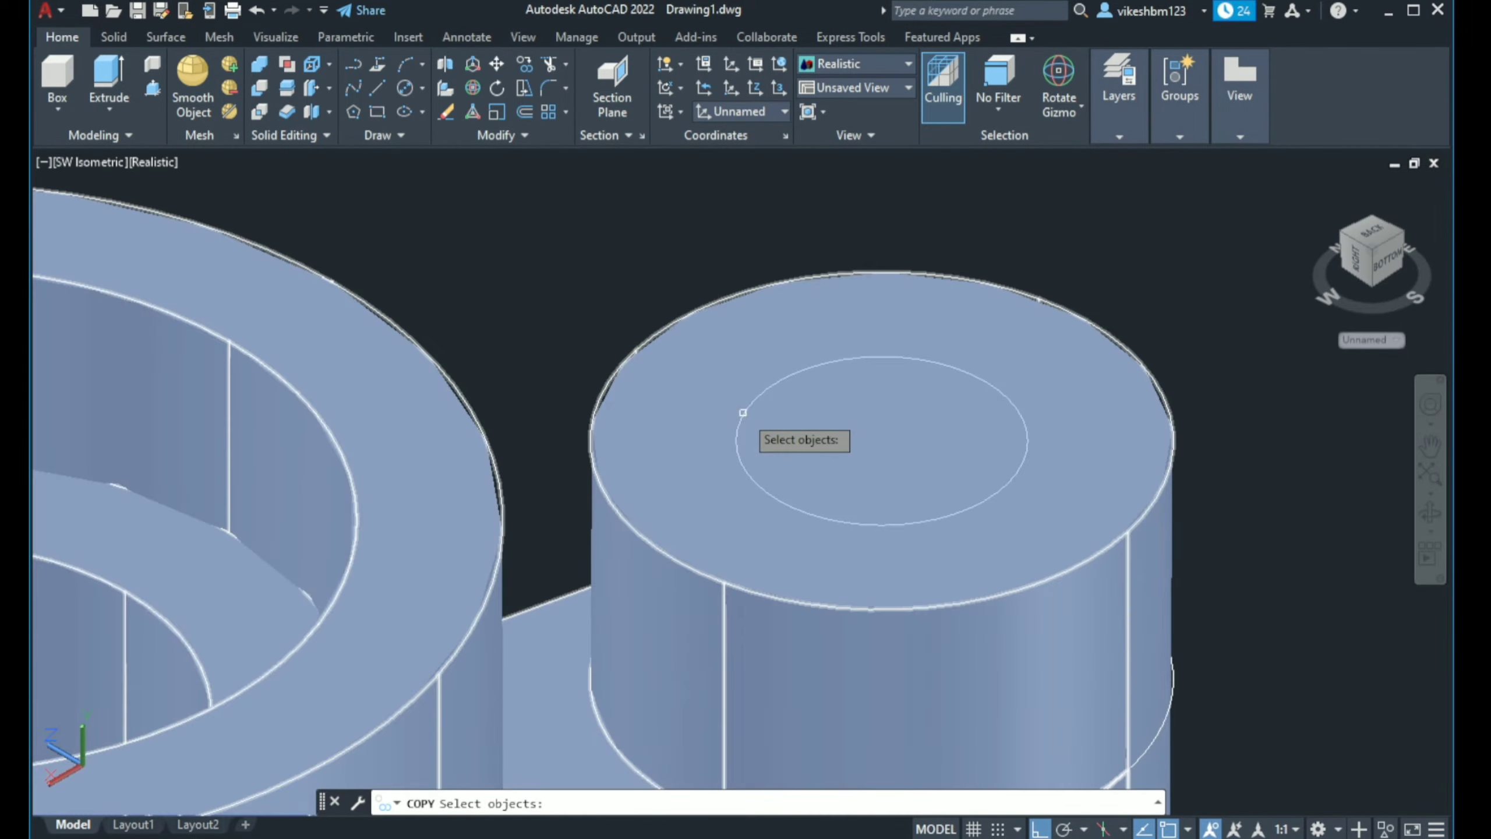
{"action": "scroll", "coordinate": [743, 413], "scroll_direction": "up", "scroll_amount": 3}
{"action": "left_click", "coordinate": [743, 415]}
{"action": "key", "text": "Return"}
{"action": "scroll", "coordinate": [743, 415], "scroll_direction": "down", "scroll_amount": 9}
{"action": "left_click", "coordinate": [759, 418]}
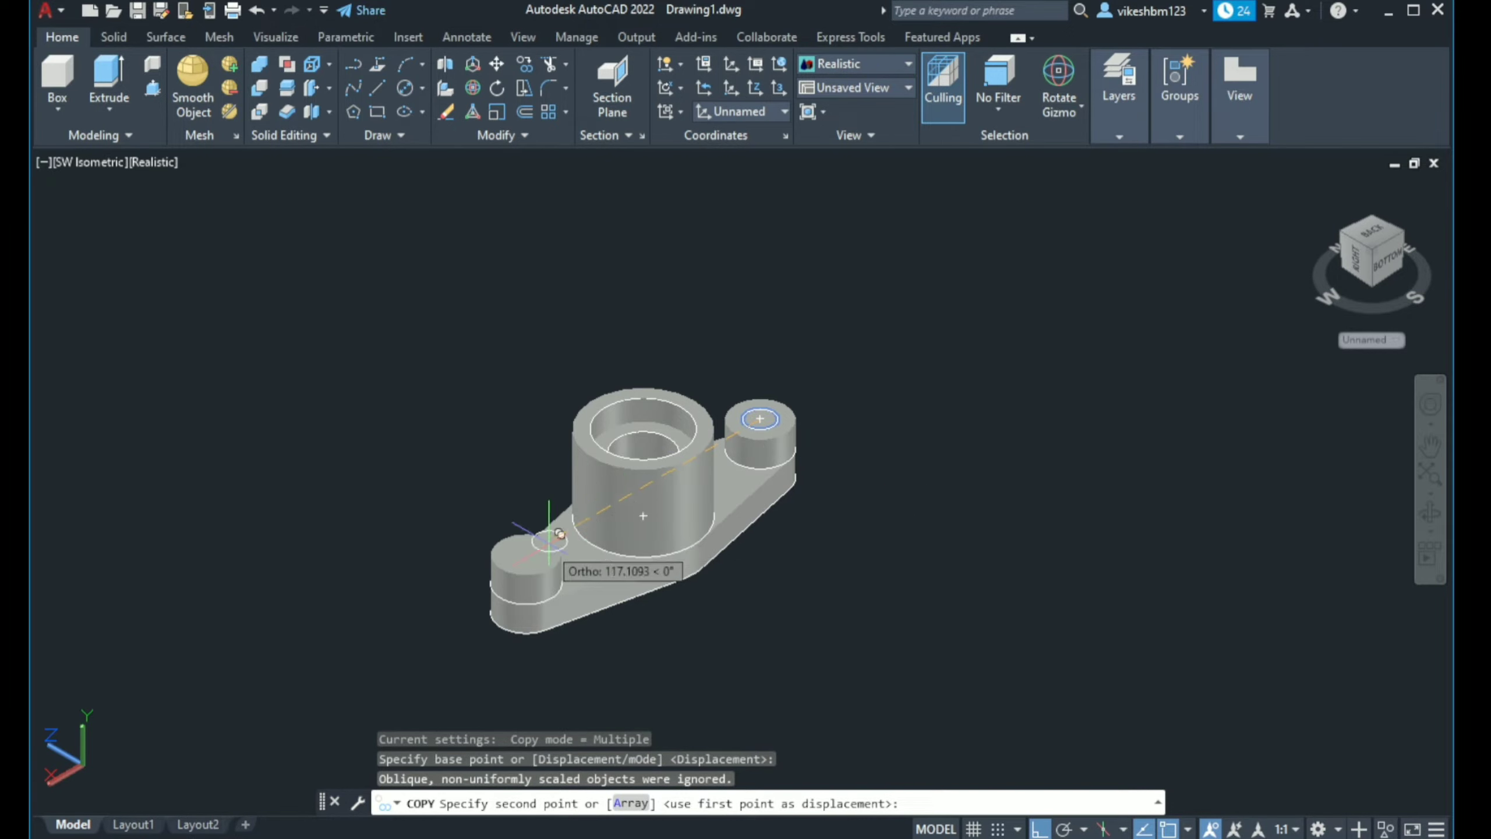
{"action": "scroll", "coordinate": [535, 546], "scroll_direction": "up", "scroll_amount": 3}
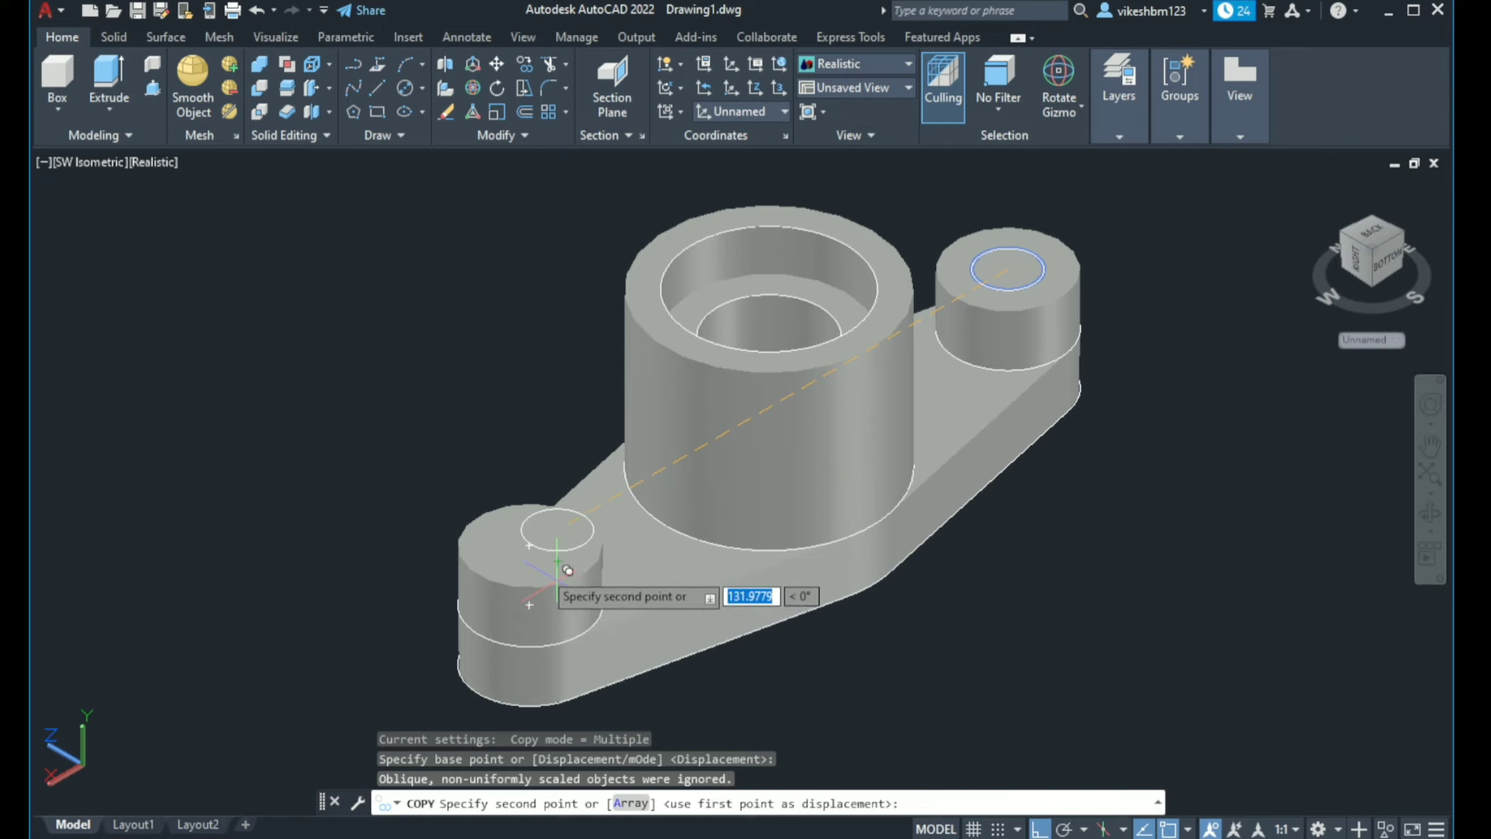
{"action": "left_click", "coordinate": [537, 544]}
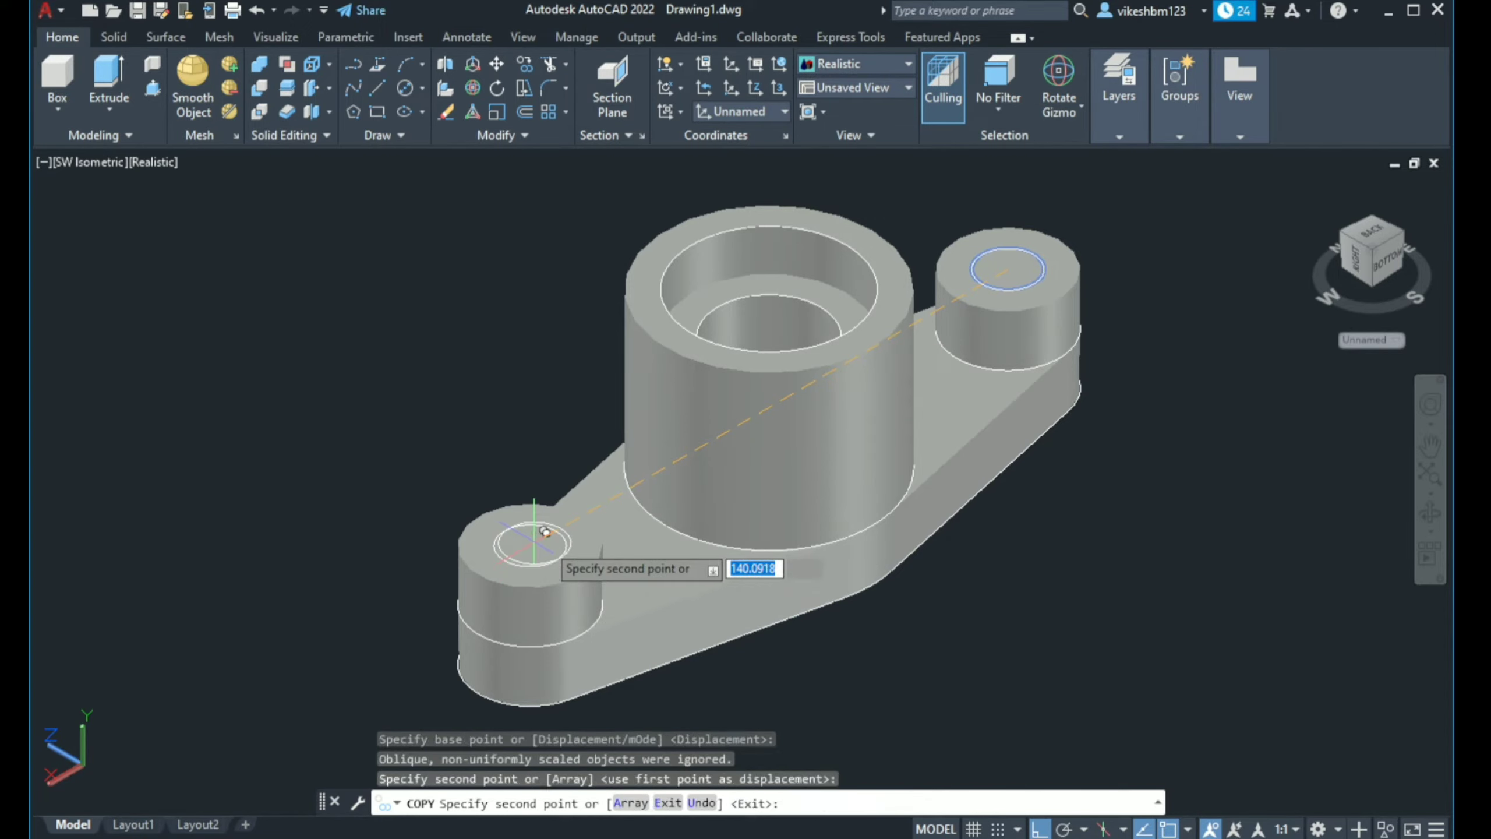
{"action": "key", "text": "Escape"}
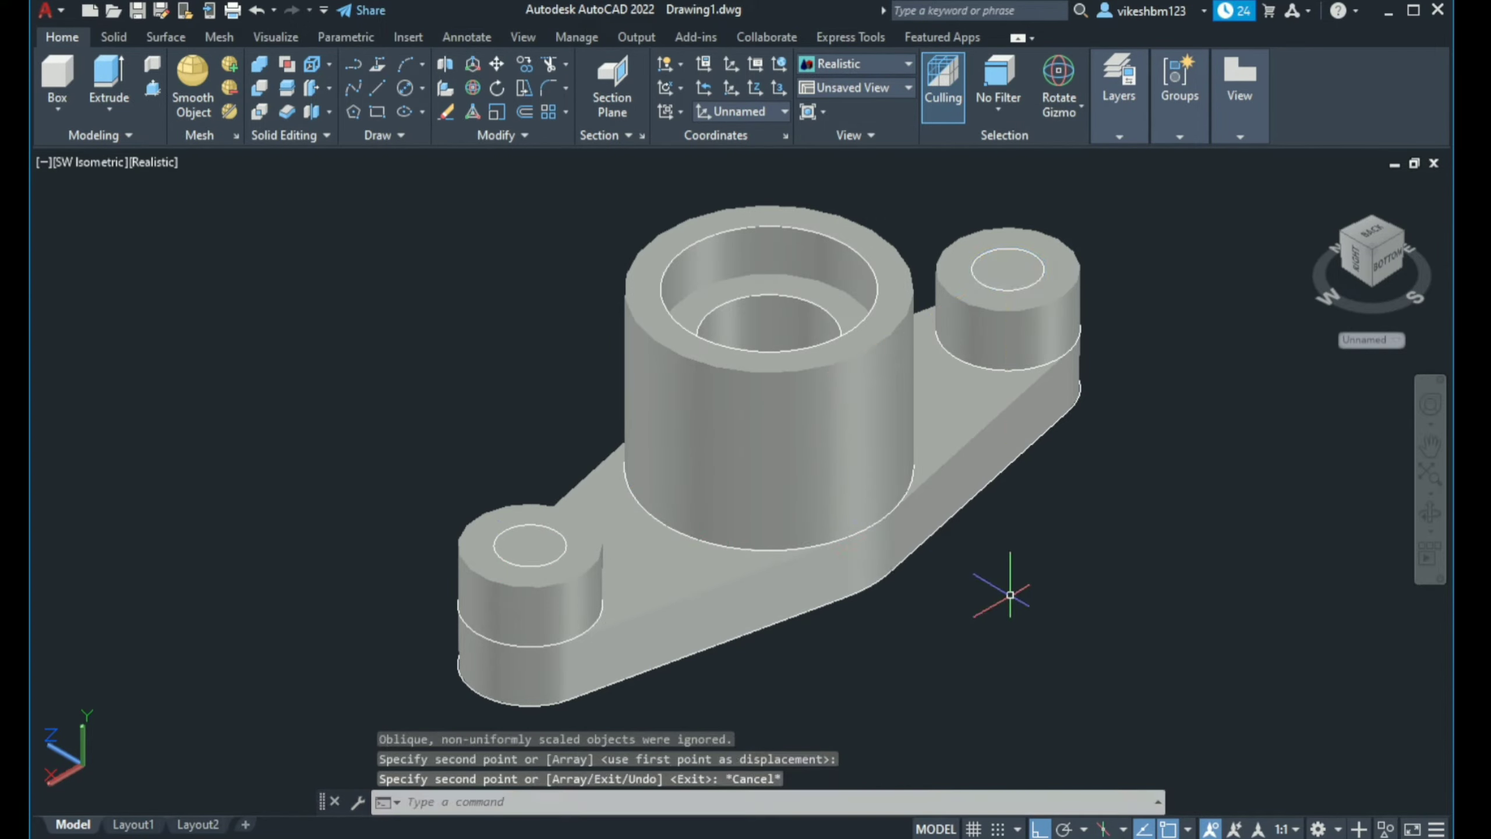
Press-pull the 15 mm circles on the near and far bosses down past the plate's underside to cut through holes
{"action": "middle_click_drag", "start_coordinate": [961, 598], "coordinate": [905, 598]}
{"action": "scroll", "coordinate": [902, 590], "scroll_direction": "down", "scroll_amount": 2}
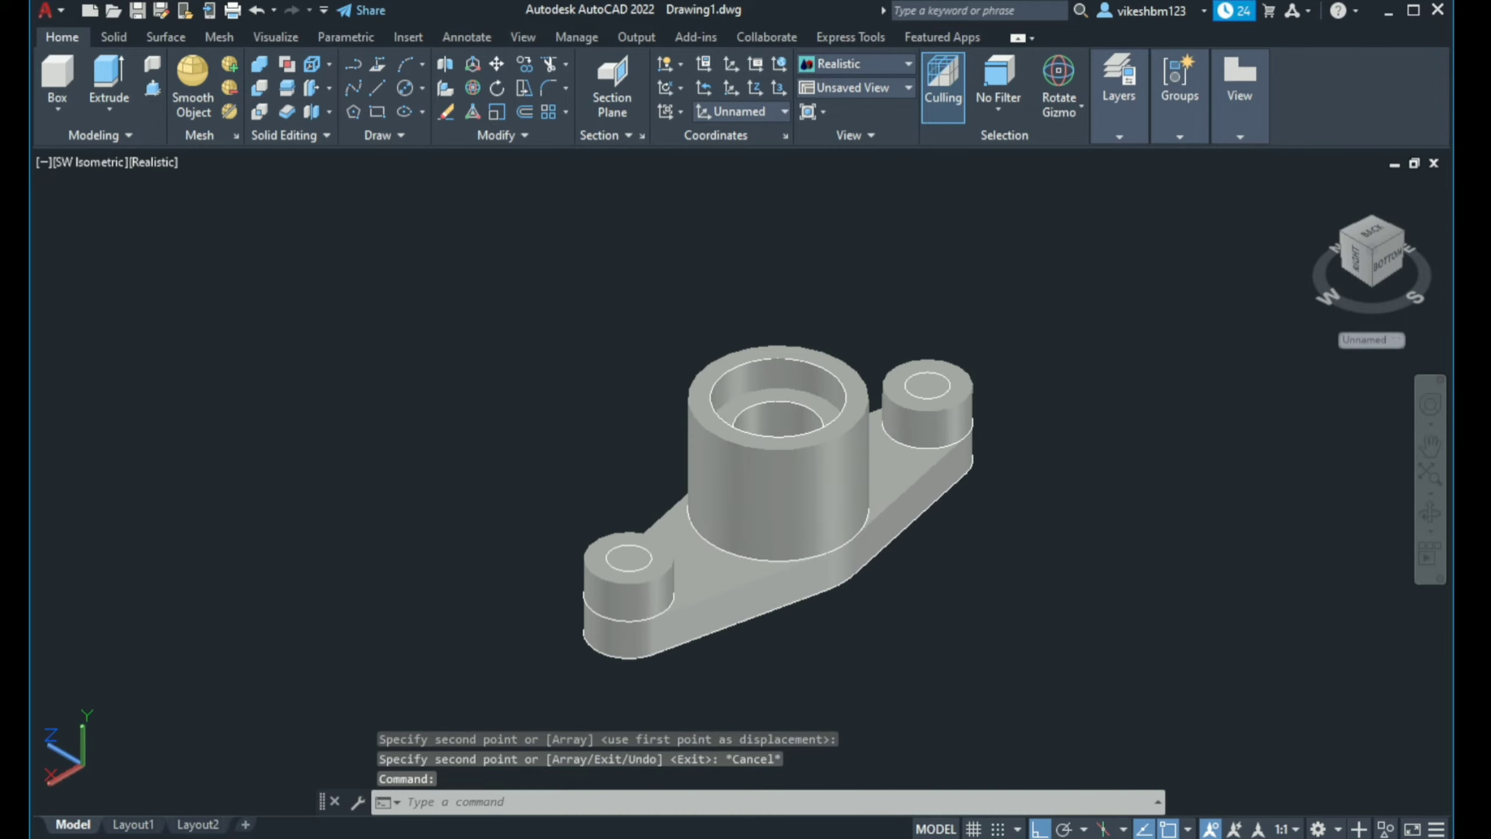
{"action": "left_click", "coordinate": [157, 93]}
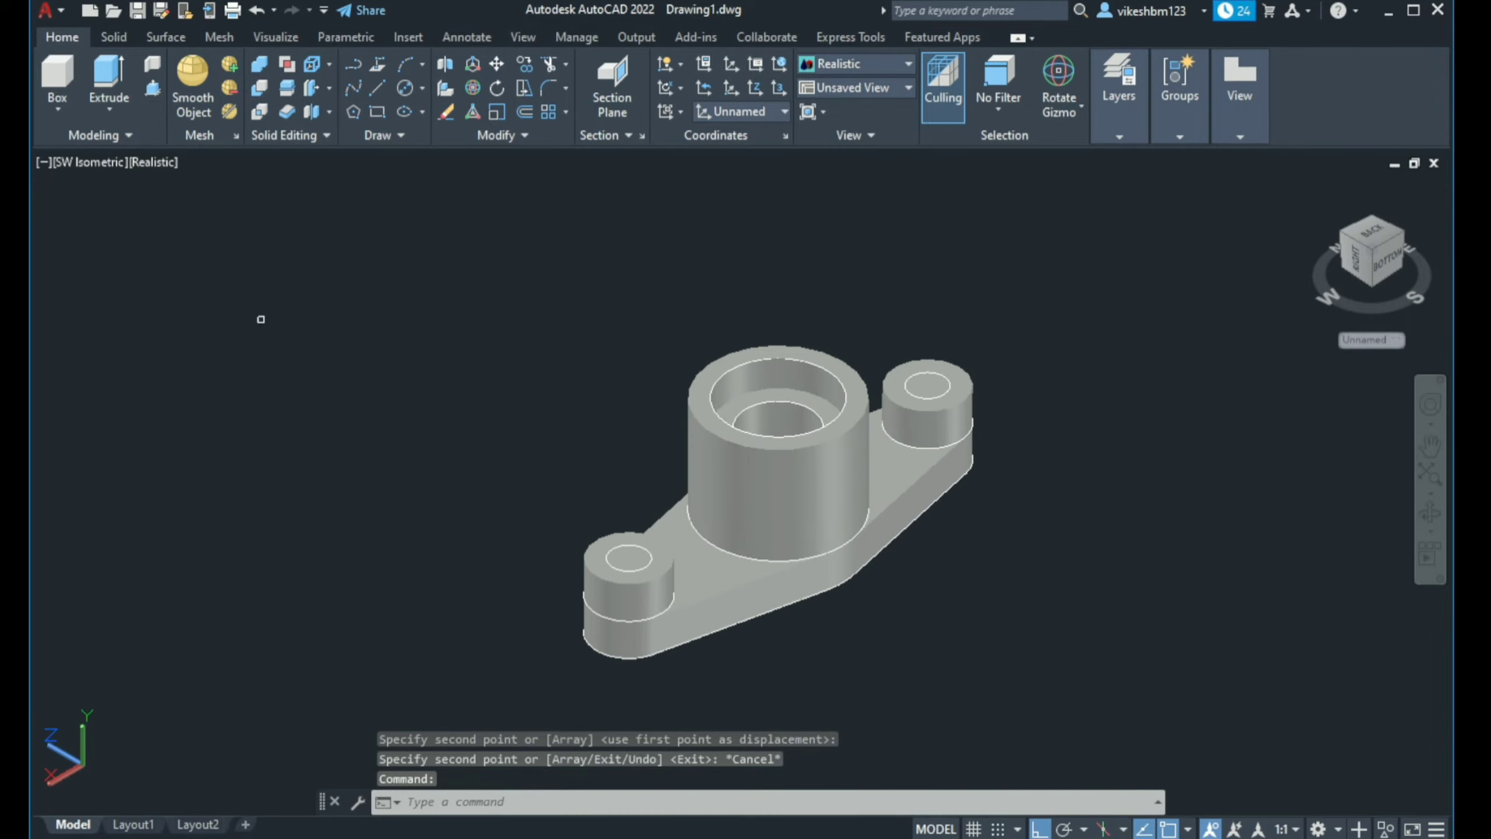
{"action": "left_click", "coordinate": [624, 558]}
{"action": "left_click", "coordinate": [616, 705]}
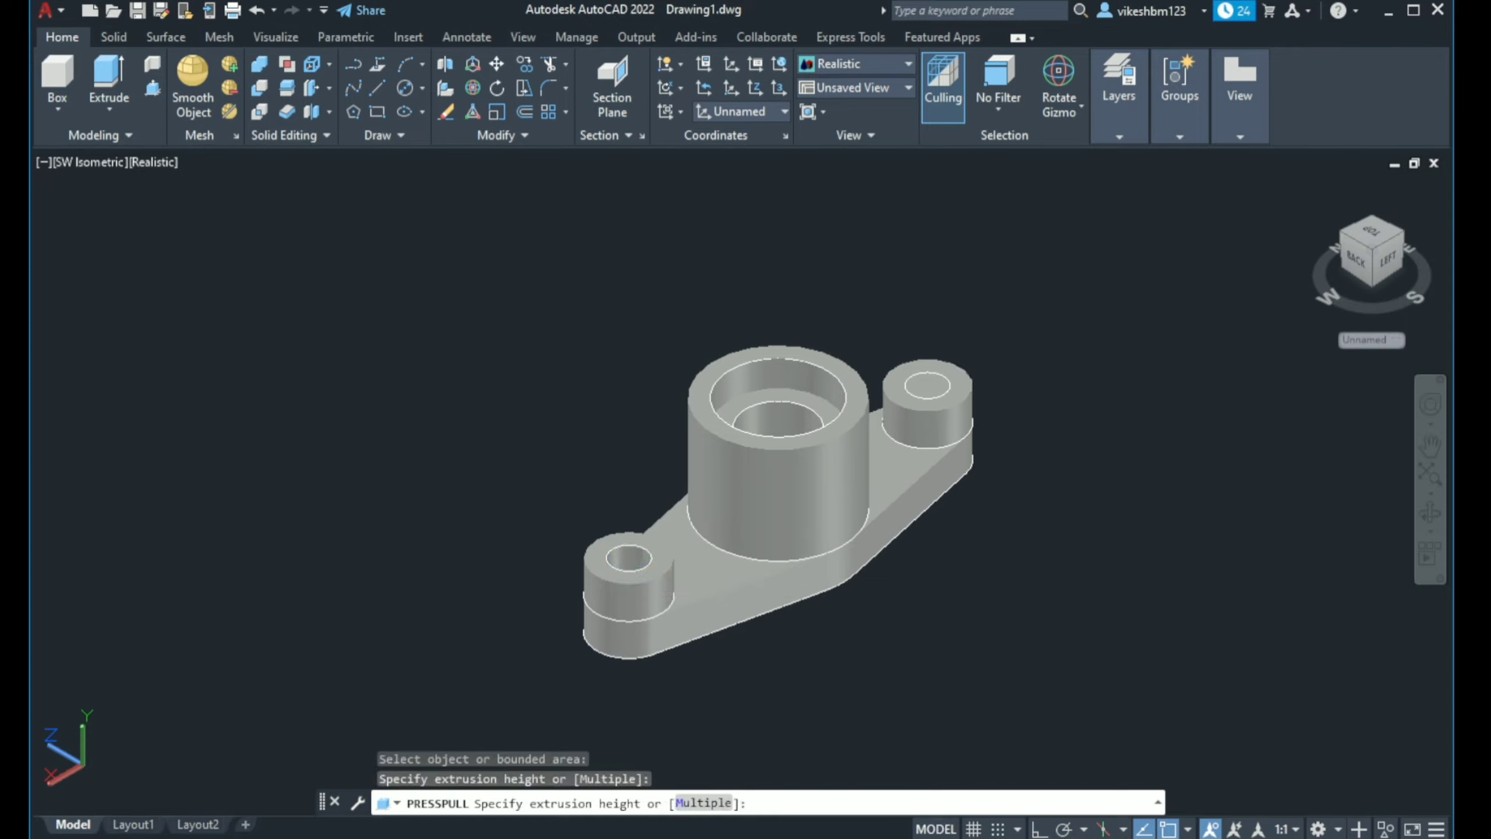
{"action": "left_click", "coordinate": [927, 386]}
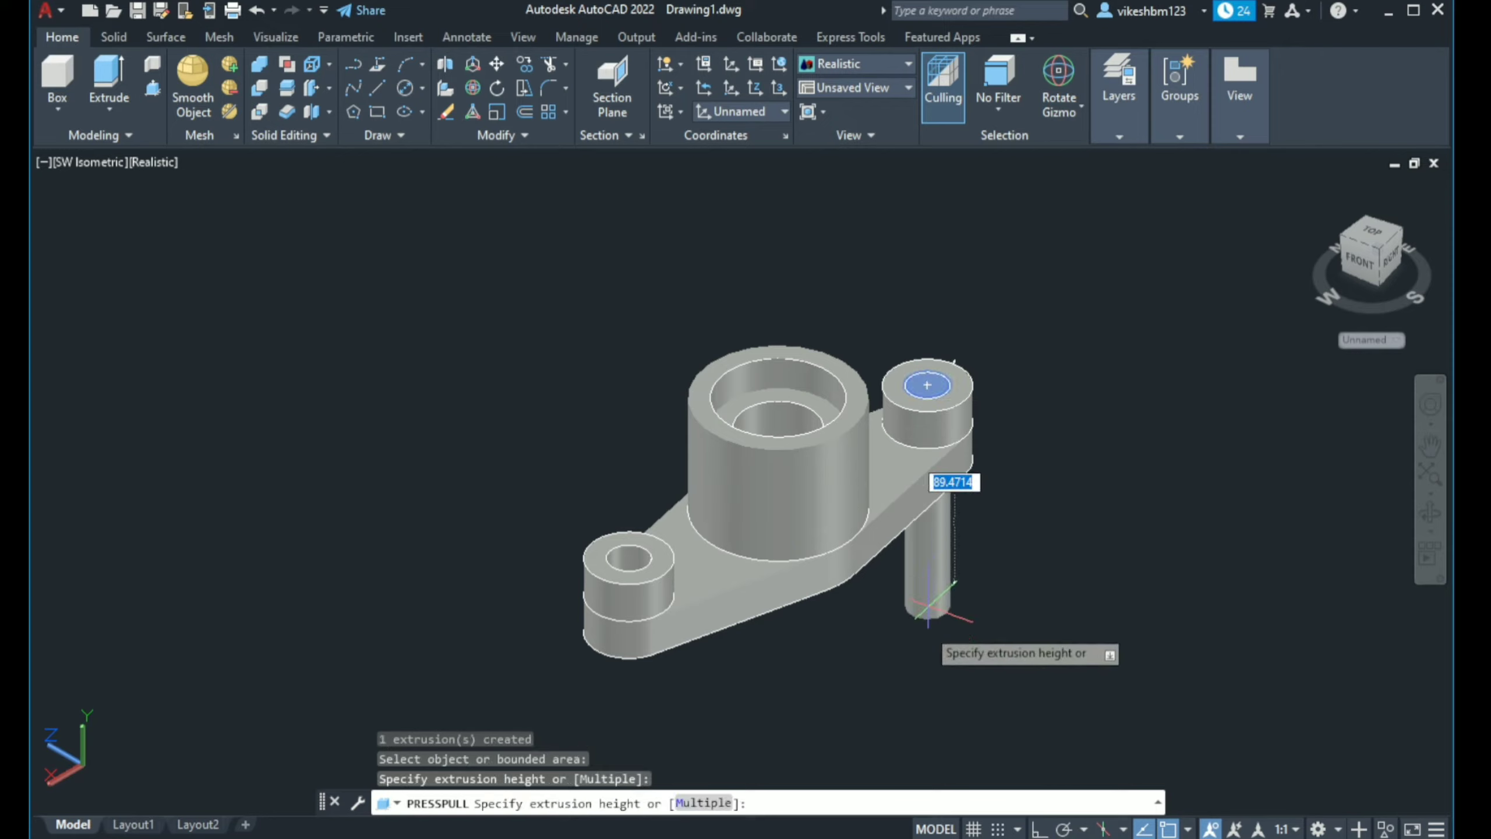
{"action": "left_click", "coordinate": [928, 635]}
{"action": "key", "text": "Return"}
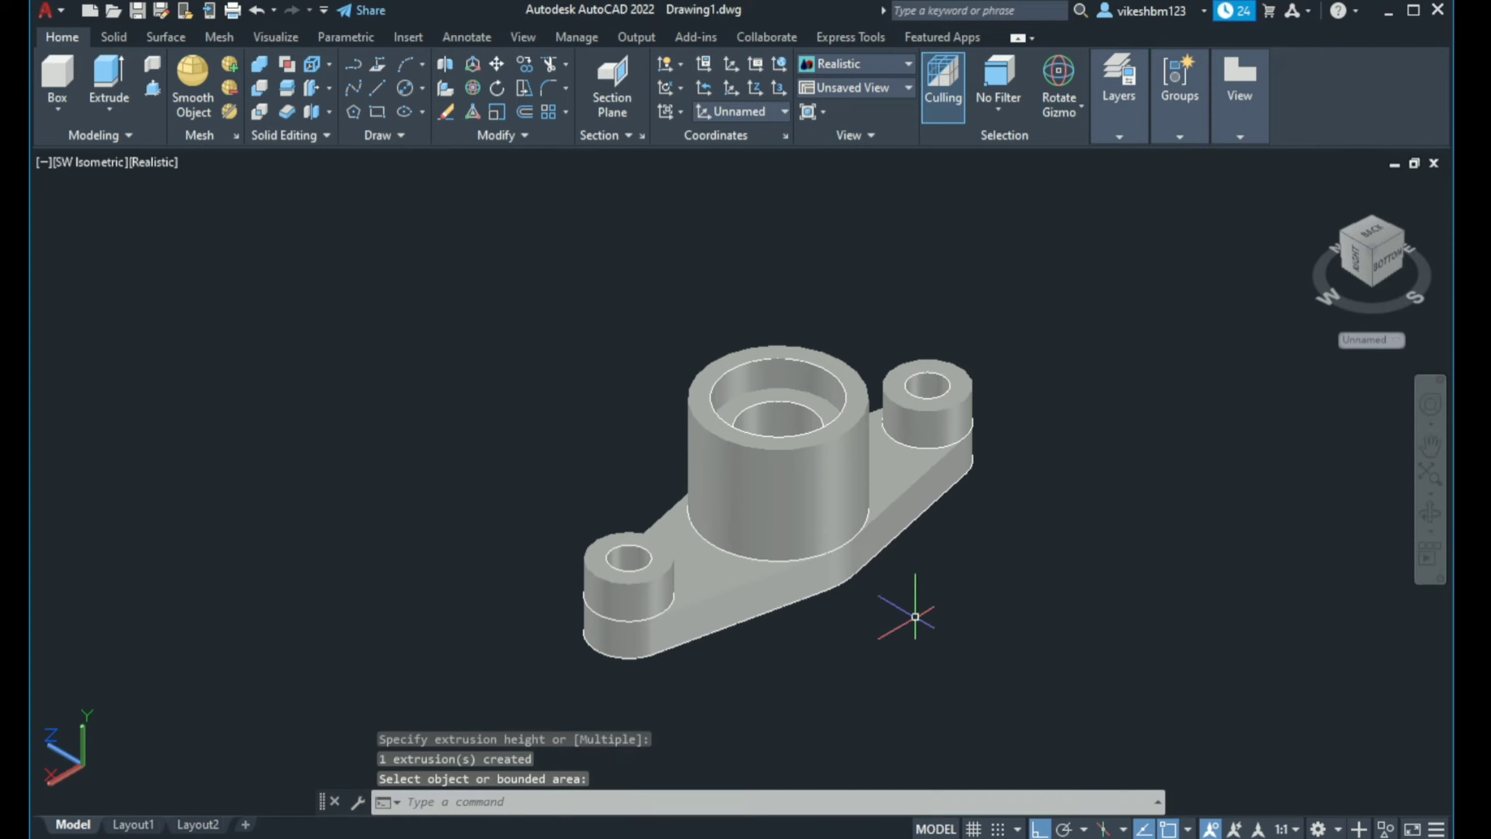